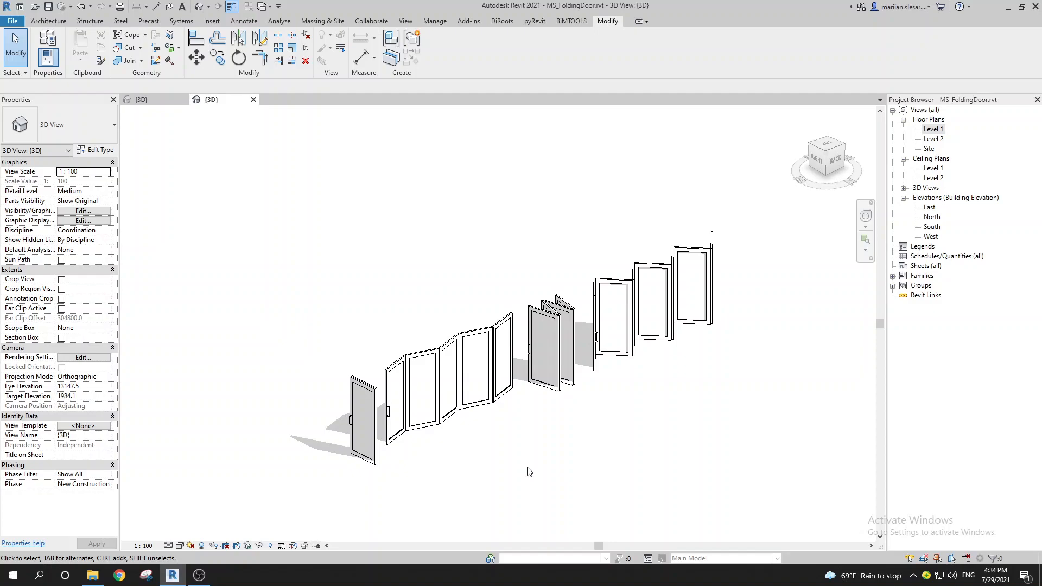
Step: Select the seven-panel MS_CompleteFoldingDoor and try panel counts of 6 and 4
middle_click_drag(607, 363, 574, 375)
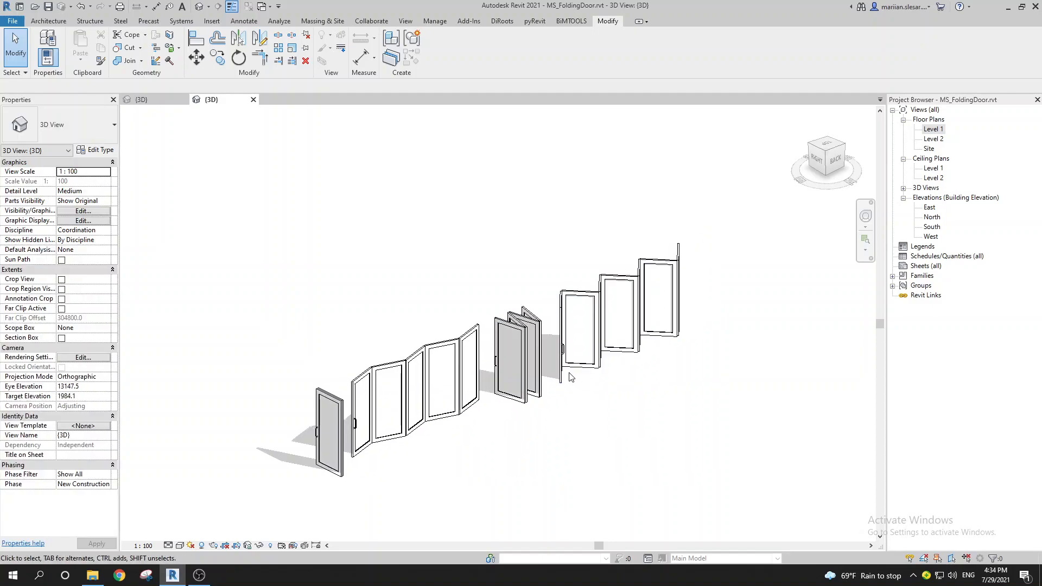
left_click(577, 373)
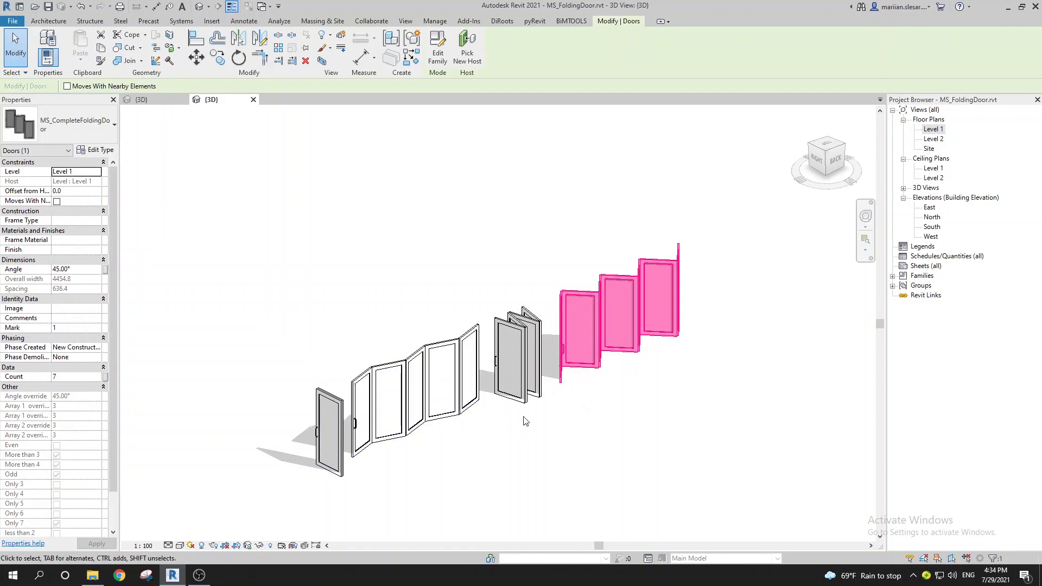
middle_click_drag(529, 400, 529, 394)
left_click(638, 393)
key("ctrl+Left")
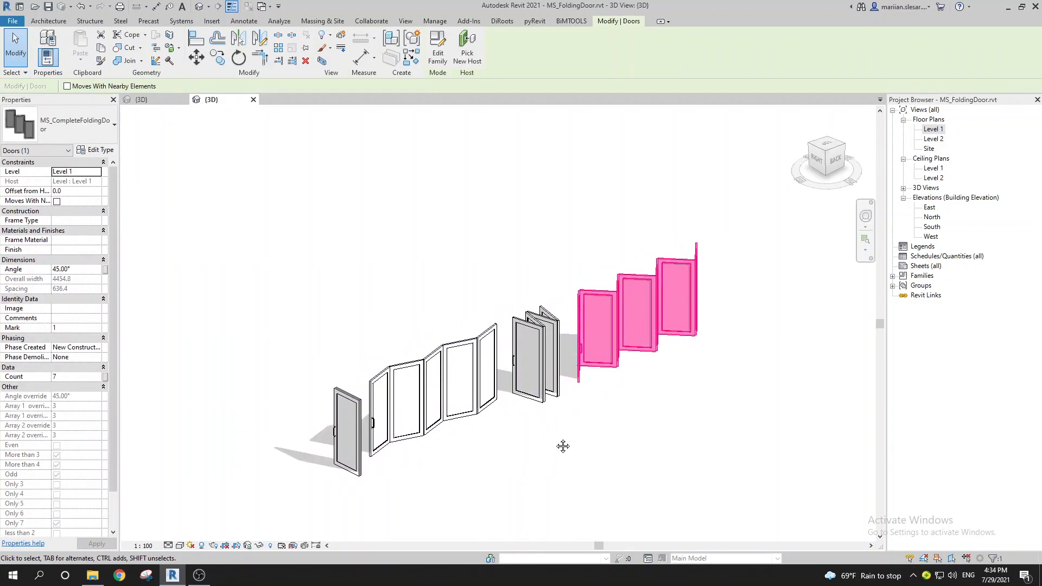
middle_click_drag(559, 441, 564, 455)
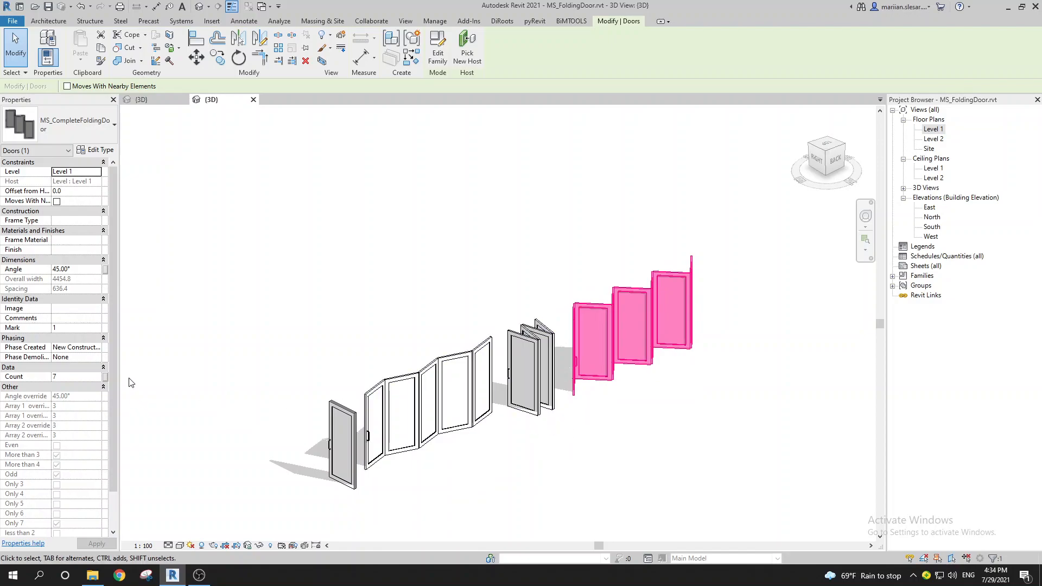
left_click(61, 378)
type("6")
double_click(86, 378)
type("4")
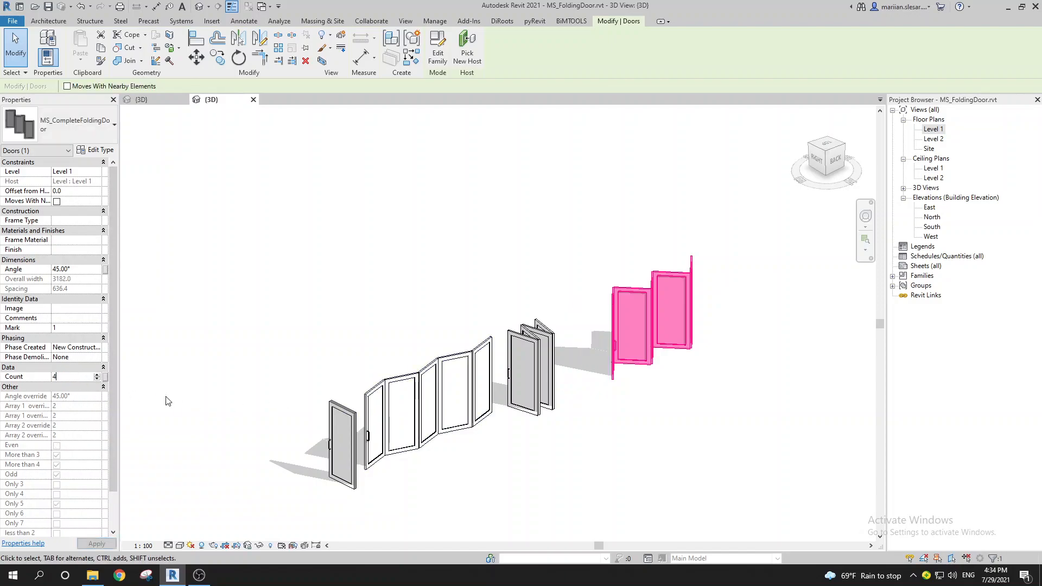
Step: Reduce the selected folding door's panel count to 3, 2 and finally 1 to test the array behaviour
double_click(81, 376)
type("3")
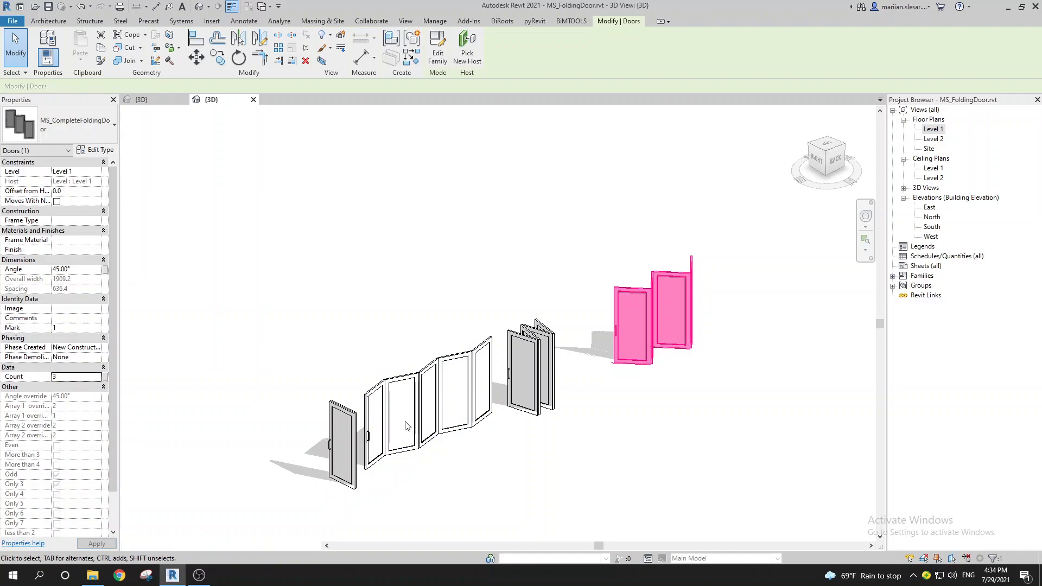
double_click(82, 376)
type("2")
double_click(76, 378)
type("1")
Step: Set the selected folding door's panel count to 5
mouse_move(709, 375)
middle_mouse_down("shift")
mouse_move(656, 442)
mouse_move(709, 376)
middle_mouse_up("shift")
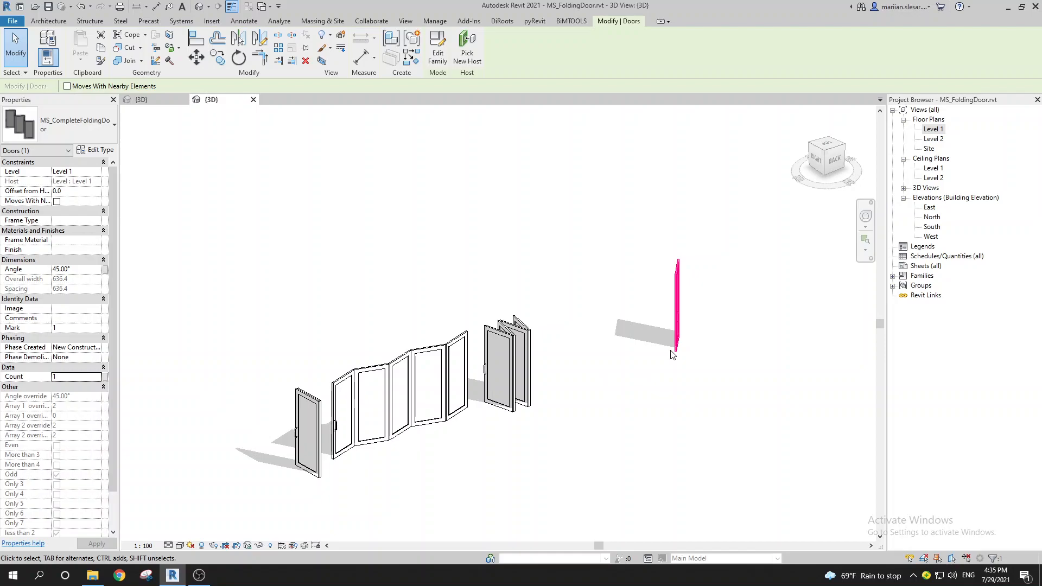
middle_click_drag(558, 414, 561, 413)
middle_click_drag(676, 354, 678, 362)
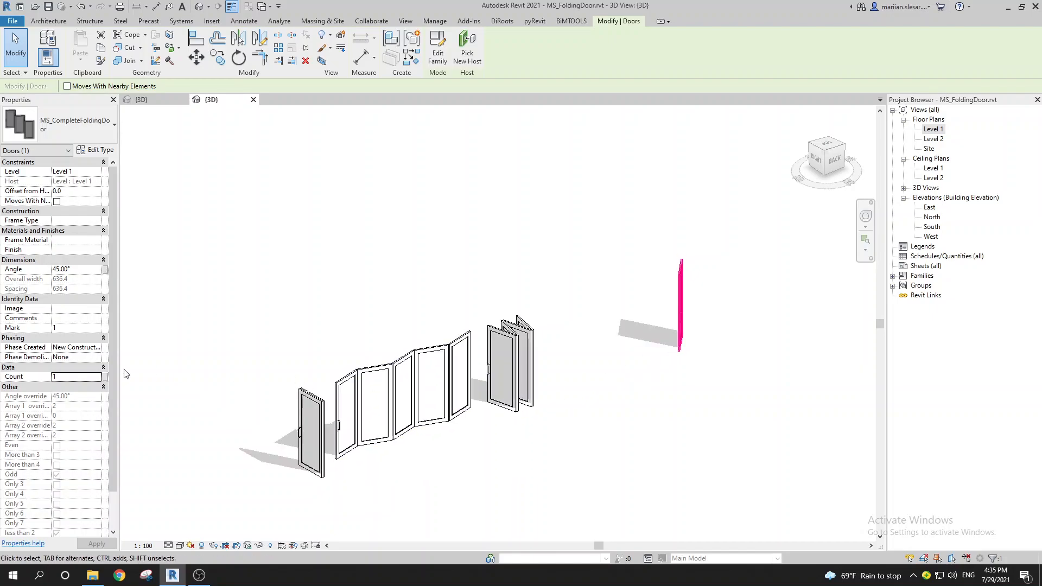
left_click(74, 377)
type("5")
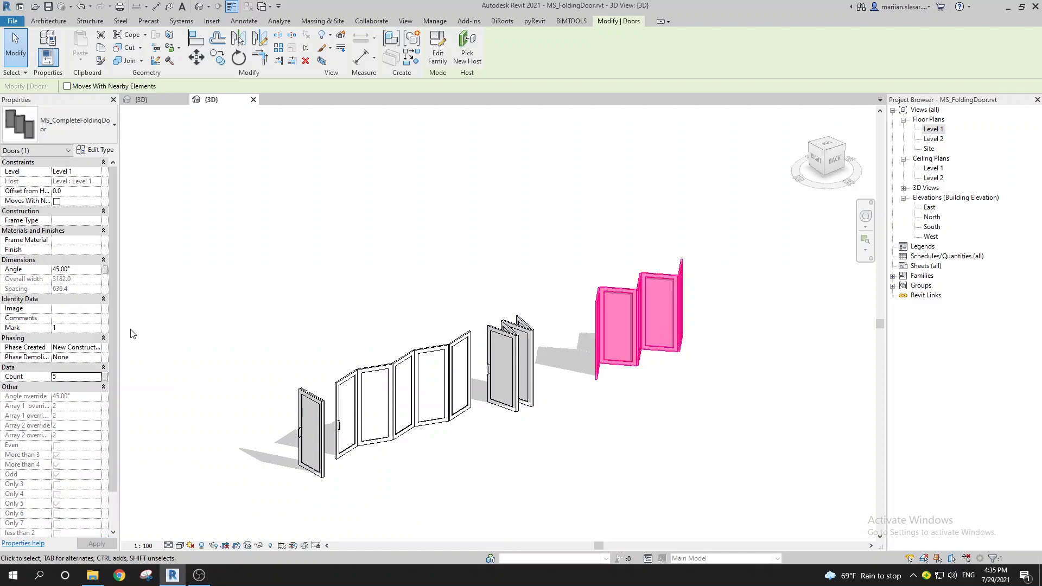
Step: Test the folding door's opening angle at 20° and 10°, finish with 70°, and deselect the door
left_click(82, 270)
type("20")
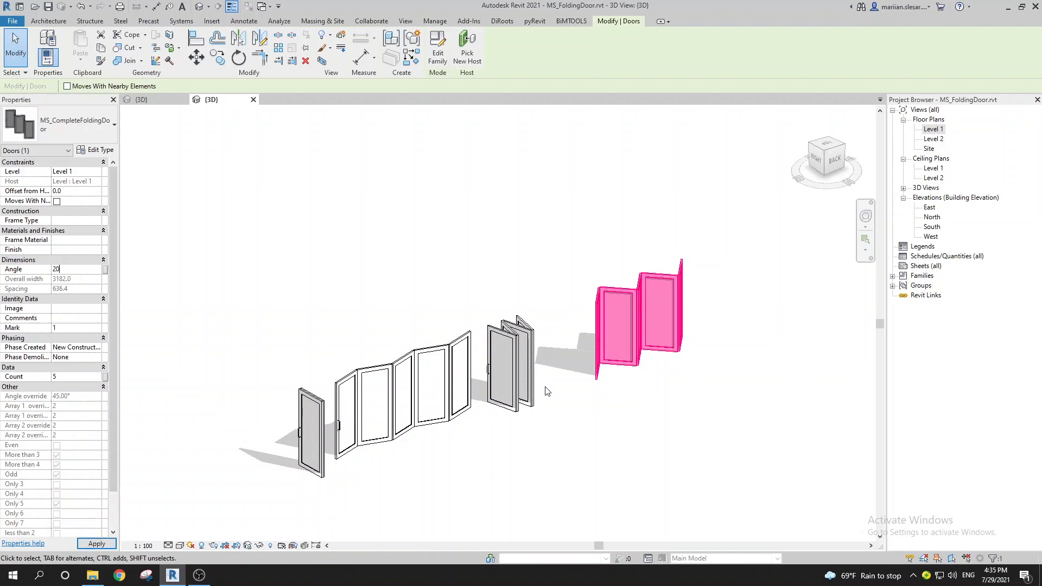
left_click(80, 270)
type("10")
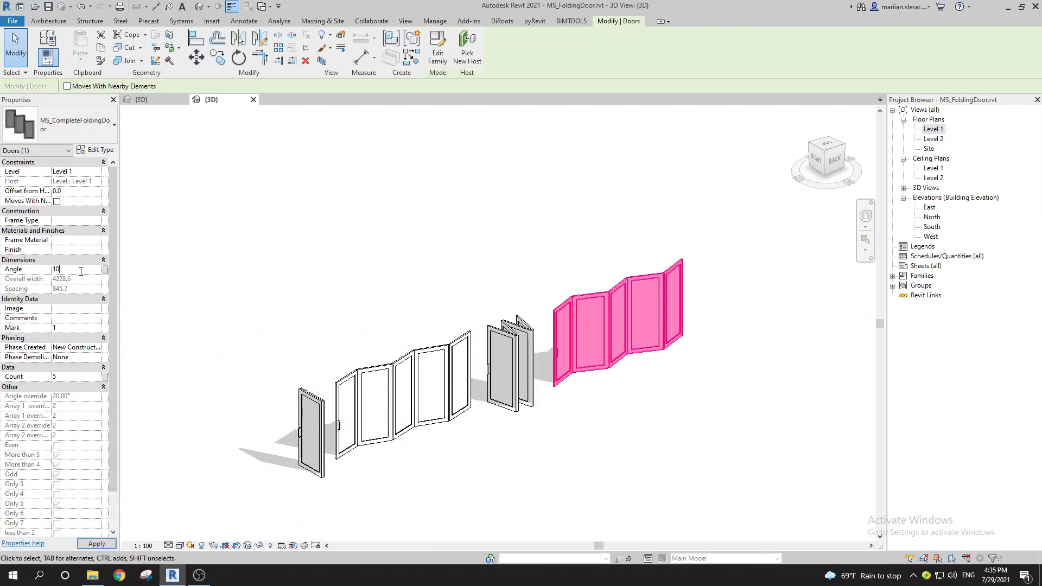
left_click(87, 270)
type("70")
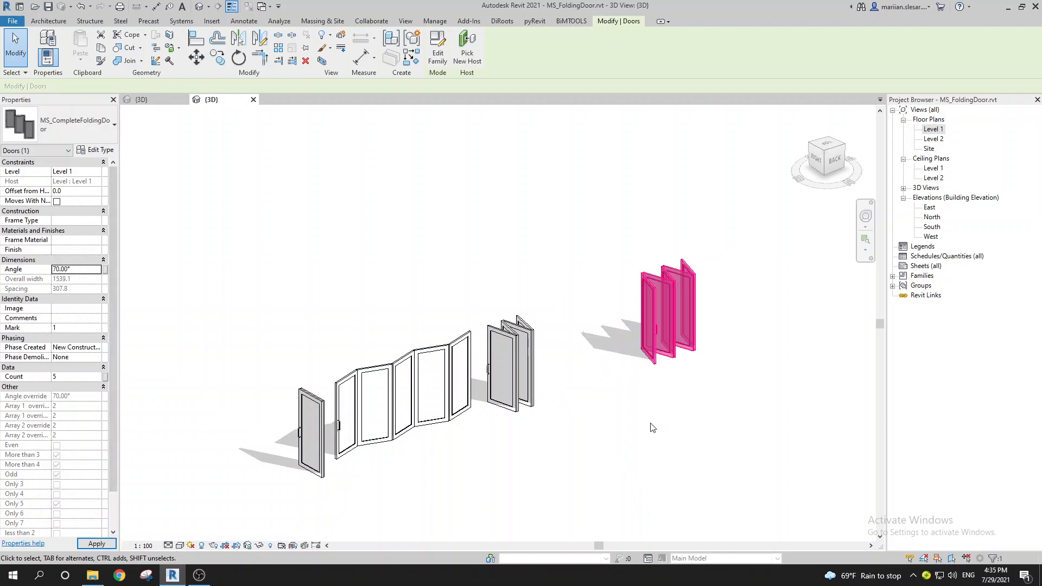
left_click(593, 437)
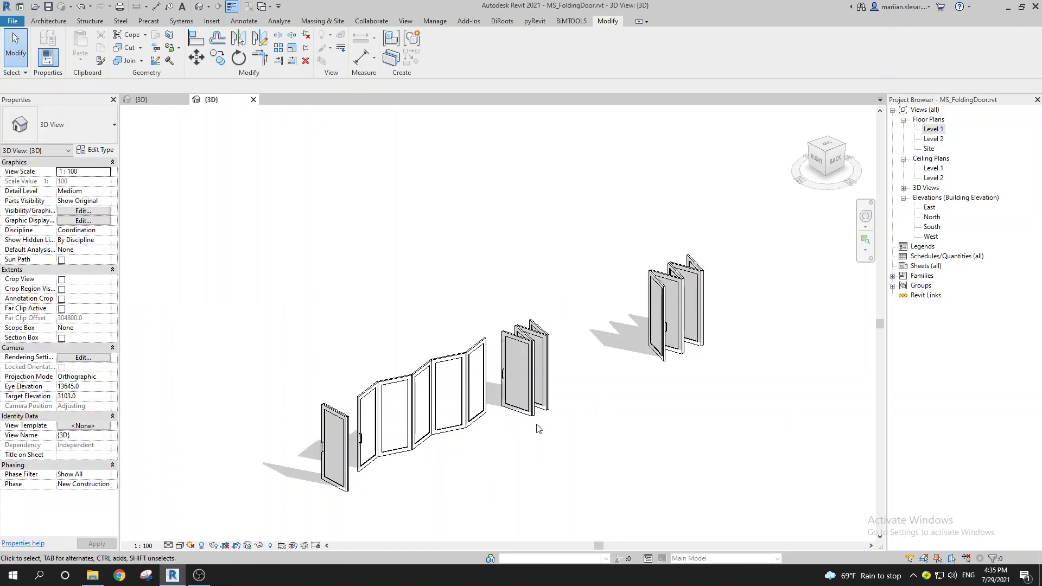
Step: Open the Level 1 floor plan and inspect the folding doors in plan below the text notes
middle_click_drag(519, 437, 520, 431)
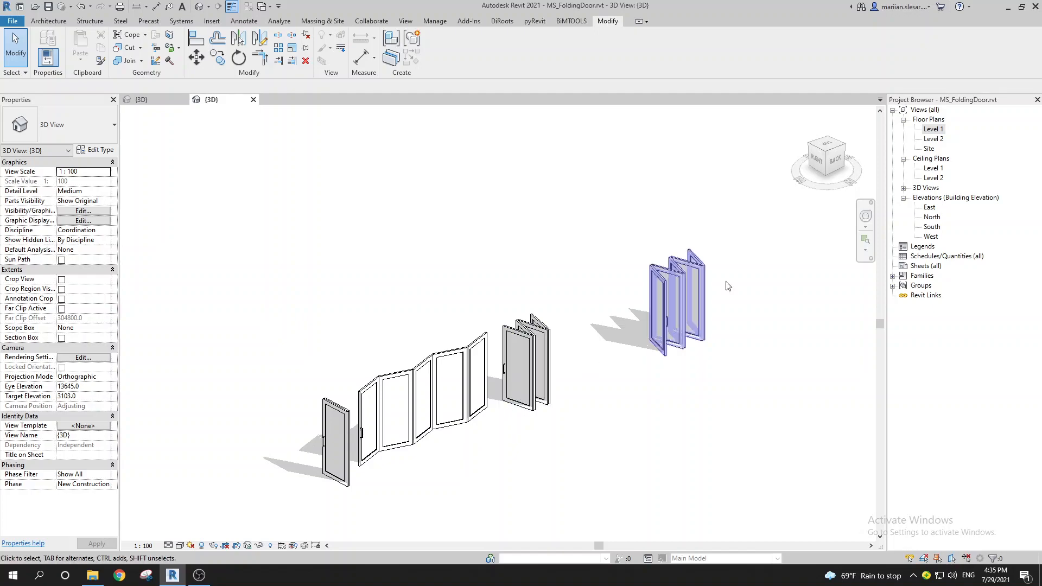
middle_click_drag(638, 353, 619, 311)
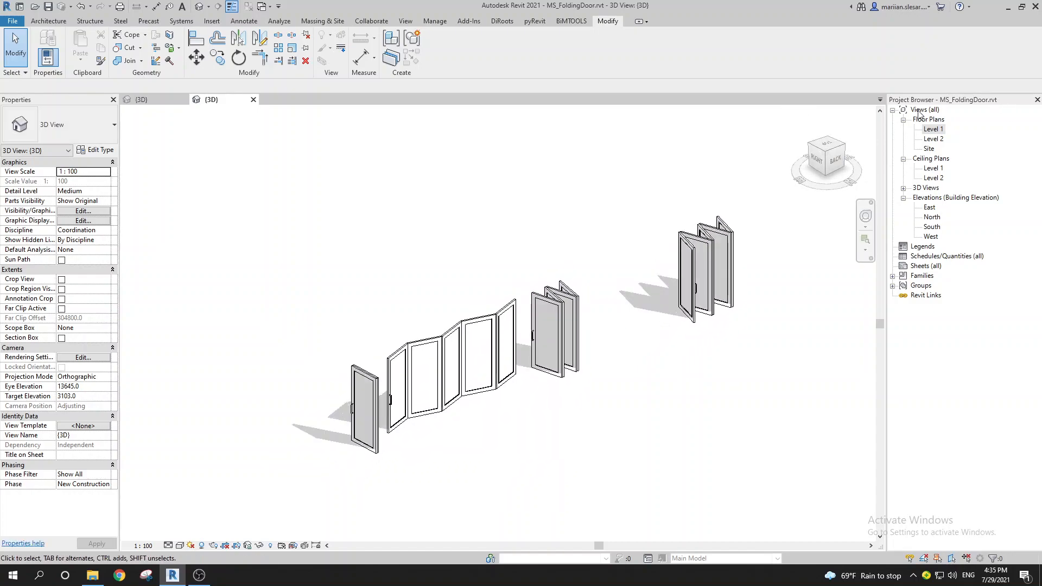
double_click(934, 130)
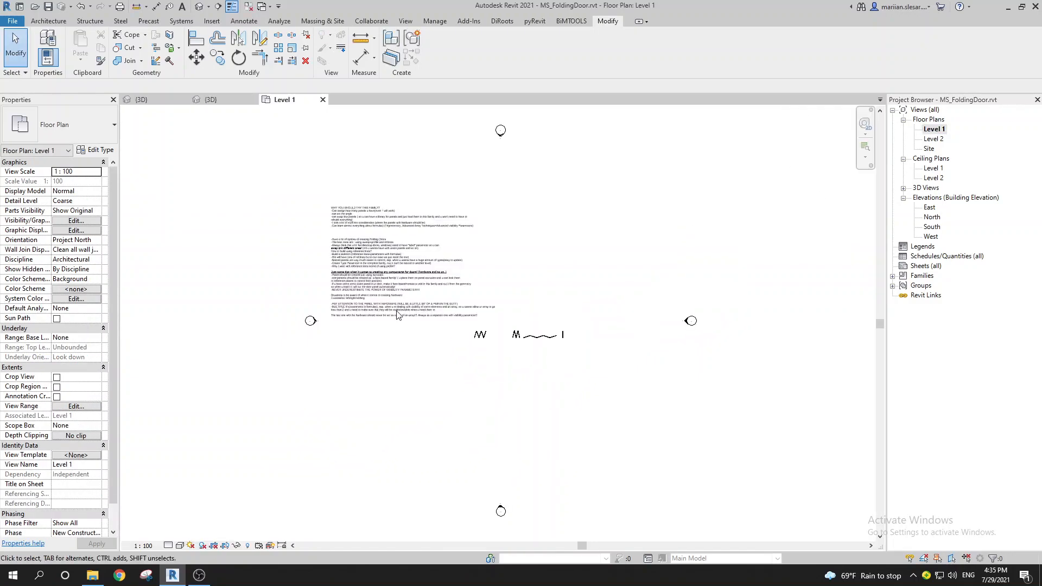
scroll(439, 346, "up", 3)
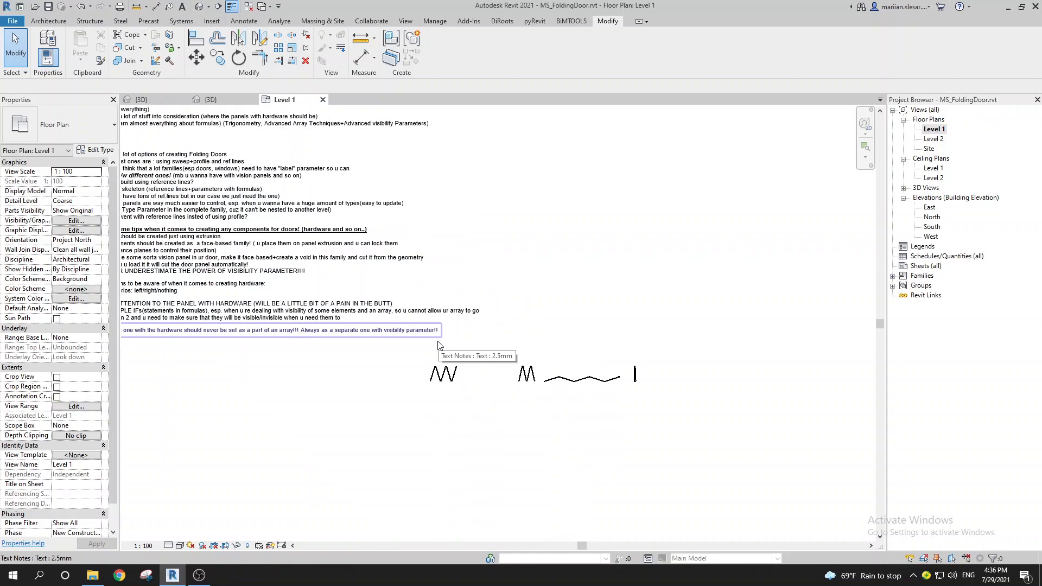
scroll(462, 374, "up", 2)
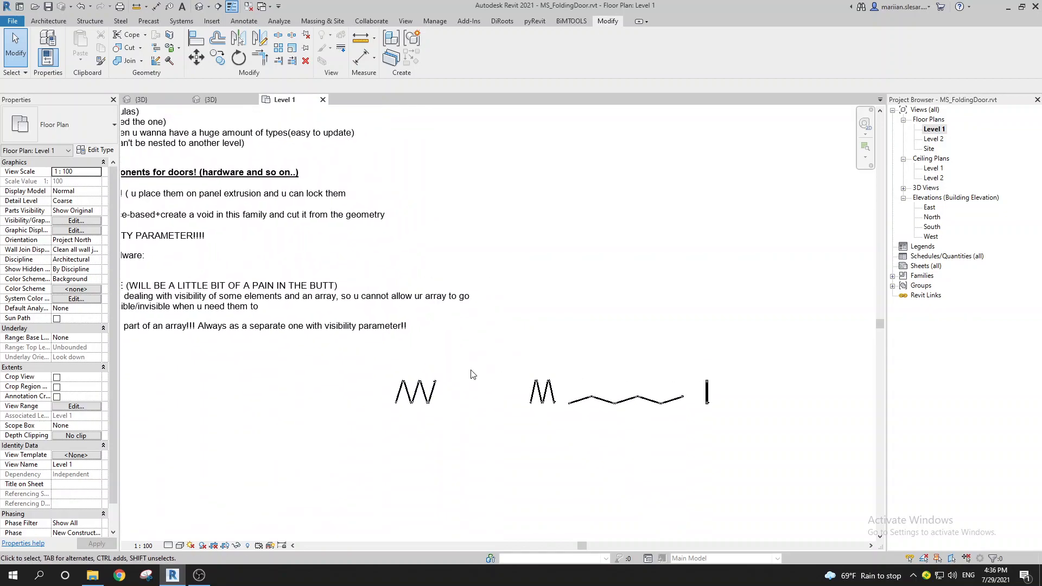
middle_click_drag(465, 376, 416, 383)
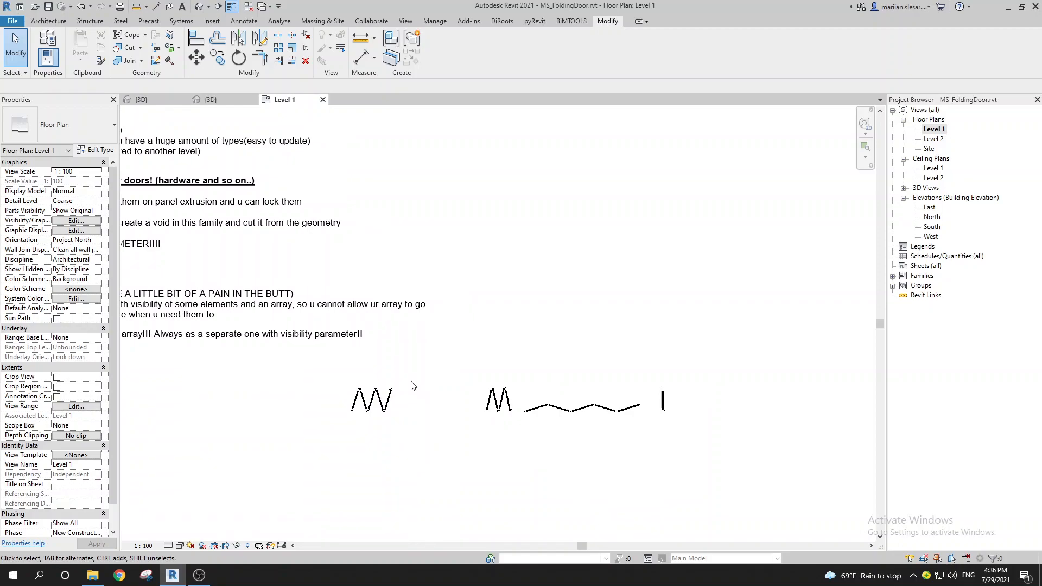
Step: Examine the text notes on the Level 1 plan about why to use this family and how to build it
scroll(366, 400, "down", 1)
middle_click_drag(366, 400, 791, 512)
scroll(372, 310, "down", 1)
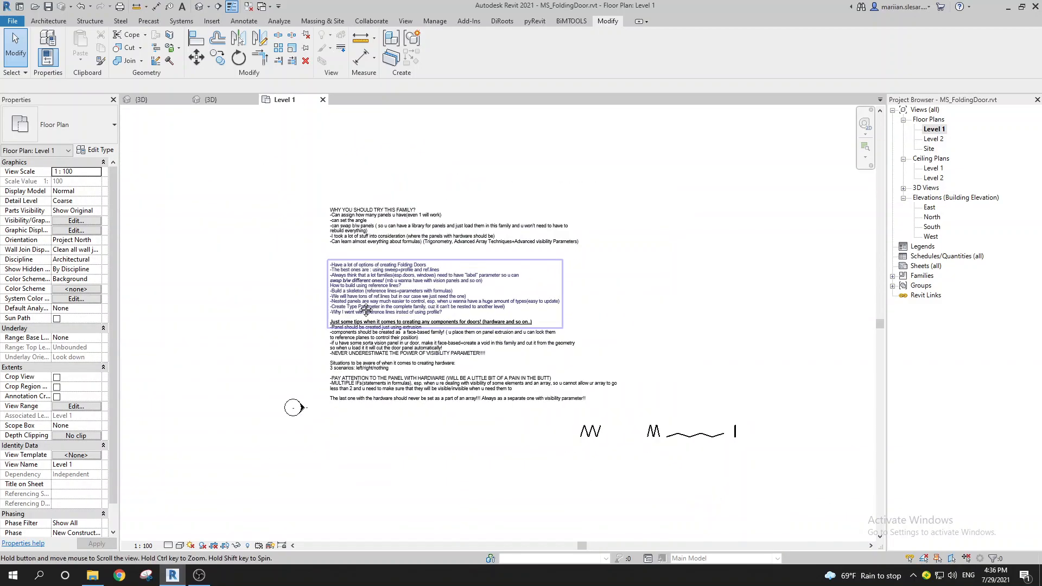
middle_click_drag(371, 310, 340, 316)
left_click_drag(259, 166, 277, 304)
middle_click_drag(332, 337, 329, 332)
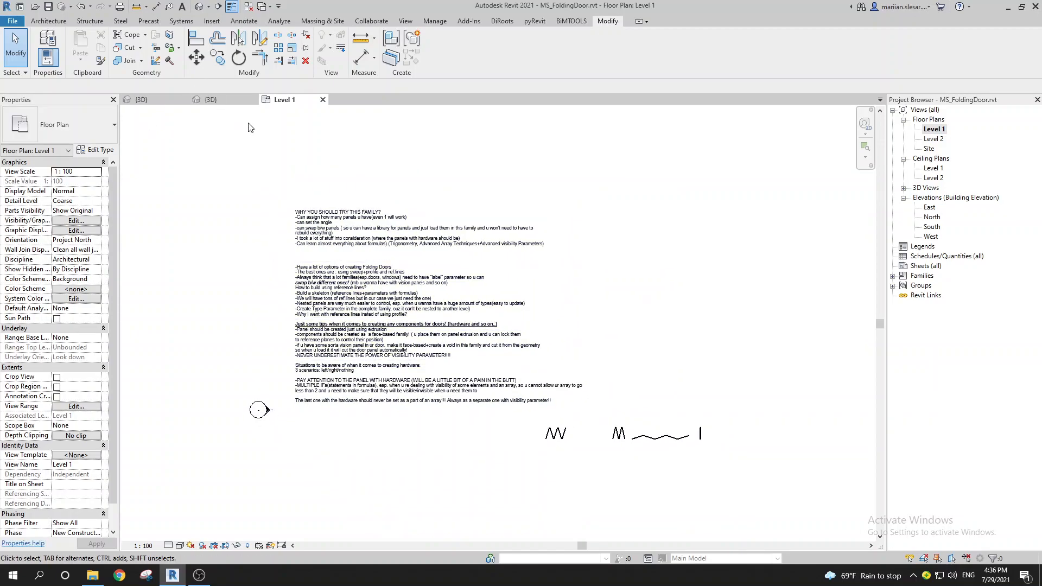
middle_click_drag(320, 207, 339, 205)
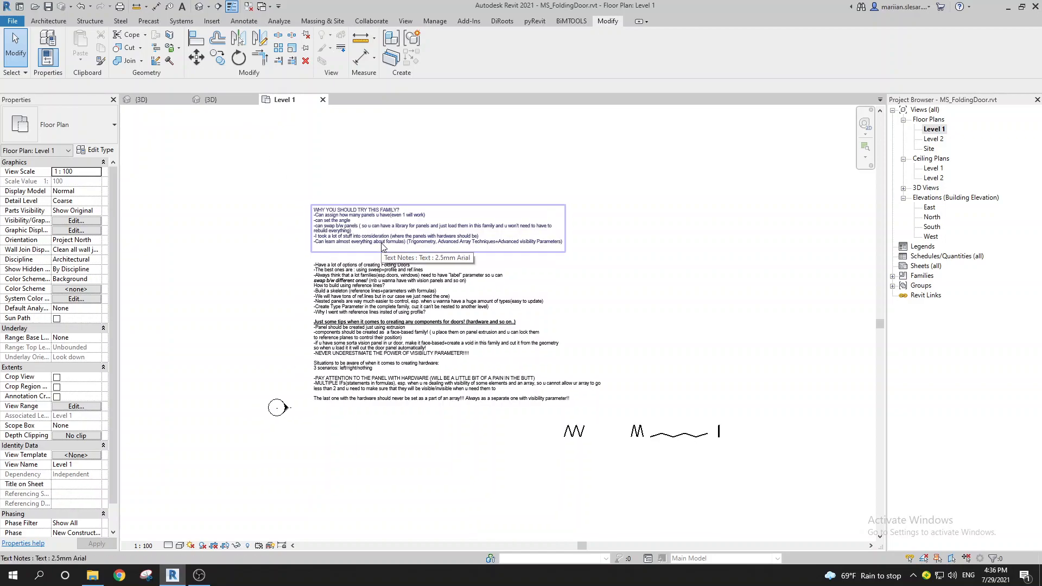
middle_click_drag(441, 271, 419, 280)
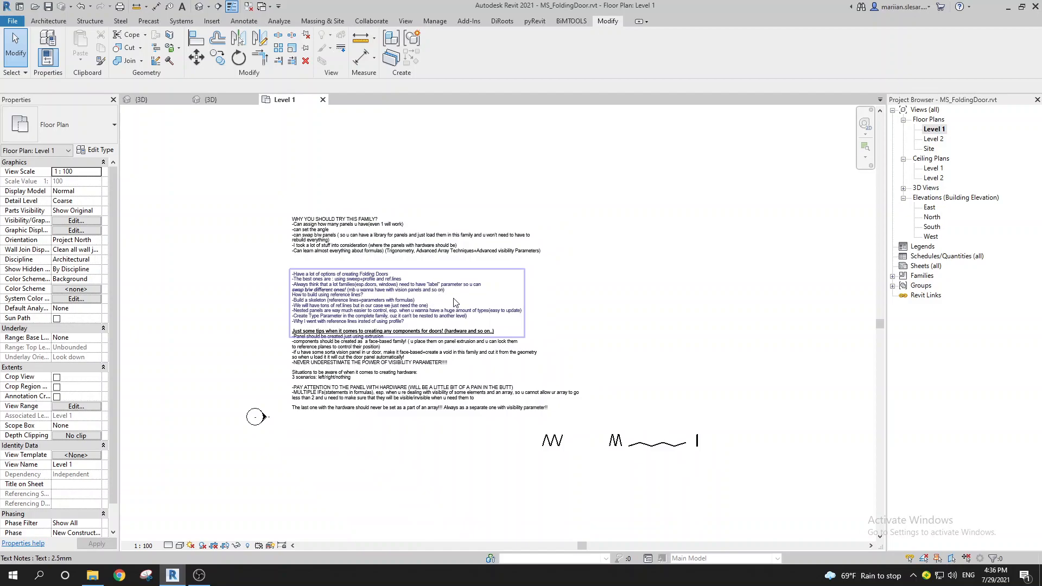
middle_click_drag(491, 325, 501, 325)
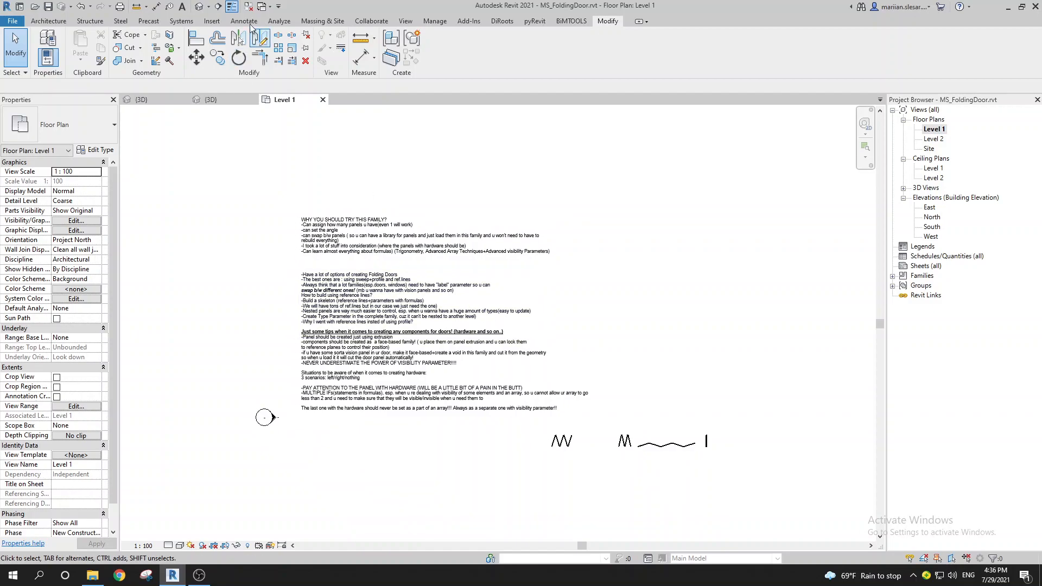
Step: Close the project's 3D view and review the Level 1 notes on reference lines and panels with hardware
left_click(253, 99)
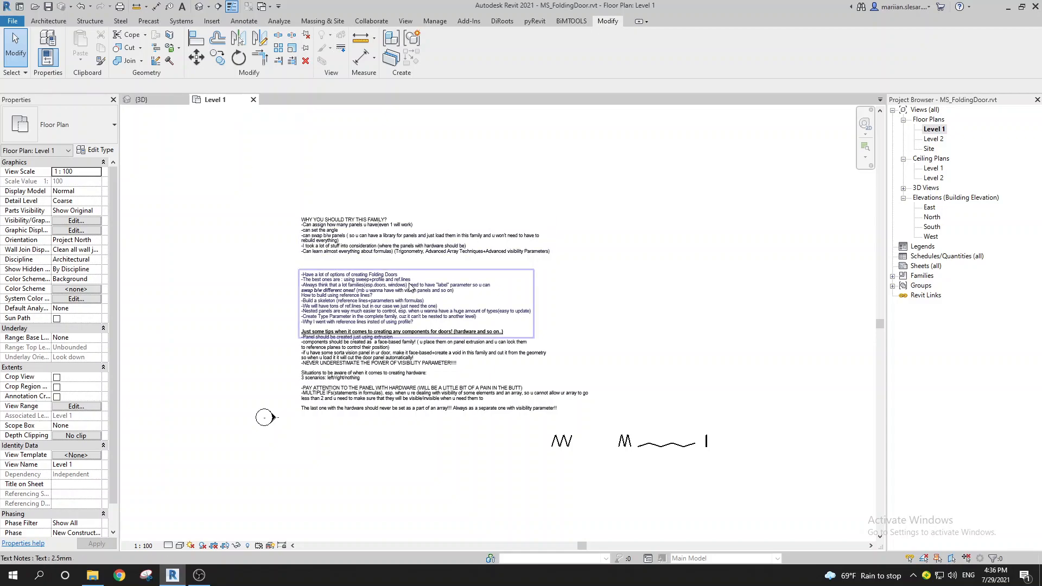
middle_click_drag(376, 399, 362, 397)
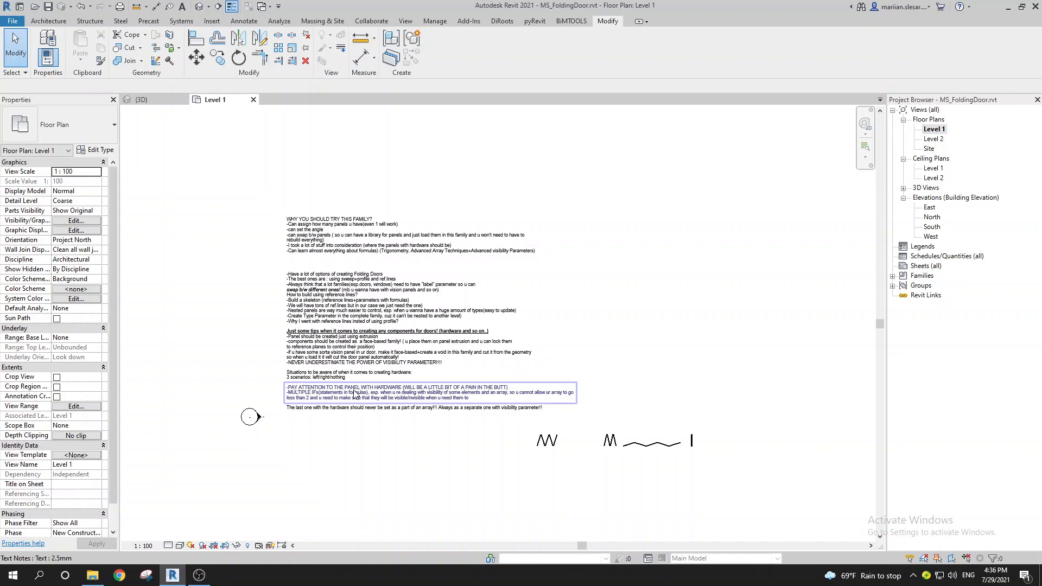
middle_click_drag(322, 322, 310, 335)
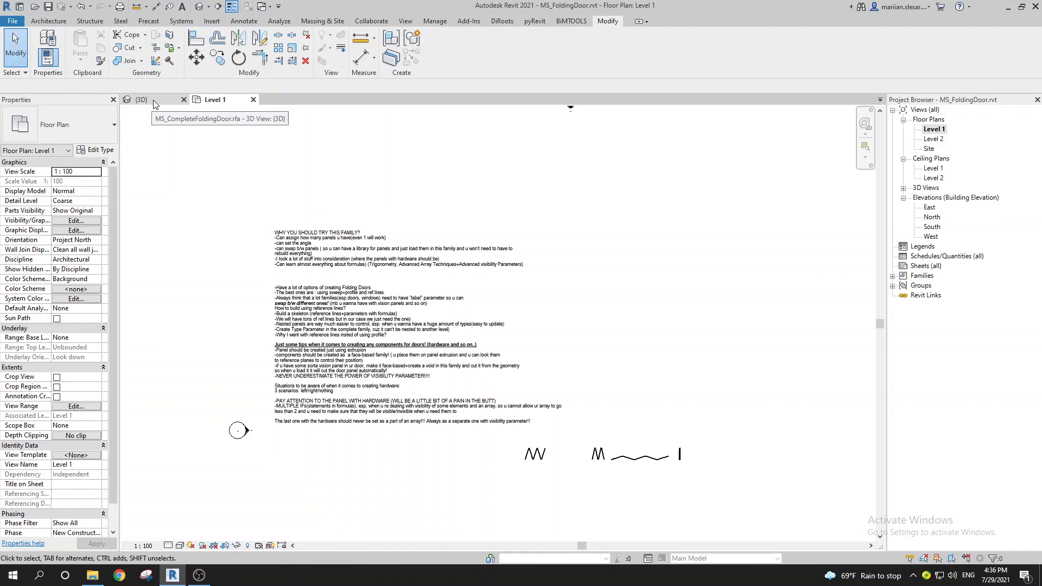
Step: Switch to the MS_CompleteFoldingDoor.rfa family without saving the project and open its Ref. Level floor plan
left_click(157, 103)
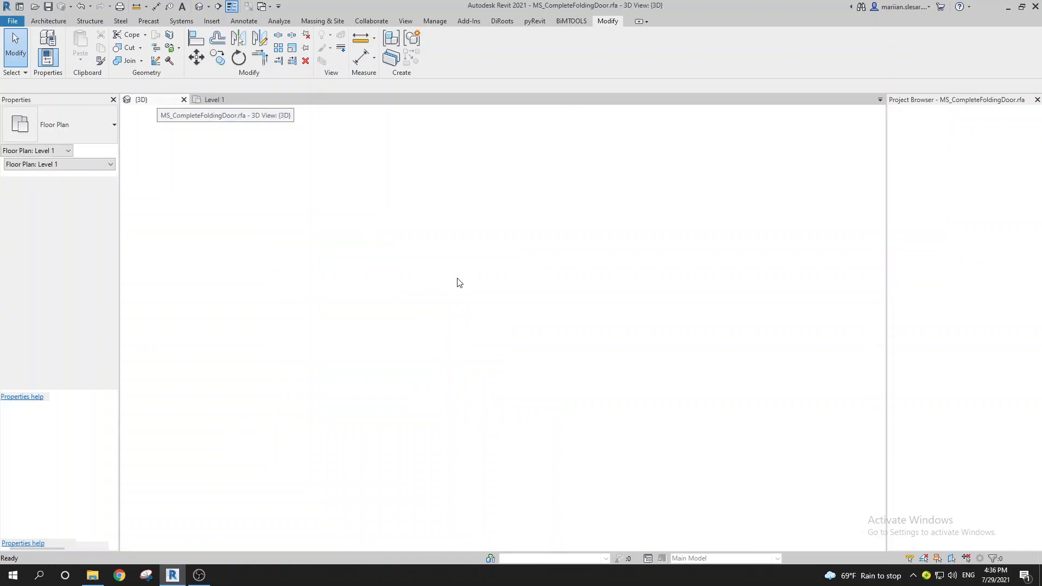
left_click(592, 329)
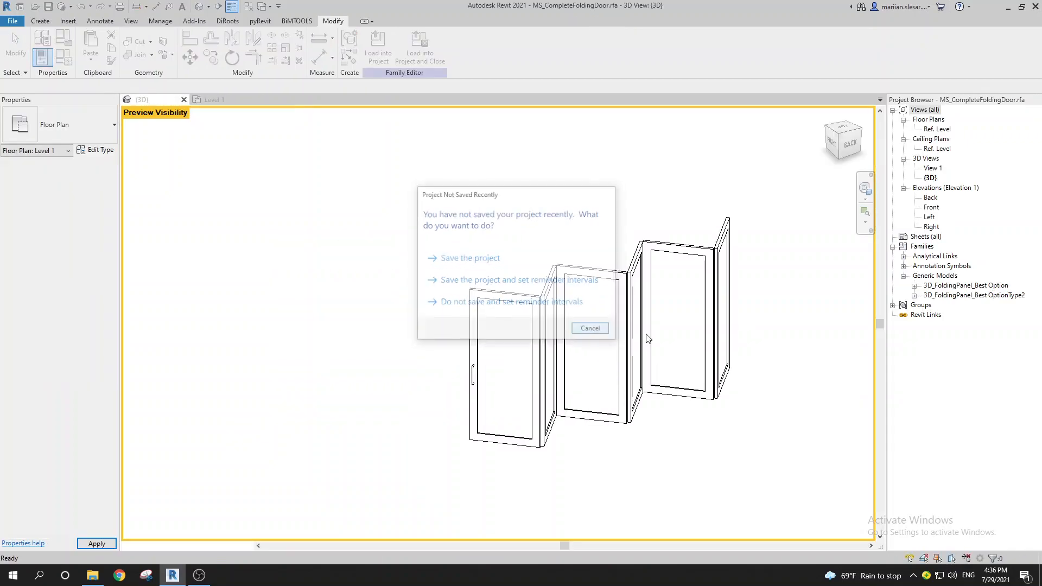
double_click(938, 130)
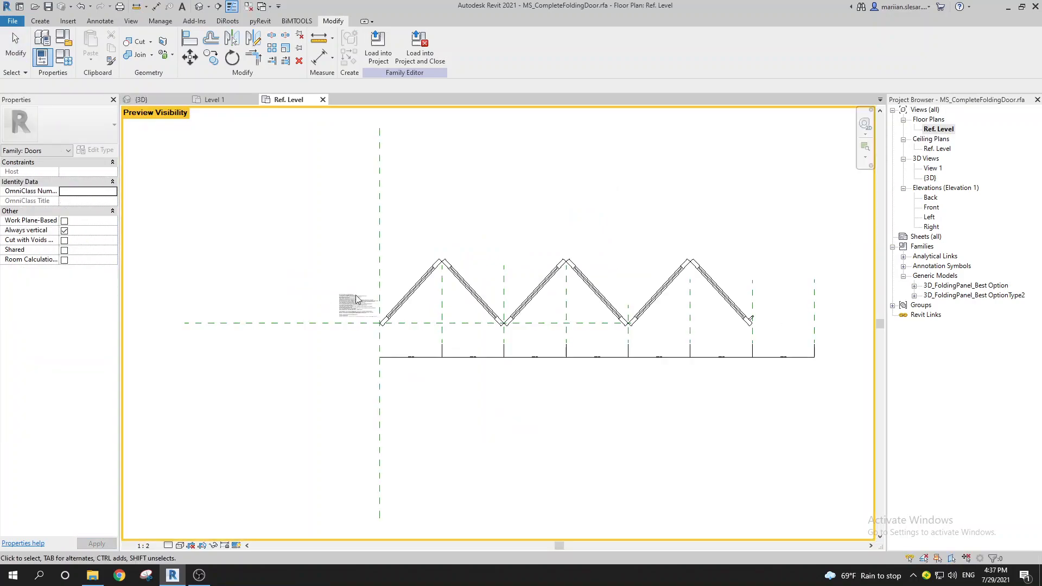
Step: Read the text notes beside the folding panels in the family's Ref. Level plan
scroll(328, 277, "up", 3)
scroll(420, 345, "down", 5)
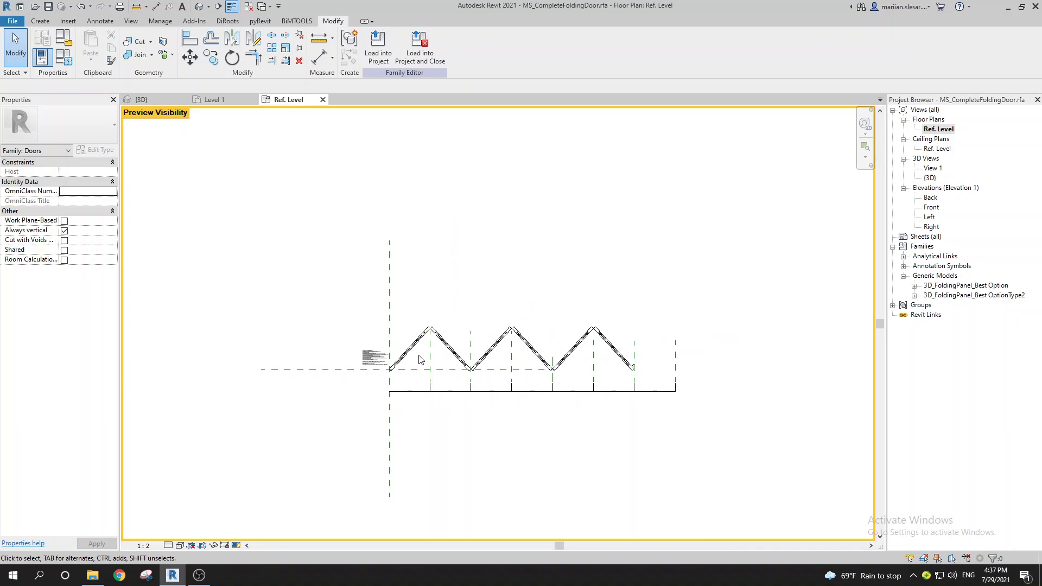
scroll(426, 371, "up", 2)
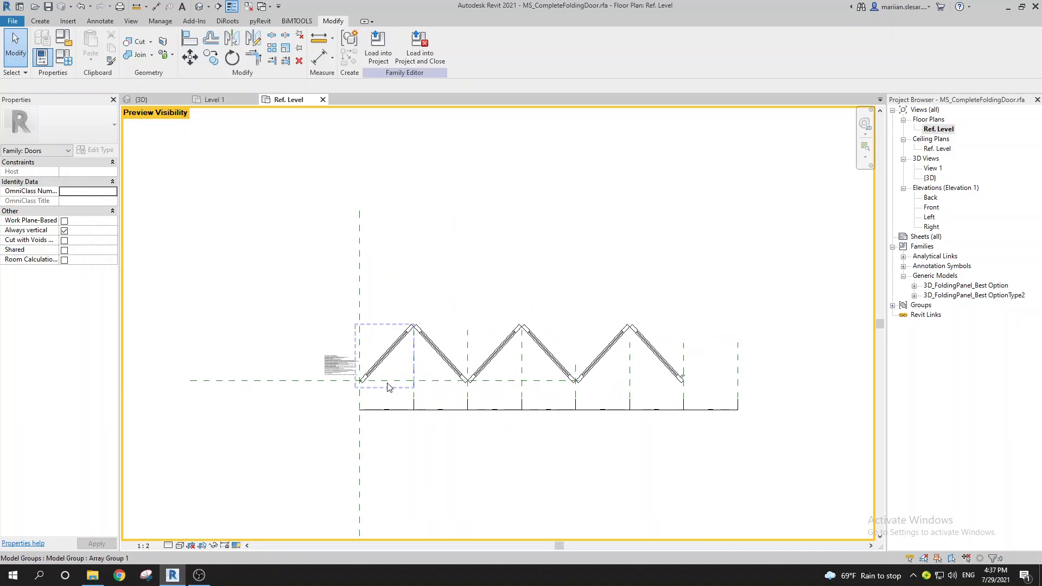
scroll(337, 363, "up", 2)
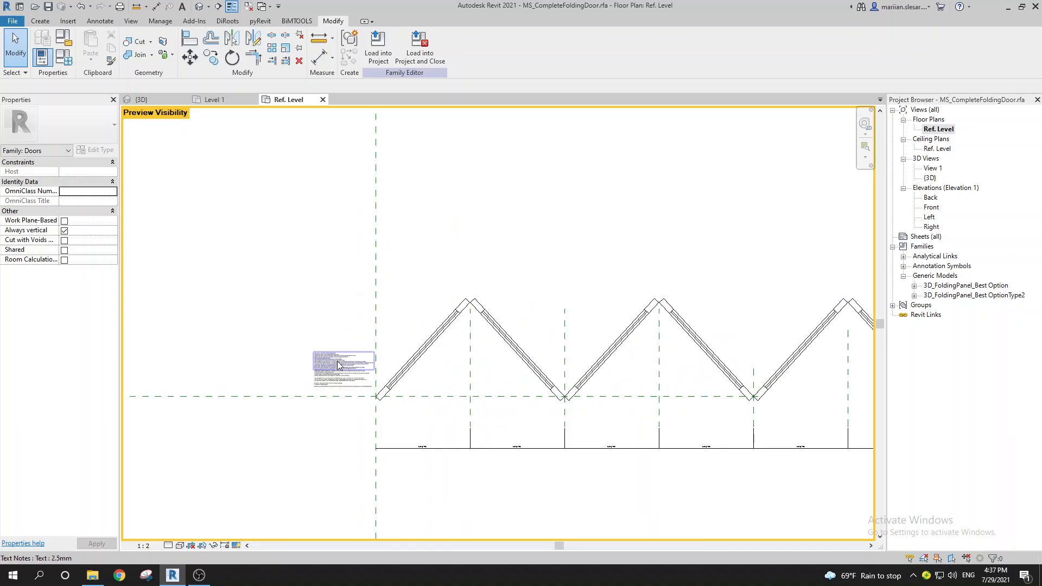
scroll(338, 363, "up", 8)
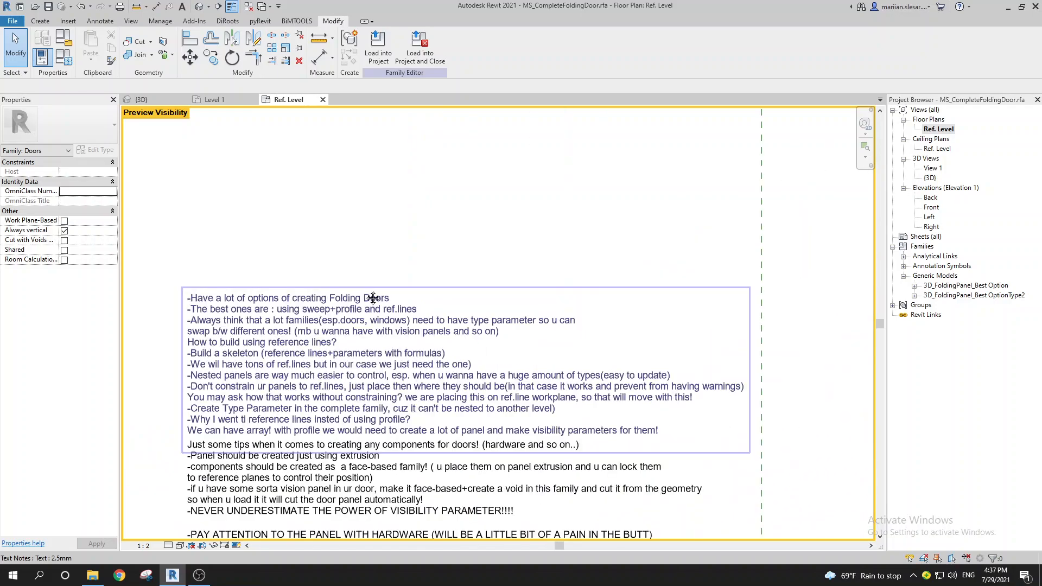
scroll(372, 298, "up", 1)
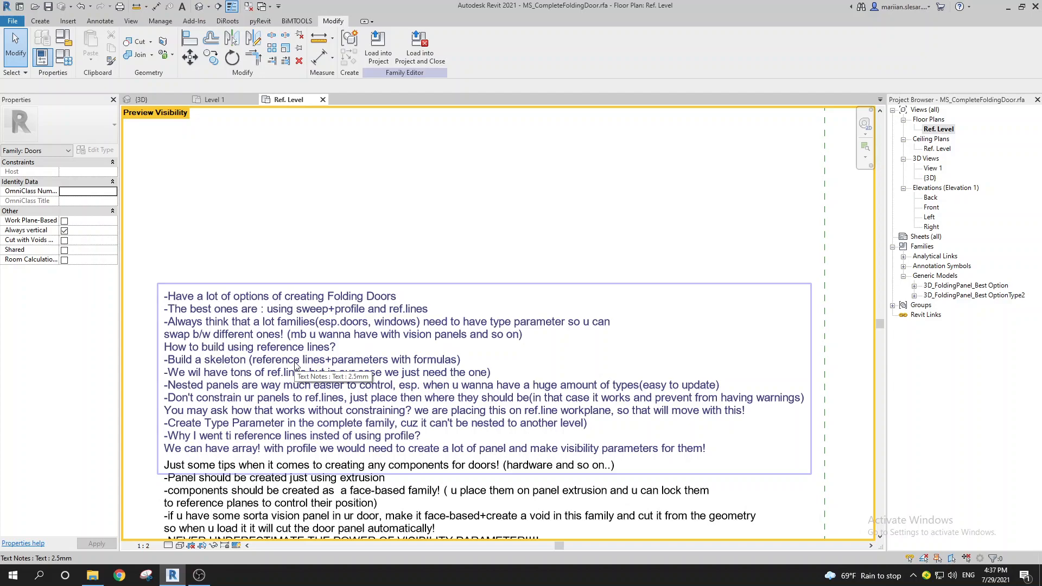
Step: Review the notes on reference lines, nested panels and hardware scenarios, comparing them with the adjacent folding panels
scroll(295, 366, "down", 4)
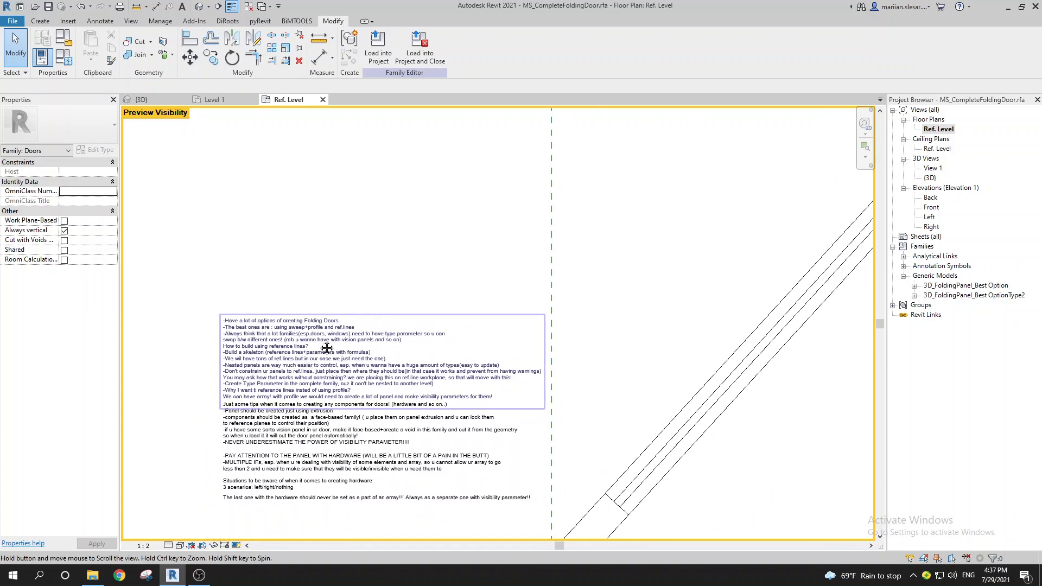
scroll(270, 344, "up", 1)
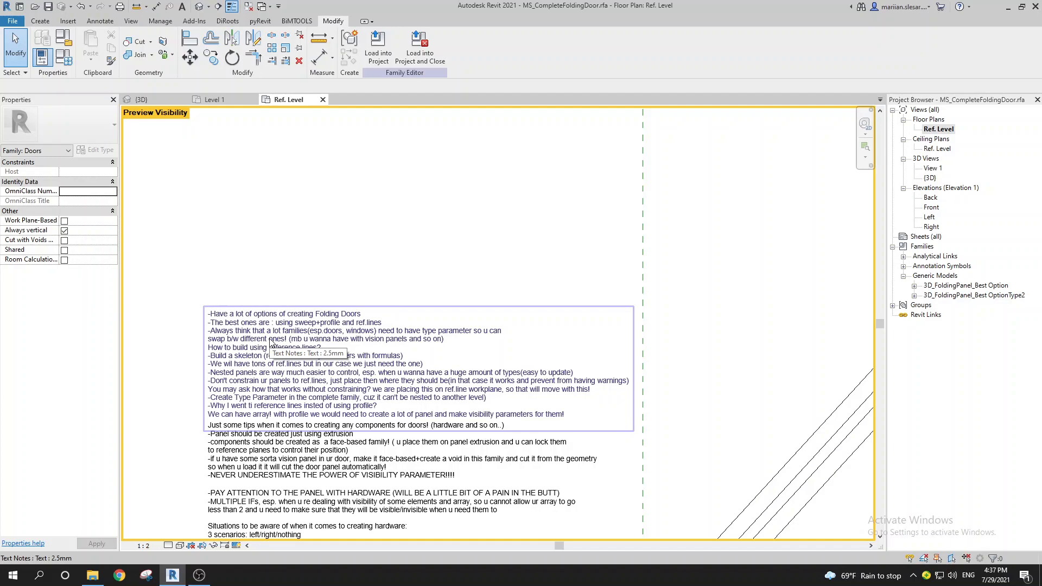
scroll(271, 343, "down", 3)
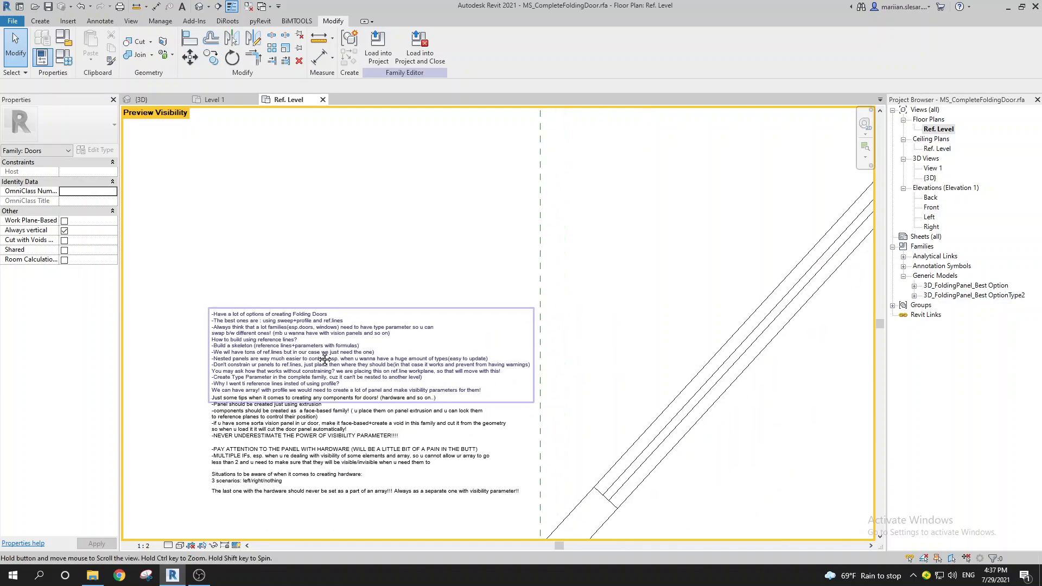
scroll(264, 347, "up", 2)
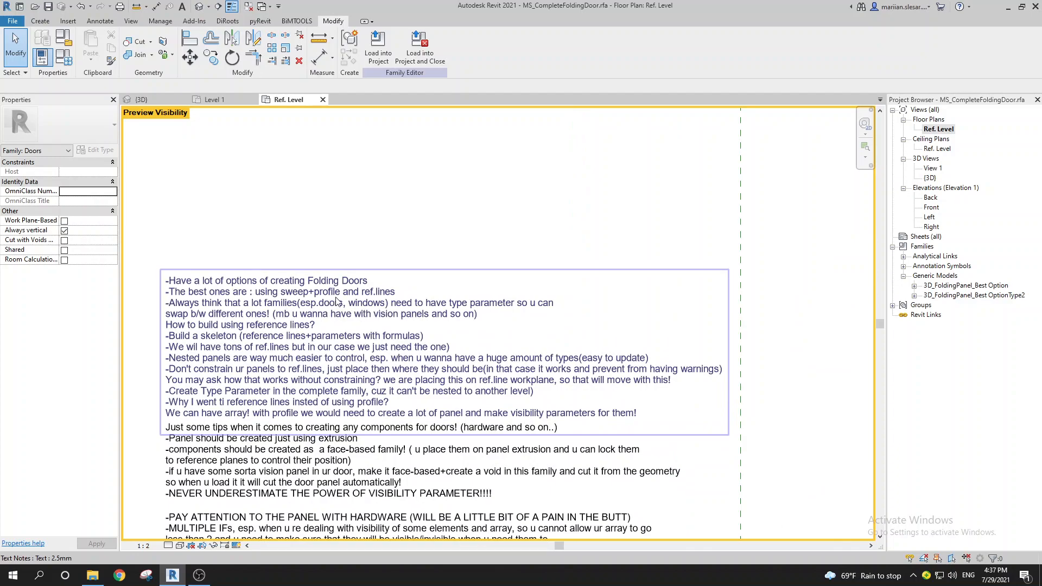
scroll(330, 315, "down", 4)
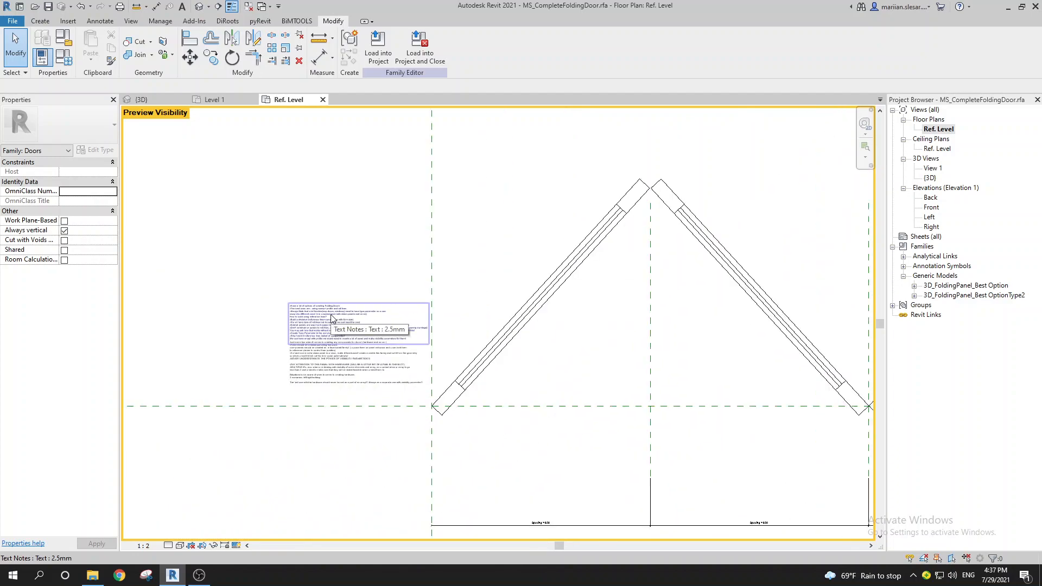
scroll(326, 319, "up", 2)
scroll(539, 393, "down", 2)
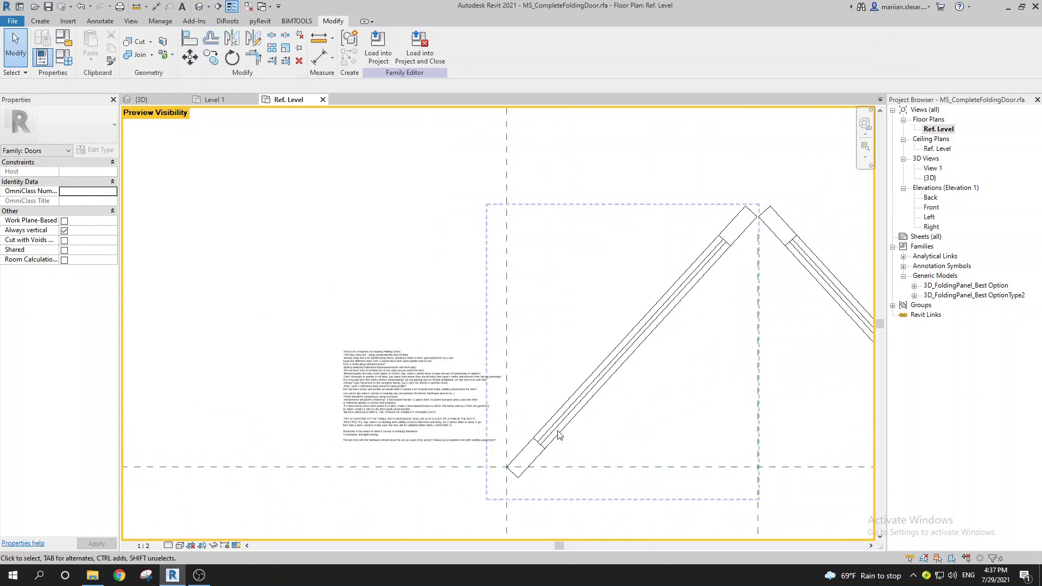
Step: Open the first folding panel's nested family, 3D_FoldingPanel_Best Option, for editing and show its Ref. Level floor plan
left_click(559, 435)
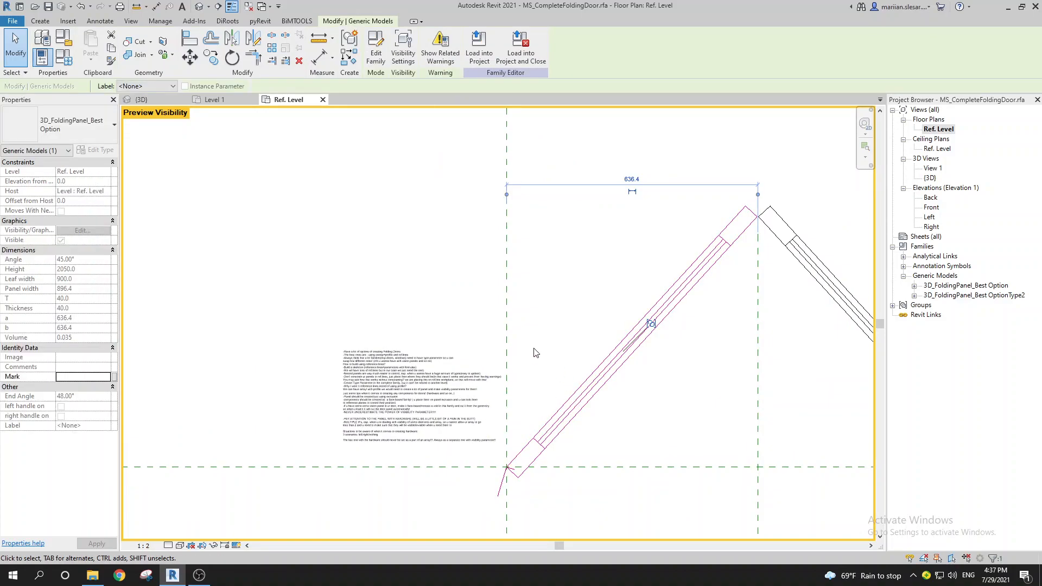
scroll(535, 360, "down", 2)
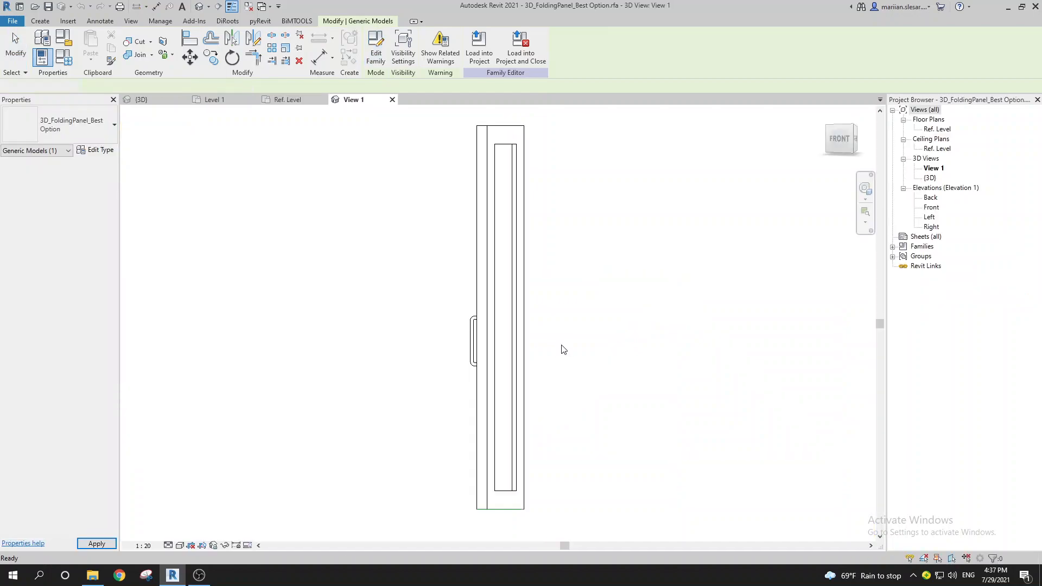
double_click(937, 129)
scroll(454, 385, "up", 5)
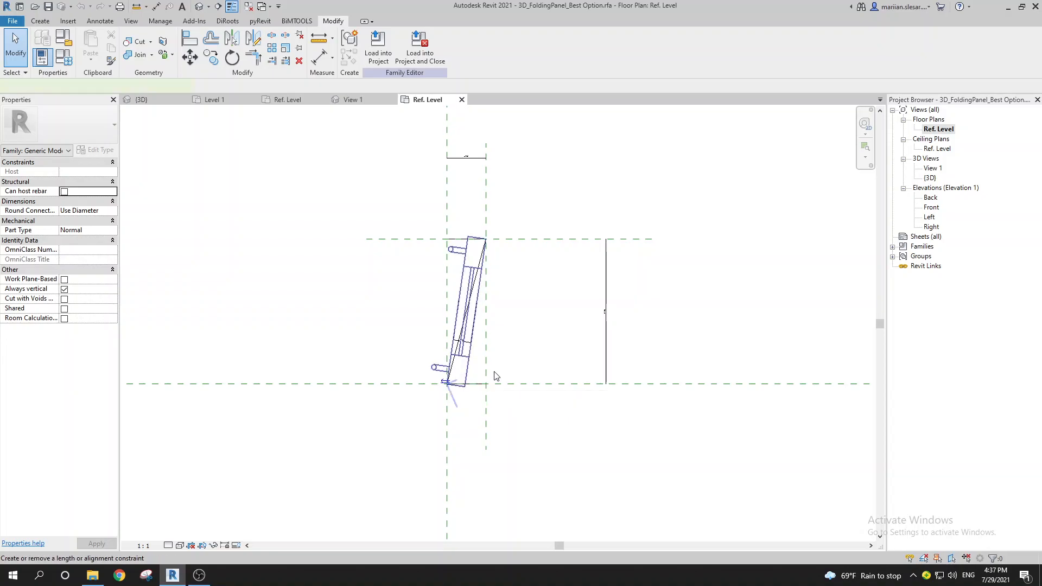
Step: Open the nested MS_Door_FoldingPanel family for editing and inspect its panel and handles in 3D
left_click(455, 383)
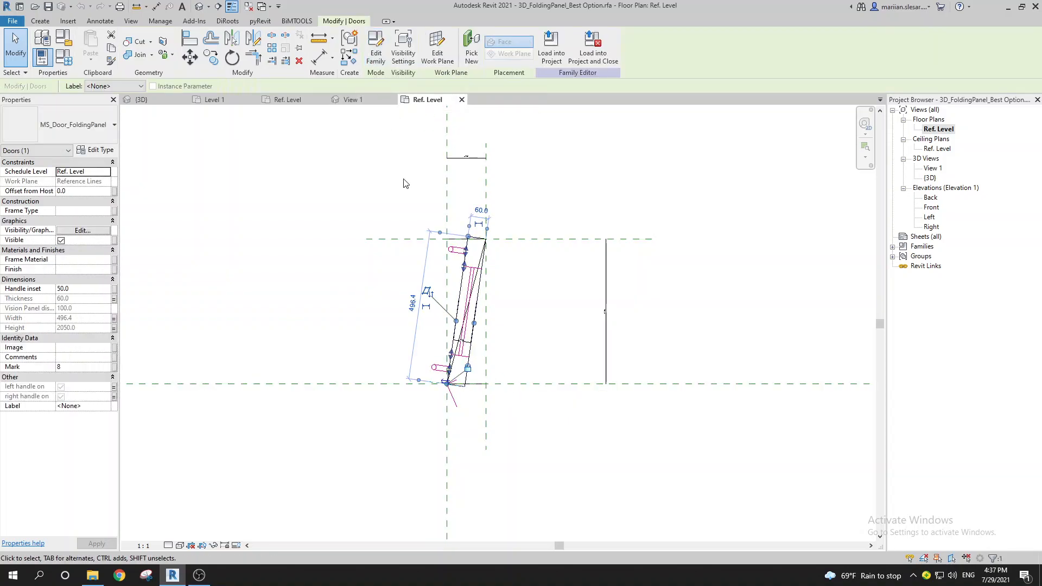
left_click(384, 61)
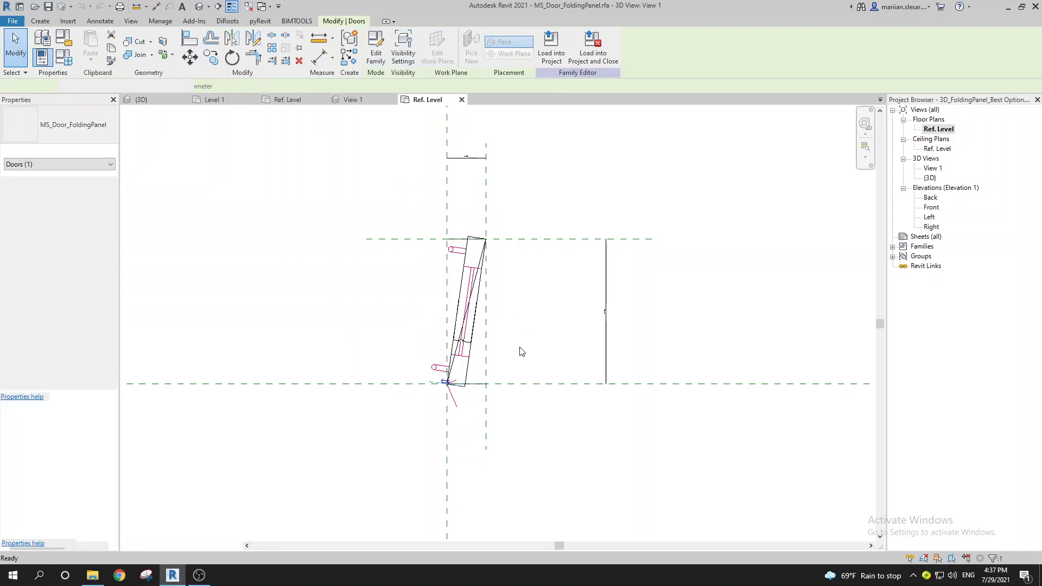
mouse_move(491, 396)
middle_mouse_down("shift")
mouse_move(741, 502)
mouse_move(677, 445)
mouse_move(540, 496)
mouse_move(473, 401)
middle_mouse_up("shift")
key("Escape")
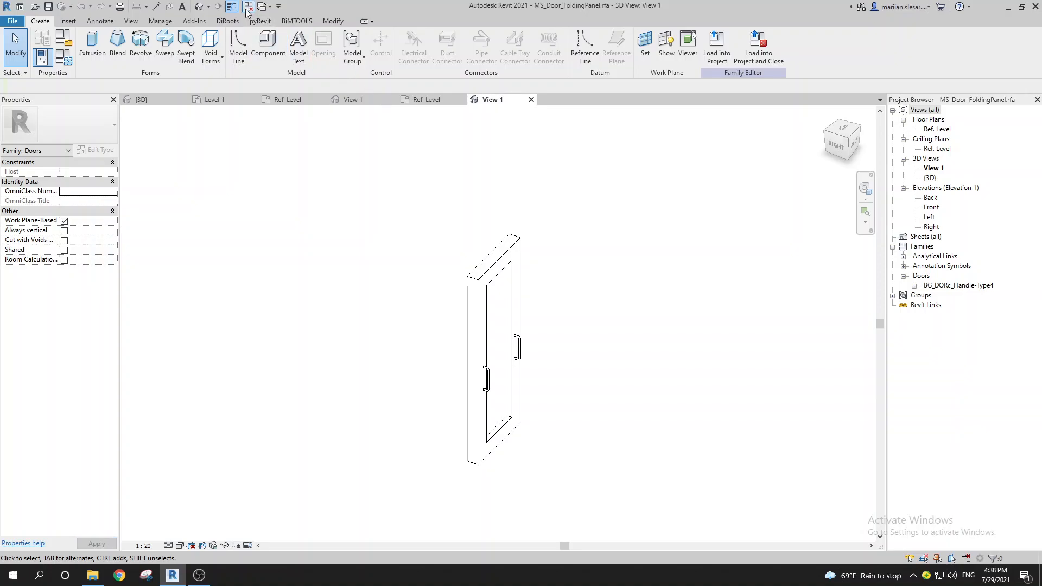
Step: Close the inactive views and close the MS_Door_FoldingPanel family without saving changes
left_click(247, 7)
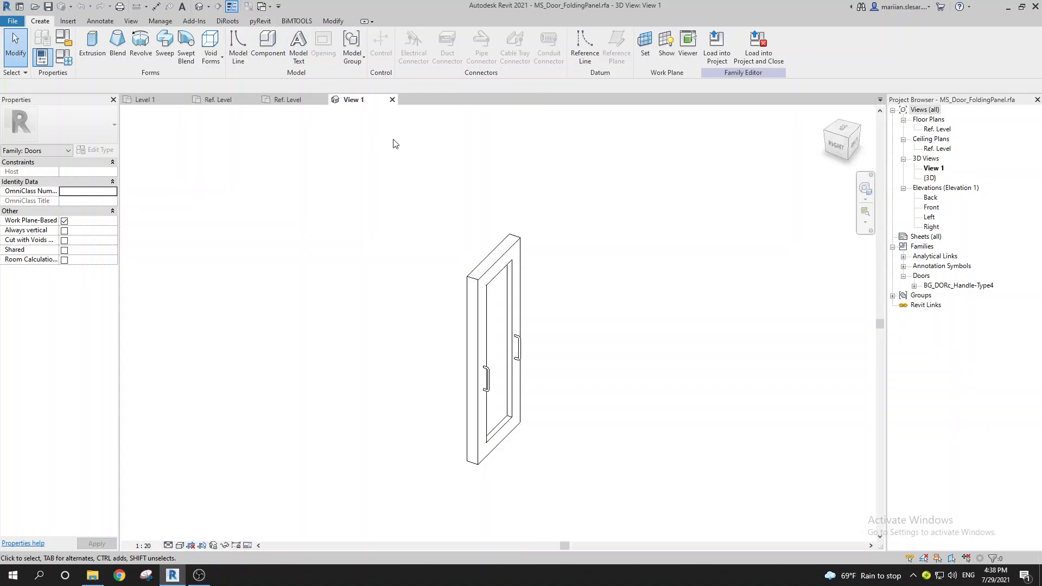
left_click(391, 100)
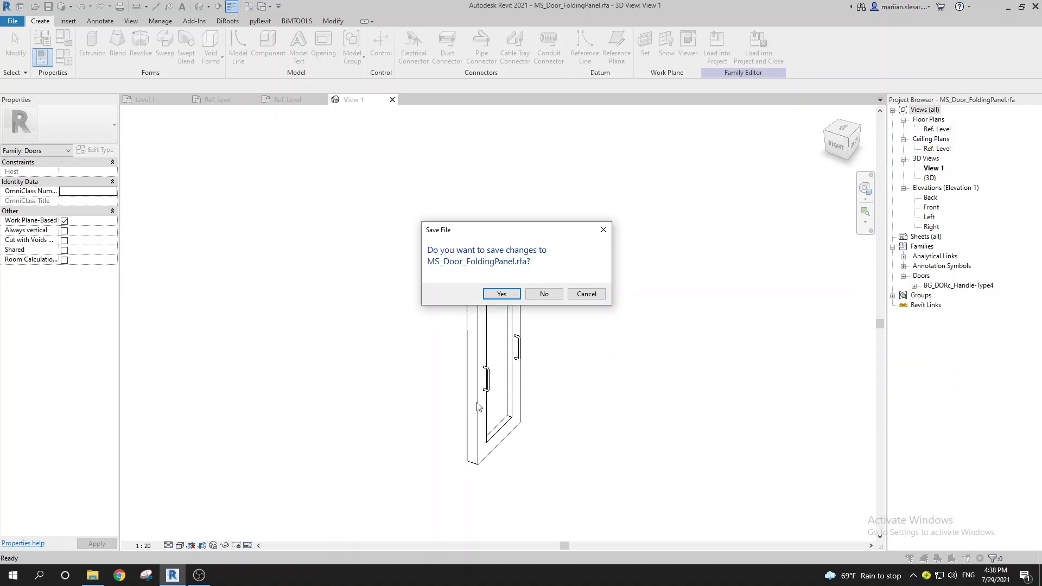
left_click(543, 294)
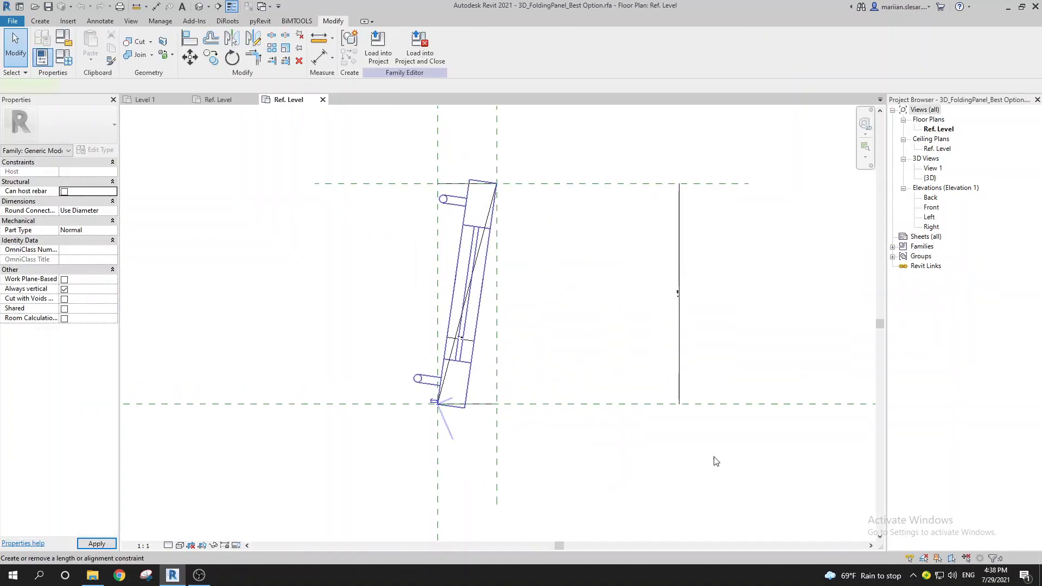
Step: Temporarily hide the nested door panel in the Ref. Level plan of 3D_FoldingPanel_Best Option
key("h")
key("h")
scroll(516, 339, "down", 2)
middle_click_drag(506, 342, 499, 364)
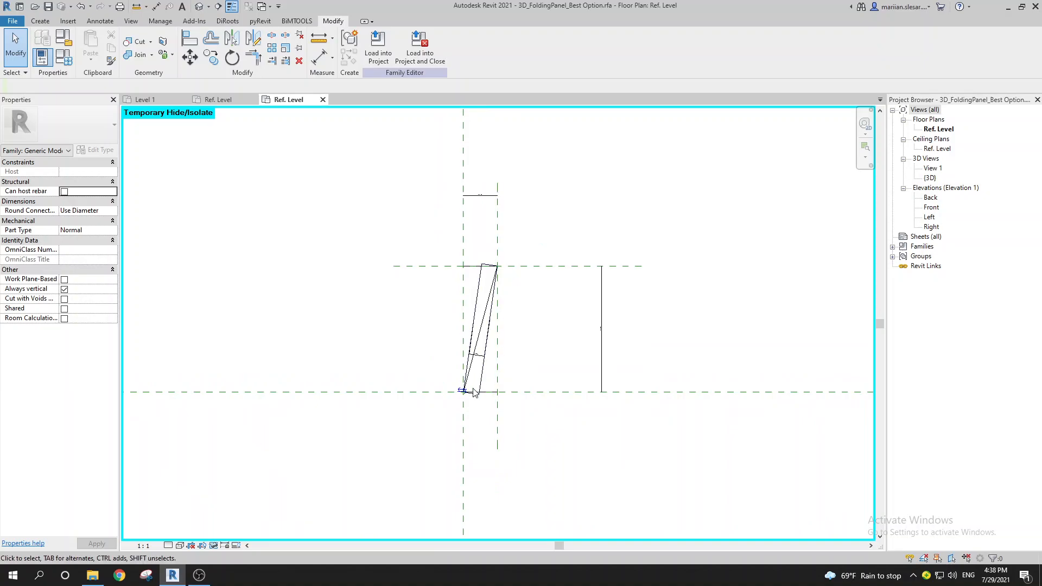
Step: Examine the skeleton of reference lines and reference planes in the panel family's Ref. Level plan
scroll(476, 337, "up", 2)
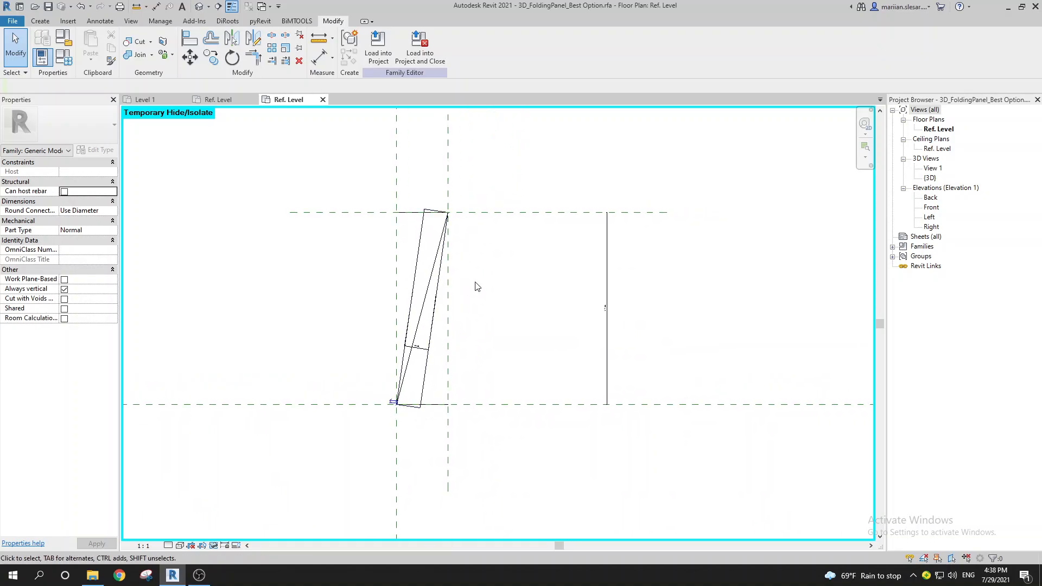
left_click_drag(349, 171, 498, 448)
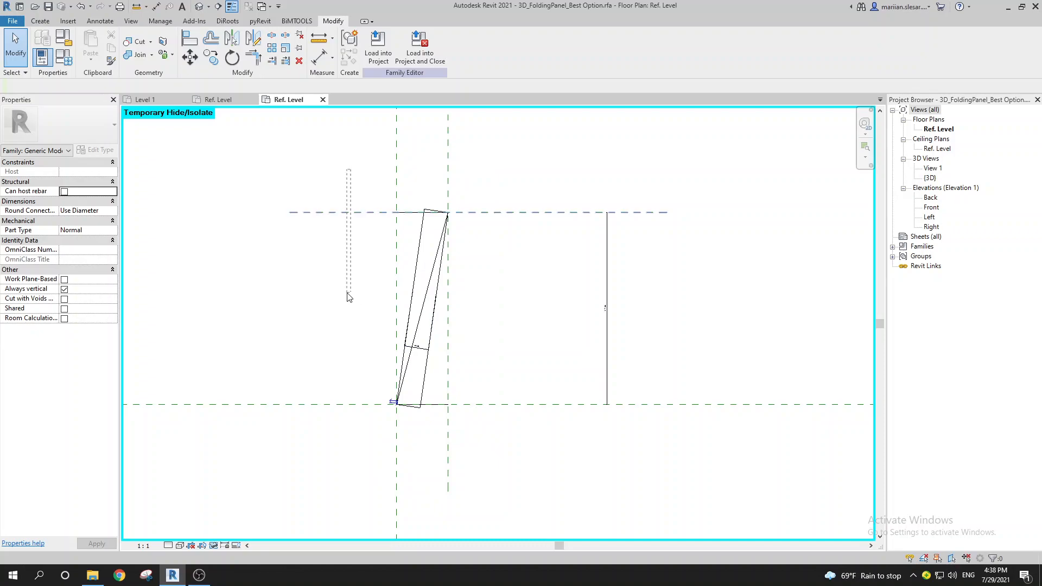
scroll(418, 359, "up", 2)
key("Escape")
scroll(459, 386, "down", 2)
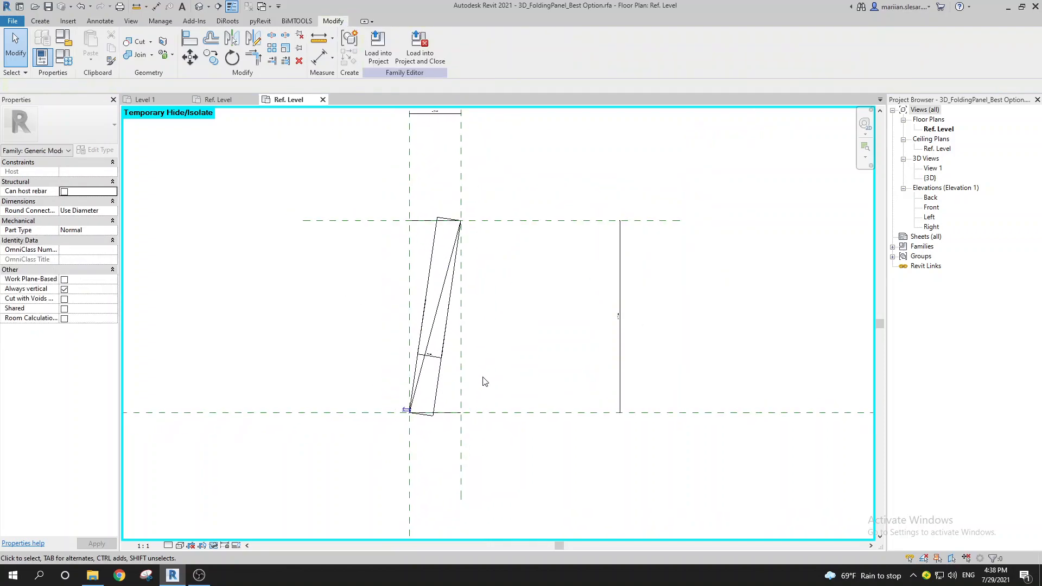
middle_click_drag(480, 383, 475, 399)
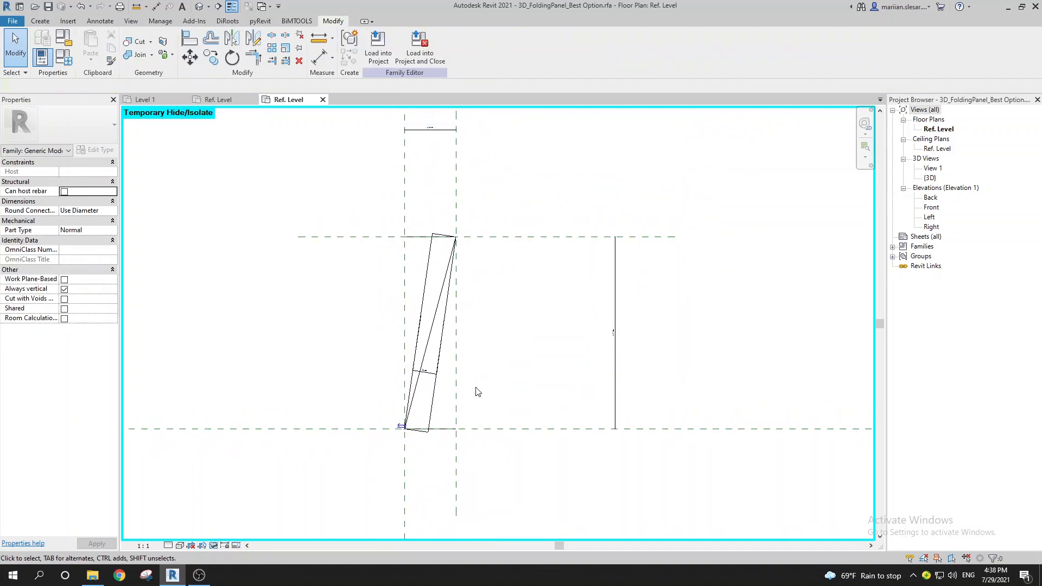
scroll(476, 388, "down", 1)
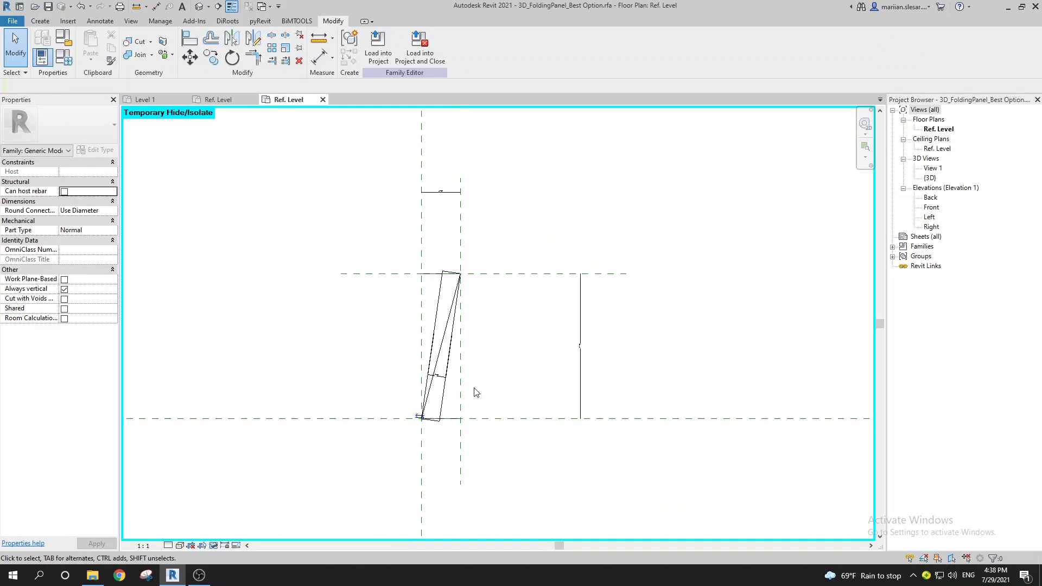
scroll(434, 439, "up", 1)
left_click(413, 465)
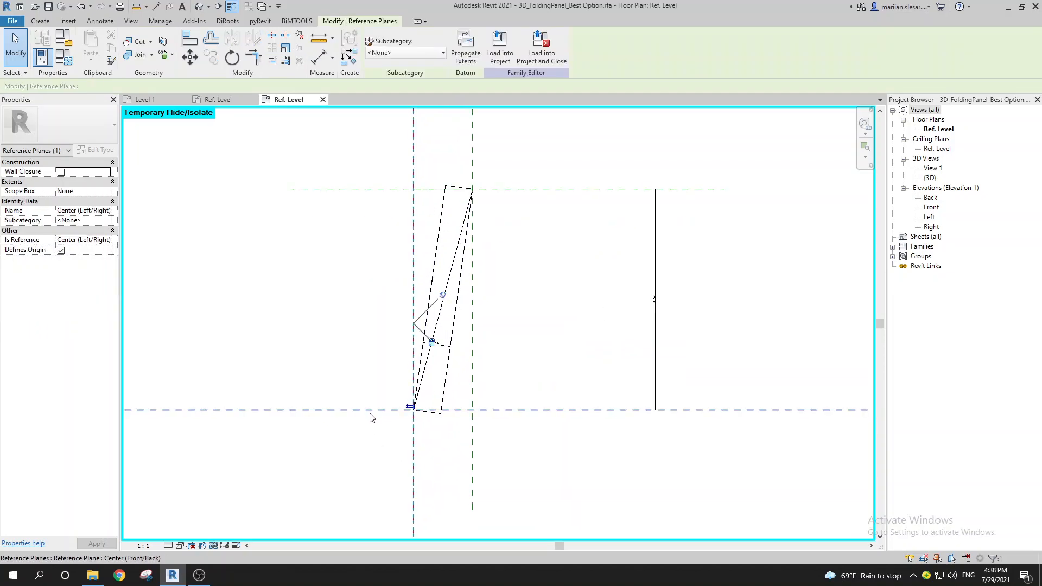
key("Escape")
middle_click_drag(455, 320, 449, 365)
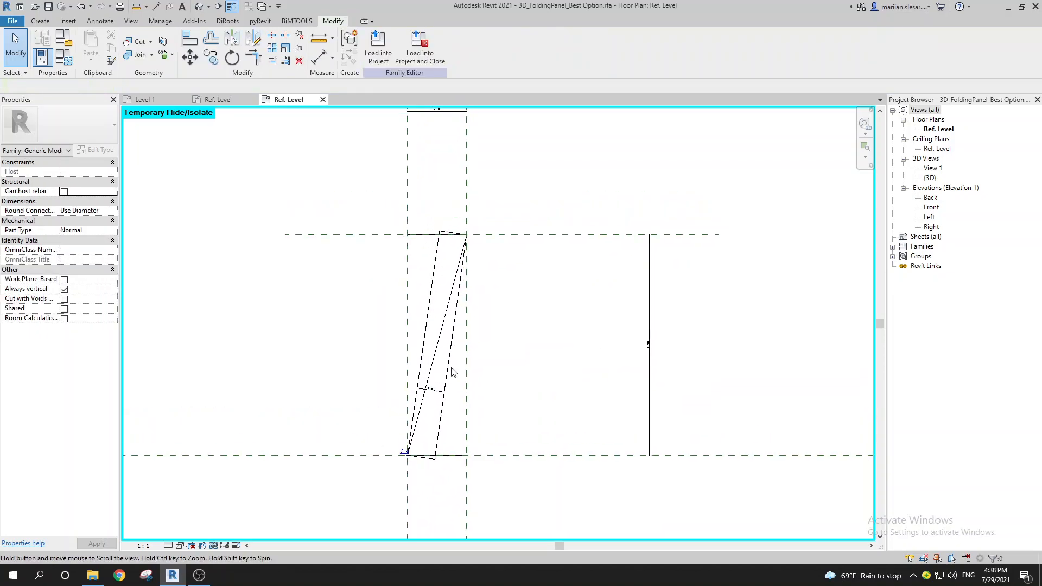
Step: Switch to the MS_CompleteFoldingDoor Ref. Level plan and examine where the arrayed panels meet the reference planes
left_click(220, 100)
middle_click_drag(521, 326, 371, 284)
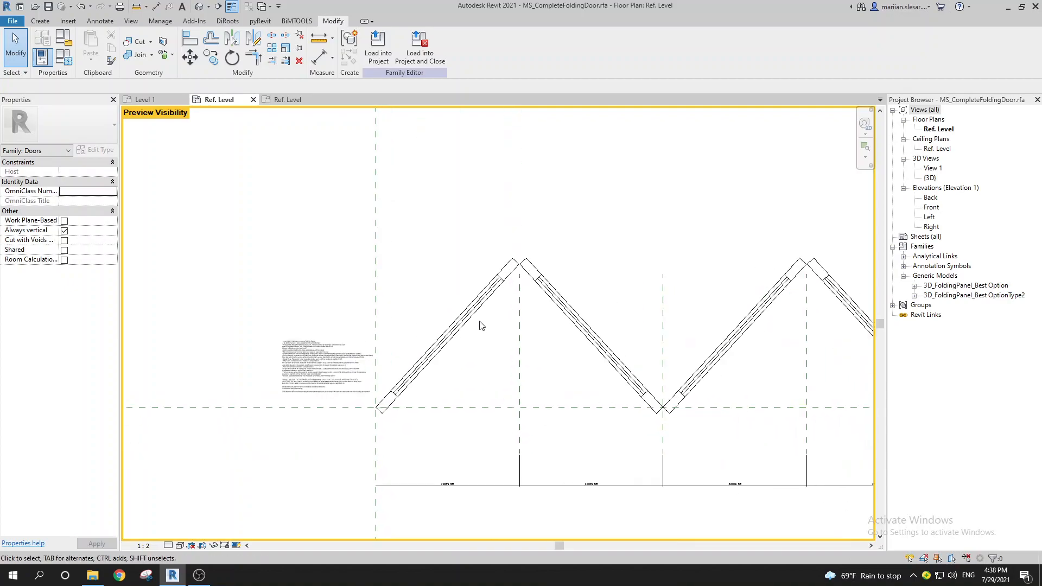
scroll(480, 322, "up", 1)
middle_click_drag(550, 427, 545, 391)
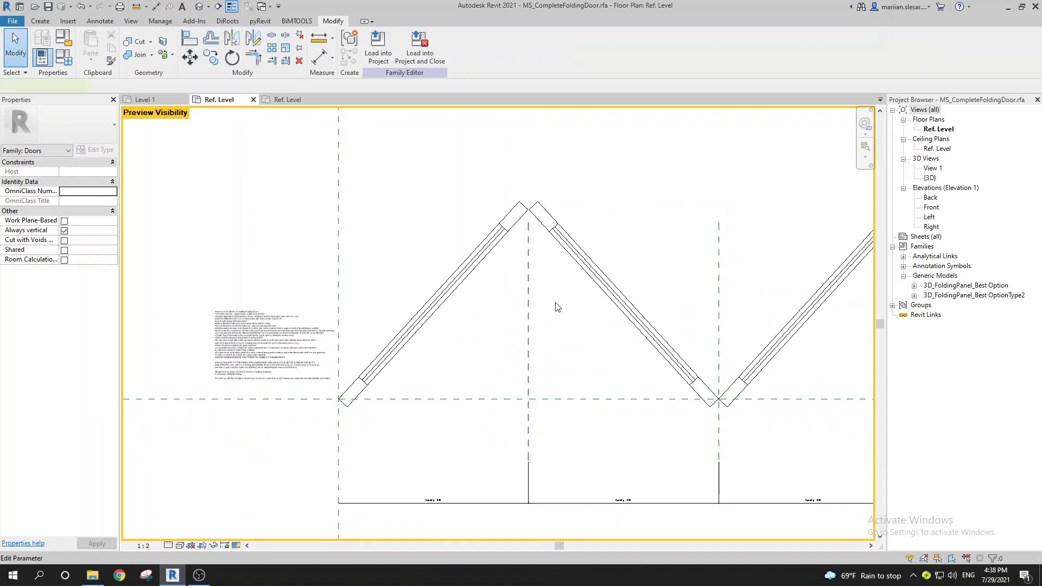
middle_click_drag(487, 304, 474, 330)
left_click(515, 304)
left_click(454, 376)
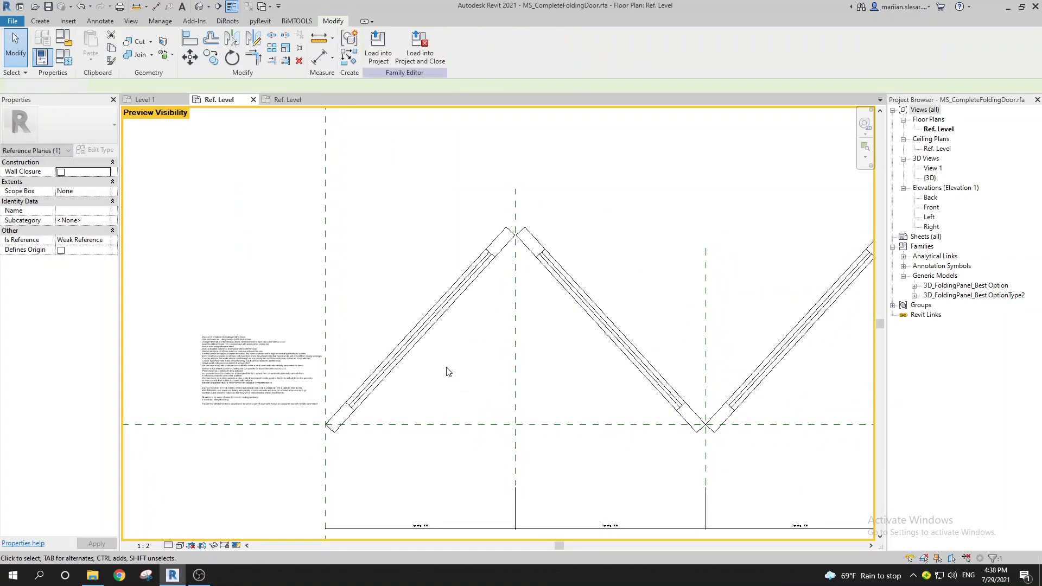
middle_click_drag(436, 364, 496, 320)
middle_click_drag(401, 358, 381, 397)
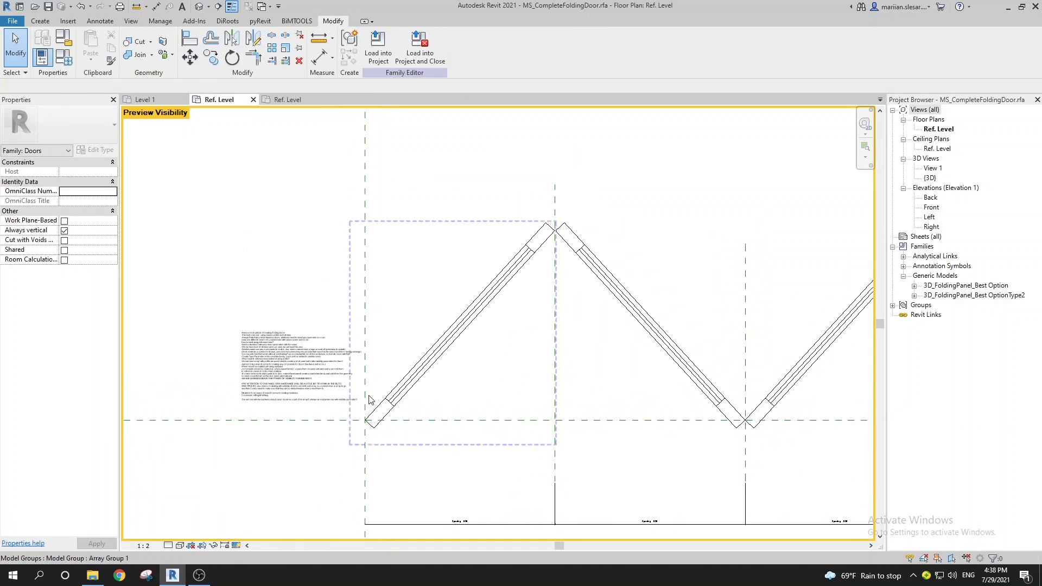
scroll(378, 395, "up", 2)
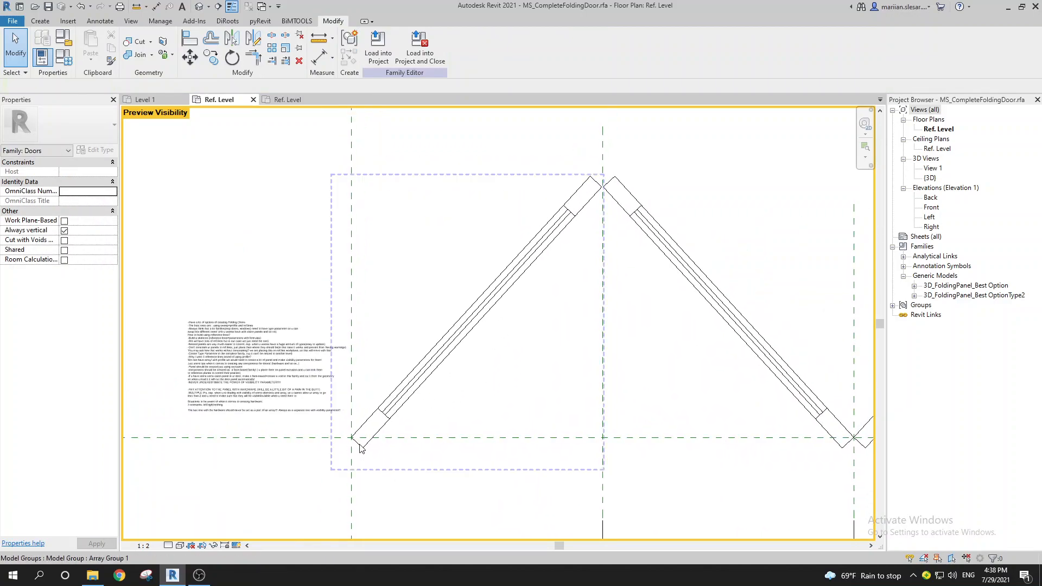
scroll(342, 441, "up", 2)
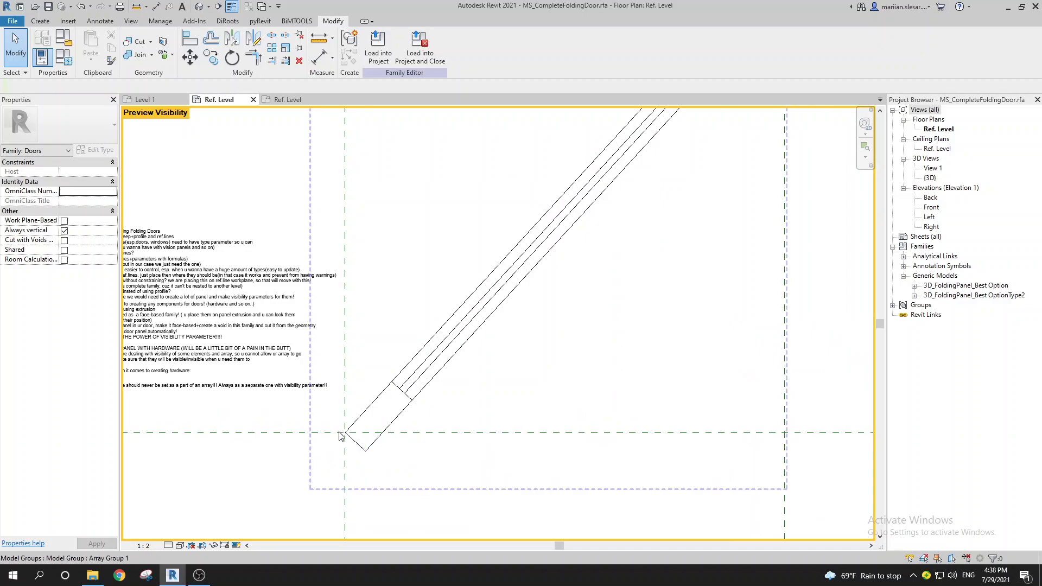
scroll(353, 434, "down", 3)
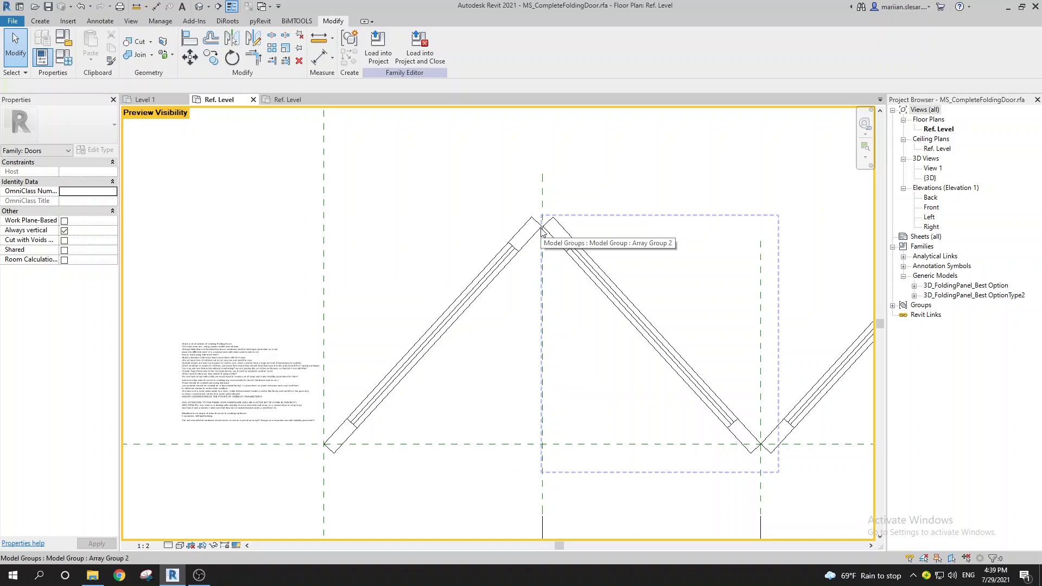
Step: Return to the 3D_FoldingPanel_Best Option plan and inspect the diagonal reference line and its locked constraints
left_click(292, 103)
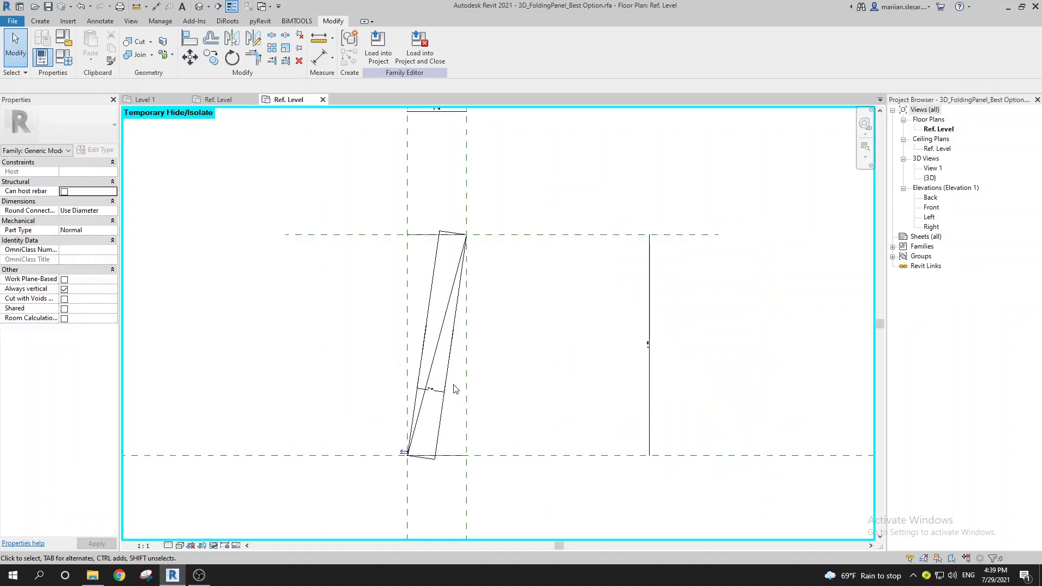
left_click(441, 340)
scroll(437, 407, "up", 2)
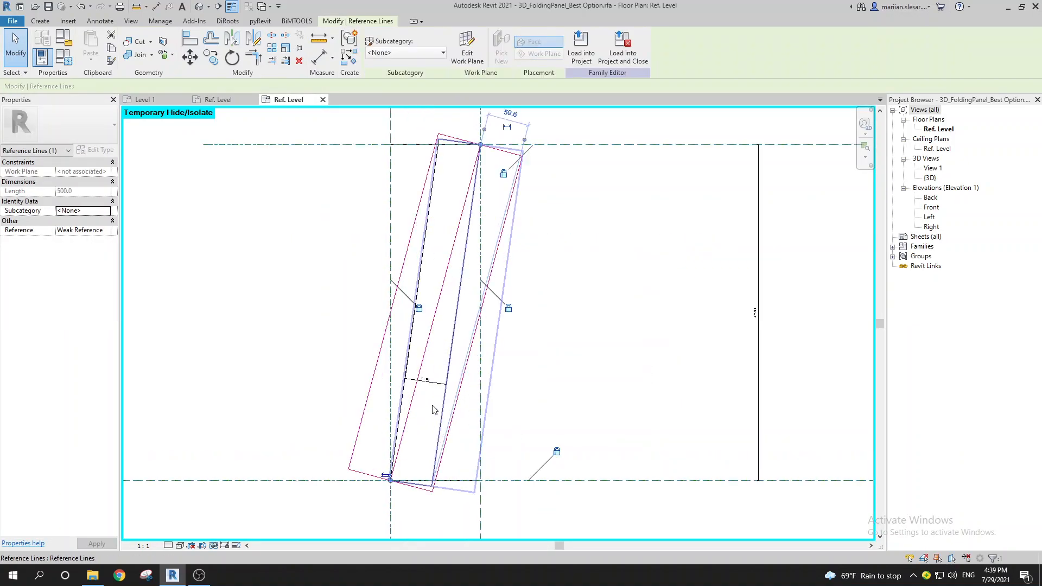
key("Escape")
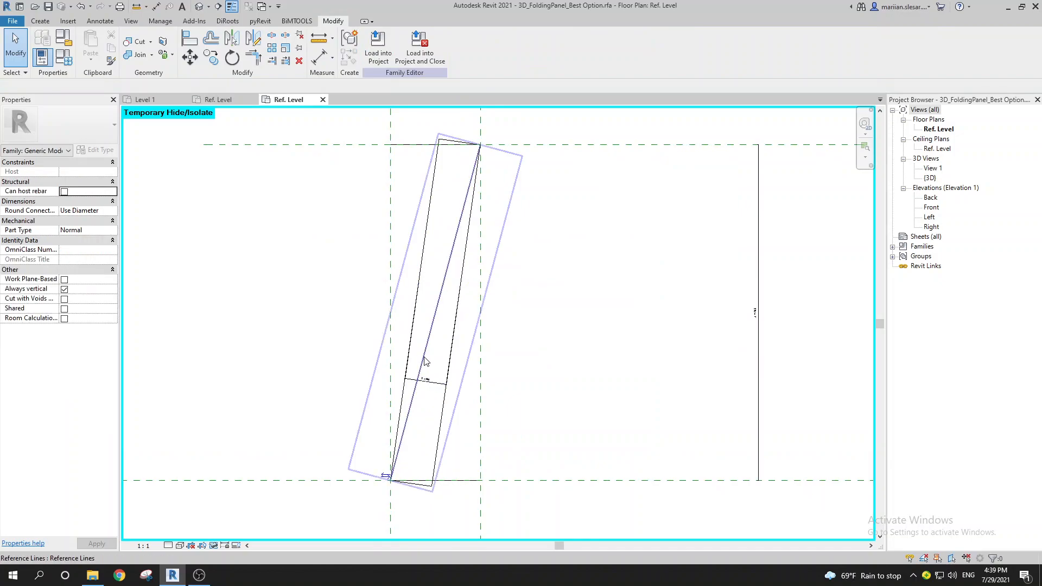
scroll(426, 360, "down", 2)
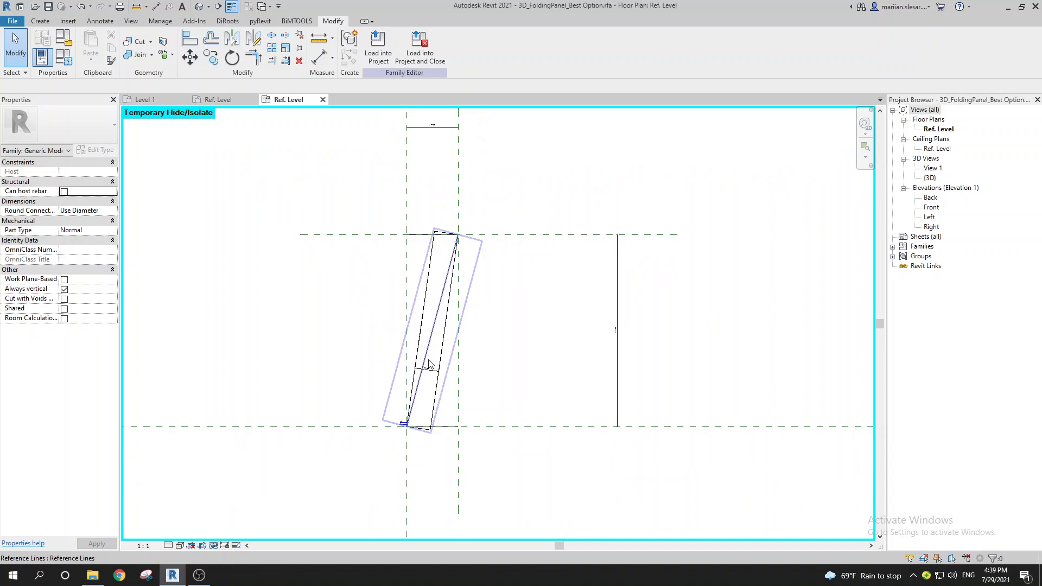
middle_click_drag(437, 372, 500, 380)
key("r")
key("l")
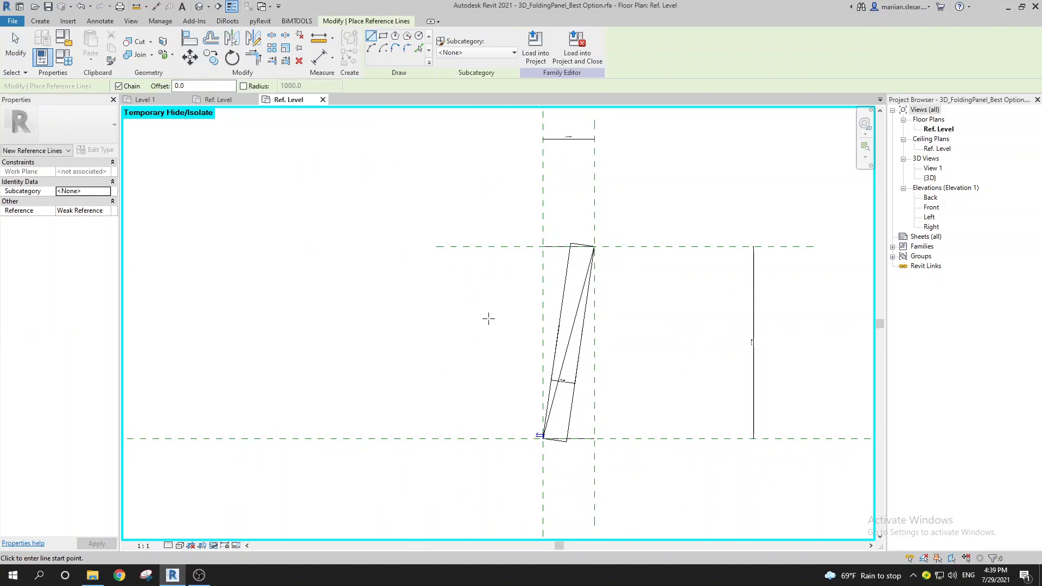
key("Escape")
scroll(383, 260, "down", 2)
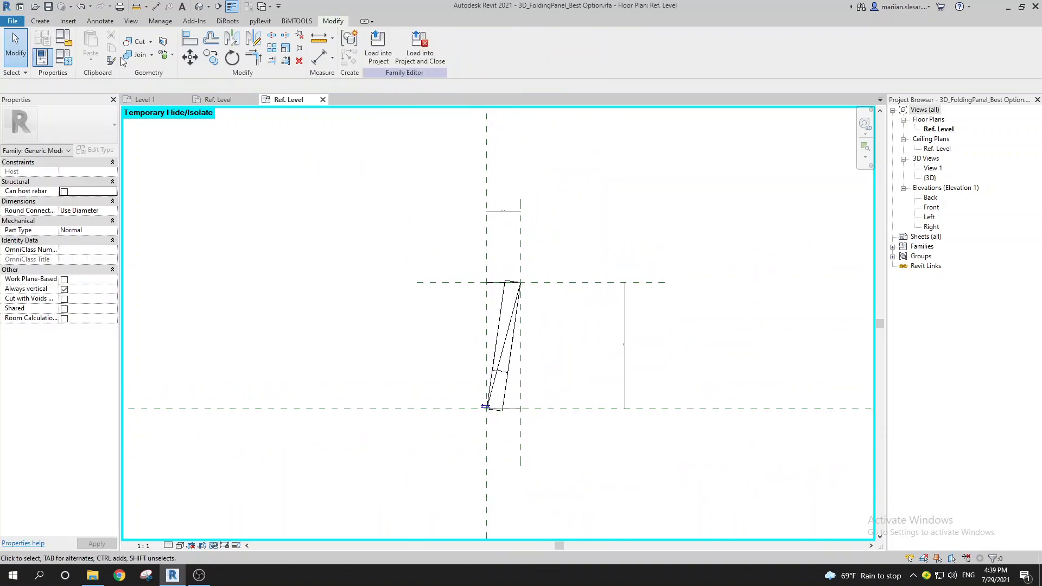
Step: Draw a free-standing reference line about 380 long at about 45° in the empty area beside the panel skeleton
left_click(41, 21)
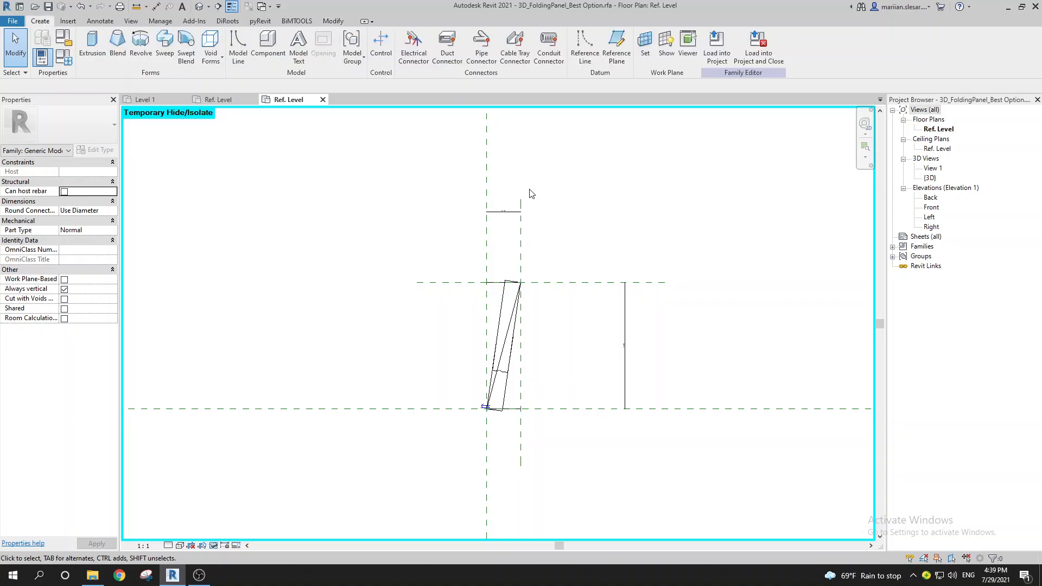
middle_click_drag(530, 190, 552, 206)
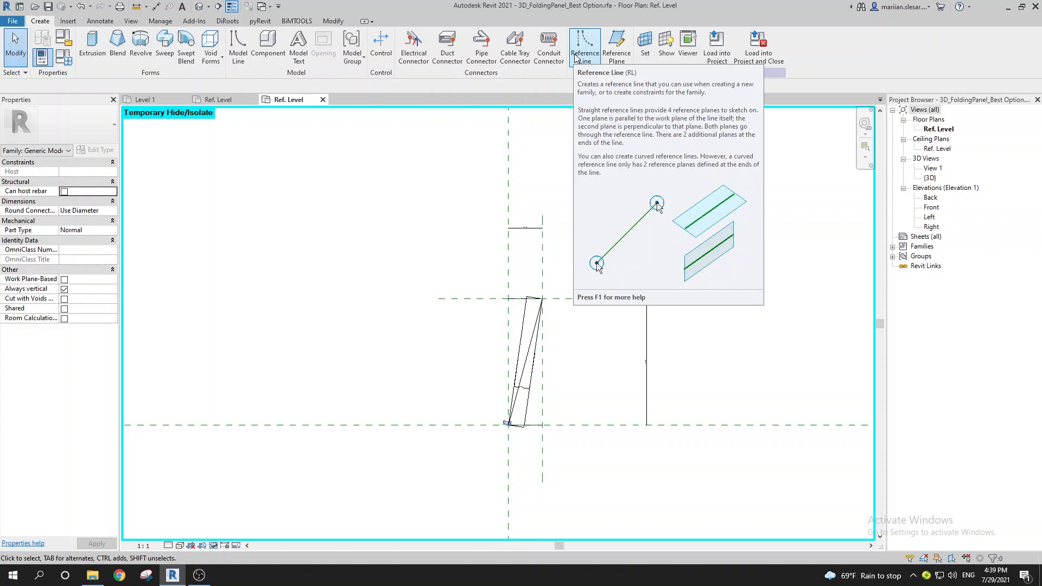
left_click(577, 58)
middle_click_drag(375, 391, 340, 388)
left_click(320, 409)
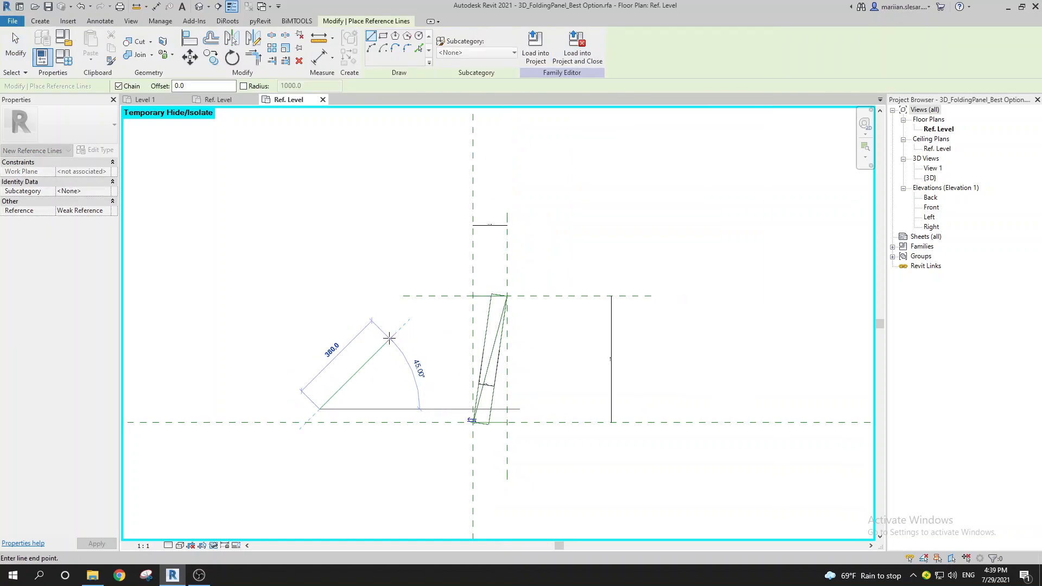
left_click(388, 337)
key("Escape")
key("Escape")
scroll(369, 352, "up", 2)
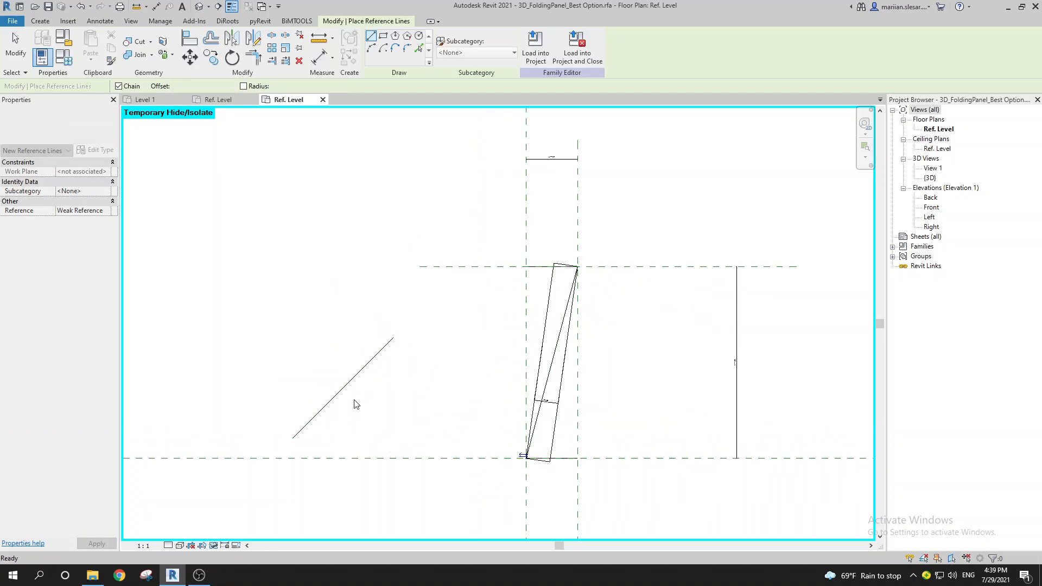
Step: Swing the upper end of the free-standing reference line so it is about 300 long at about 56°
left_click(380, 353)
left_click_drag(394, 337, 360, 340)
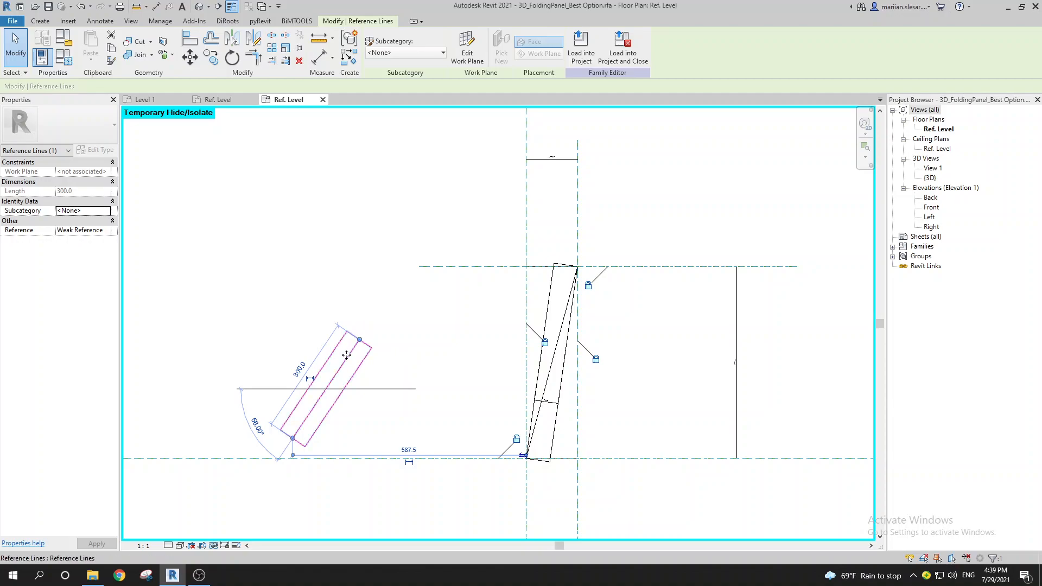
middle_click_drag(578, 470, 604, 466)
key("Escape")
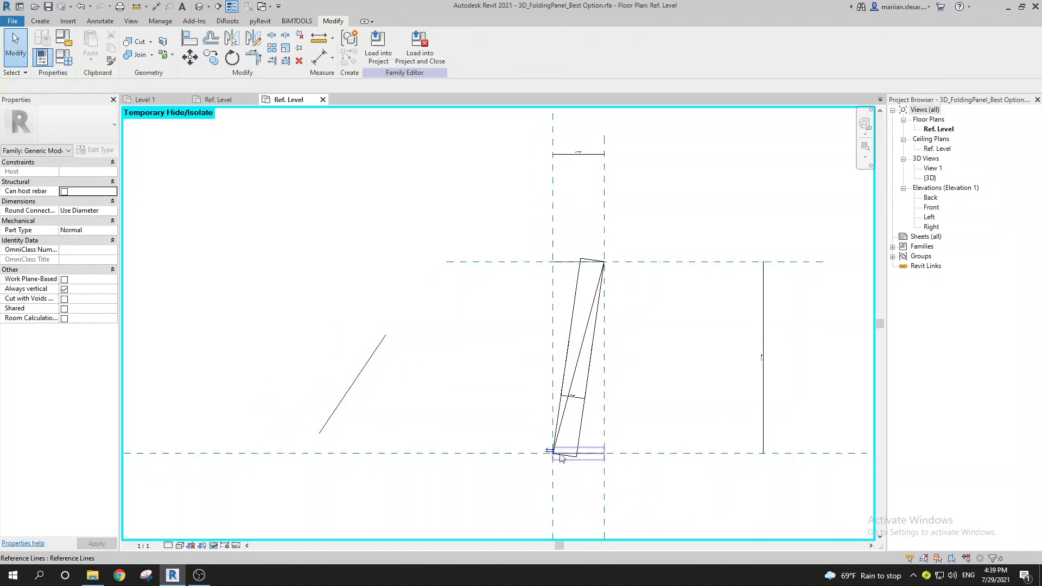
Step: Draw two vertical reference planes about 220 apart, crossing the Center (Front/Back) plane beside the panel skeleton
scroll(393, 412, "down", 2)
key("r")
key("p")
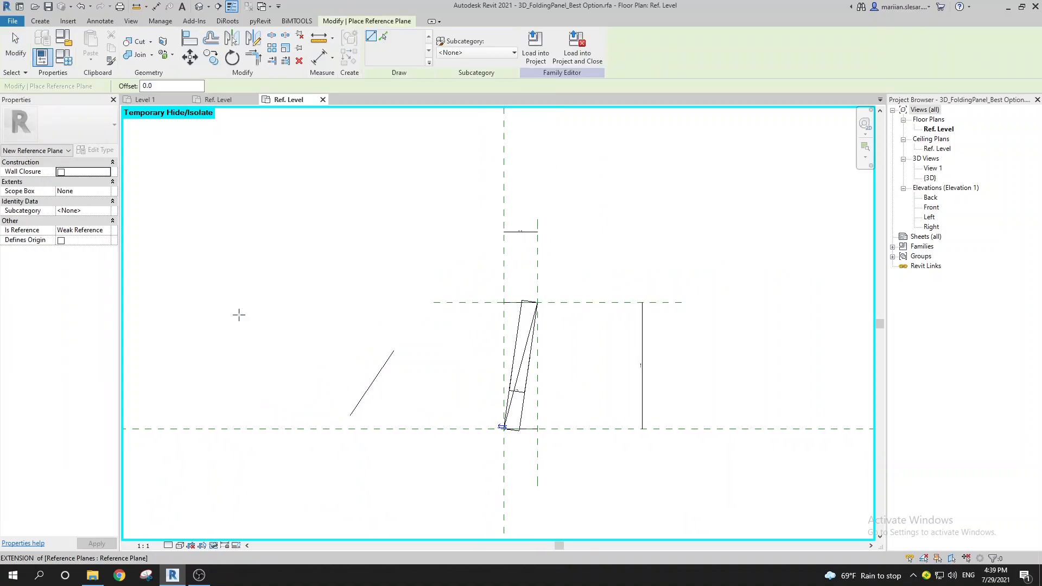
left_click(260, 340)
left_click(317, 339)
left_click(318, 471)
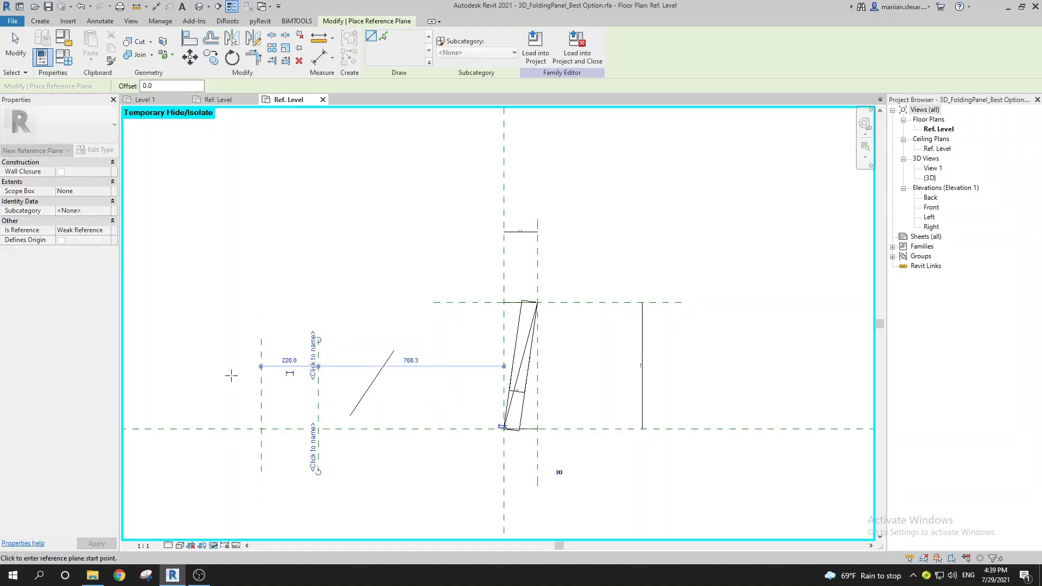
Step: Draw a horizontal reference plane across the two new vertical planes, about 250 above the Center (Front/Back) plane
left_click(184, 364)
left_click(358, 363)
key("Escape")
scroll(293, 374, "up", 2)
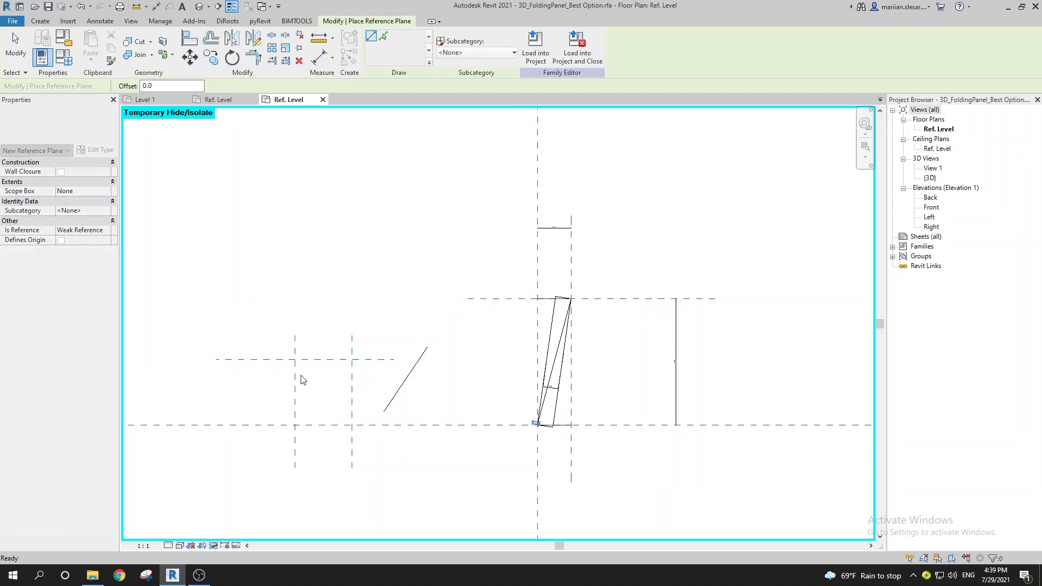
scroll(298, 497, "up", 2)
key("Escape")
scroll(334, 414, "down", 2)
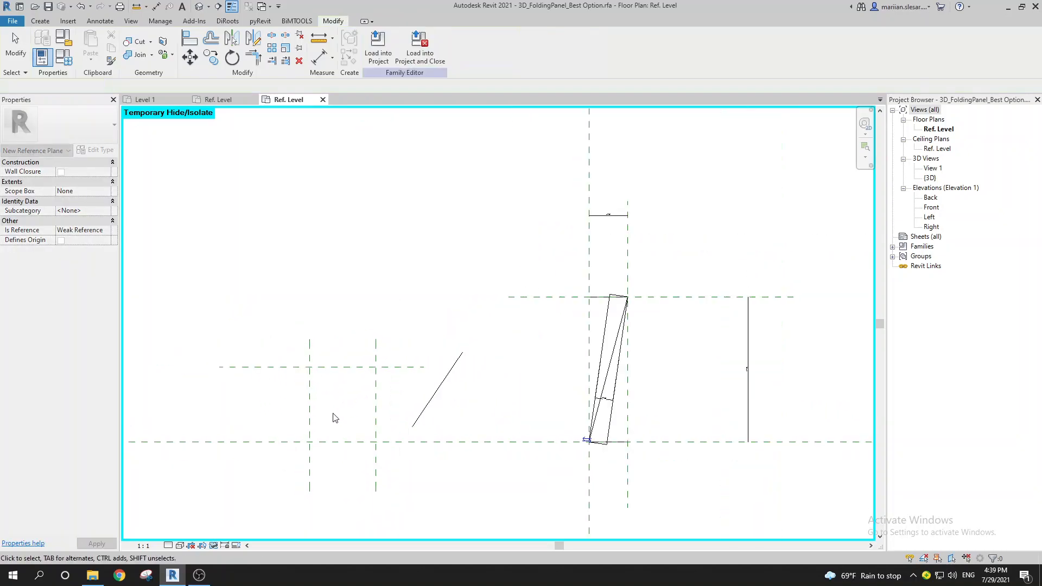
Step: Move the sloped reference line onto the new reference planes and delete it
middle_click_drag(334, 414, 350, 402)
left_click_drag(442, 393, 380, 406)
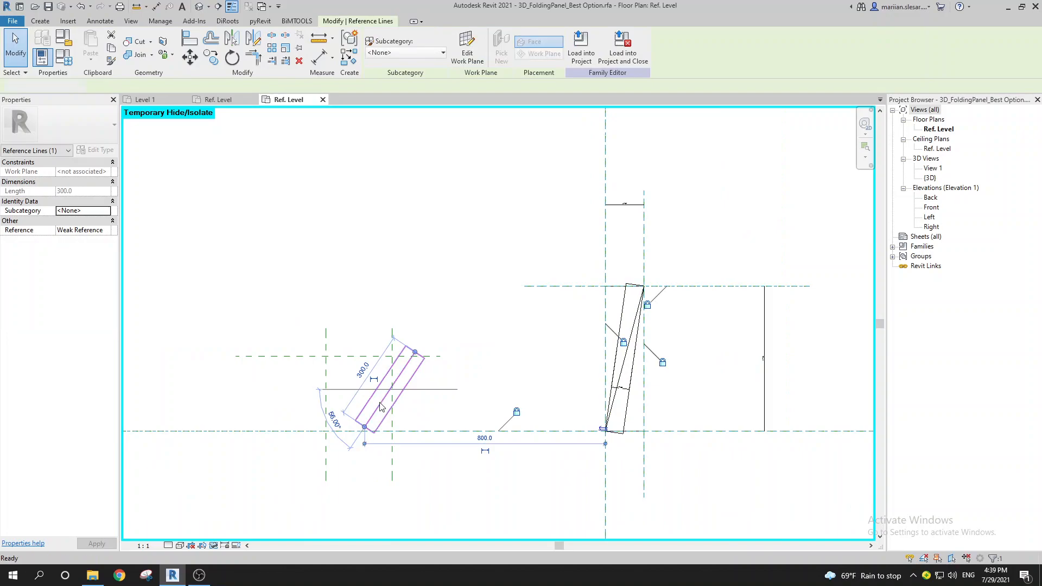
key("Delete")
key("r")
key("l")
scroll(345, 432, "up", 1)
key("Escape")
key("Escape")
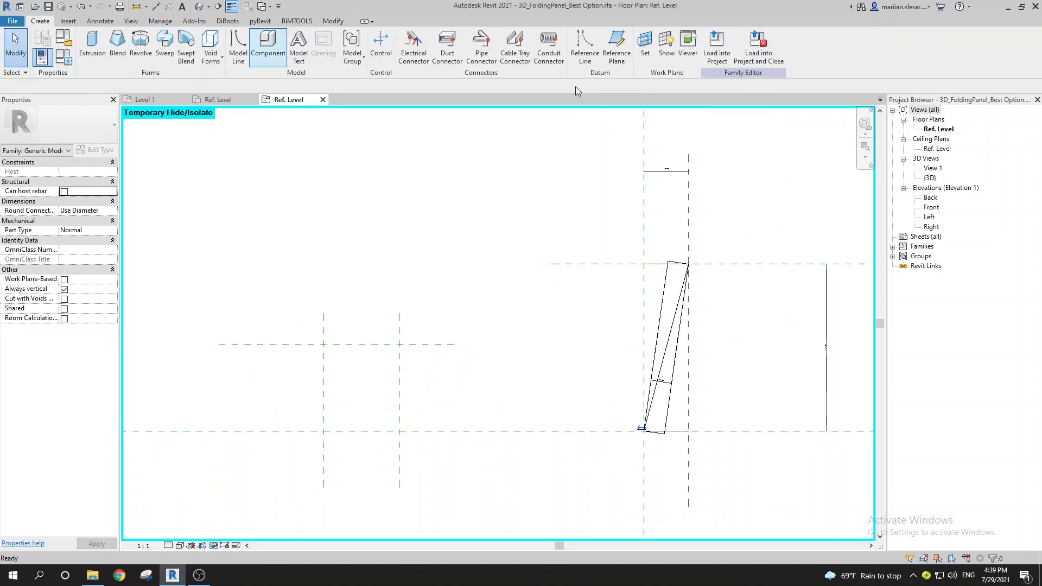
Step: Draw a diagonal reference line about 333 long between the lower-left and upper-right intersections of the new reference planes
left_click(585, 46)
left_click(323, 431)
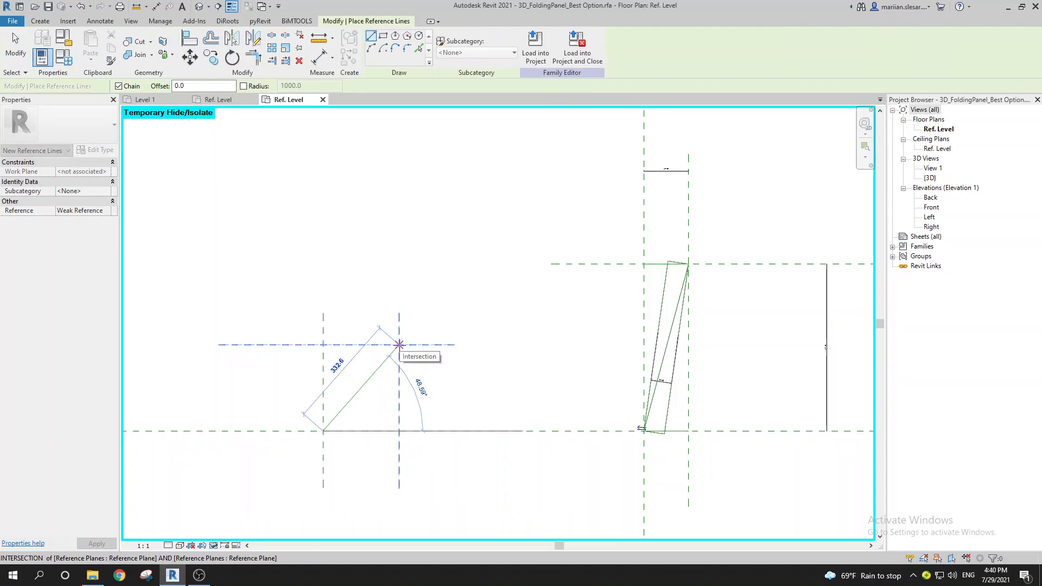
left_click(399, 344)
key("Escape")
scroll(333, 433, "up", 3)
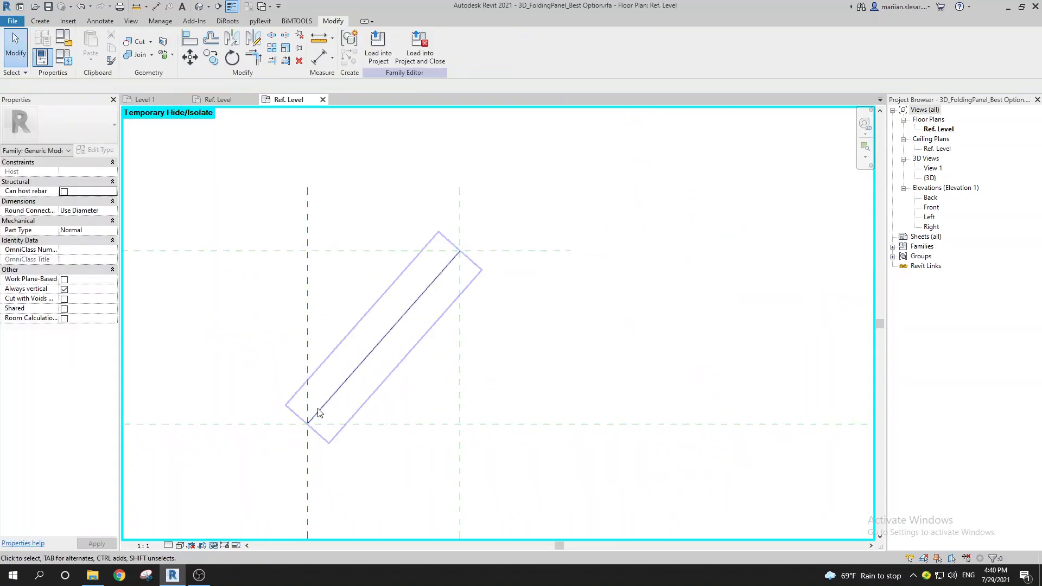
left_click(294, 424)
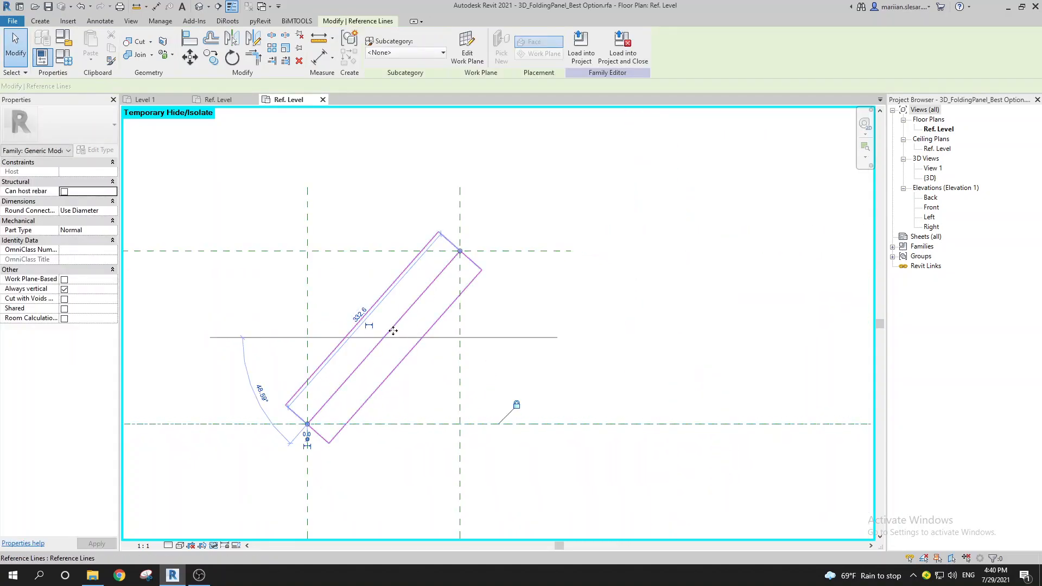
key("Escape")
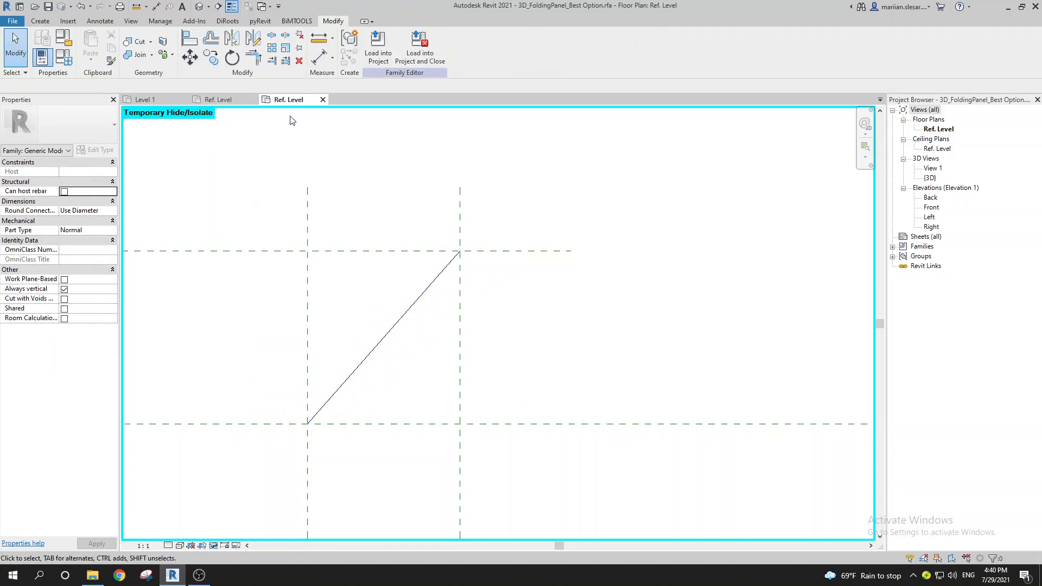
Step: Try to align the diagonal reference line's lower end with the left vertical reference plane, and delete the line
key("a")
key("l")
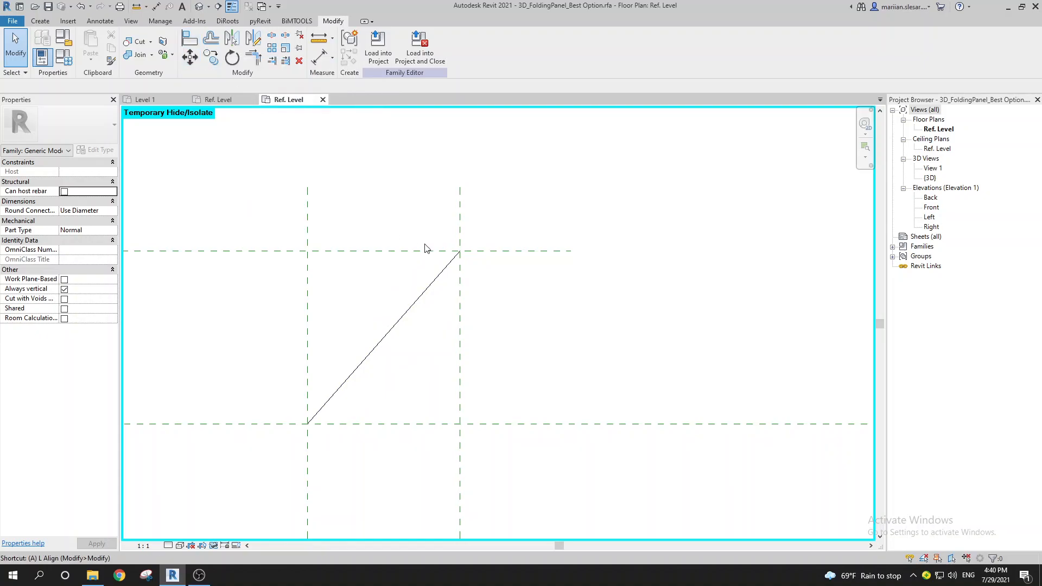
left_click(308, 393)
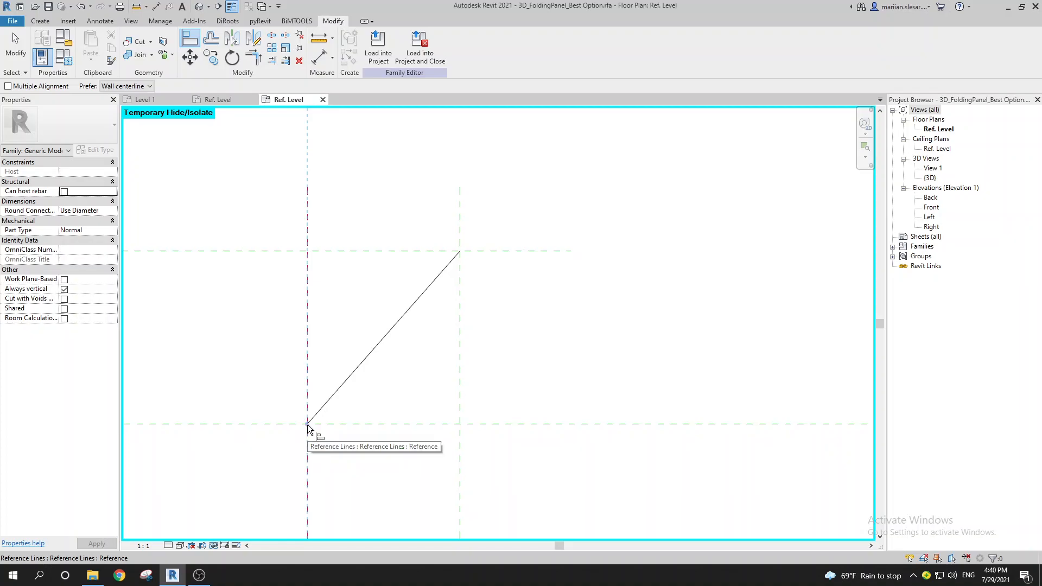
scroll(376, 391, "down", 2)
key("Escape")
key("Escape")
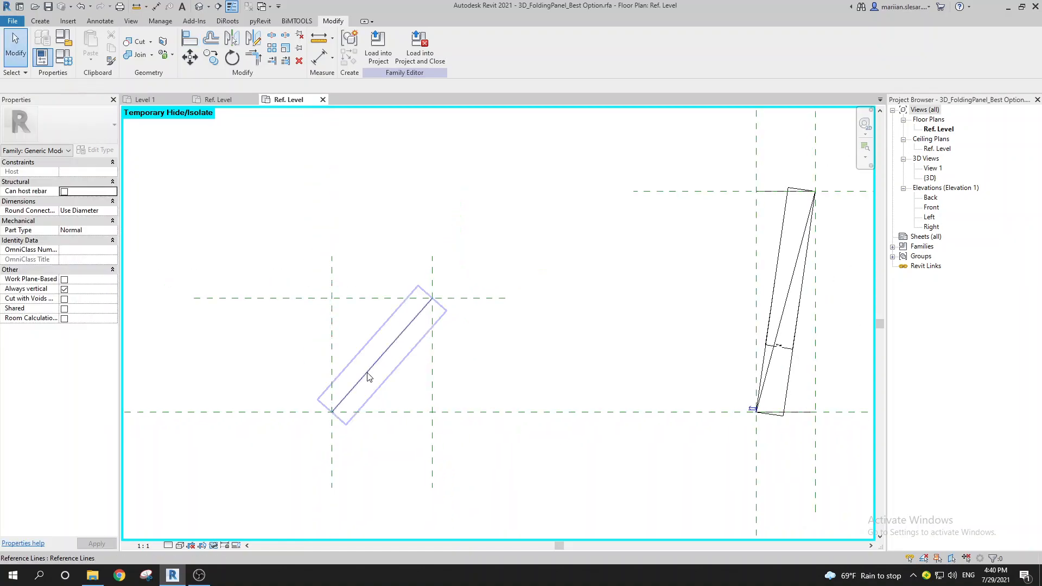
left_click(368, 377)
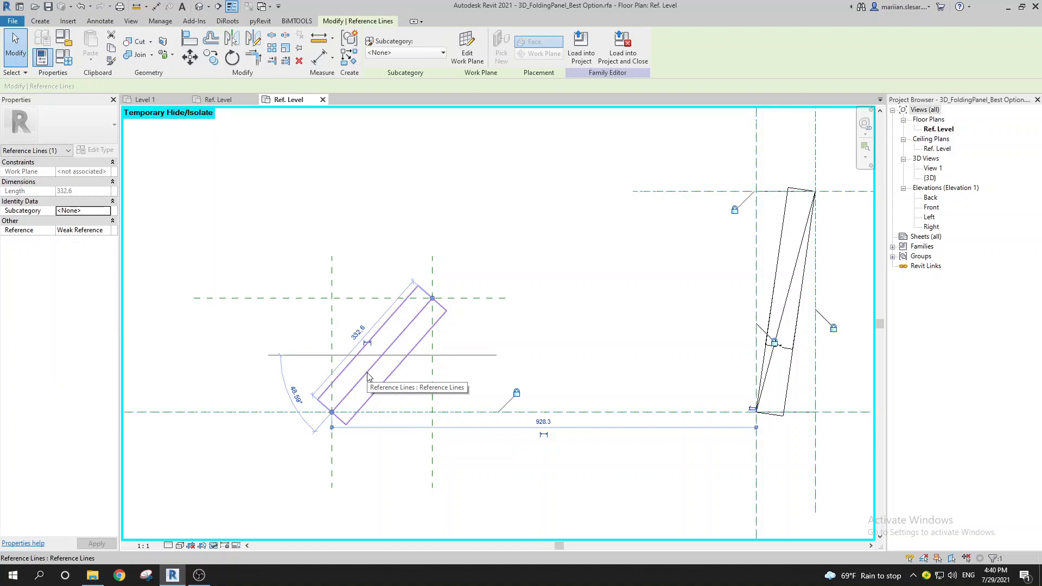
key("Delete")
Step: Draw a short horizontal reference line between the two new vertical planes, about 24 above the Center (Front/Back) plane
key("r")
key("l")
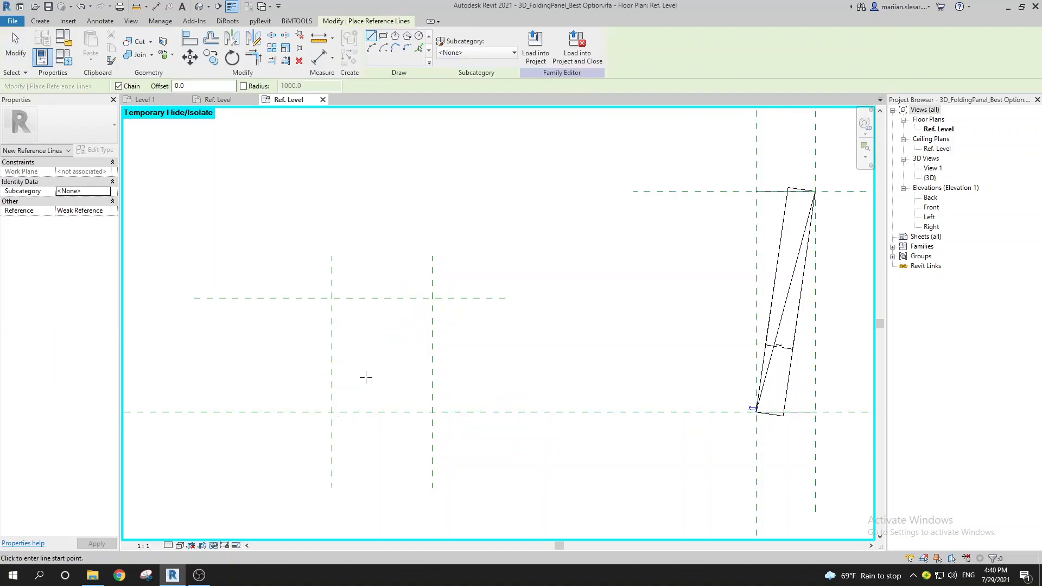
left_click(336, 398)
key("Escape")
key("Escape")
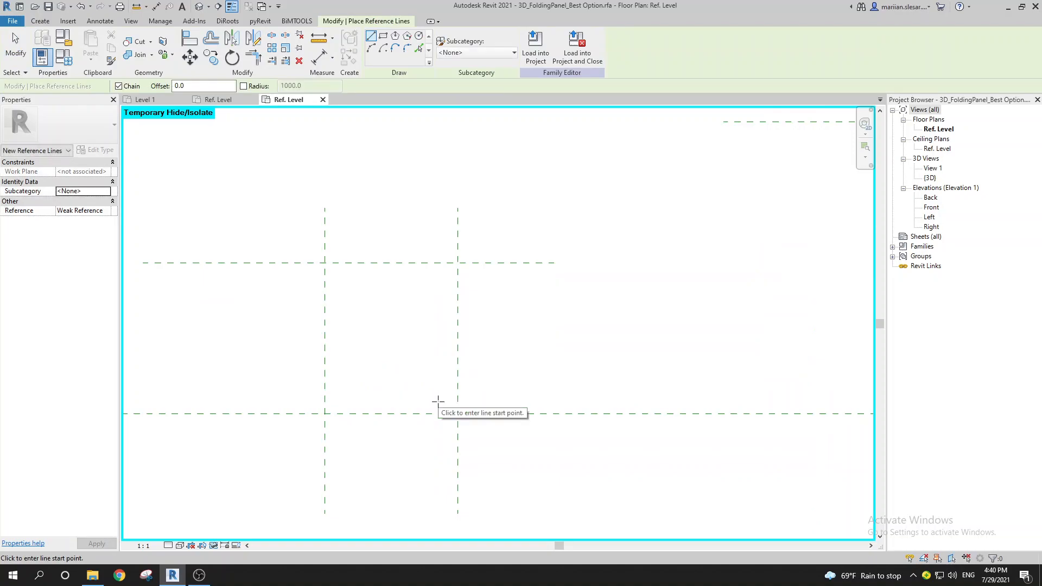
scroll(437, 402, "down", 2)
left_click(392, 408)
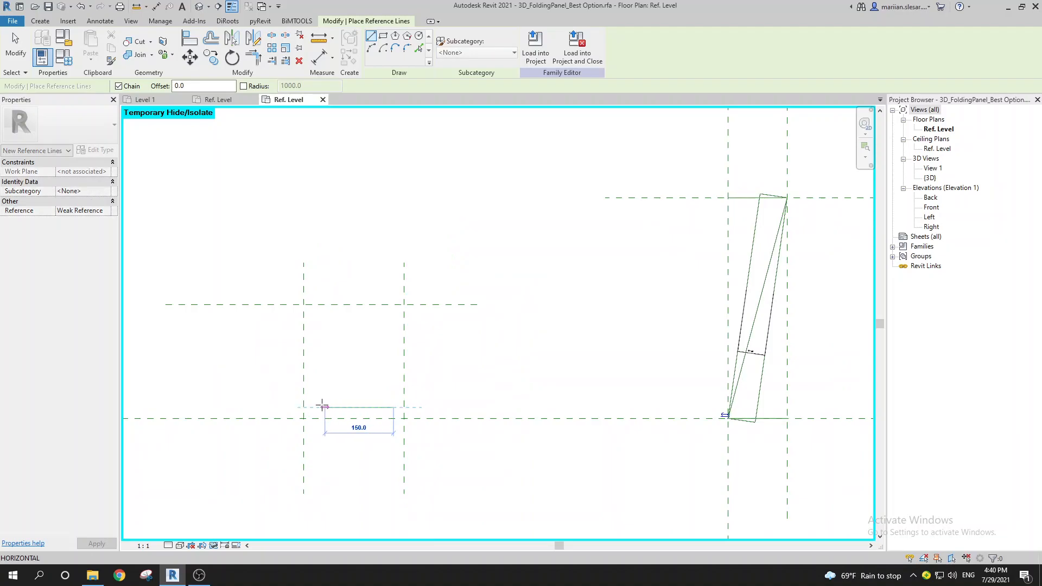
left_click(318, 407)
key("Escape")
key("Escape")
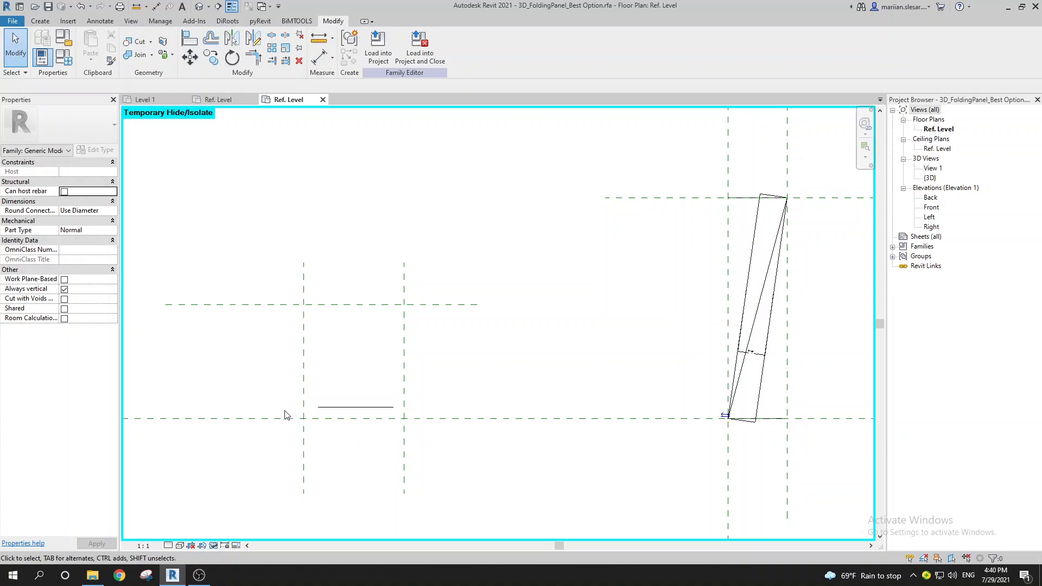
Step: Shorten the horizontal reference line from its left end to a length of about 155
scroll(337, 413, "up", 2)
scroll(304, 426, "down", 1)
scroll(311, 428, "up", 1)
left_click(320, 427)
mouse_move(319, 425)
left_mouse_down()
mouse_move(326, 438)
mouse_move(366, 363)
mouse_move(337, 426)
mouse_move(344, 353)
mouse_move(325, 425)
left_mouse_up()
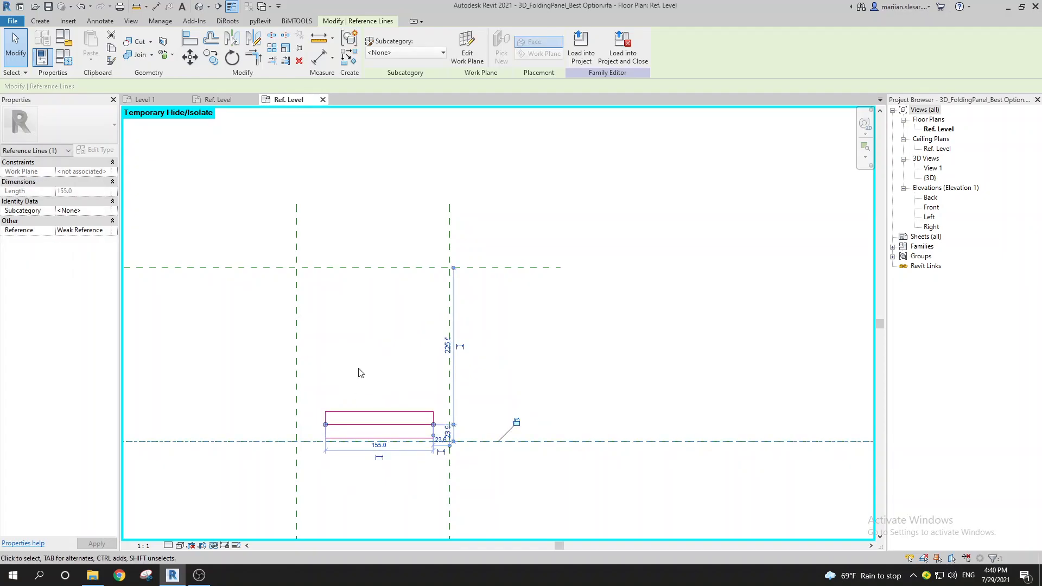
Step: Inspect the short horizontal reference line and the left vertical reference plane beside it
left_click(359, 371)
left_click(359, 423)
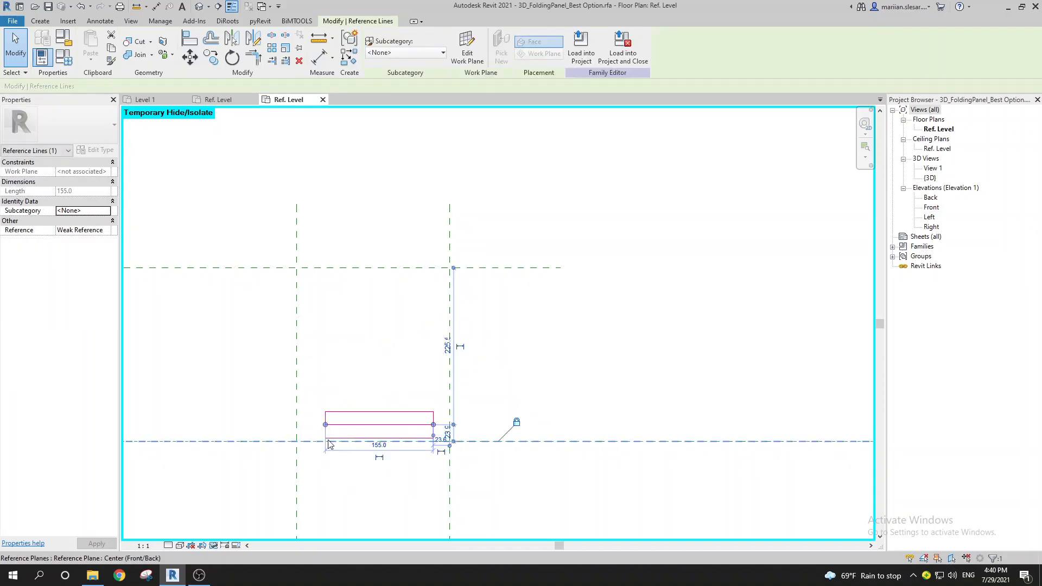
left_click(296, 402)
middle_click_drag(346, 378, 414, 381)
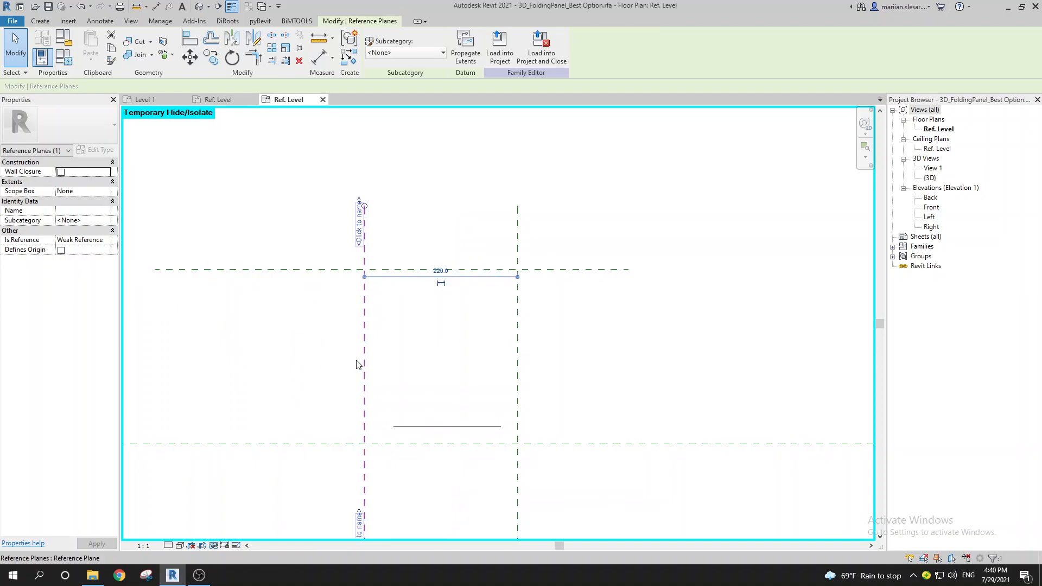
middle_click_drag(412, 426, 358, 428)
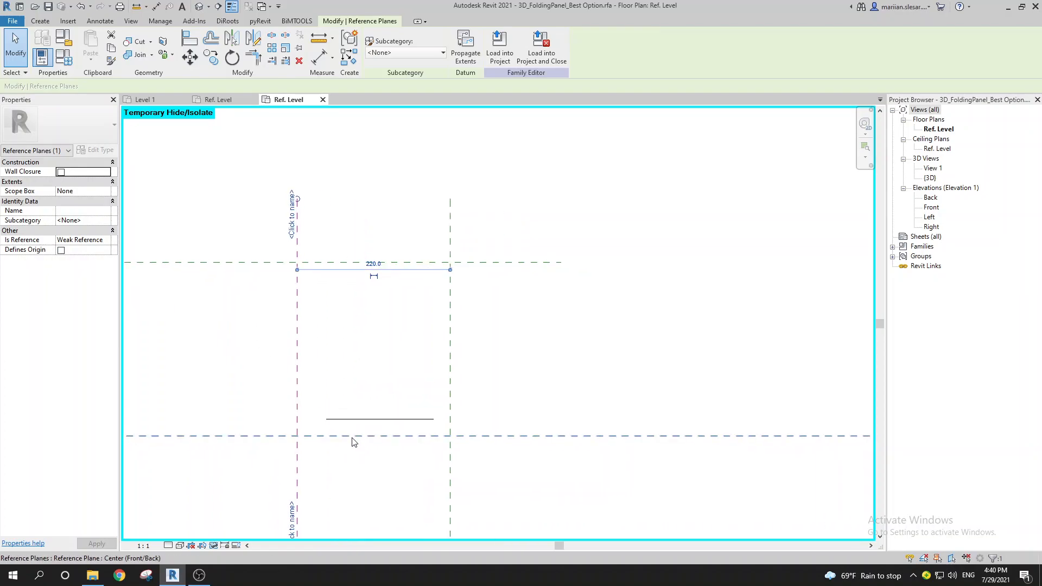
left_click(344, 420)
key("Escape")
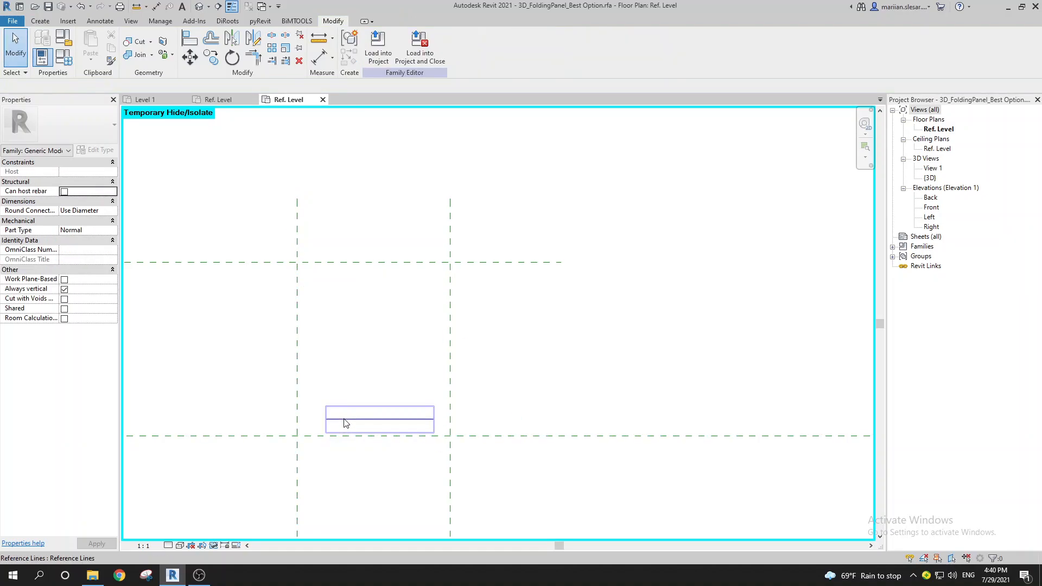
Step: Align and lock the horizontal reference line's two ends to the left and right vertical reference planes
key("a")
key("l")
left_click(296, 419)
left_click(326, 420)
left_click(450, 419)
left_click(435, 419)
Step: Align the horizontal reference line onto the Center (Front/Back) reference plane and lock it there
left_click(504, 435)
left_click(426, 419)
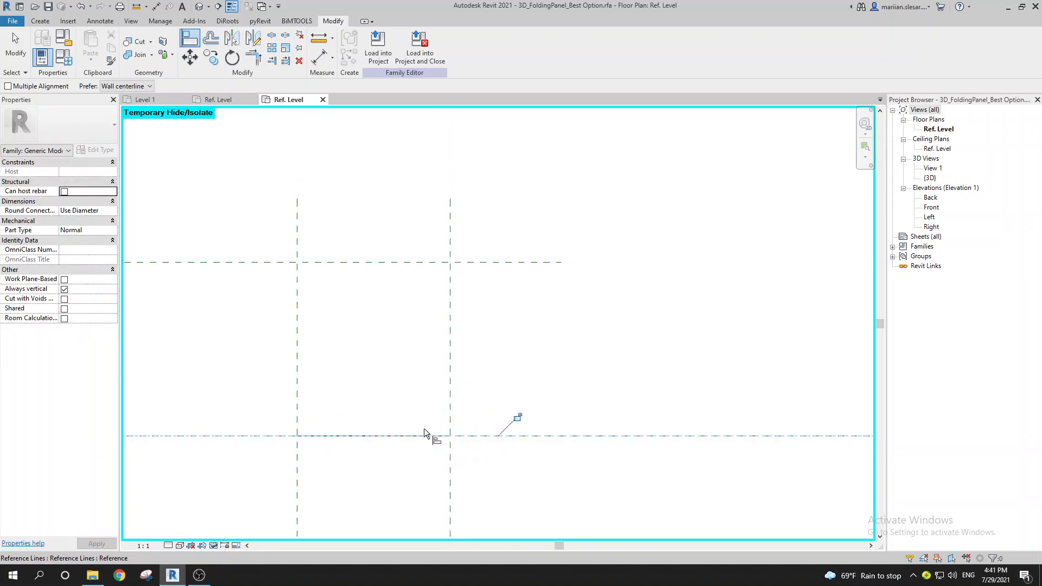
key("Escape")
key("Escape")
Step: Move the right vertical reference plane to about 295 from the left one and inspect the attached reference line's constraints
left_click_drag(448, 347, 500, 344)
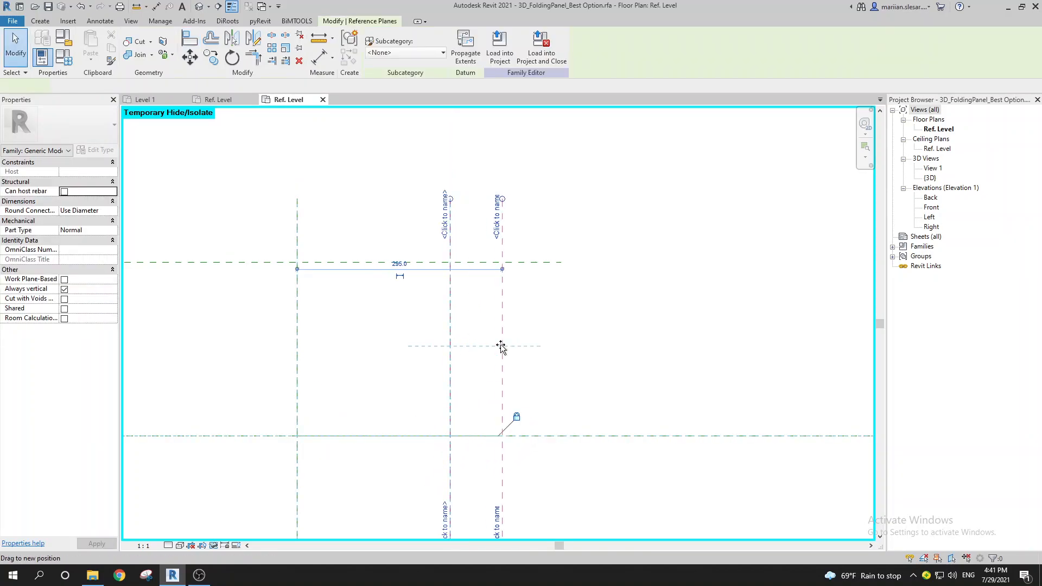
left_click(487, 442)
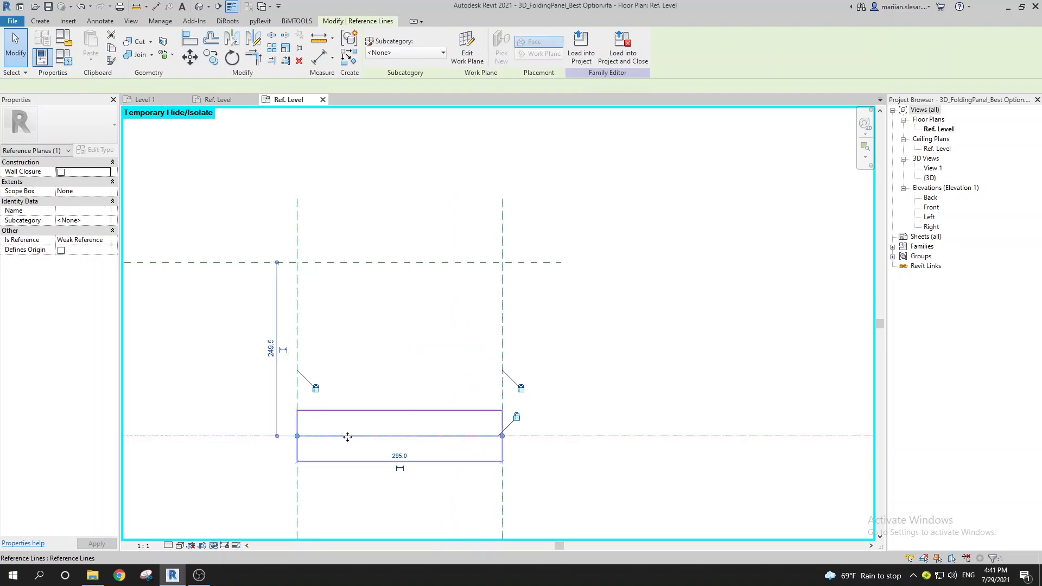
left_click(310, 443)
left_click(314, 437)
key("Escape")
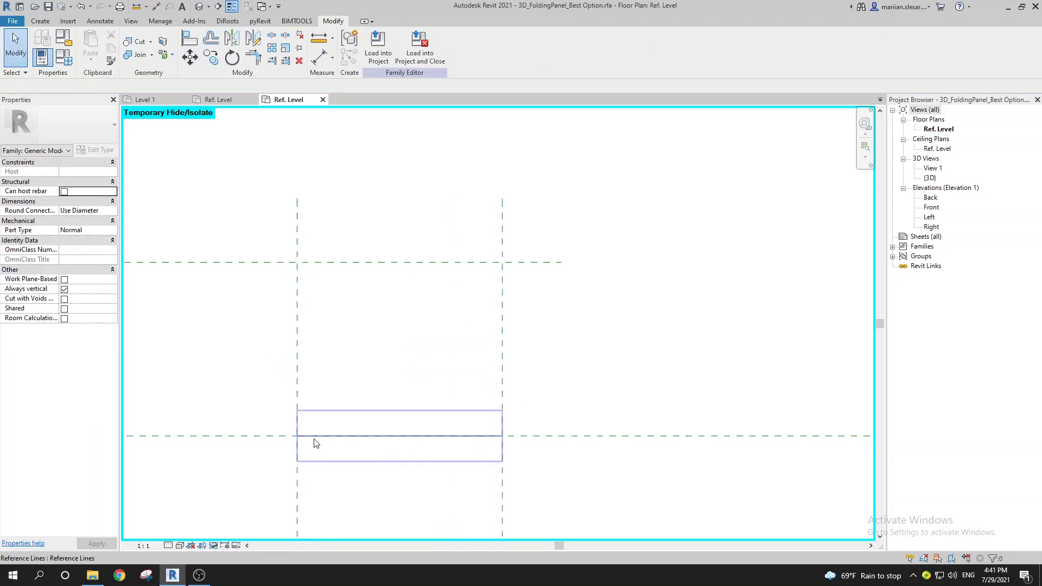
Step: Draw a diagonal reference line about 330 long at about 40° from the lower-left intersection of the practice reference planes
left_click(40, 21)
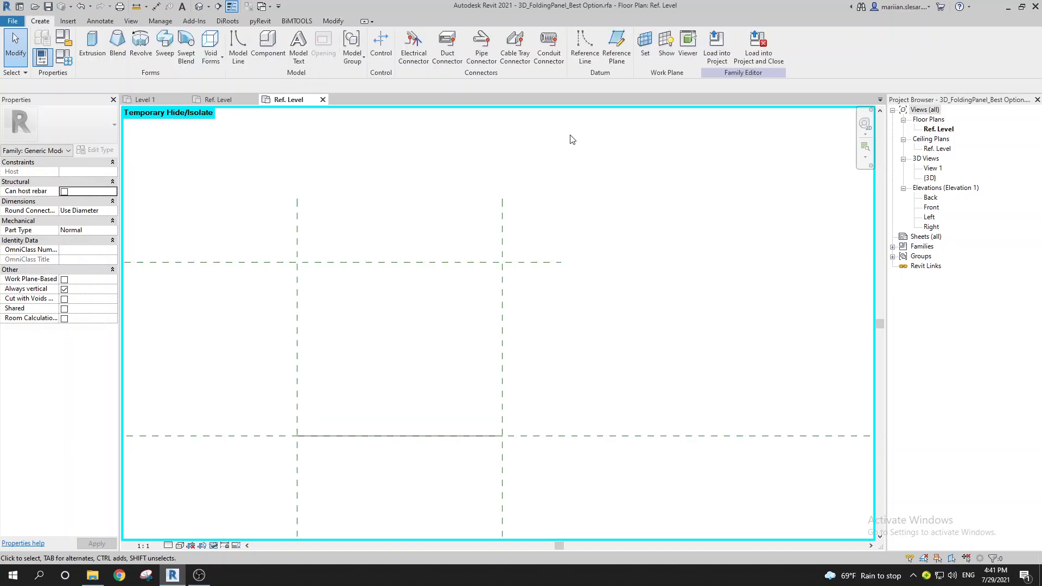
left_click(585, 49)
left_click(297, 436)
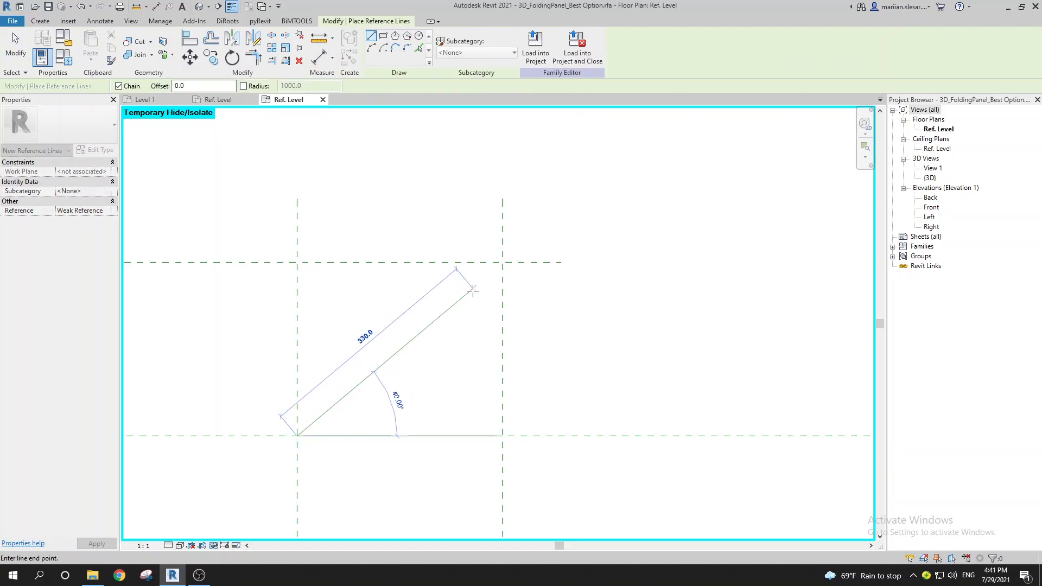
left_click(473, 292)
key("Escape")
key("Escape")
Step: Inspect the existing panel skeleton's lower horizontal reference line and its extents
scroll(384, 429, "down", 4)
scroll(481, 418, "up", 4)
left_click(426, 415)
key("Delete")
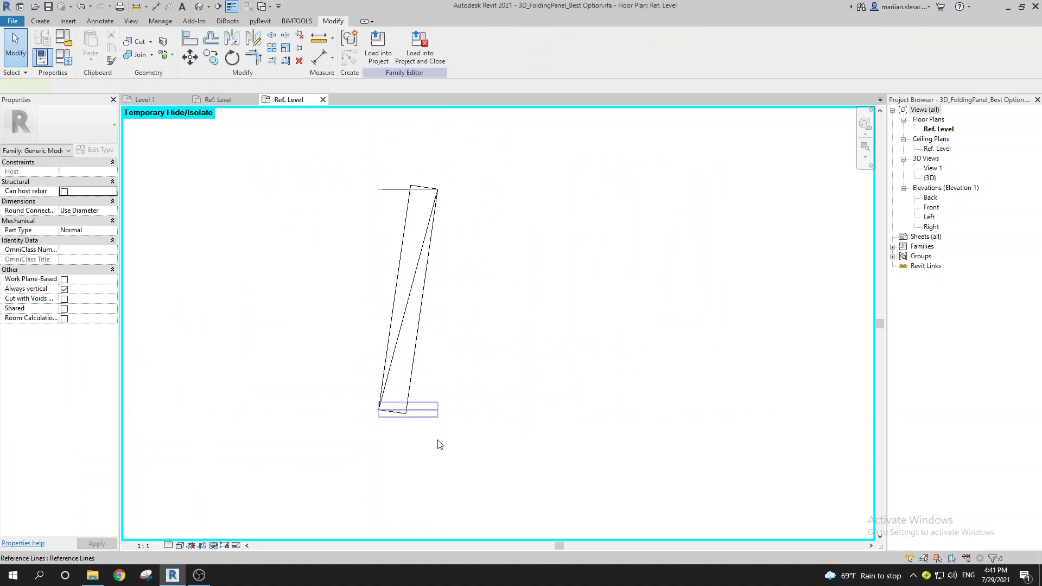
left_click(428, 416)
scroll(242, 432, "down", 3)
middle_click_drag(242, 433, 317, 420)
scroll(429, 403, "up", 2)
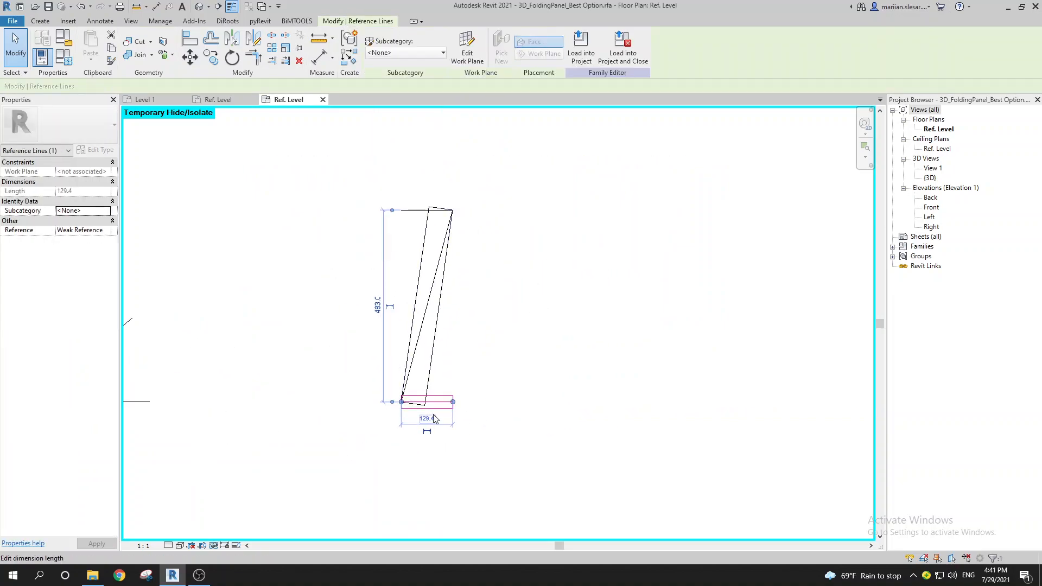
scroll(440, 405, "up", 2)
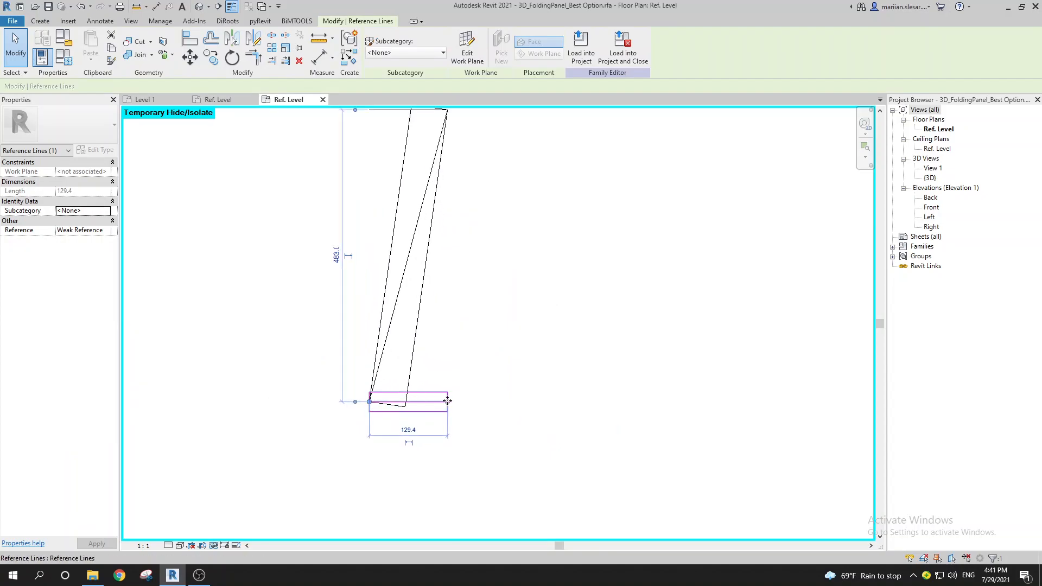
scroll(441, 400, "down", 3)
left_click_drag(353, 216, 396, 226)
scroll(454, 305, "up", 1)
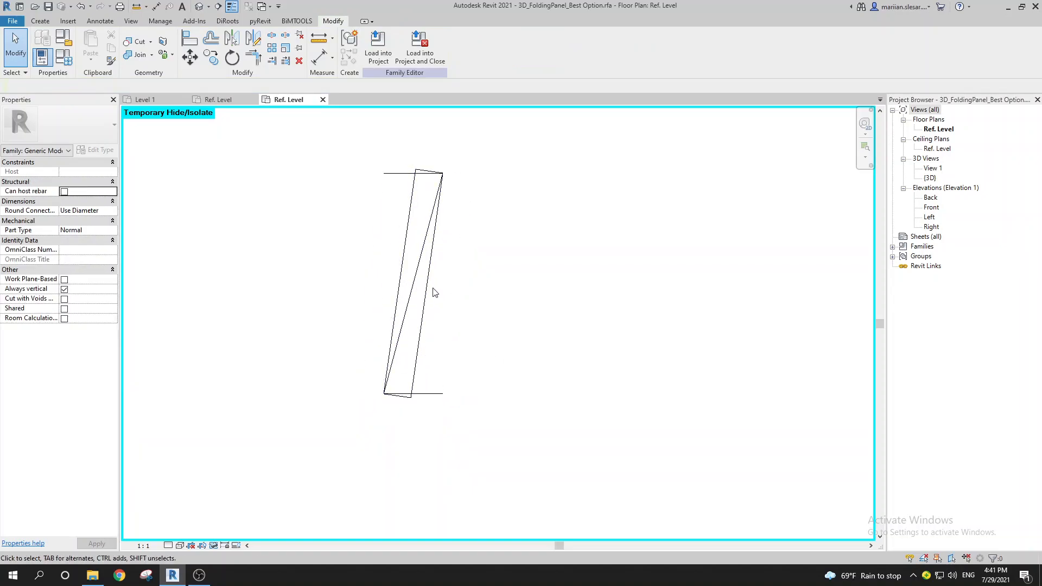
Step: Reset the temporary hide/isolate and set the view scale to 1:10
key("h")
key("r")
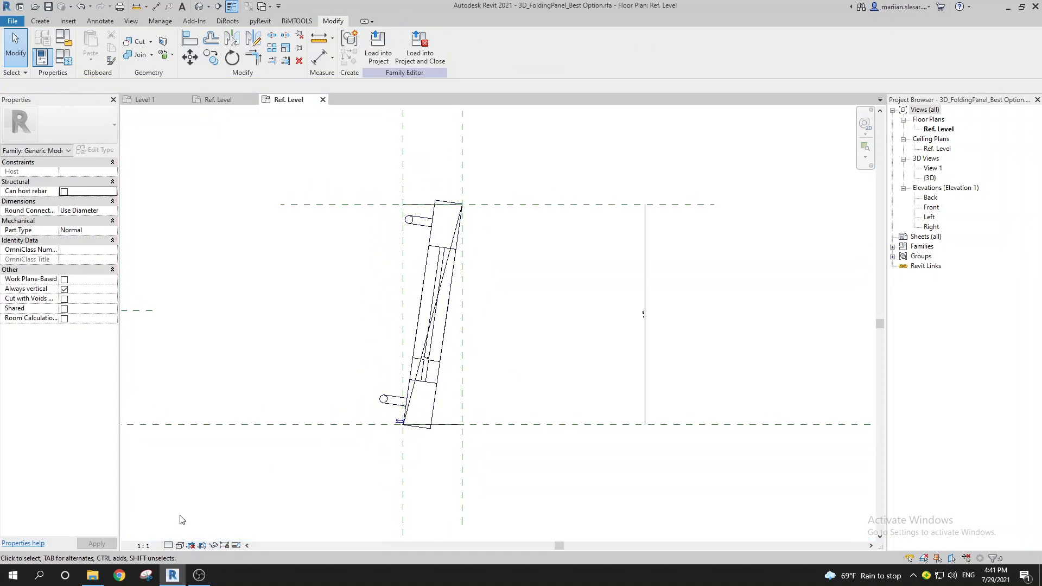
left_click(144, 545)
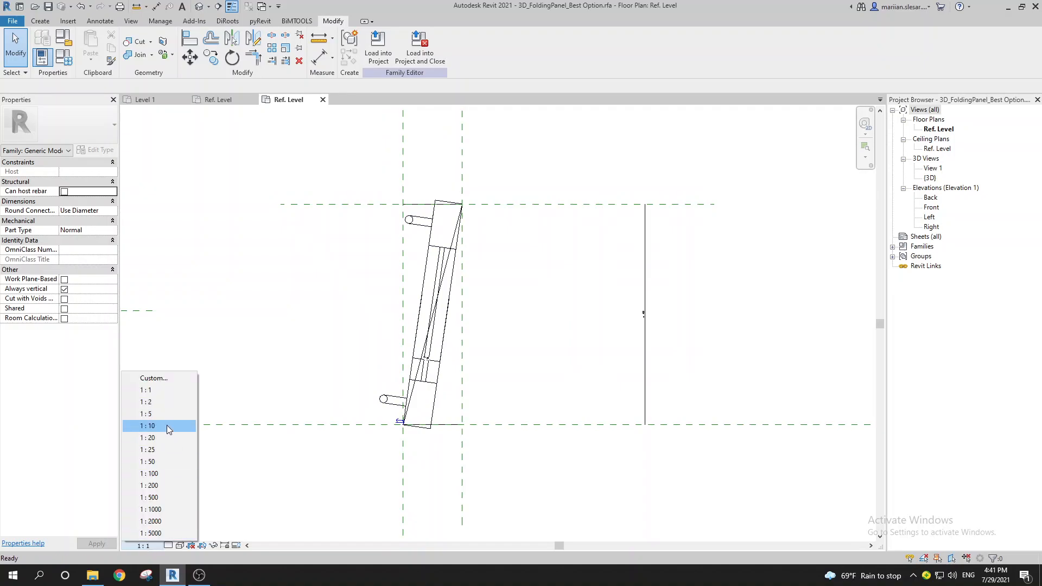
left_click(167, 425)
Step: Move the b dimension down and the a dimension left so both sit closer to the door panel
scroll(444, 361, "up", 1)
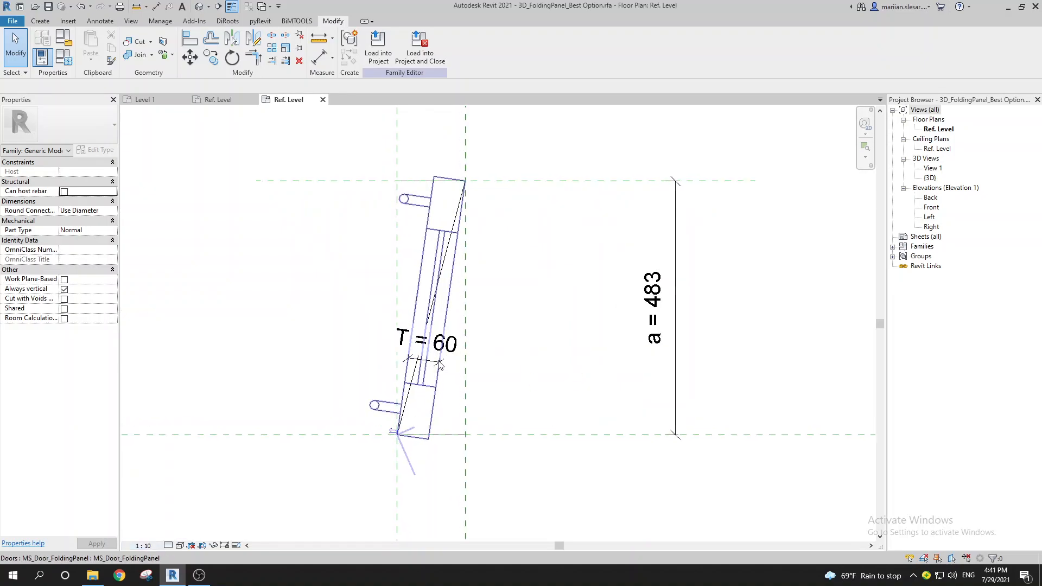
scroll(457, 334, "down", 4)
scroll(438, 167, "up", 1)
middle_click_drag(438, 166, 440, 220)
left_click(442, 222)
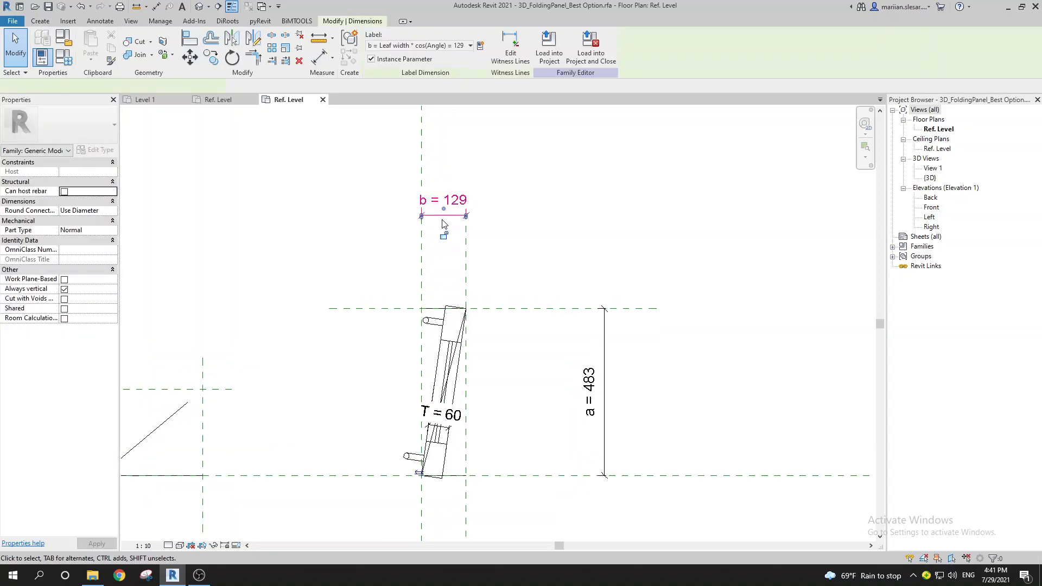
left_click_drag(440, 217, 443, 251)
left_click(530, 270)
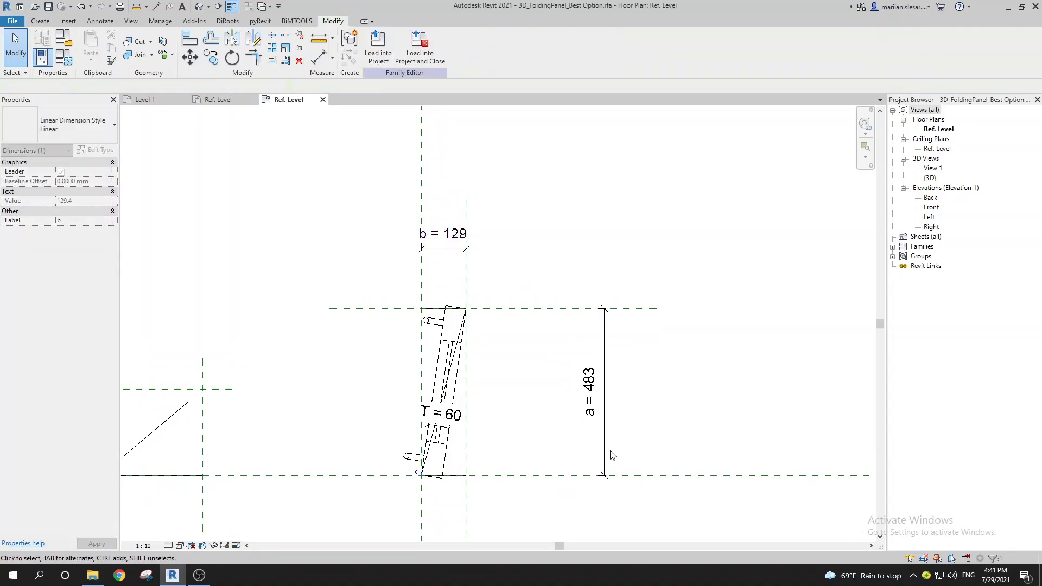
left_click_drag(604, 453, 548, 452)
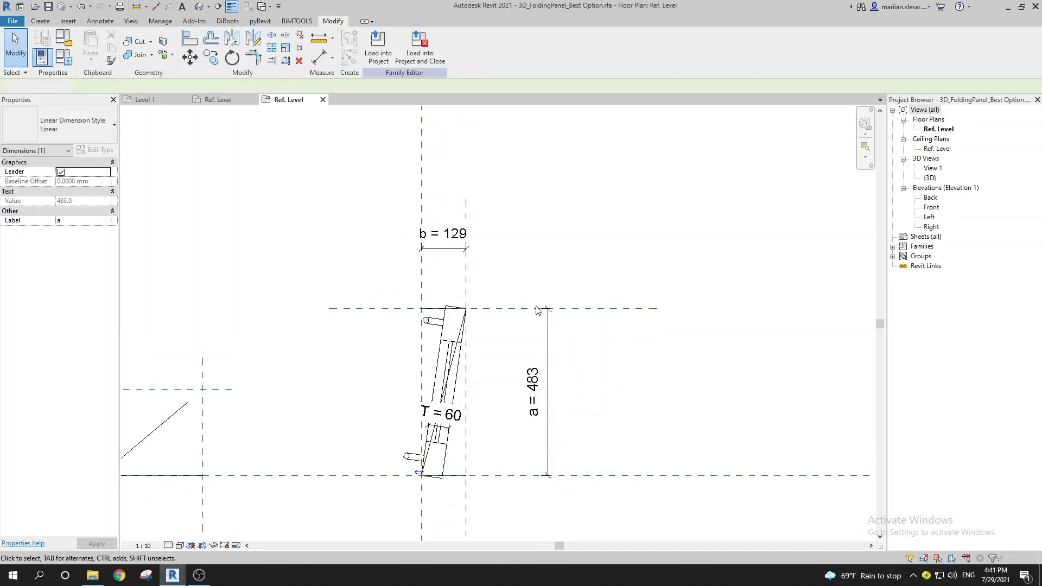
Step: Inspect the door panel's diagonal reference line and the constraints around its ends
left_click(445, 390)
scroll(467, 412, "up", 1)
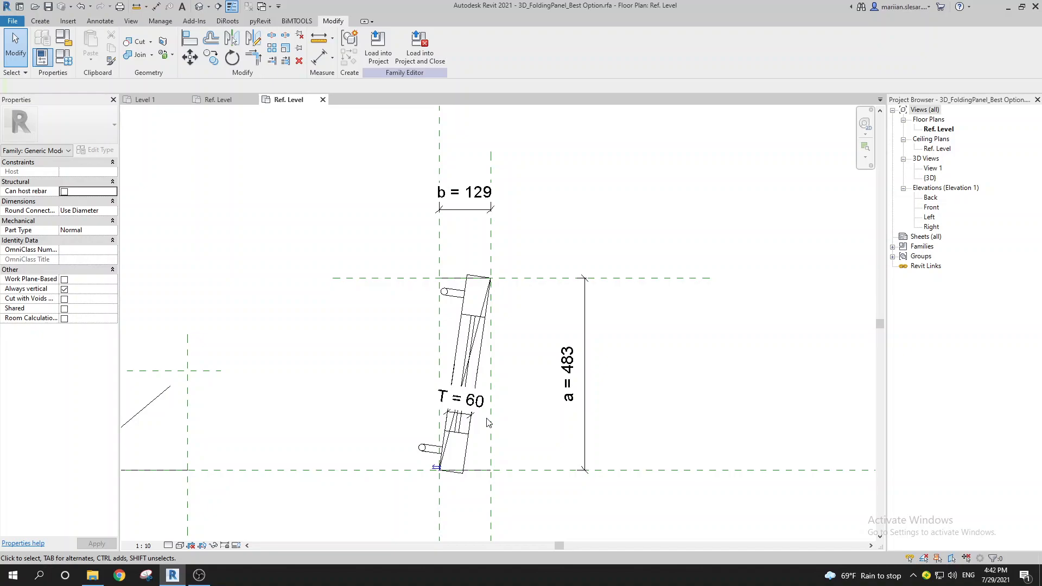
scroll(402, 379, "down", 1)
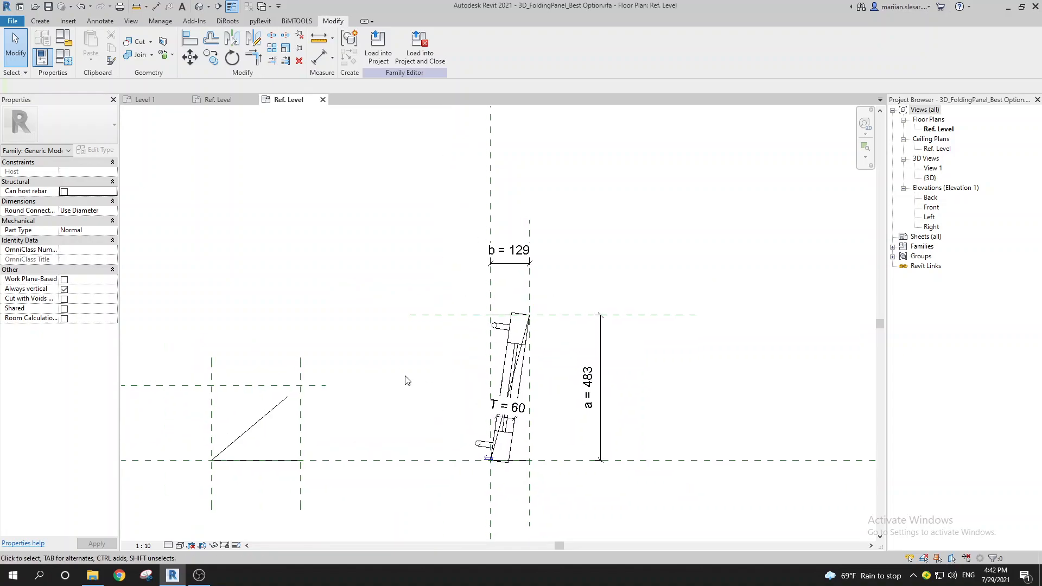
mouse_move(432, 391)
middle_mouse_down()
mouse_move(424, 351)
mouse_move(424, 363)
middle_mouse_up()
scroll(441, 293, "up", 1)
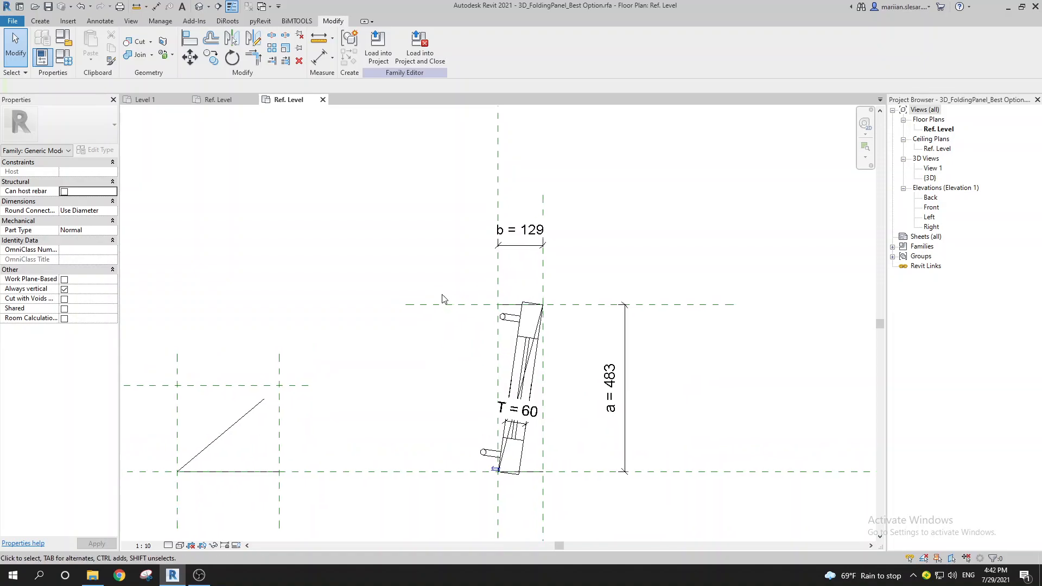
middle_click_drag(532, 270, 507, 223)
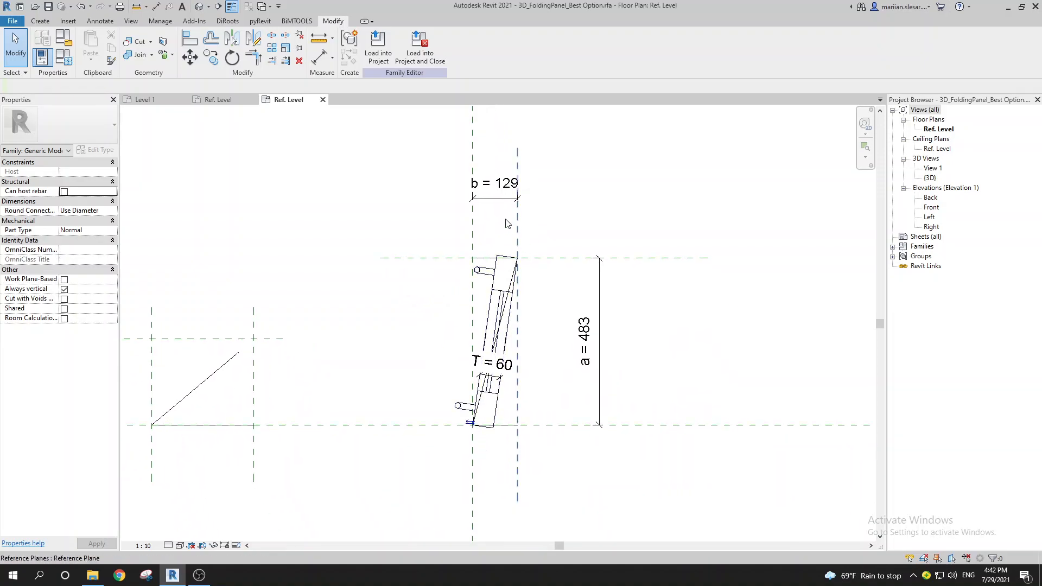
scroll(511, 282, "up", 4)
left_click(507, 292)
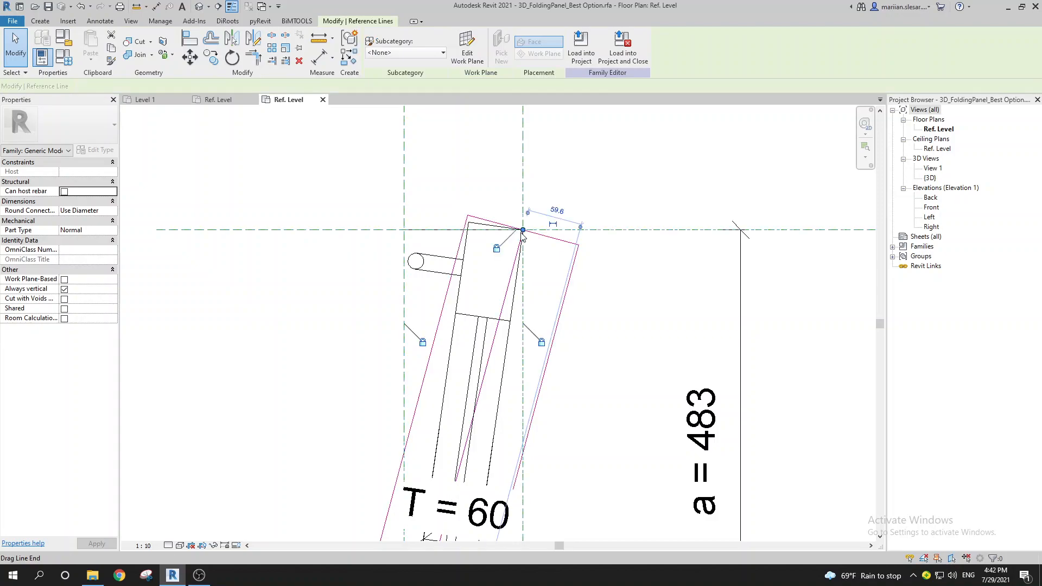
scroll(523, 231, "up", 4)
scroll(478, 251, "down", 8)
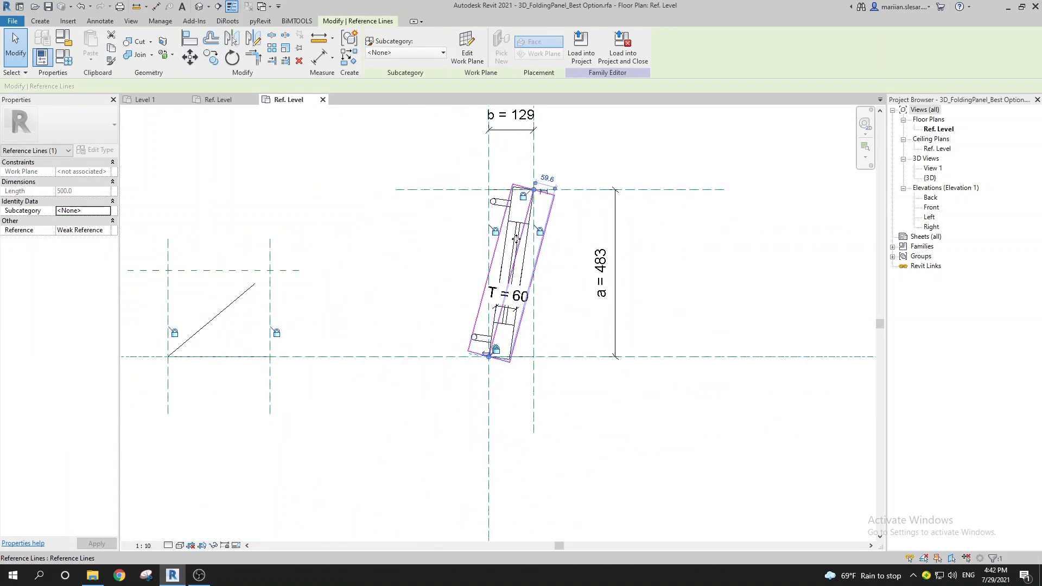
middle_click_drag(172, 315, 276, 322)
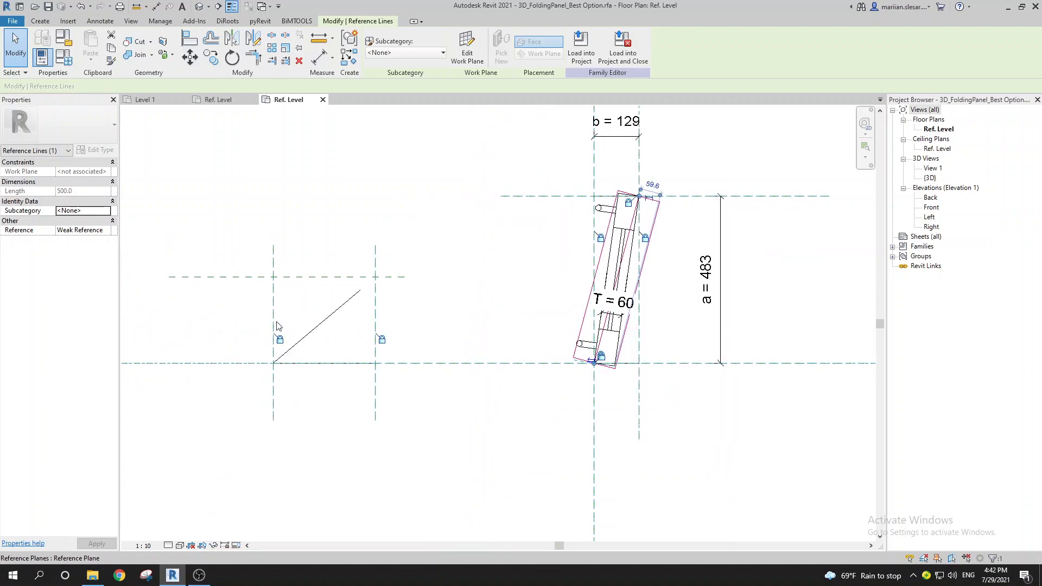
Step: Draw a horizontal reference line just below the upper horizontal reference plane, between the two vertical practice planes
scroll(276, 322, "up", 1)
key("Escape")
key("r")
key("p")
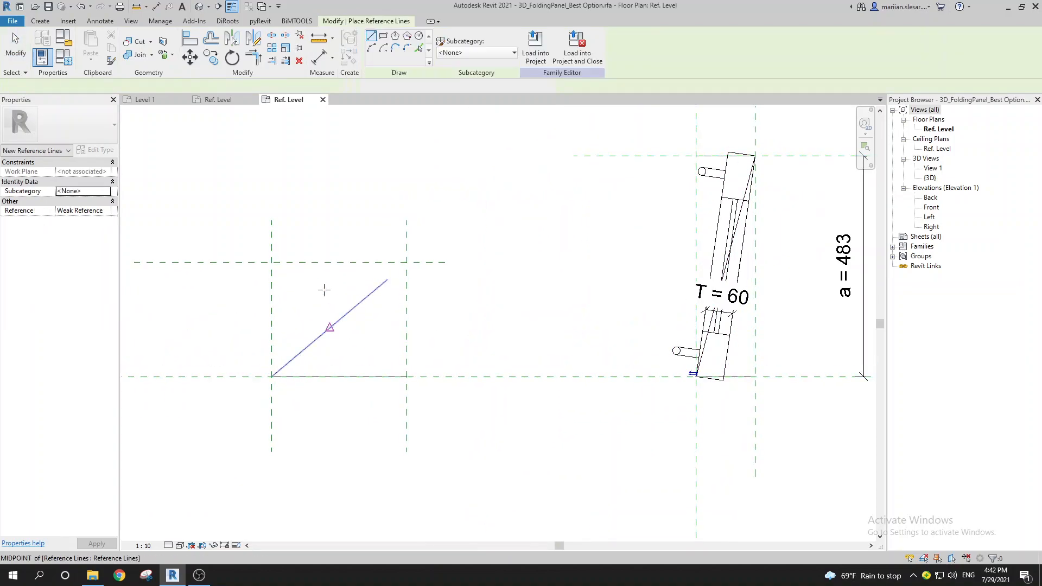
left_click(288, 273)
left_click(397, 273)
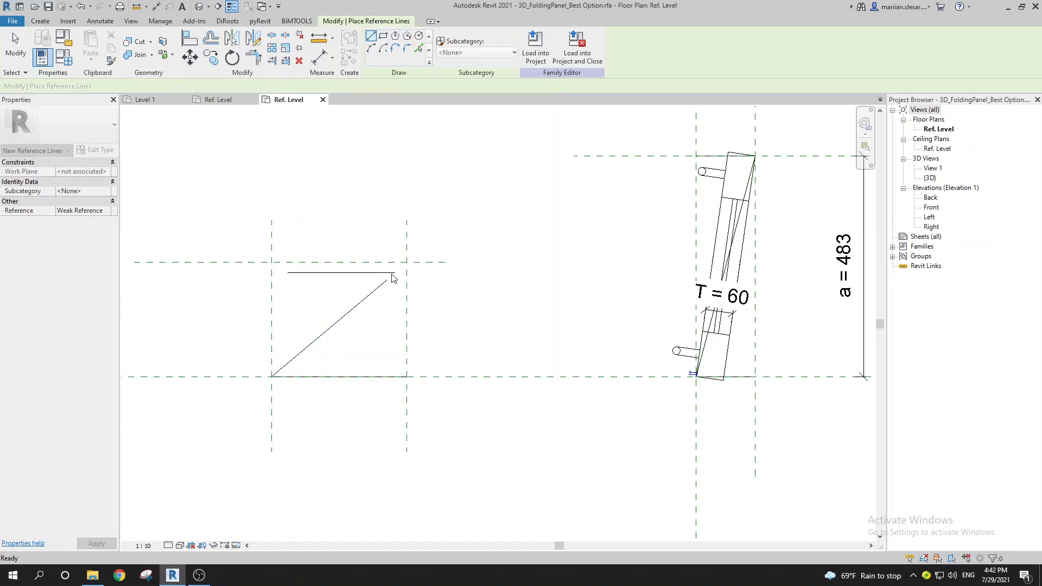
key("Escape")
key("Escape")
Step: Align and lock the upper reference line's ends to both vertical planes and the line itself to the upper horizontal plane
key("a")
key("l")
left_click(284, 273)
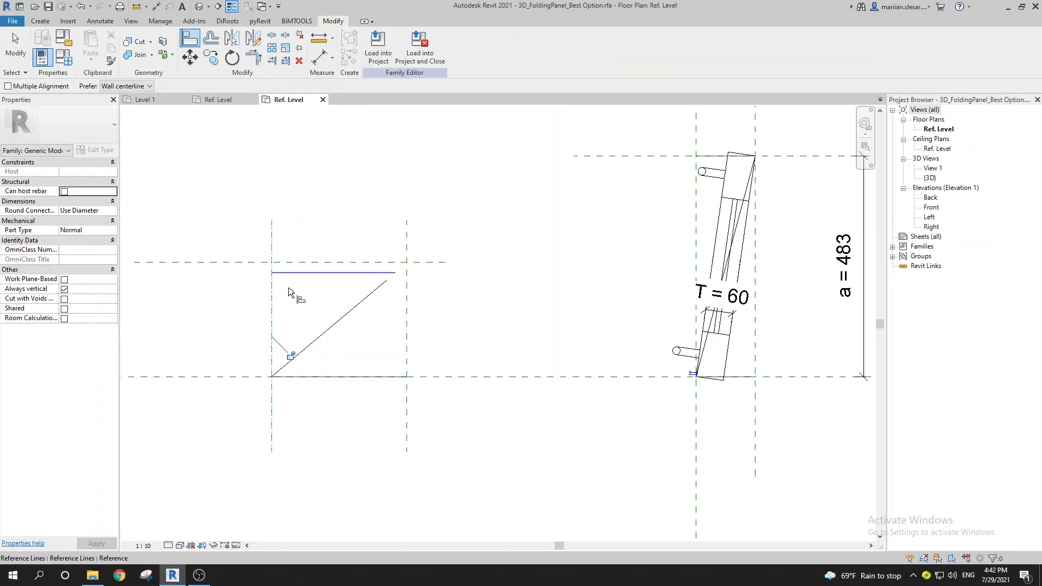
left_click(407, 347)
left_click(399, 273)
left_click(429, 263)
left_click(326, 273)
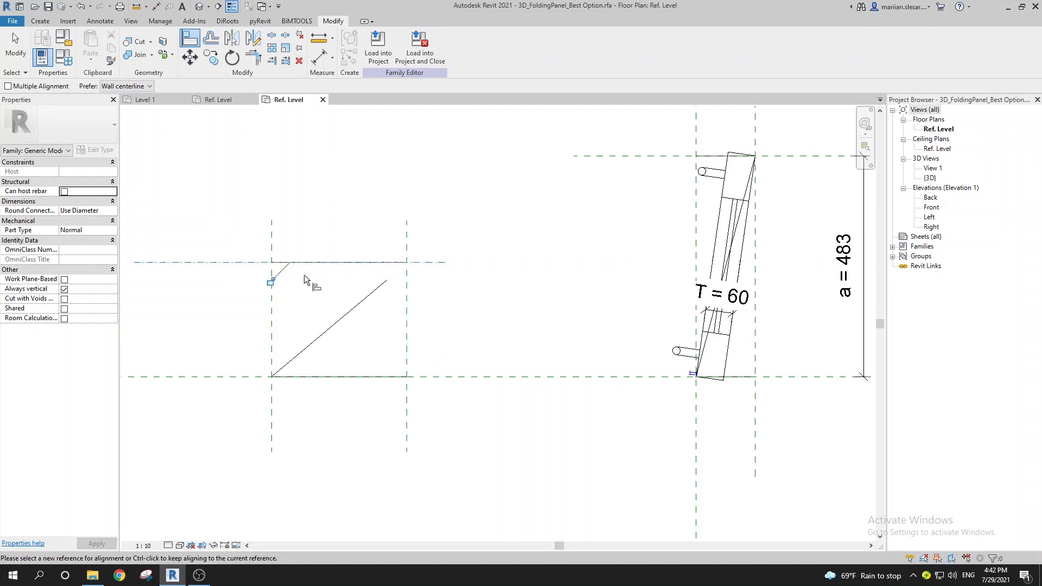
key("Escape")
Step: Try to extend the diagonal reference line to the upper-right plane intersection, and delete the line
left_click(375, 292)
left_click(375, 293)
scroll(394, 280, "up", 3)
left_click_drag(383, 281, 403, 266)
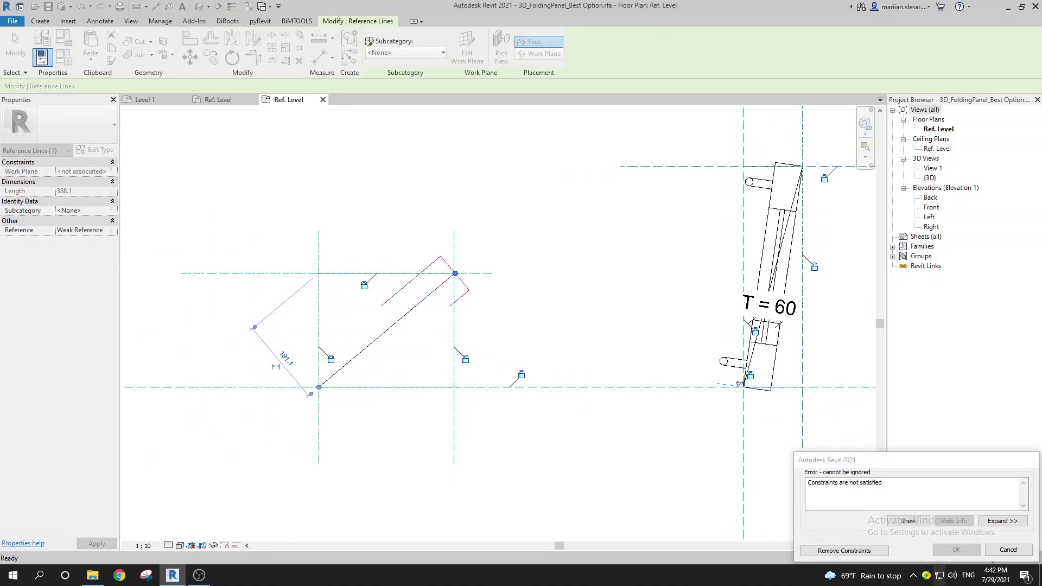
key("Escape")
key("Delete")
Step: Draw a diagonal reference line from the lower-left to the upper-right intersection, joining the ends of the two horizontal reference lines
key("r")
key("l")
scroll(310, 344, "down", 1)
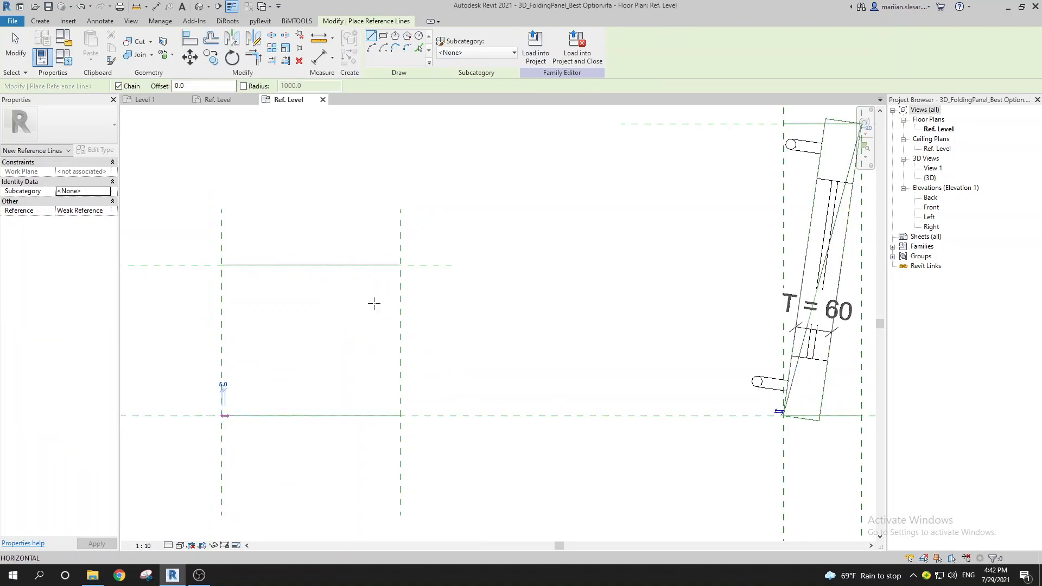
left_click(222, 416)
left_click(400, 264)
scroll(526, 335, "down", 2)
key("Escape")
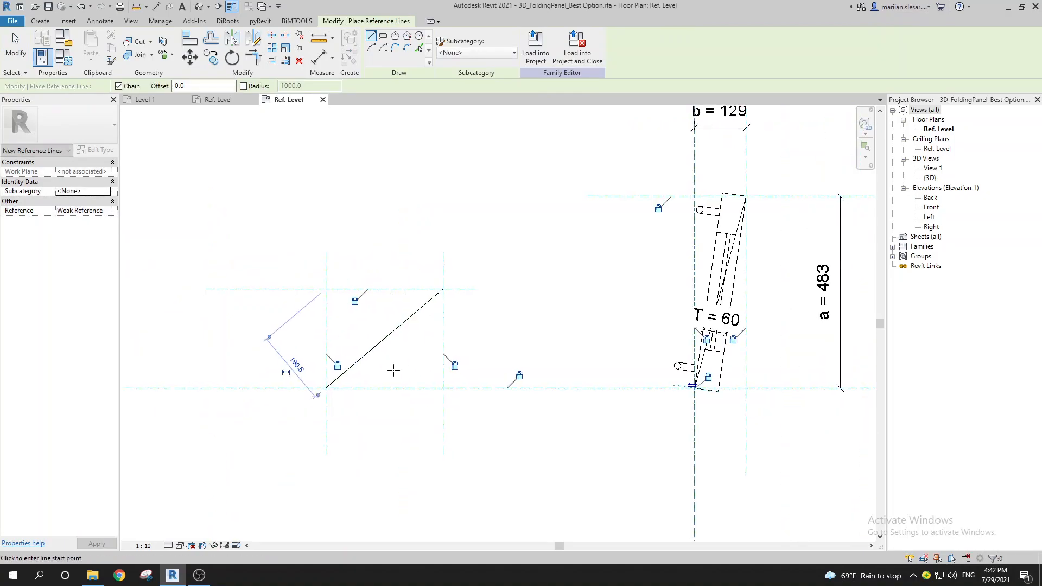
key("Escape")
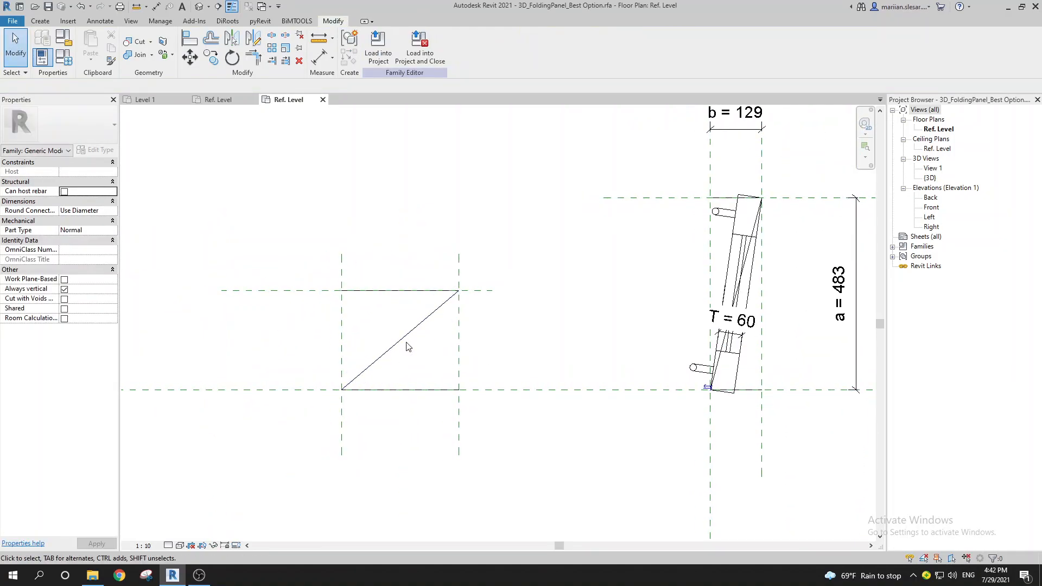
middle_click_drag(512, 344, 360, 403)
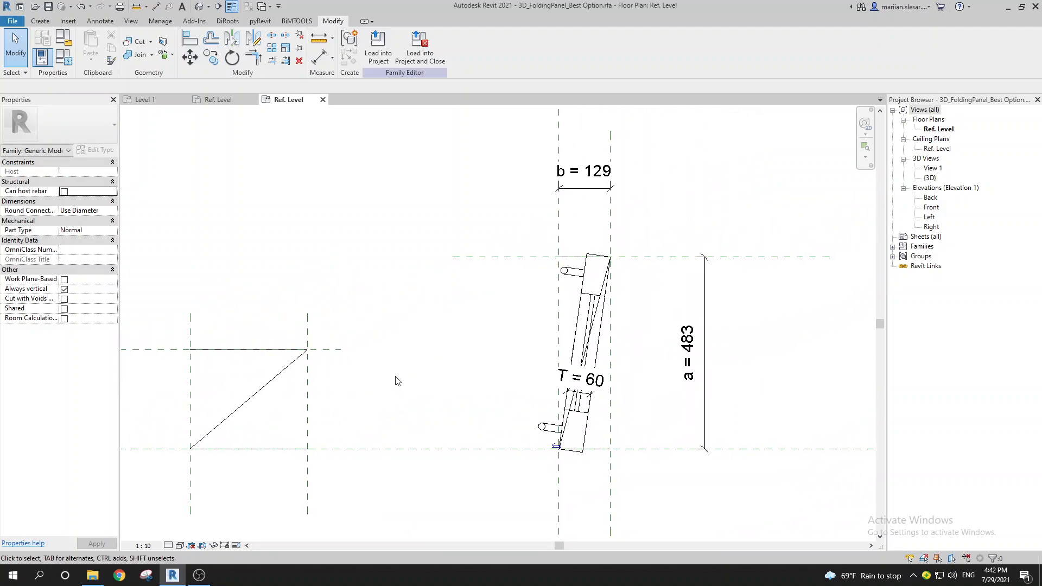
middle_click_drag(430, 382, 452, 371)
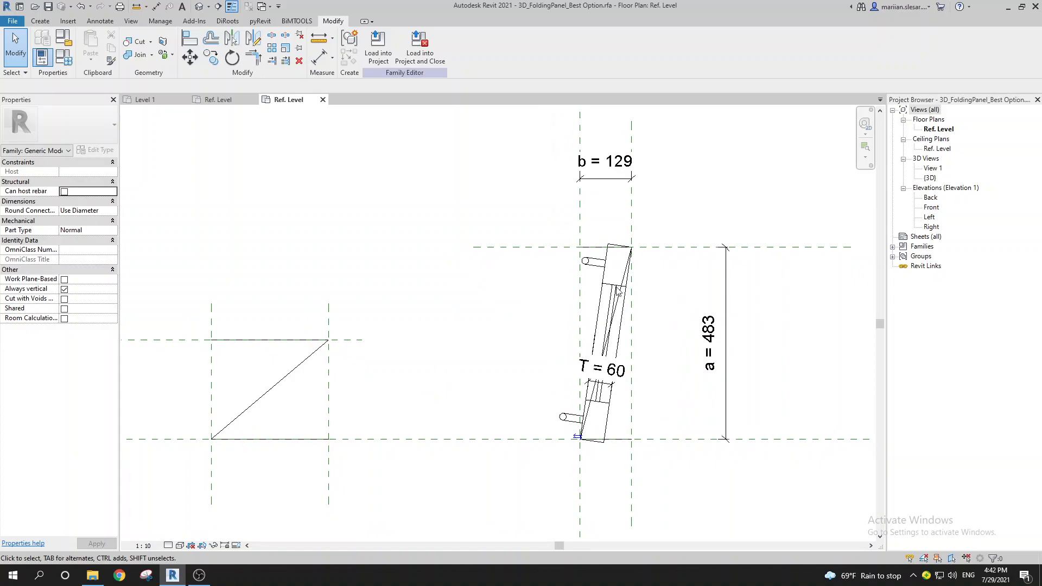
middle_click_drag(569, 295, 485, 295)
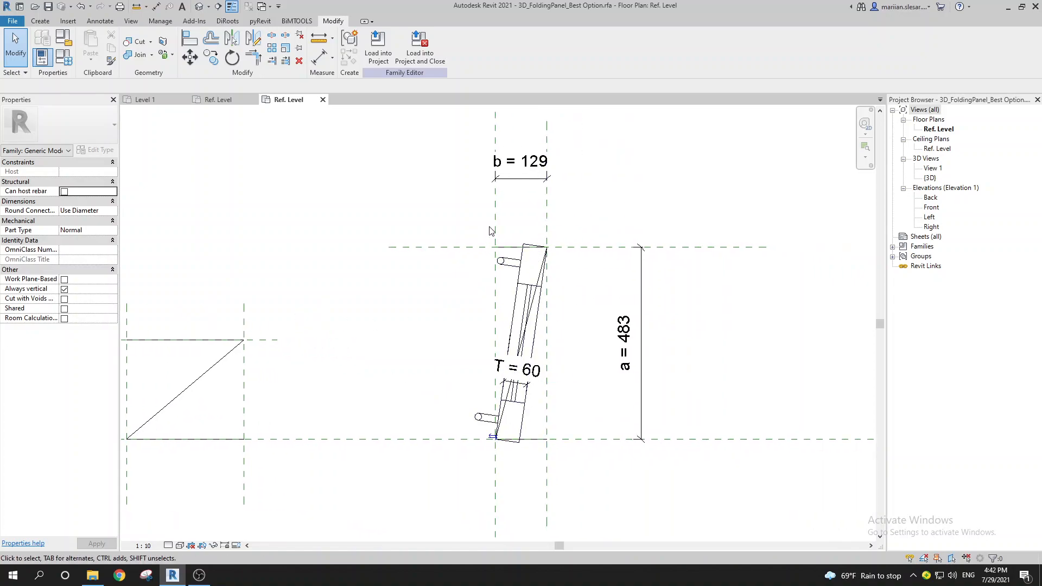
middle_click_drag(561, 363, 537, 365)
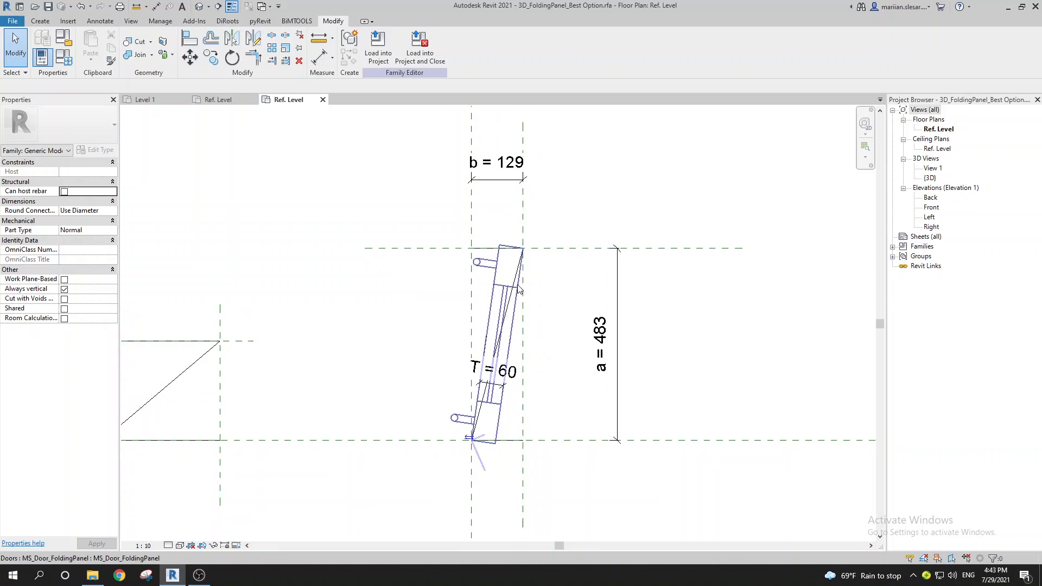
middle_click_drag(477, 232, 527, 259)
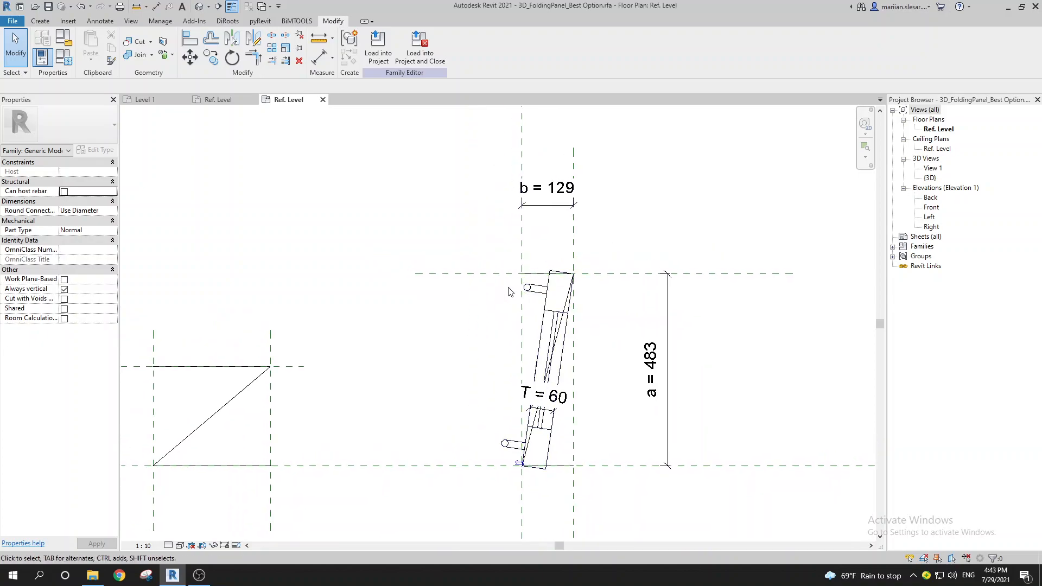
Step: Examine the formulas of parameters a and b in the family types, Leaf width * sin(Angle) and Leaf width * cos(Angle)
left_click(64, 57)
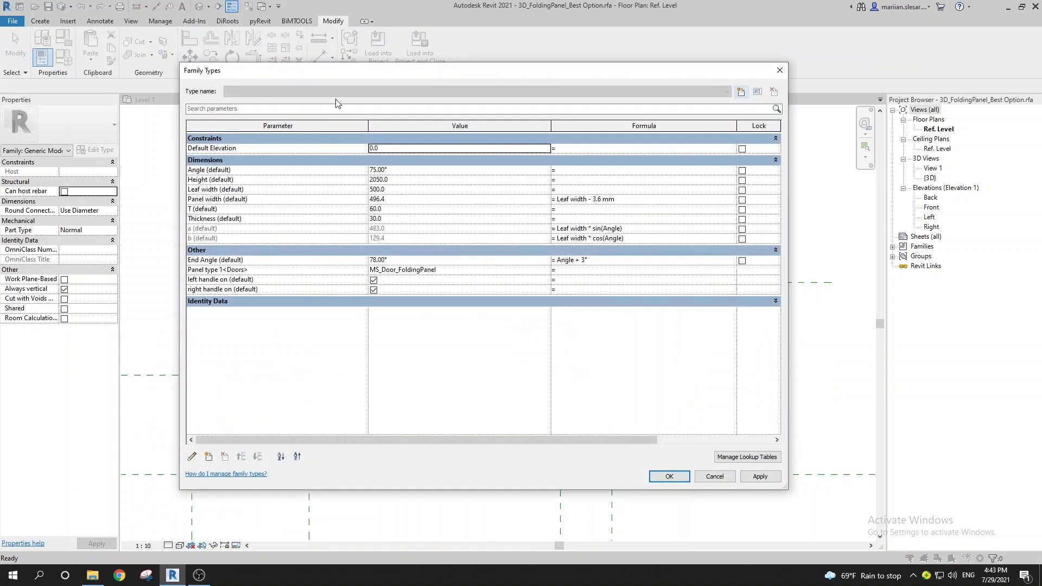
left_click_drag(333, 77, 174, 46)
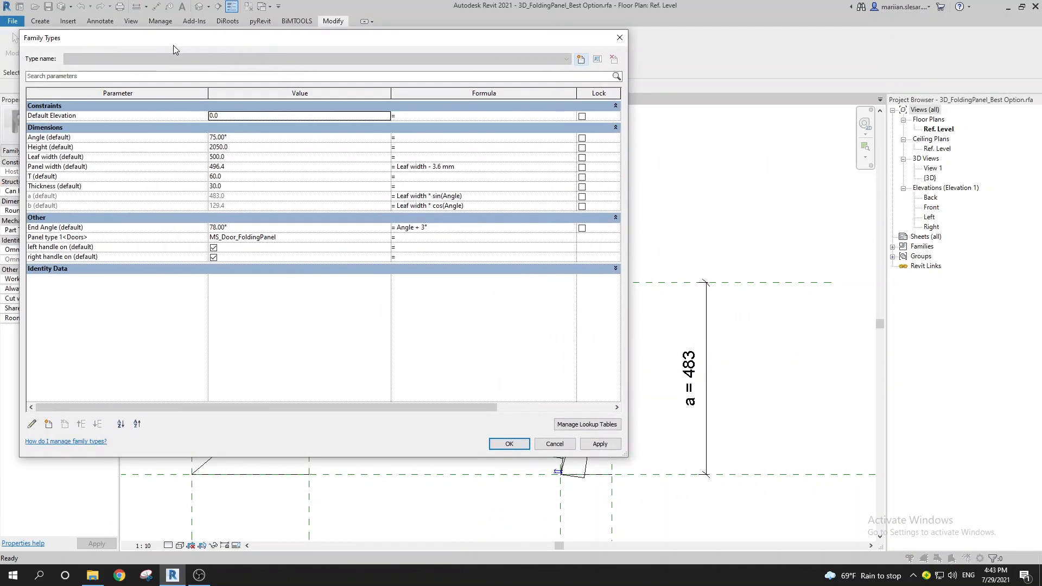
left_click(48, 206)
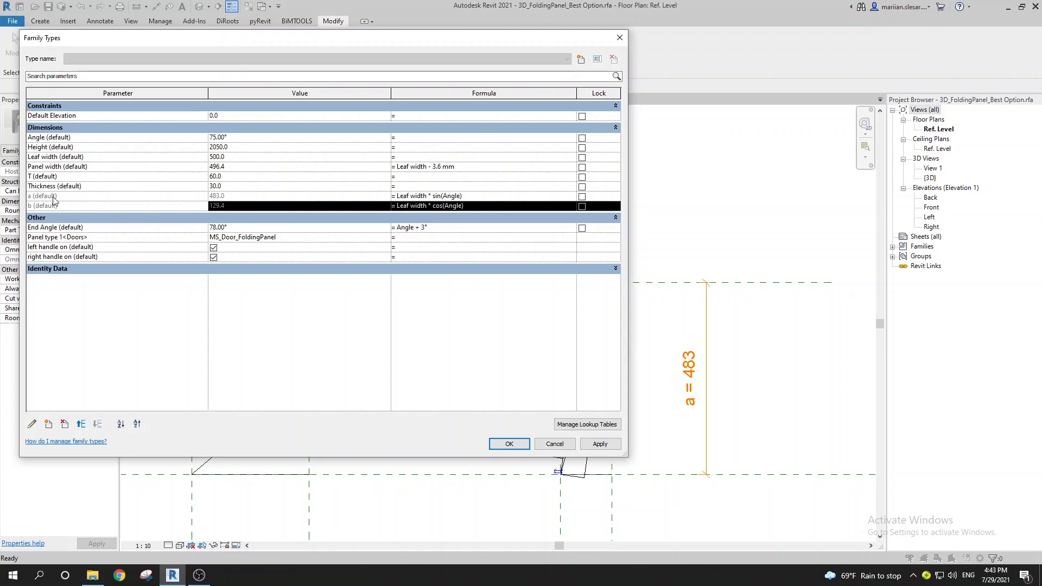
left_click(467, 196)
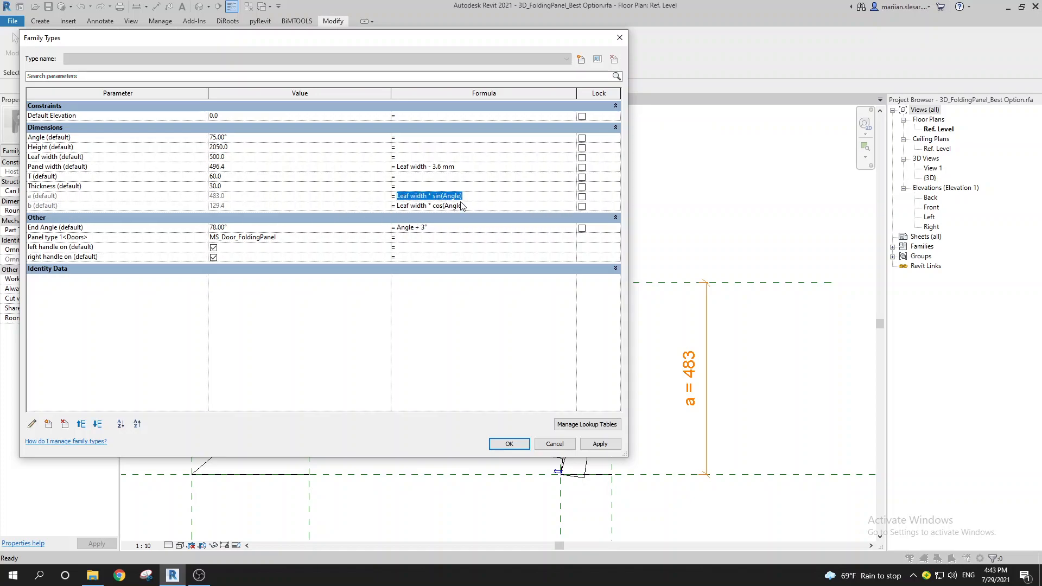
left_click(492, 195)
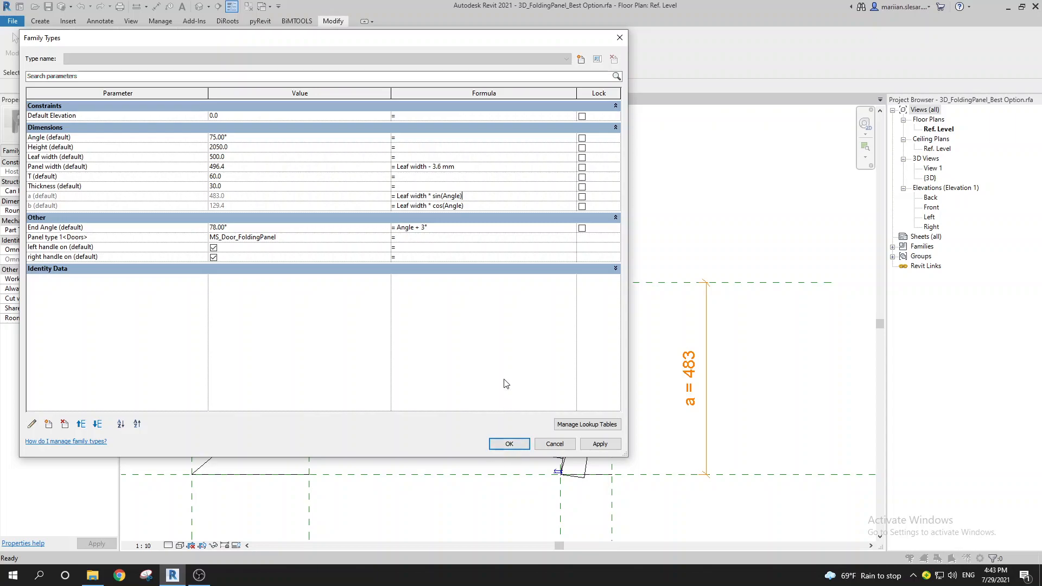
mouse_move(375, 44)
left_mouse_down()
mouse_move(39, 61)
mouse_move(304, 42)
mouse_move(274, 39)
left_mouse_up()
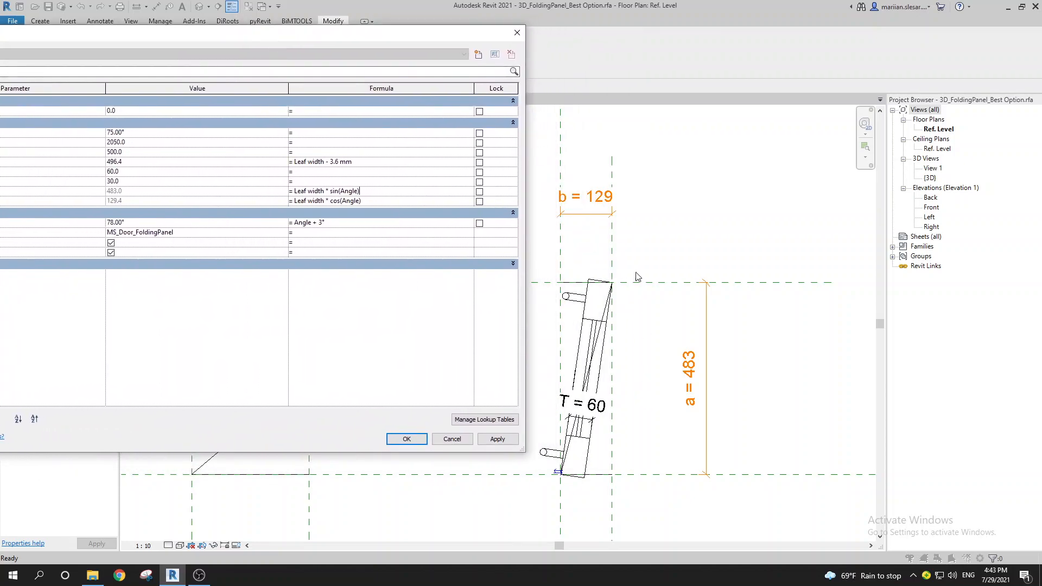
left_click(406, 439)
Step: Draw a right triangle of symbolic lines between the practice skeleton and the panel, with a hypotenuse of about 280 mm and a base of about 176 mm
scroll(555, 421, "up", 3)
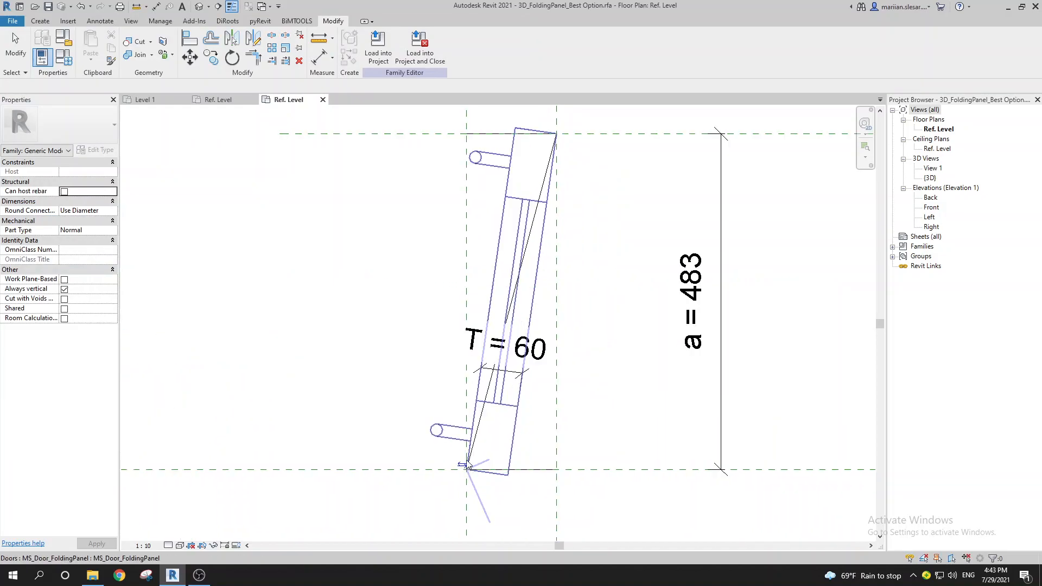
scroll(331, 386, "down", 2)
middle_click_drag(331, 386, 473, 418)
key("d")
key("l")
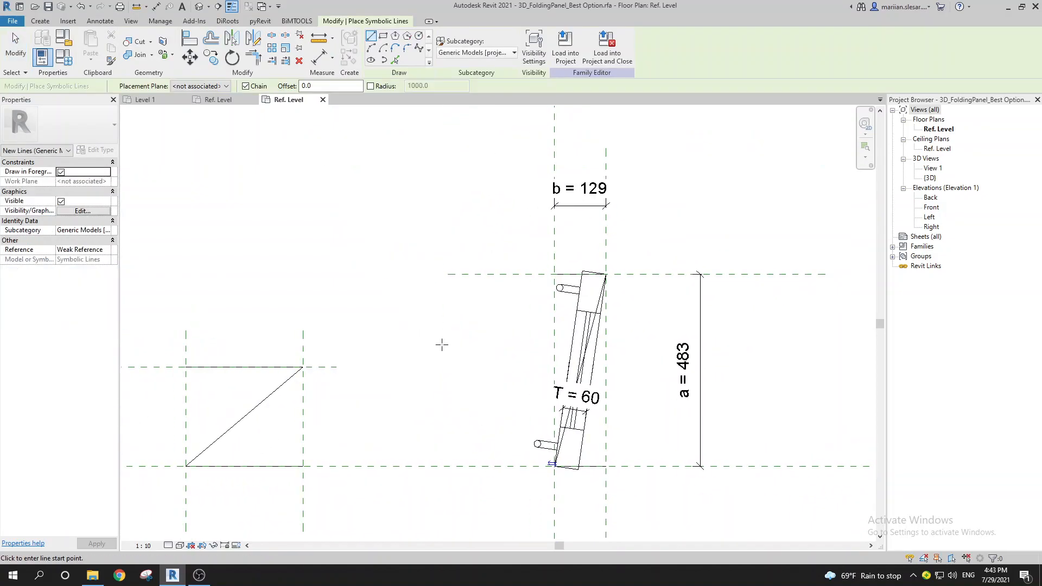
left_click(383, 417)
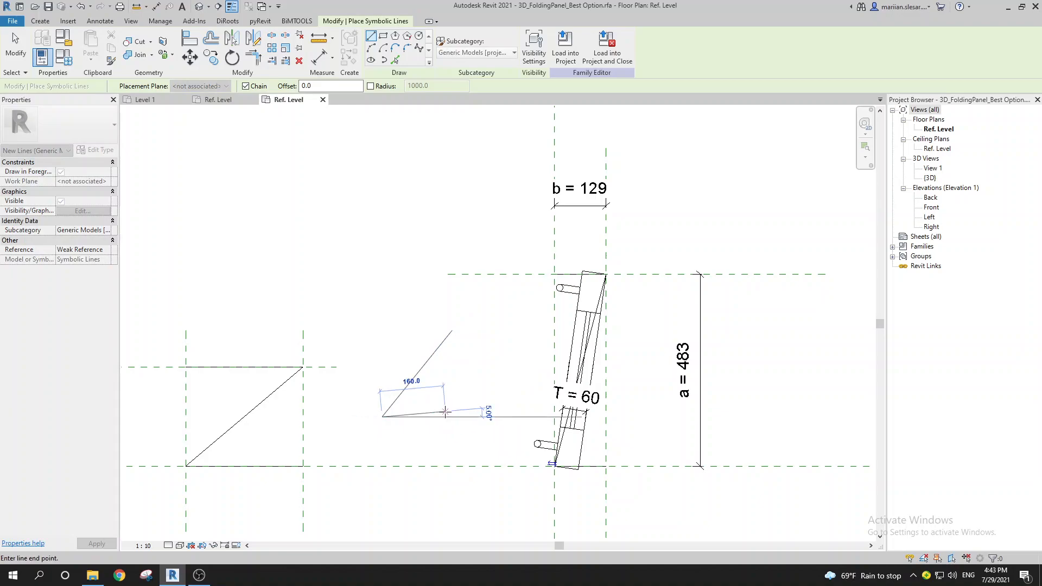
left_click(452, 330)
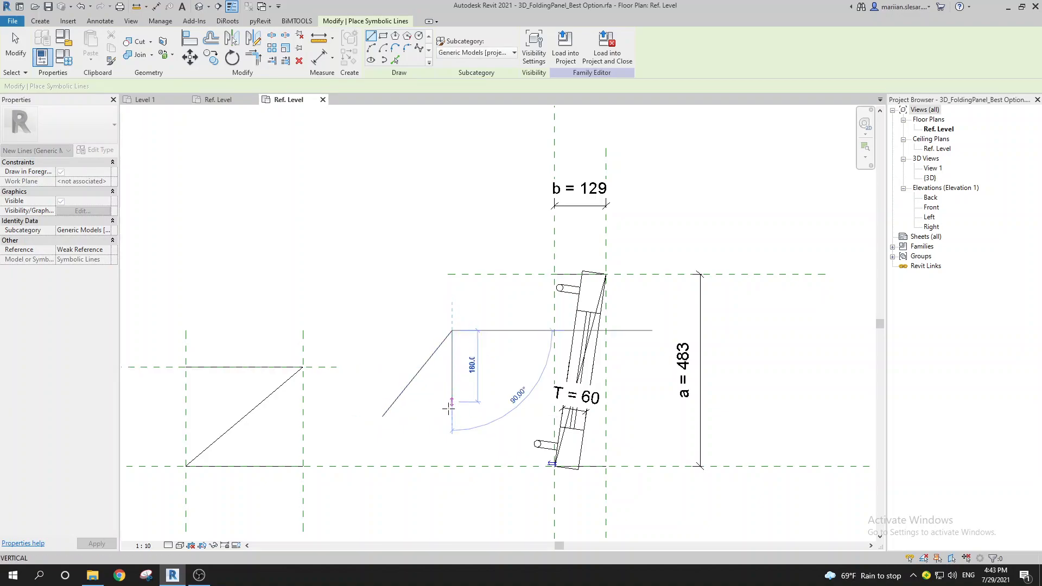
left_click(451, 411)
key("Escape")
key("Escape")
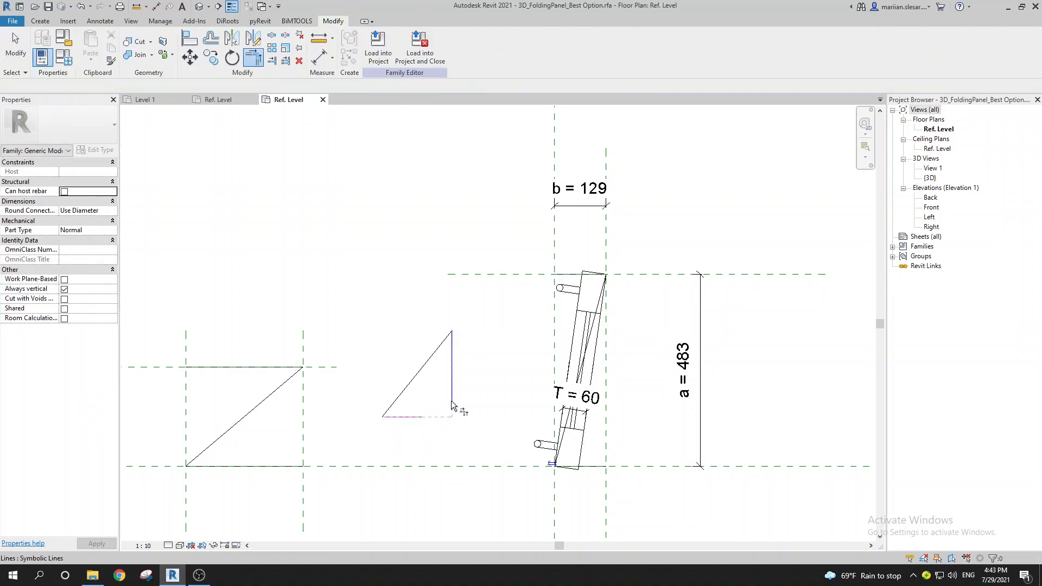
Step: Examine the triangle's hypotenuse and horizontal leg in comparison with the panel skeleton
scroll(456, 407, "down", 2)
scroll(408, 388, "up", 2)
middle_click_drag(438, 369, 393, 344)
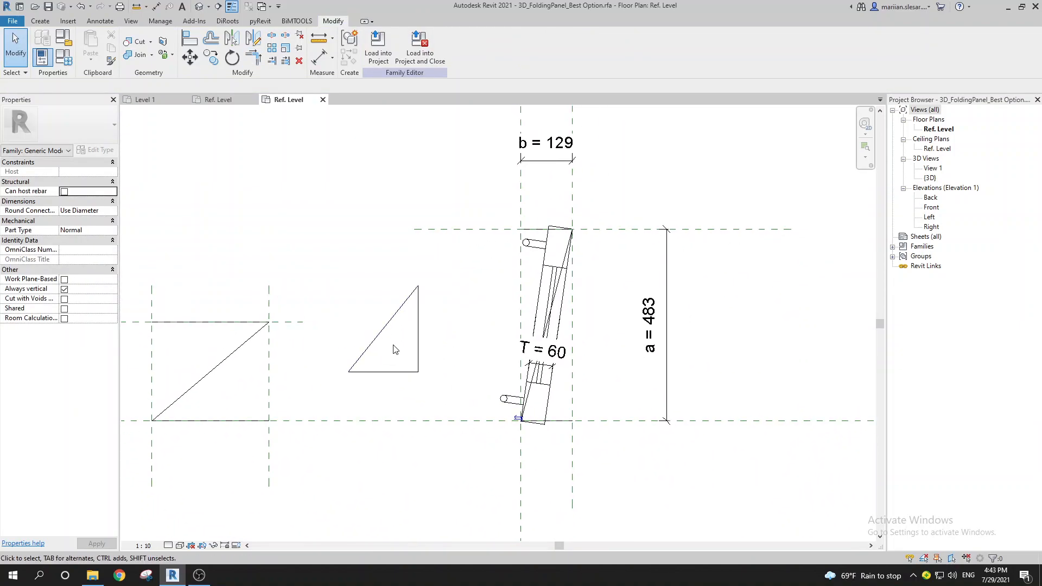
left_click(378, 336)
scroll(380, 337, "up", 2)
mouse_move(396, 358)
left_mouse_down()
mouse_move(375, 338)
mouse_move(401, 356)
left_mouse_up()
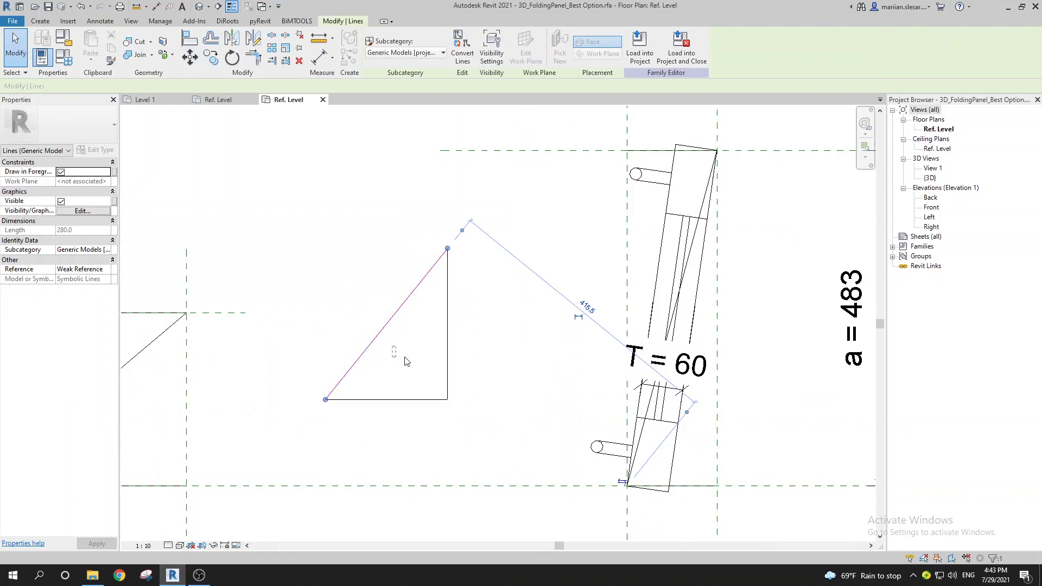
left_click_drag(365, 289, 407, 359)
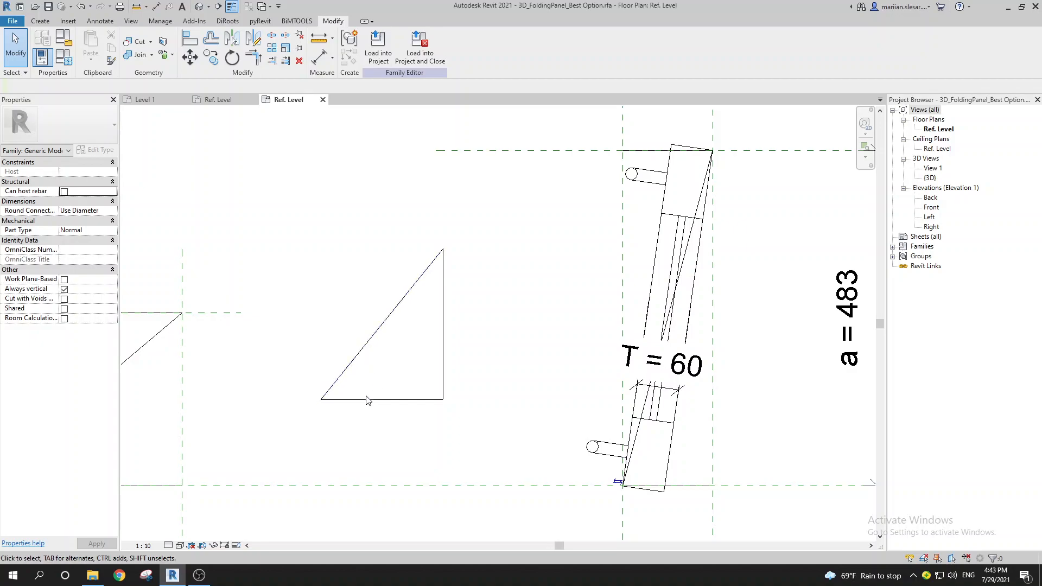
left_click(400, 400)
scroll(473, 356, "down", 3)
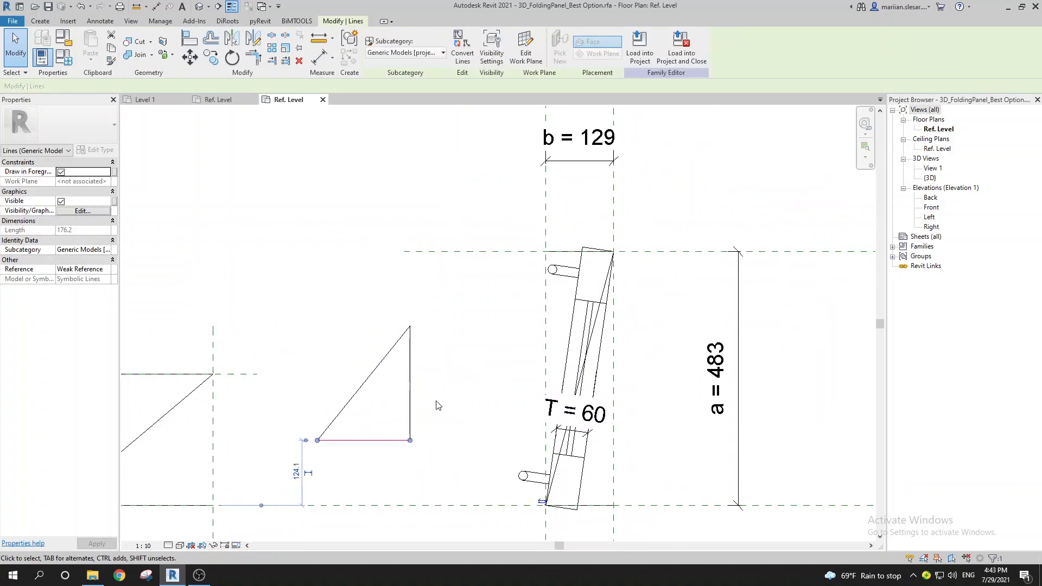
scroll(425, 408, "down", 2)
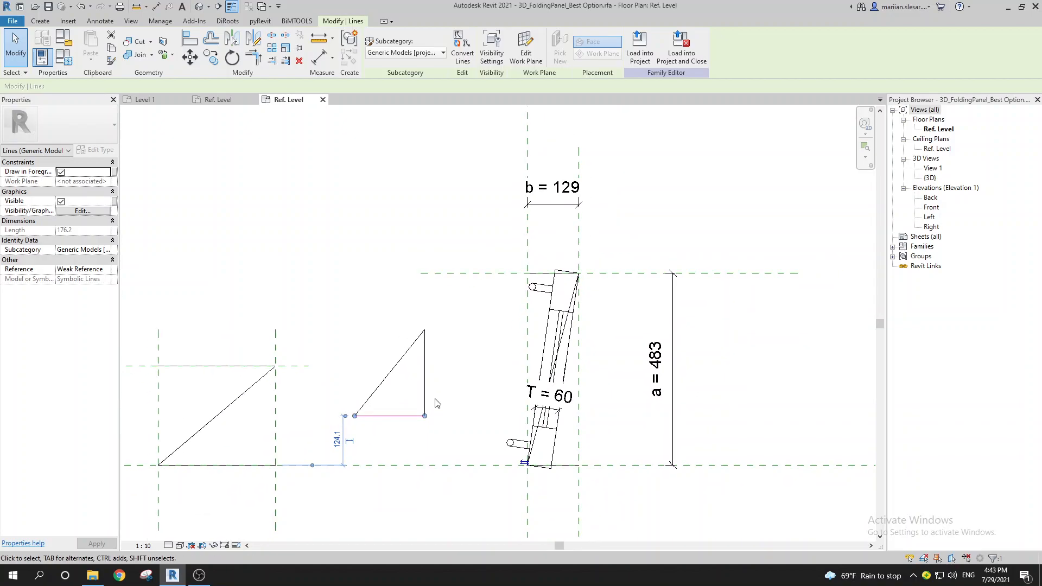
middle_click_drag(435, 400, 439, 379)
left_click(455, 394)
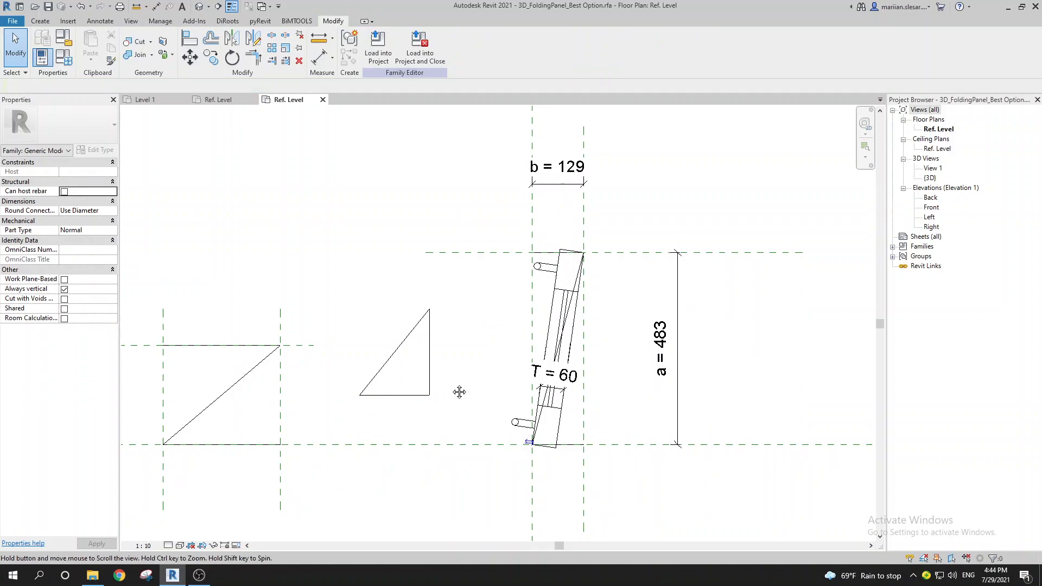
middle_click_drag(458, 395, 422, 373)
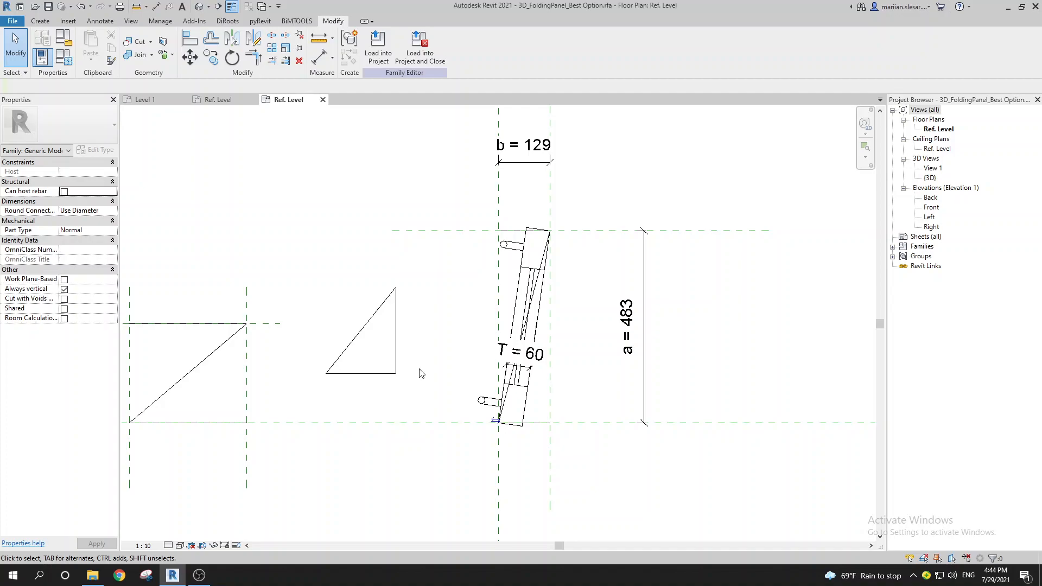
middle_click_drag(438, 356, 529, 384)
scroll(479, 370, "up", 1)
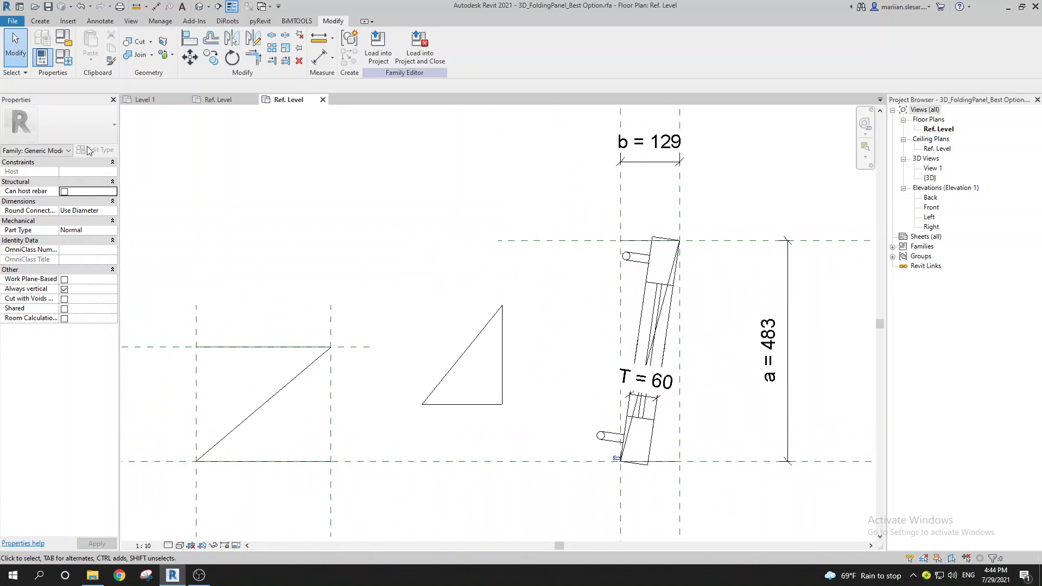
Step: Review the formula of parameter a in the family types, and reduce the Angle parameter so that a and b become equal
left_click(68, 64)
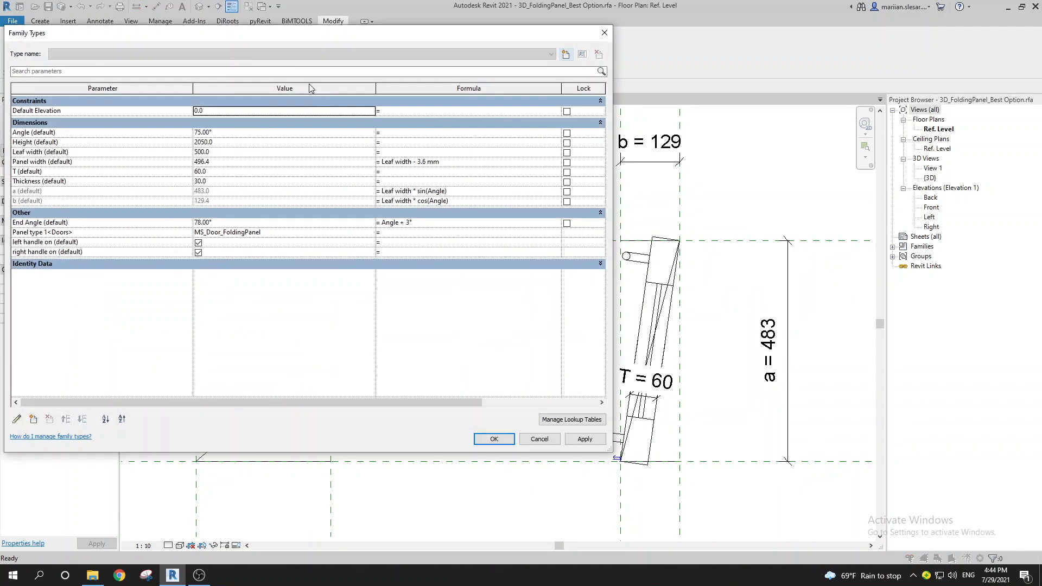
left_click_drag(288, 39, 266, 43)
left_click(442, 193)
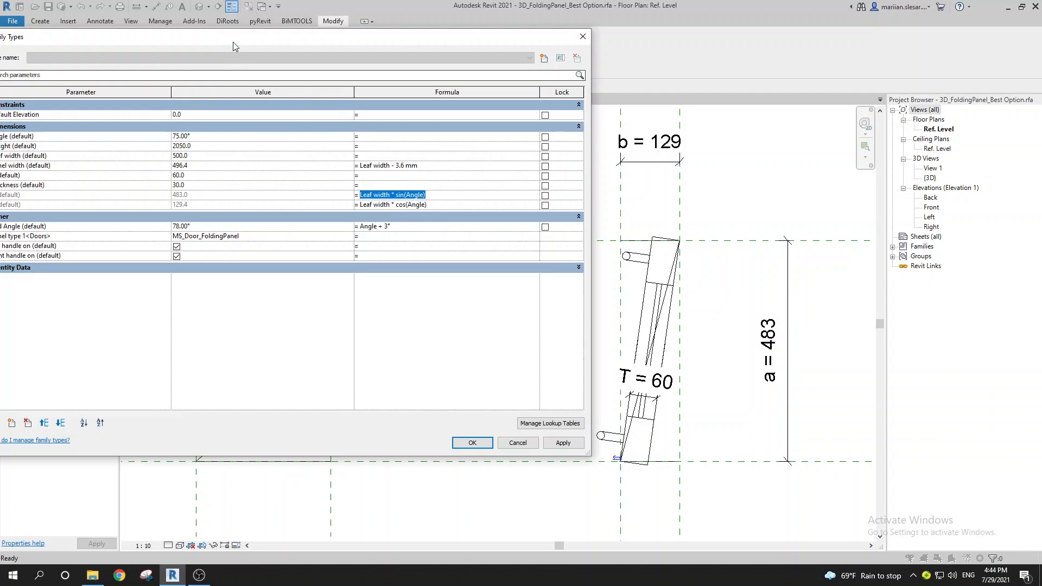
left_click_drag(233, 42, 252, 42)
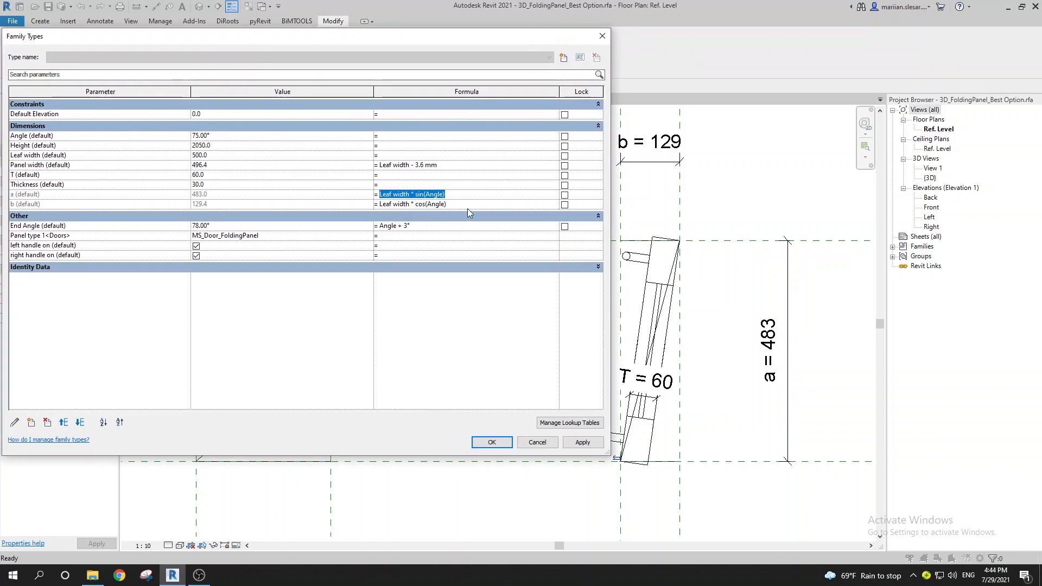
left_click(463, 195)
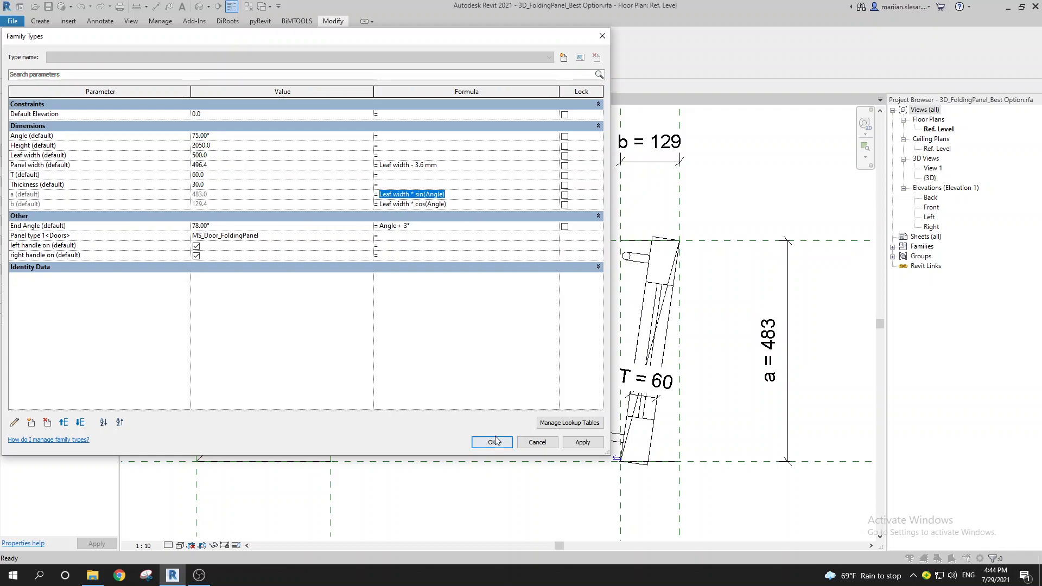
left_click(583, 443)
left_click(478, 443)
middle_click_drag(579, 375, 346, 262)
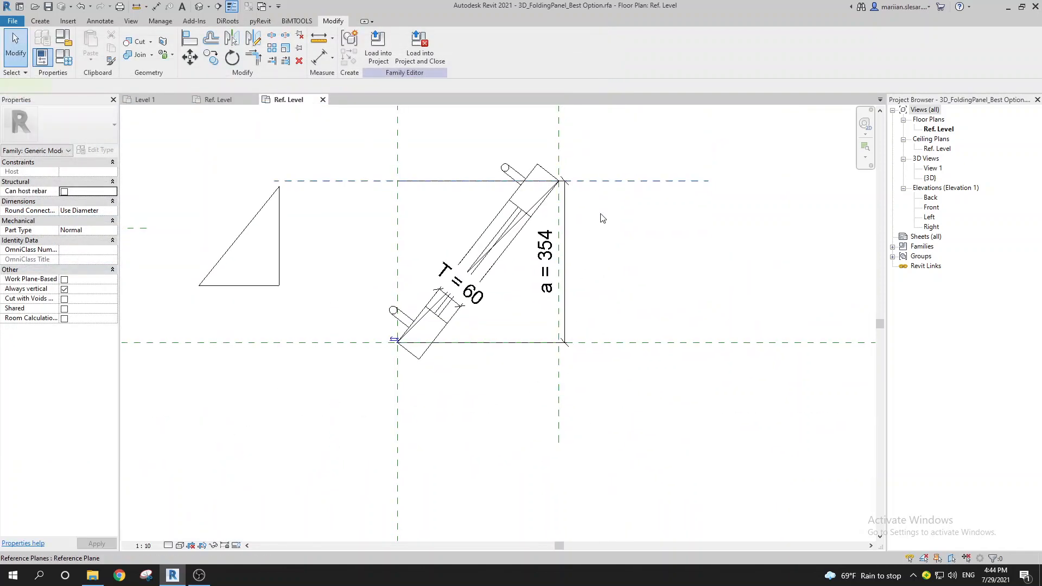
Step: Inspect the lock constraints on the panel skeleton's upper horizontal reference plane and its diagonal reference line
left_click(597, 181)
middle_click_drag(597, 181, 586, 218)
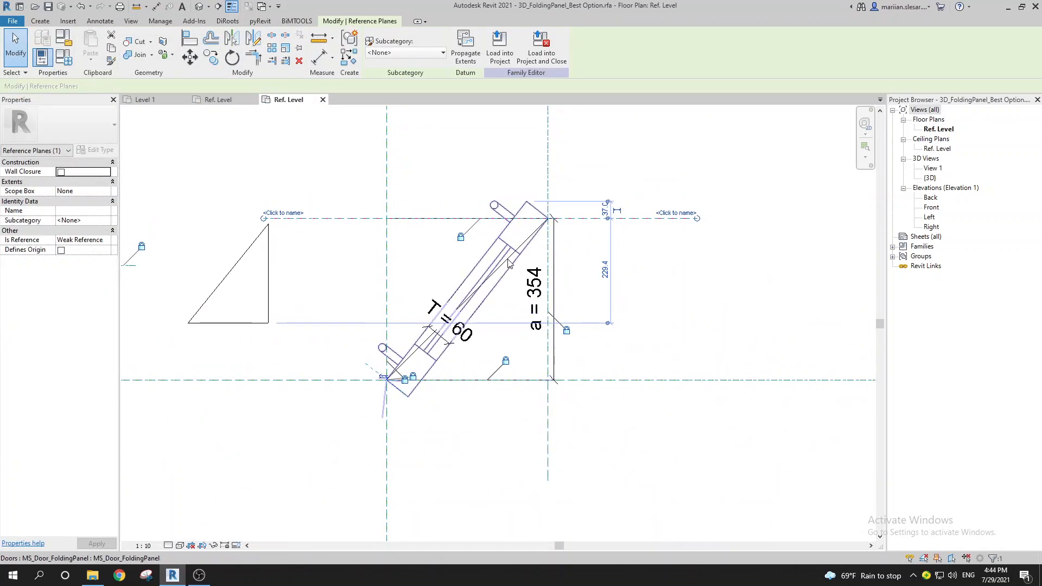
scroll(513, 259, "up", 3)
key("Escape")
scroll(333, 309, "down", 5)
left_click_drag(232, 157, 415, 267)
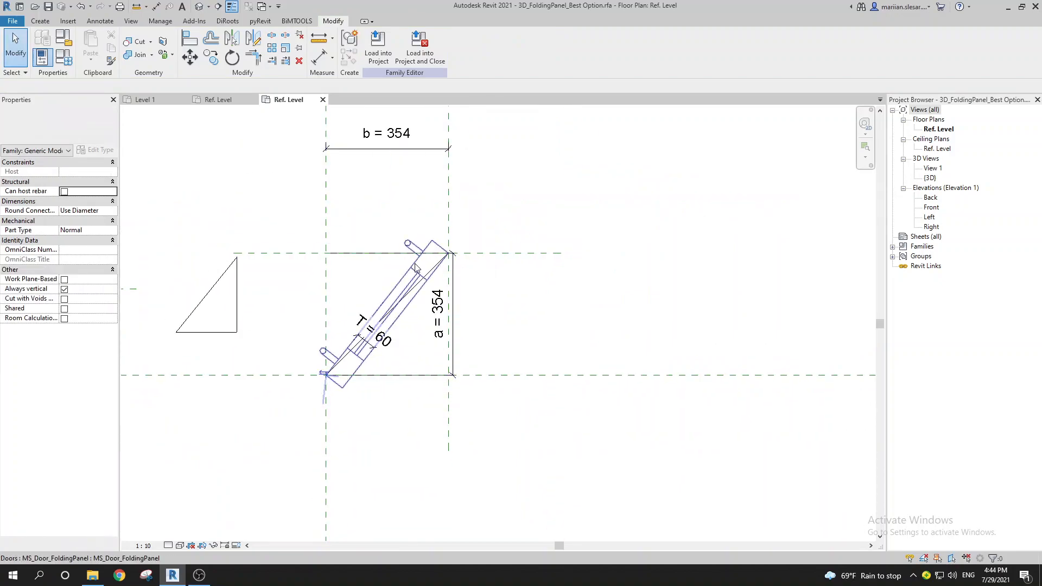
scroll(415, 268, "up", 2)
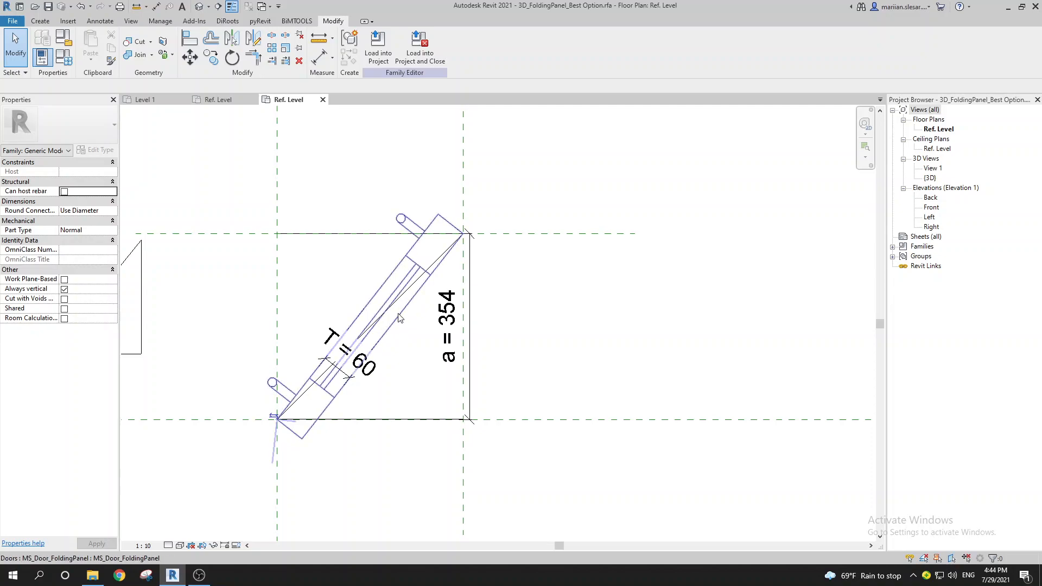
scroll(429, 260, "up", 2)
left_click(311, 373)
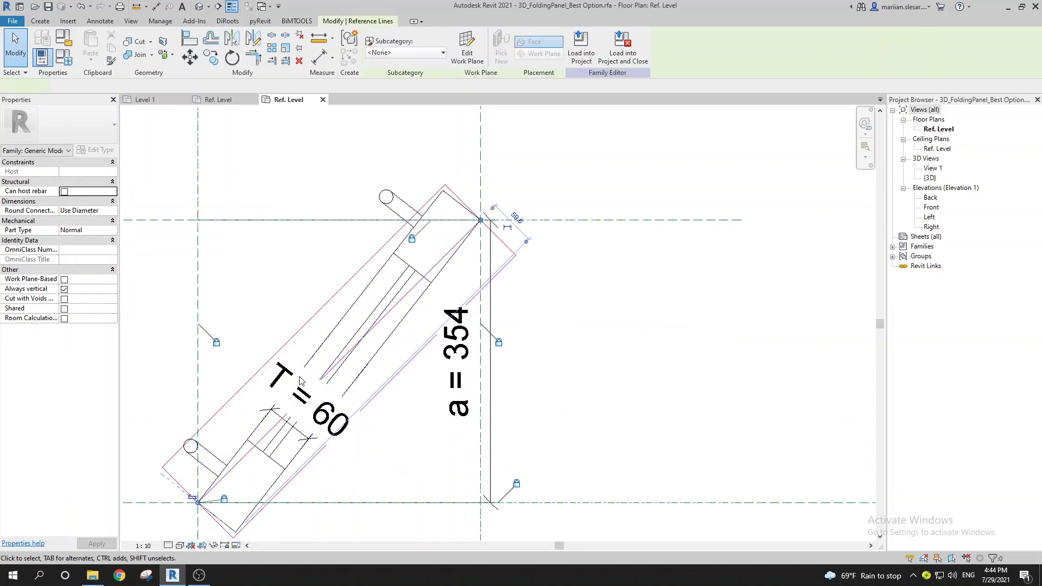
scroll(487, 213, "up", 2)
Step: Examine the practice skeleton's upper and lower horizontal reference lines by selecting both together
scroll(376, 234, "down", 4)
scroll(570, 280, "up", 2)
scroll(570, 281, "down", 2)
middle_click_drag(570, 281, 572, 251)
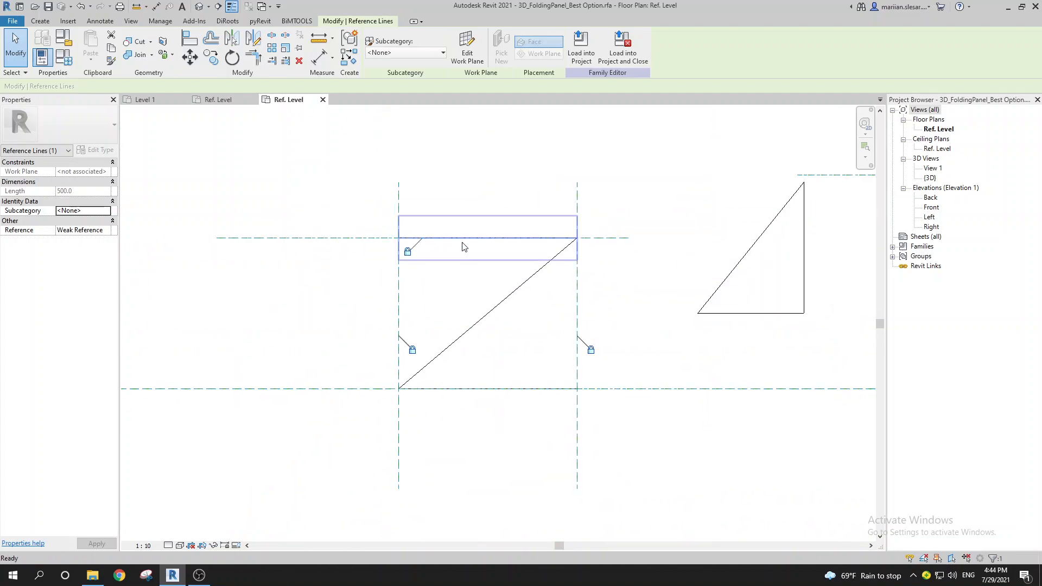
key("Escape")
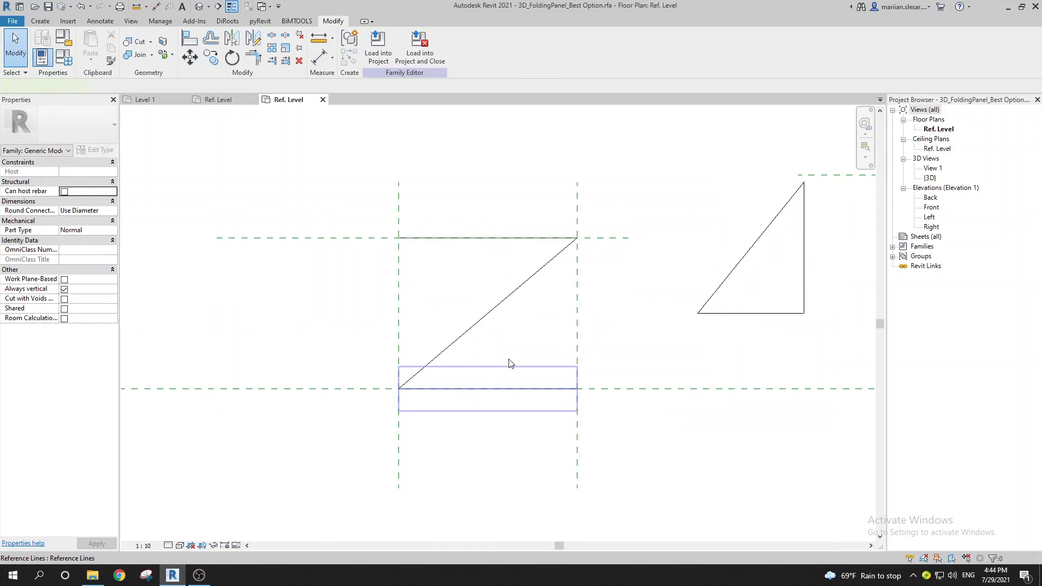
left_click(507, 369)
left_click(478, 238, "ctrl")
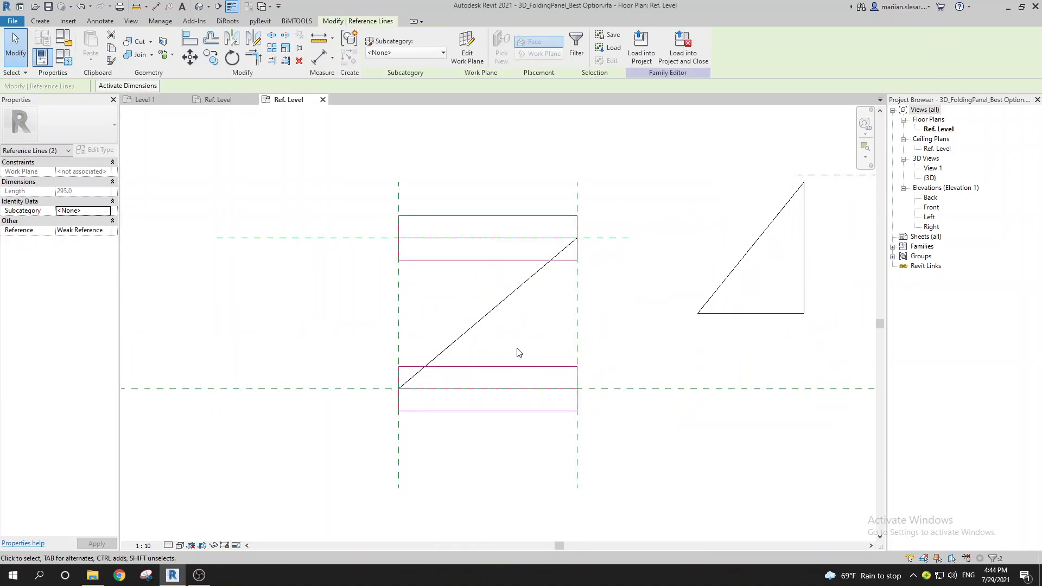
key("Escape")
scroll(463, 329, "down", 2)
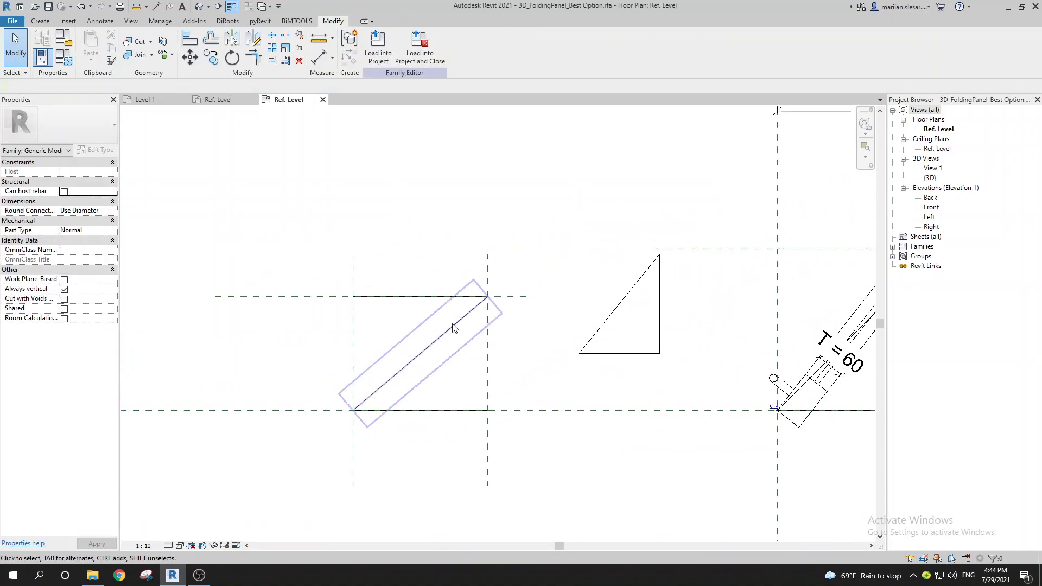
Step: Move the practice skeleton's right vertical plane farther right and its upper horizontal plane farther up to flex the locked lines
left_click(487, 279)
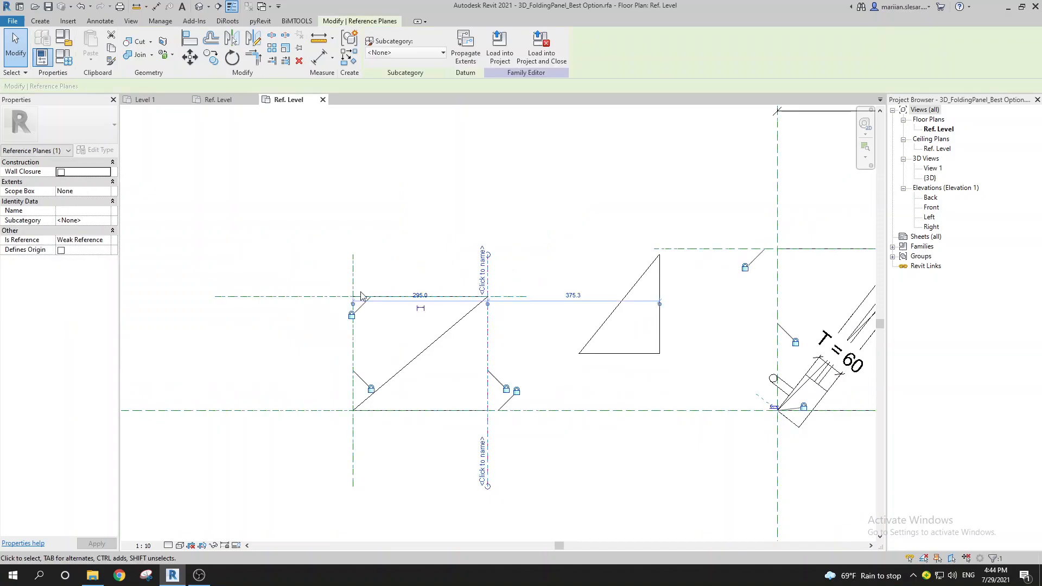
scroll(508, 304, "up", 3)
left_click_drag(411, 277, 546, 278)
scroll(546, 282, "down", 2)
left_click(229, 297)
left_click_drag(229, 297, 233, 234)
scroll(516, 354, "down", 2)
middle_click_drag(517, 354, 454, 358)
left_click(468, 288)
scroll(559, 367, "down", 3)
middle_click_drag(559, 367, 377, 363)
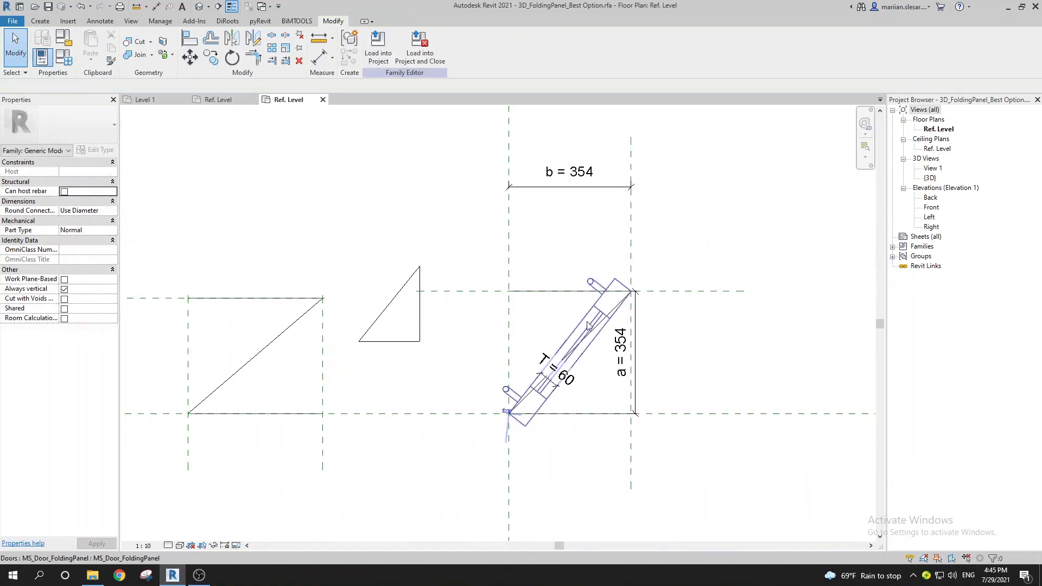
middle_click_drag(554, 421, 460, 429)
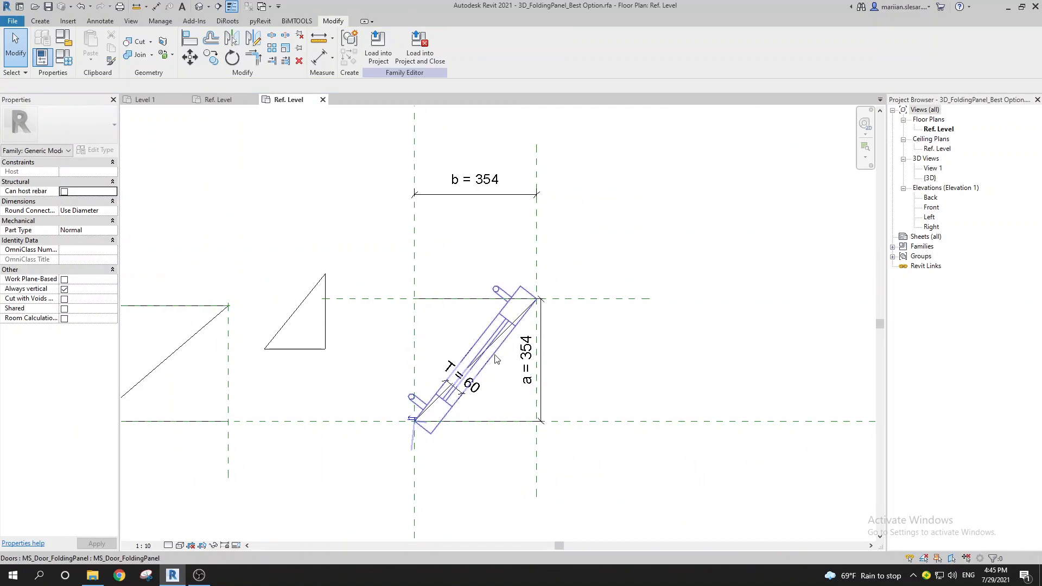
Step: Temporarily isolate the reference lines category in the floor plan, using the panel skeleton's lower horizontal reference line
left_click(517, 433)
middle_click_drag(516, 433, 663, 395)
key("Escape")
left_click(662, 395)
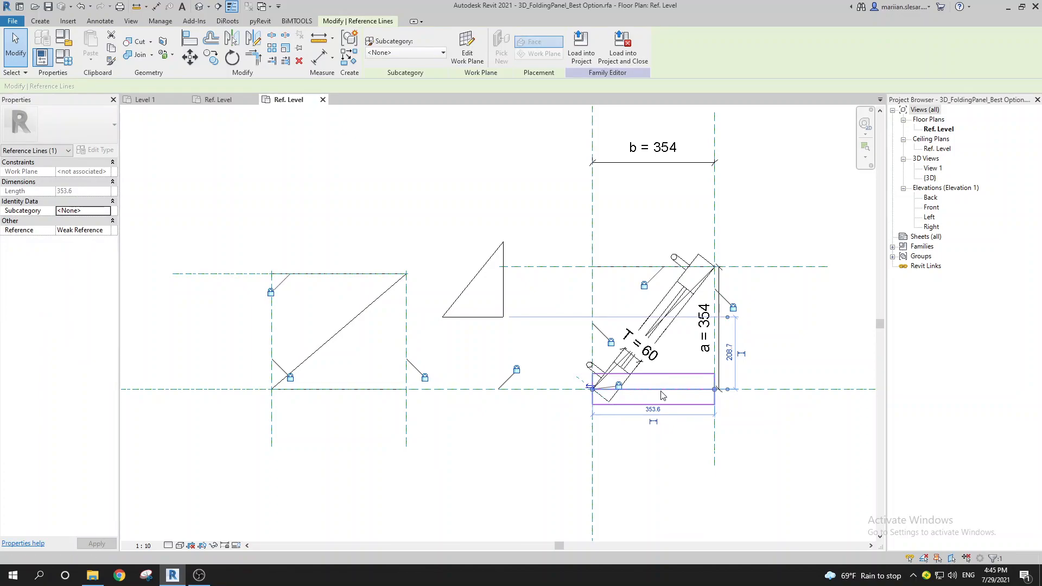
key("i")
key("c")
key("Escape")
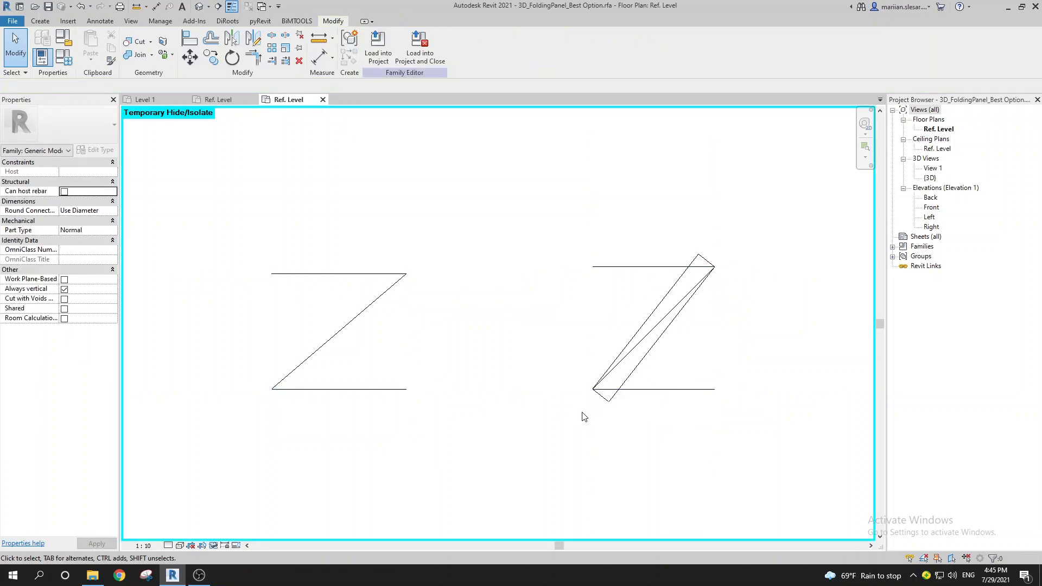
Step: Examine the isolated rectangle of reference lines around the panel skeleton's diagonal, and restore the temporarily hidden elements
scroll(582, 416, "up", 3)
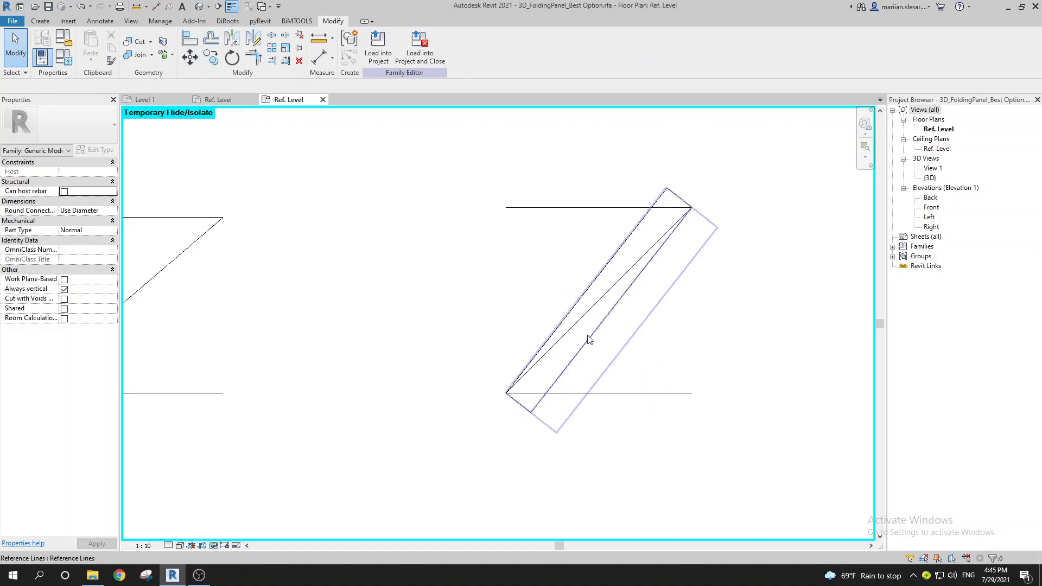
middle_click_drag(588, 387, 570, 405)
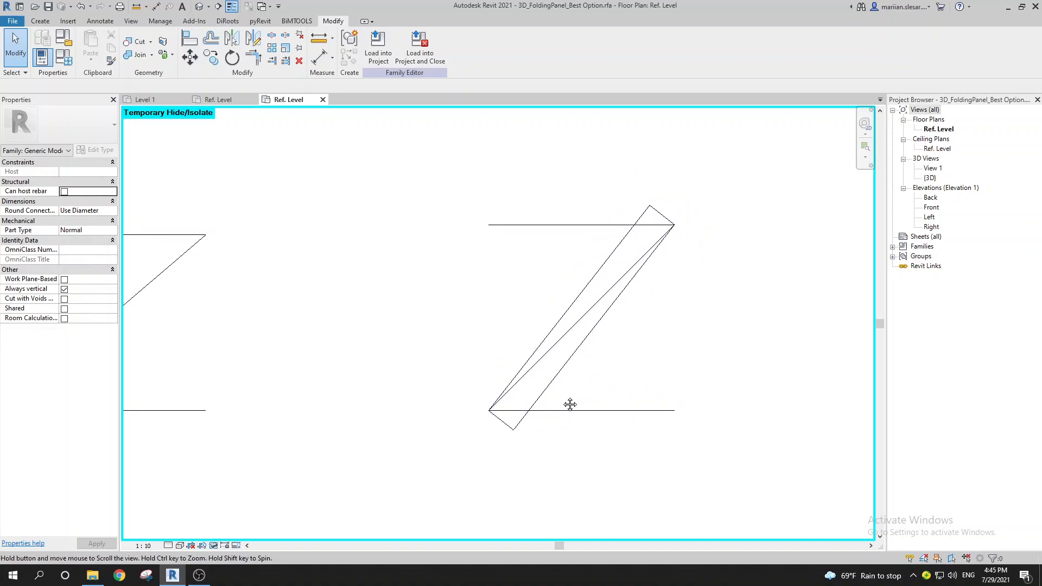
scroll(589, 374, "up", 2)
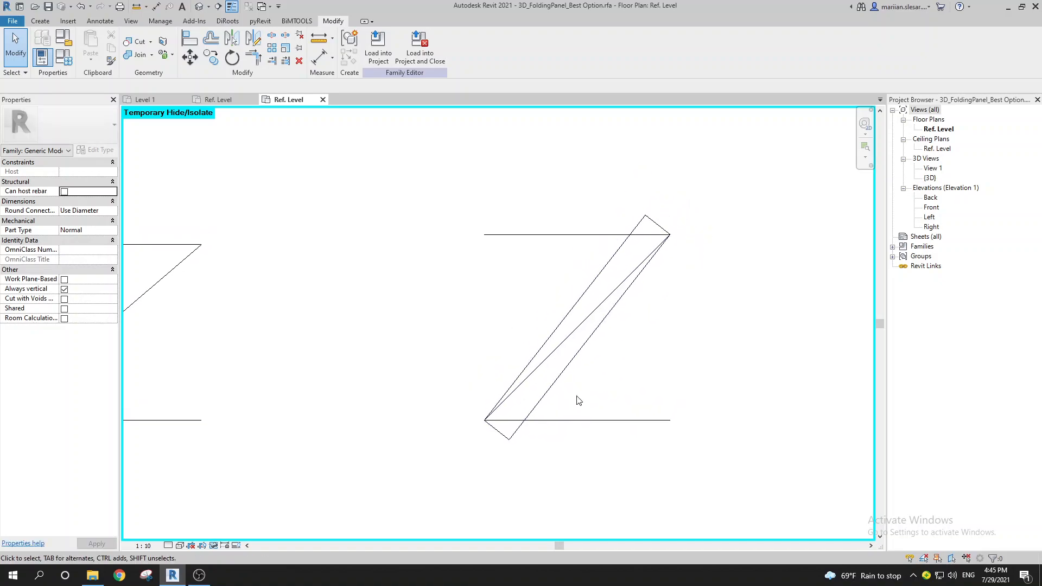
left_click(616, 325)
key("Delete")
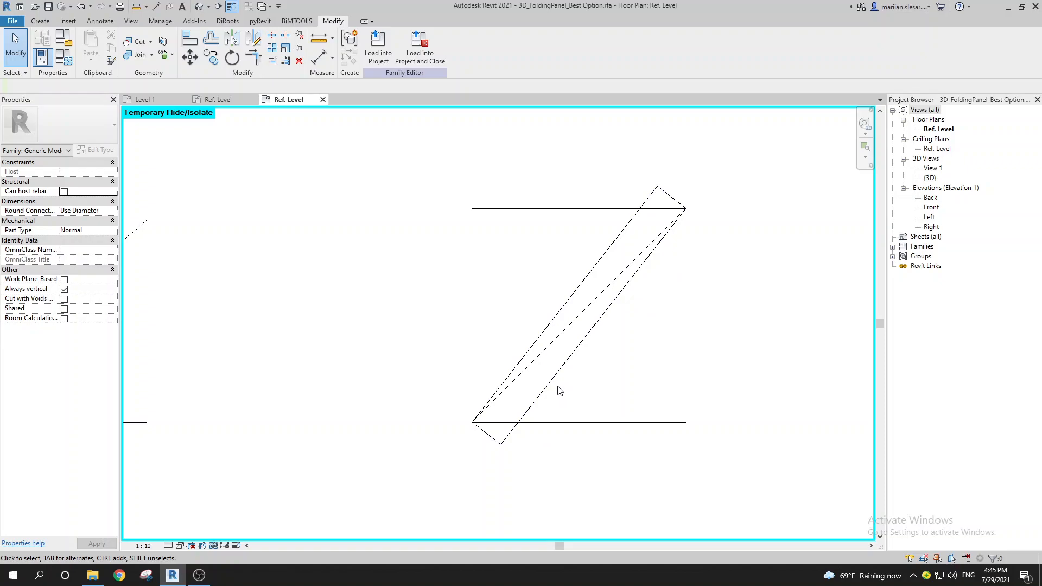
middle_click_drag(571, 397, 567, 402)
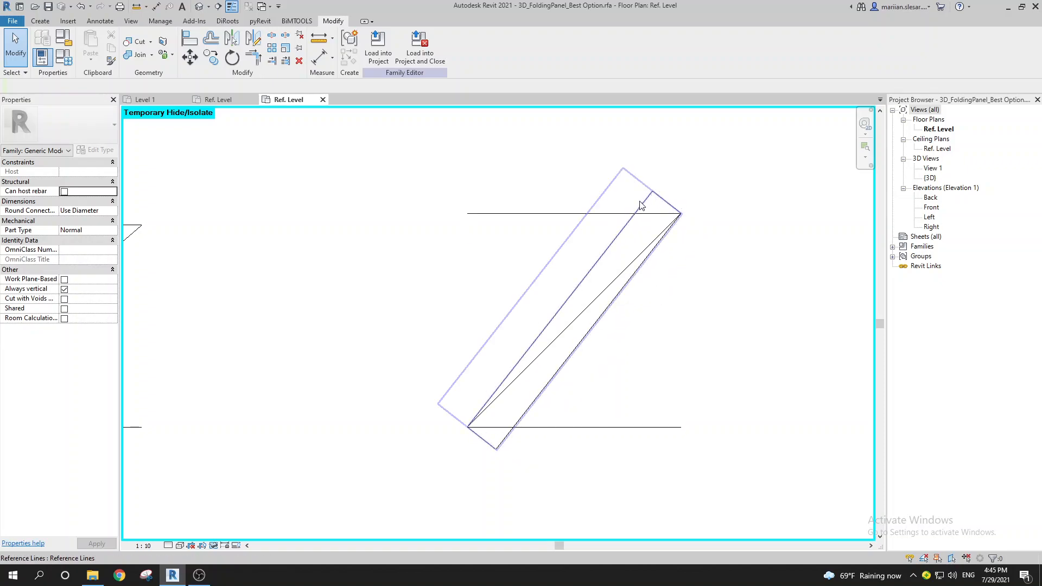
left_click(554, 383)
left_click(552, 342)
left_click(543, 337)
key("Escape")
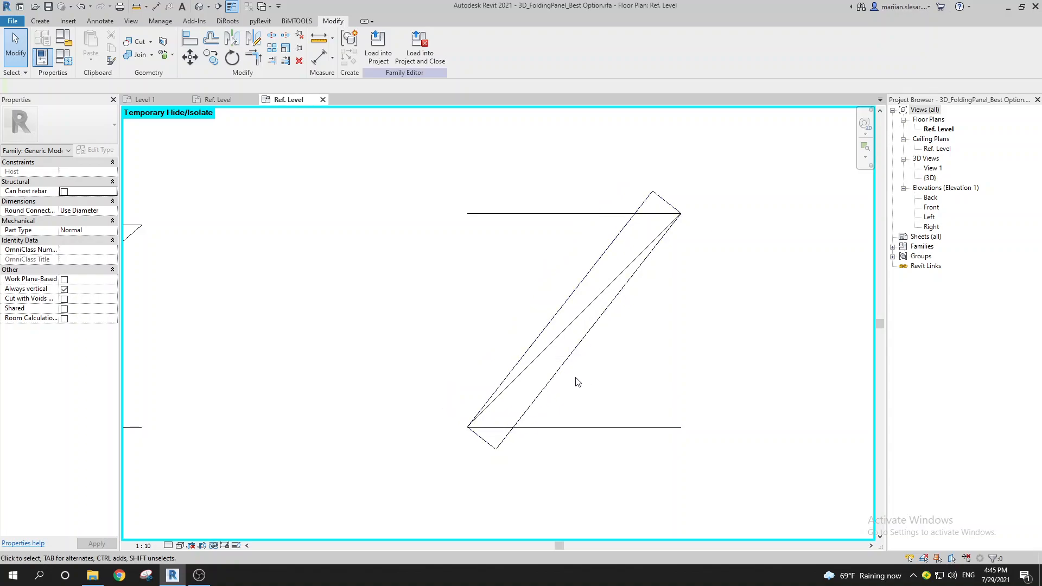
middle_click_drag(571, 404, 571, 409)
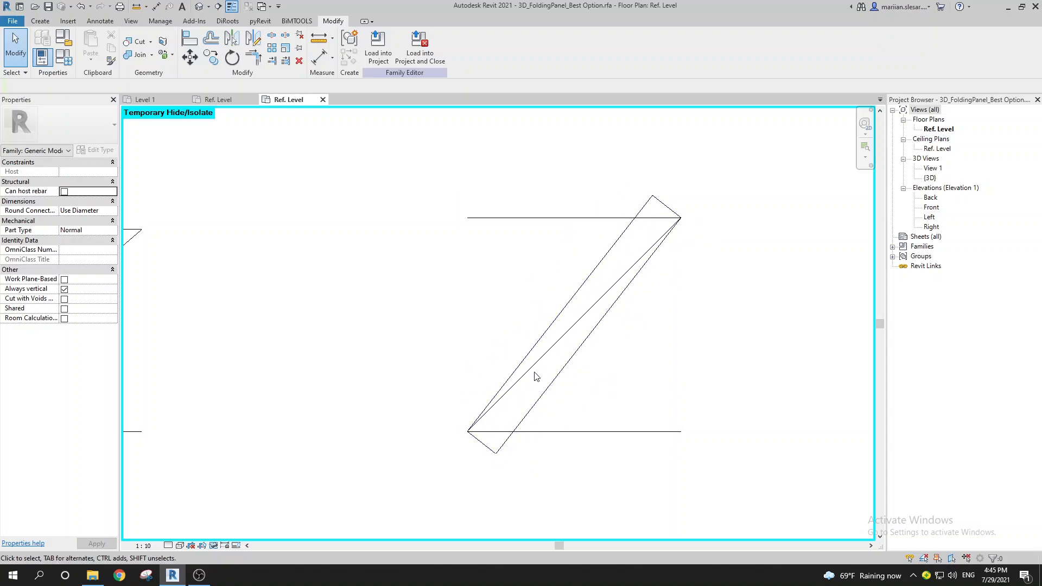
key("r")
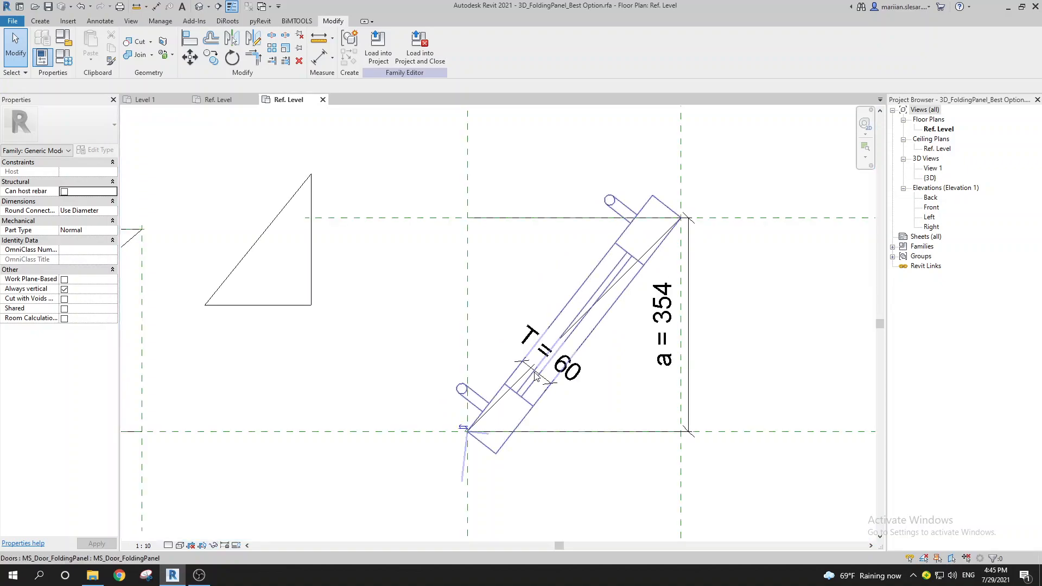
Step: Copy the folding door panel to the empty area right of the skeleton, and delete the original panel
left_click(504, 423)
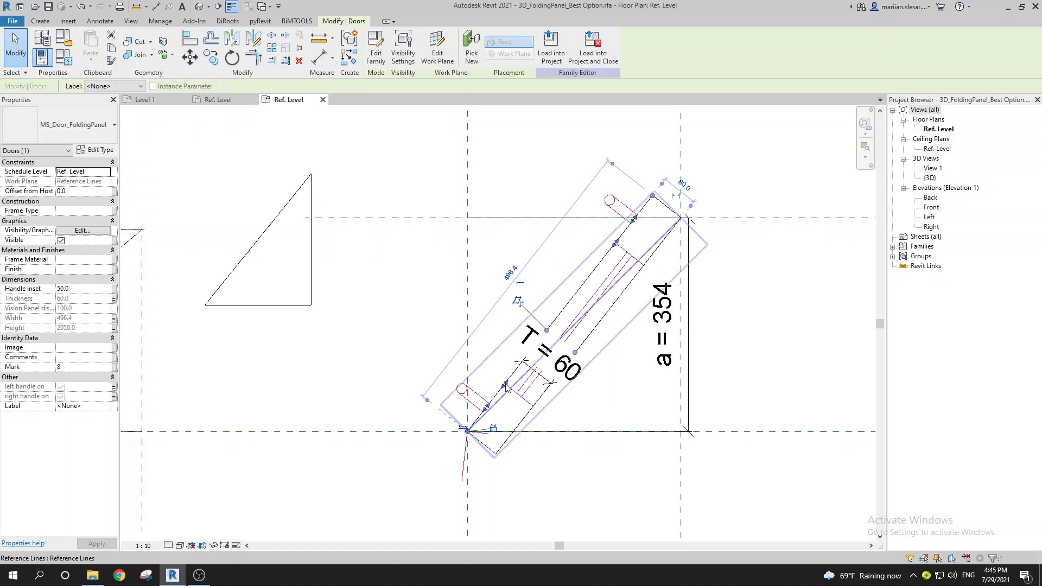
left_click(571, 419)
left_click(530, 411)
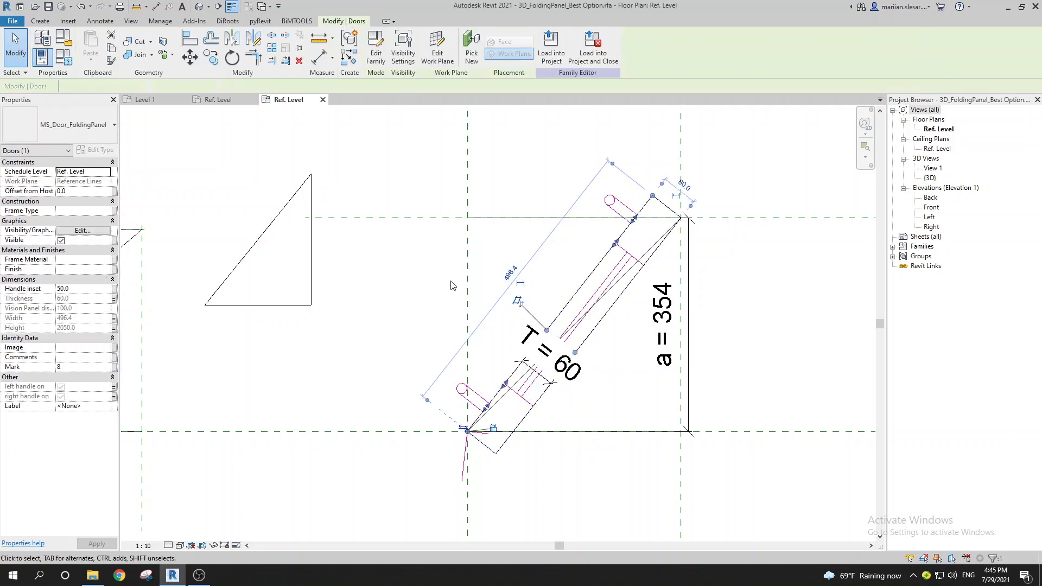
scroll(430, 380, "down", 2)
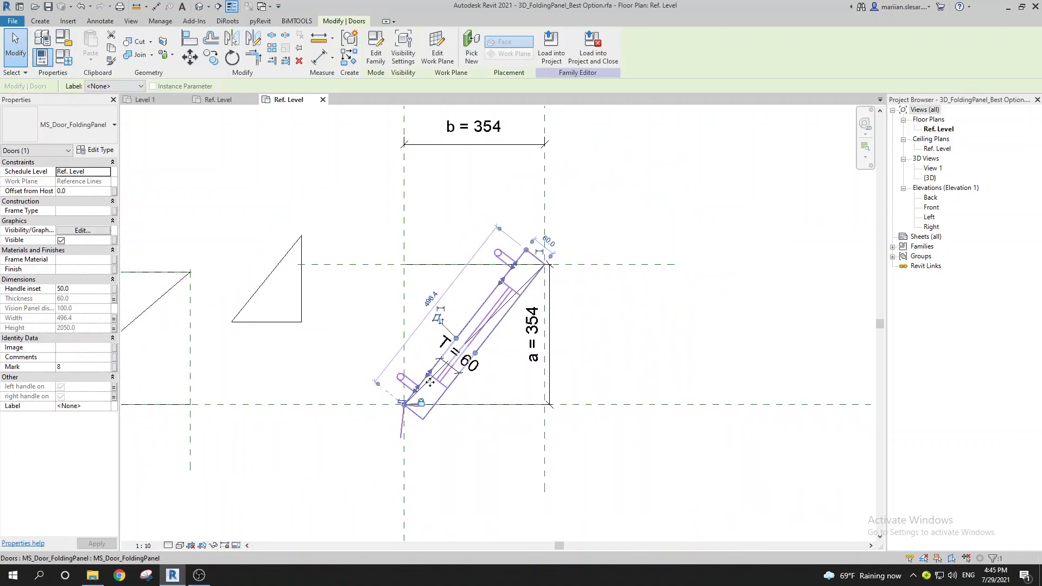
key("c")
key("o")
left_click(438, 359)
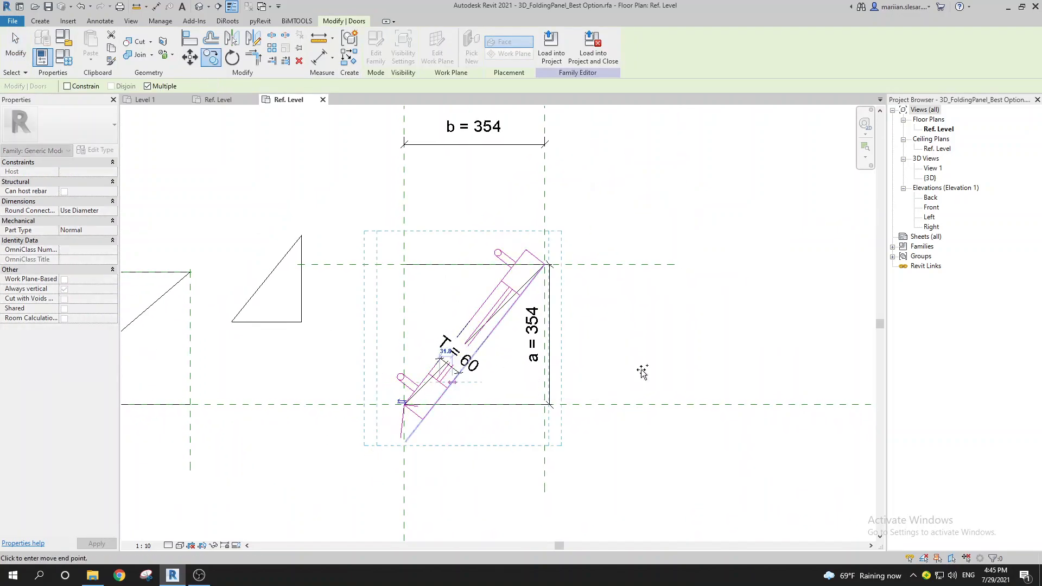
left_click(660, 342)
key("Escape")
left_click(431, 392)
key("Delete")
middle_click_drag(636, 378, 609, 384)
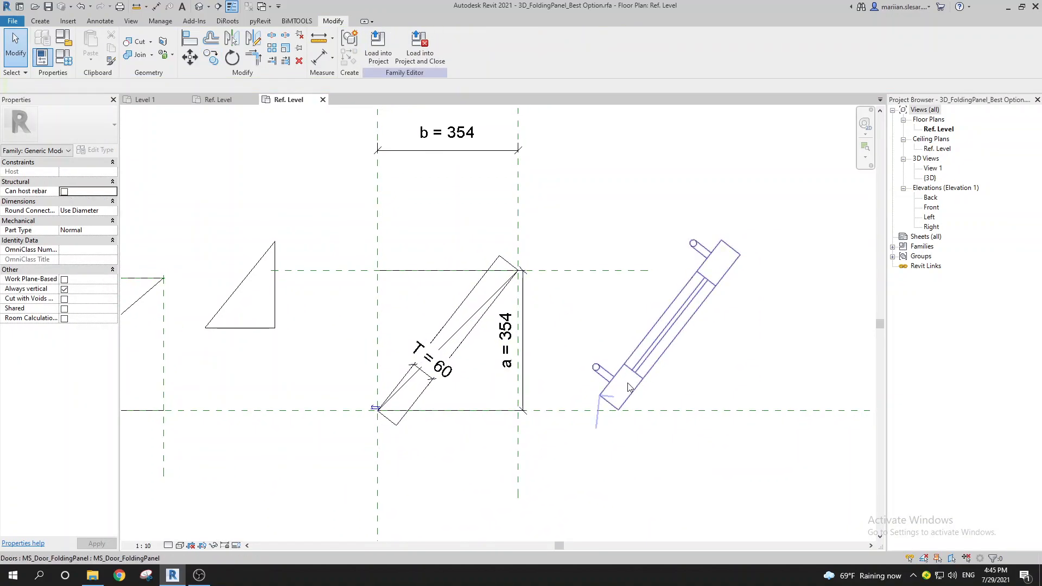
left_click(587, 382)
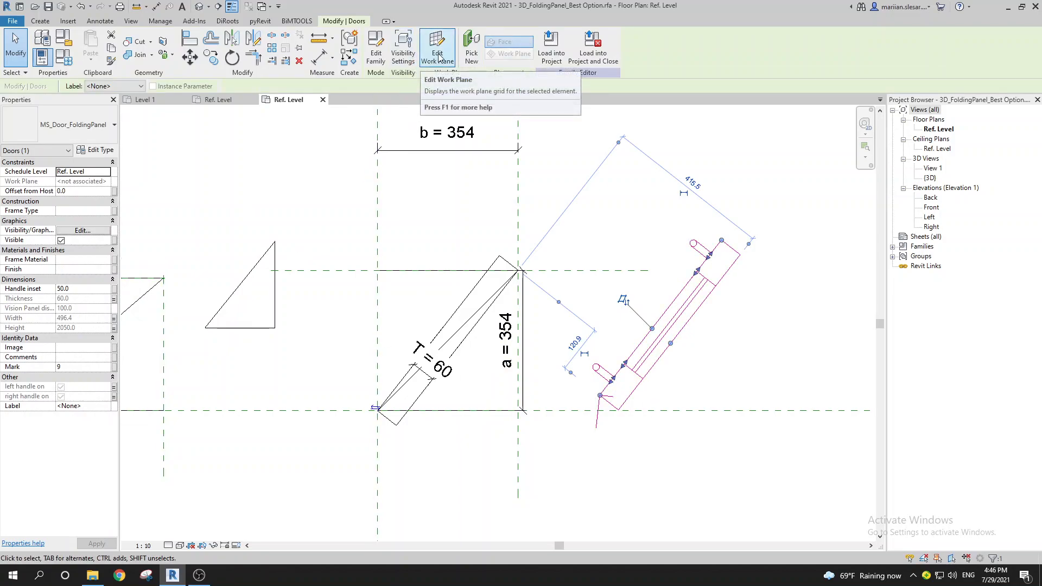
left_click(440, 59)
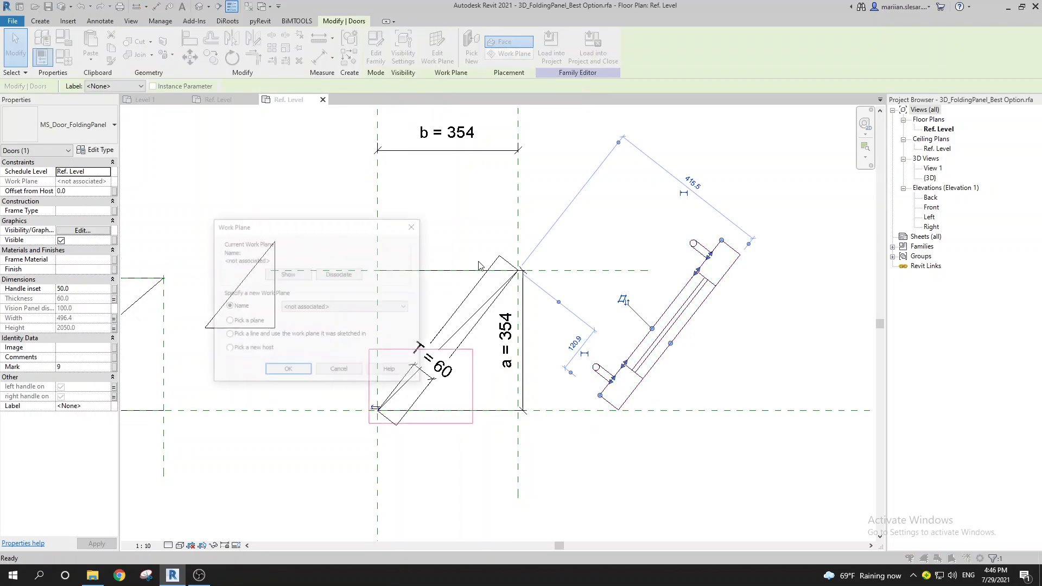
left_click(415, 225)
key("Escape")
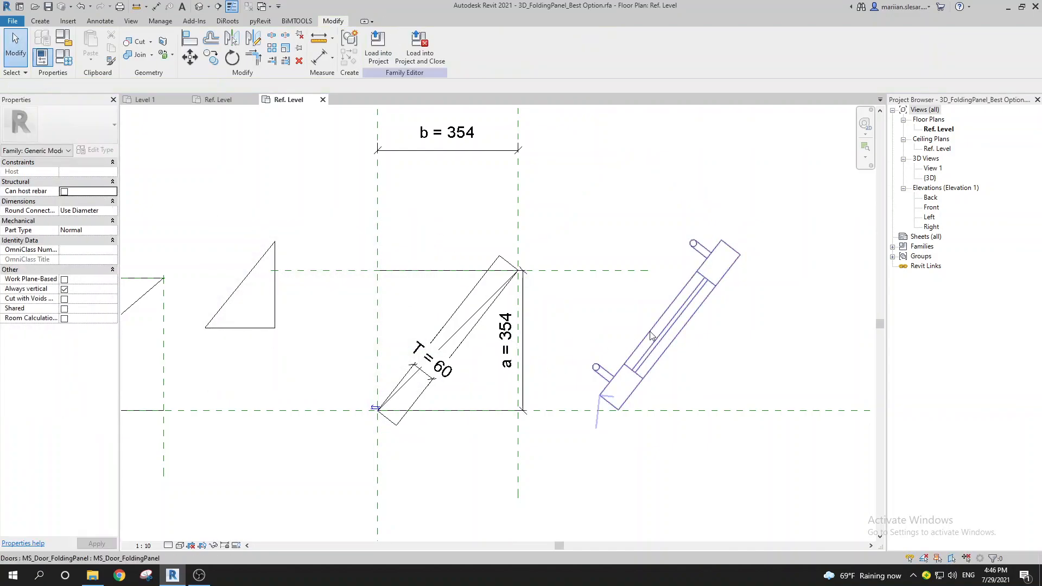
Step: Try placing an MS_Door_FoldingPanel component on the work plane, with a reference line of the panel outline picked as the placement plane
key("c")
key("m")
left_click(461, 48)
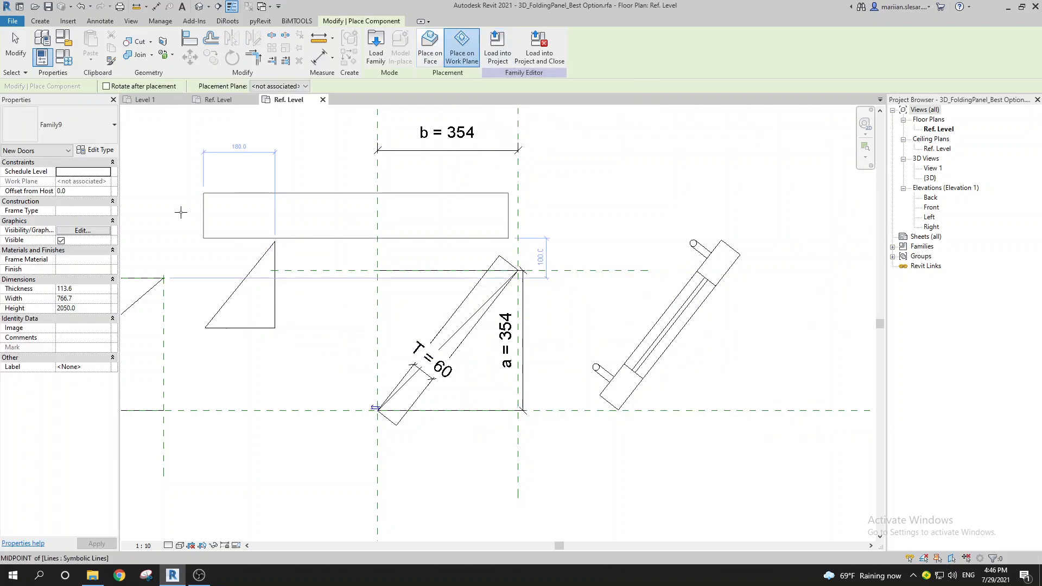
left_click(60, 127)
left_click(84, 230)
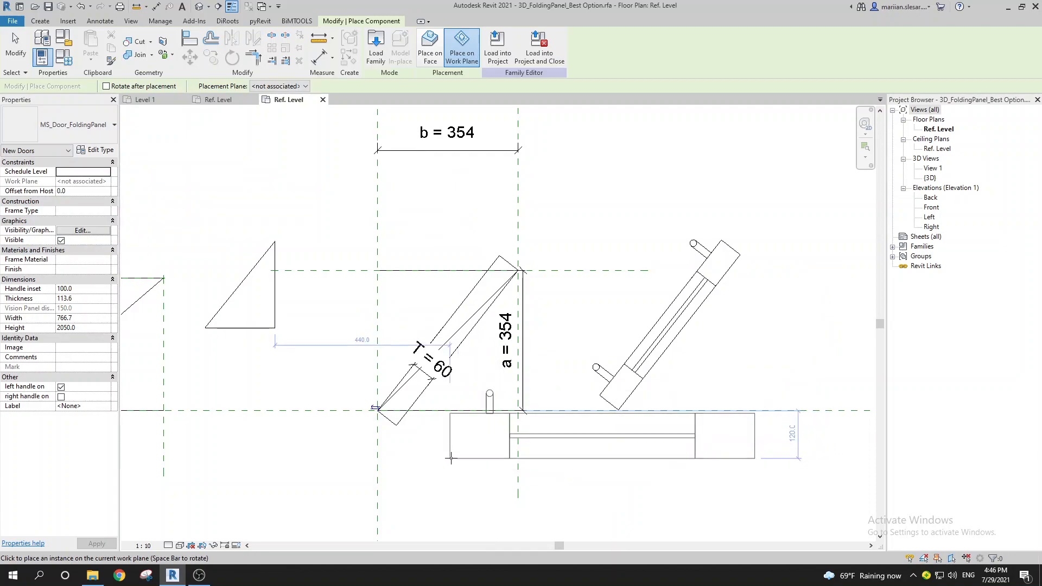
left_click(272, 86)
left_click(274, 116)
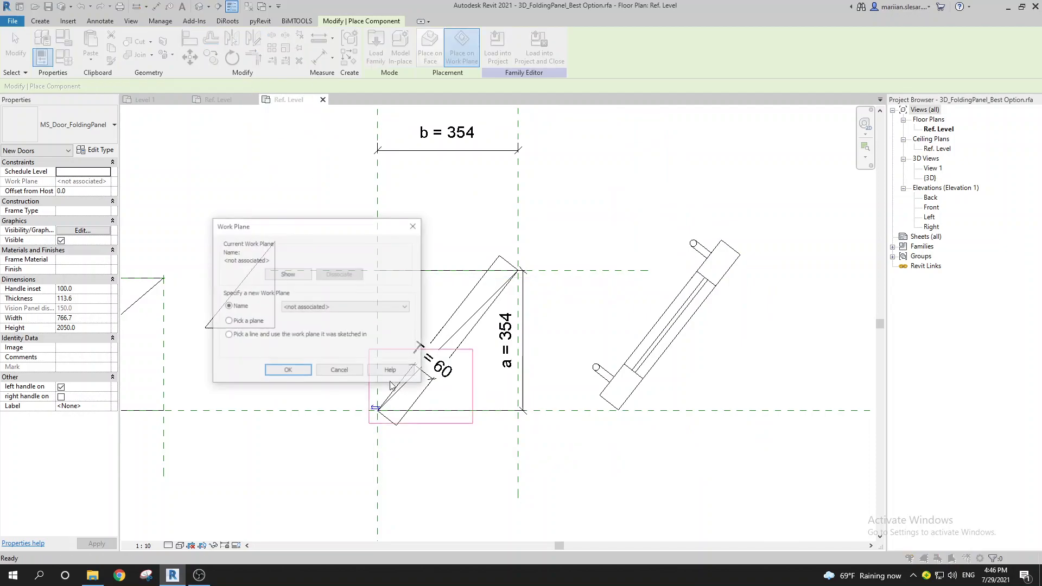
left_click(288, 371)
scroll(409, 401, "up", 3)
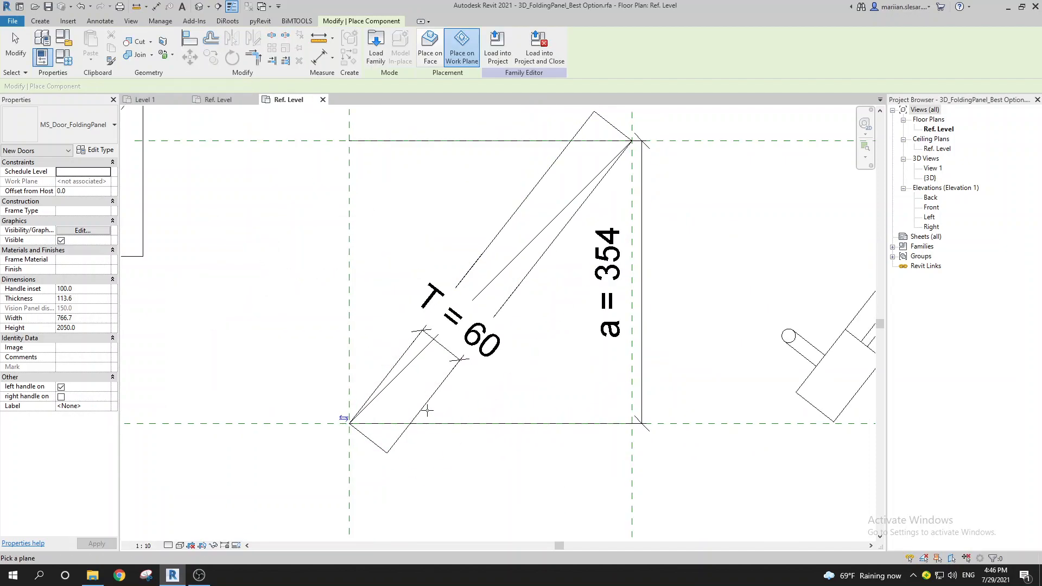
left_click(425, 409)
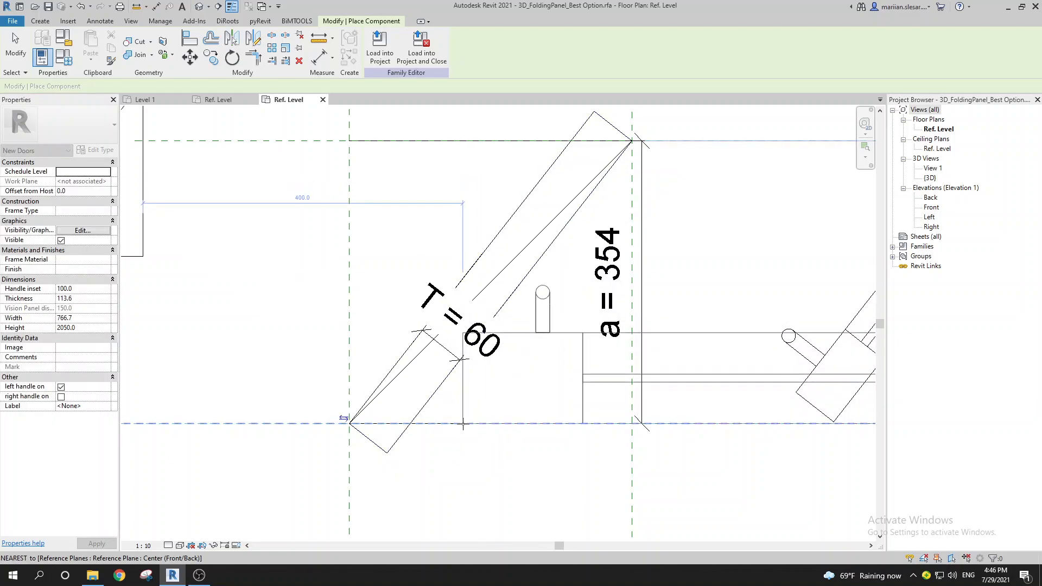
scroll(471, 455, "down", 2)
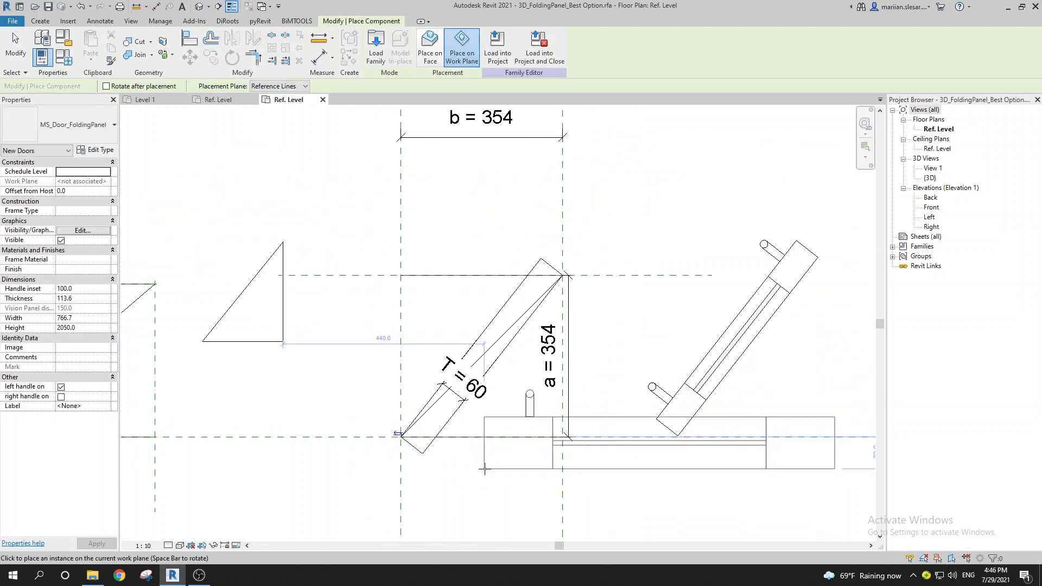
key("Escape")
Step: Move the copied panel close to the skeleton and reassign its work plane by picking a plane on the panel outline's reference lines
left_click(700, 367)
left_click_drag(700, 367, 556, 424)
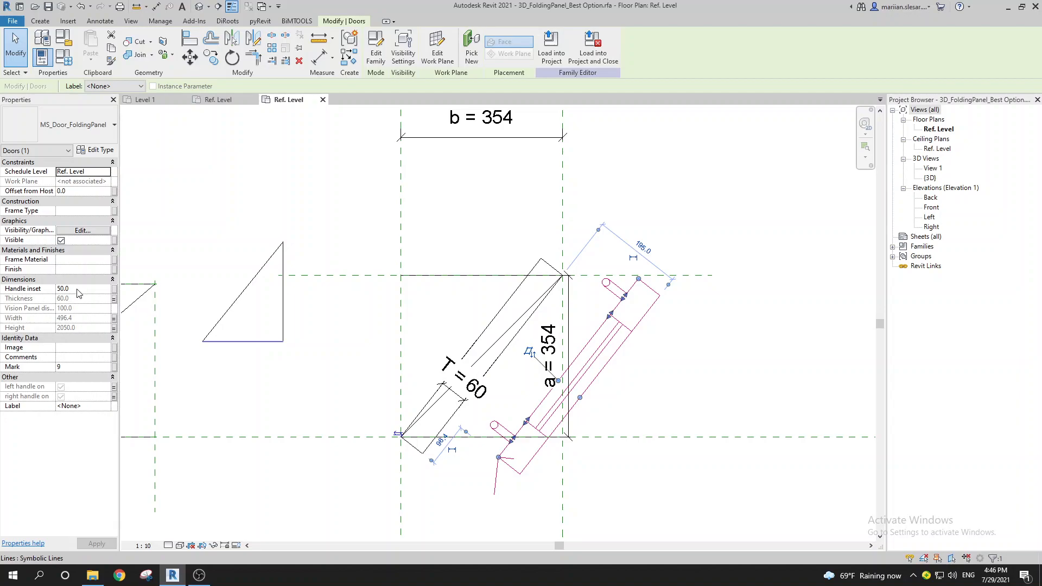
middle_click_drag(355, 402, 333, 403)
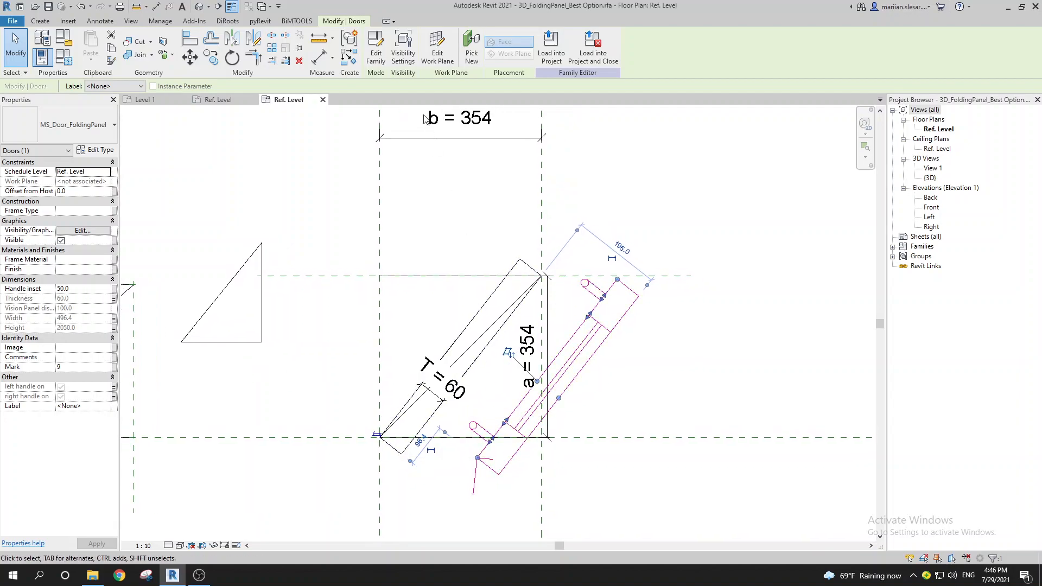
left_click(439, 55)
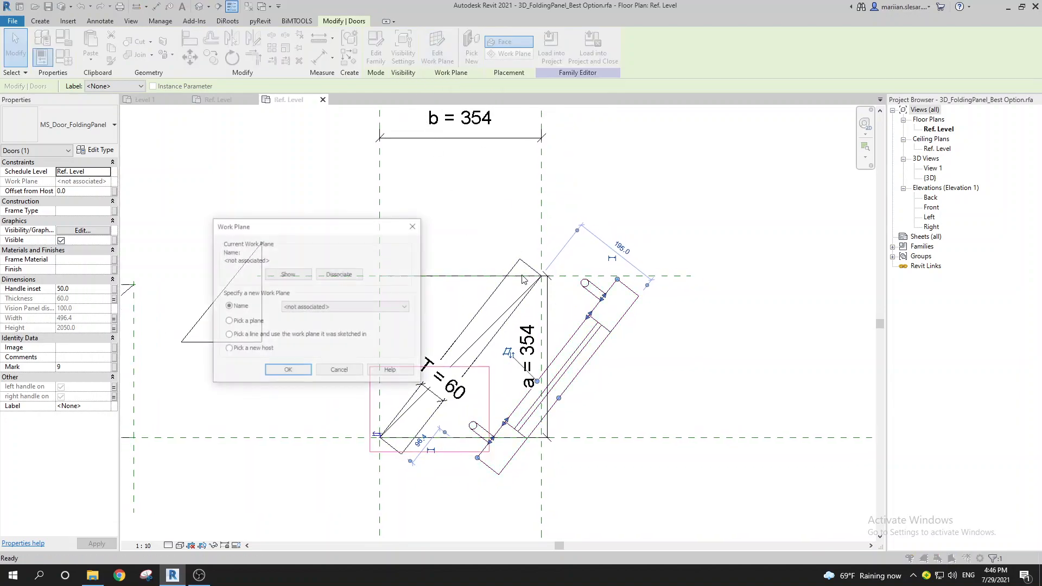
left_click(292, 373)
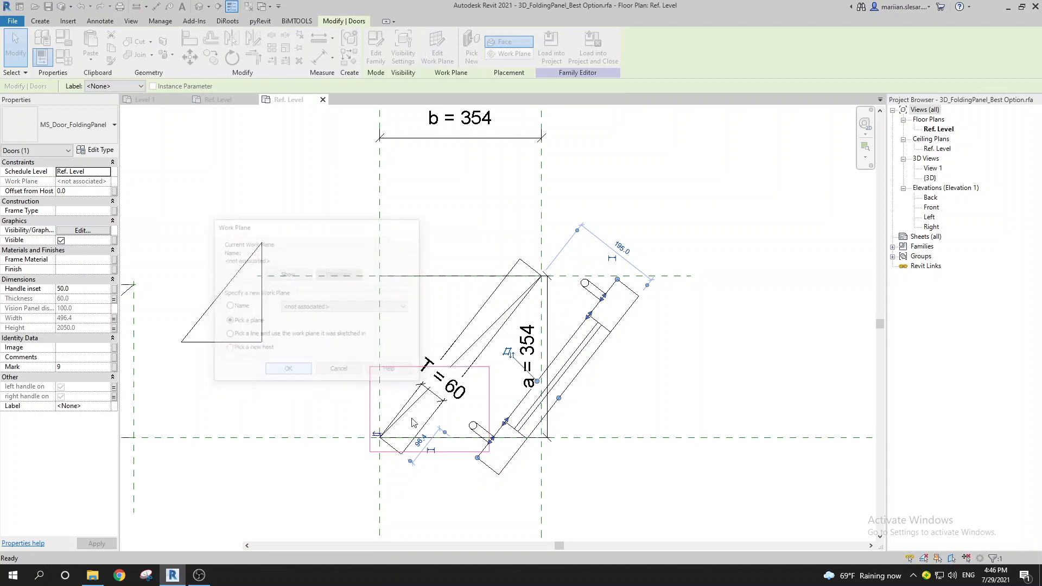
Step: Align the copied panel's long side and lower end with the rectangular reference lines around the skeleton's diagonal, and lock the alignments
key("a")
key("l")
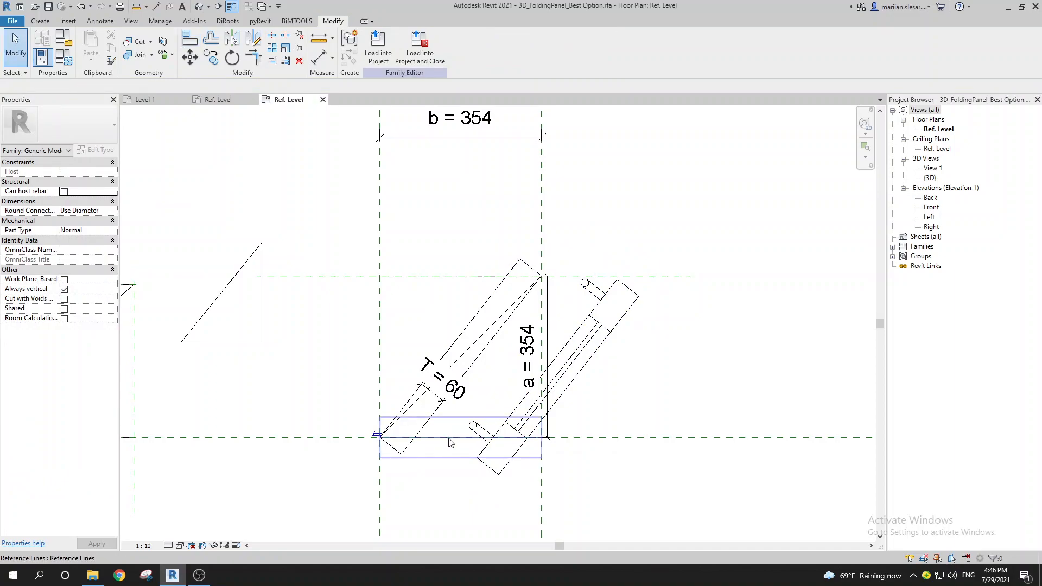
left_click(384, 432)
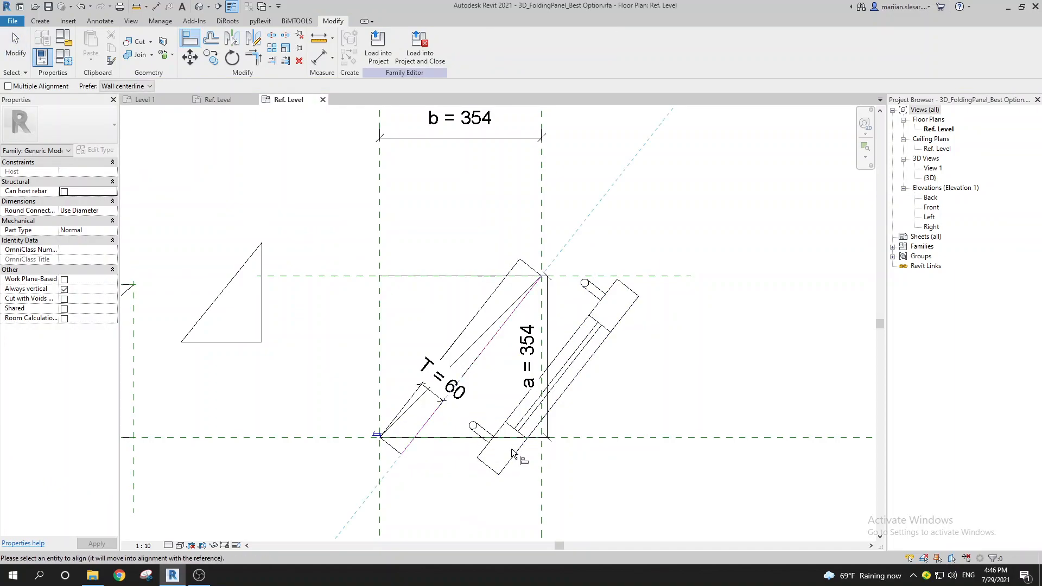
left_click(485, 455)
left_click(399, 449)
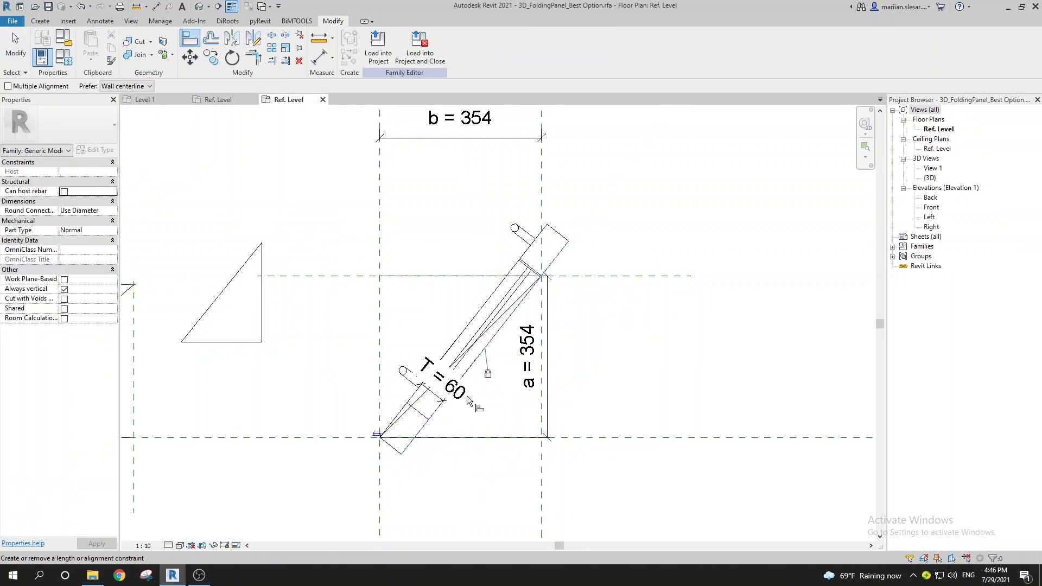
left_click(424, 416)
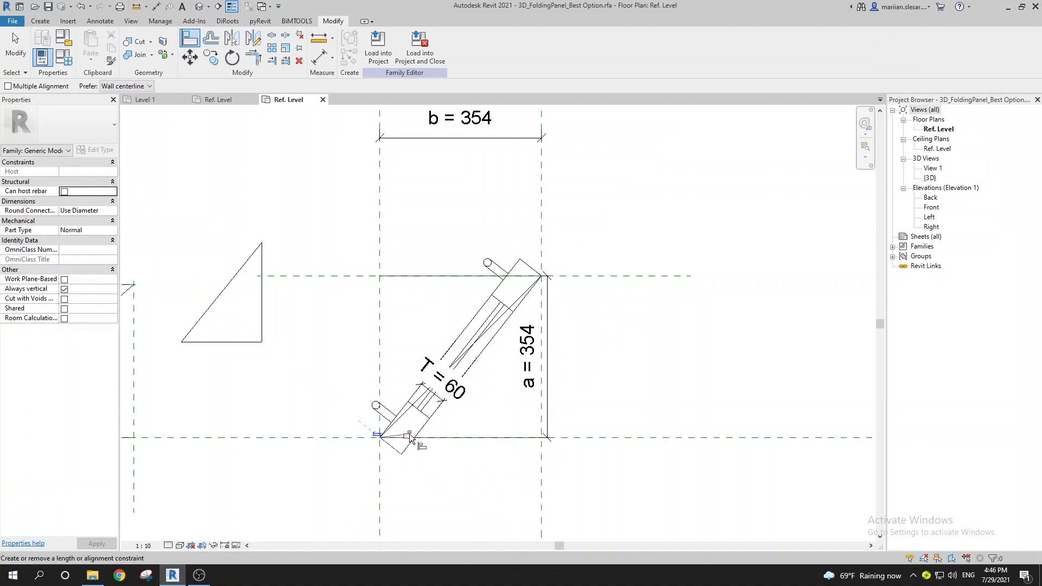
scroll(409, 439, "up", 3)
key("Escape")
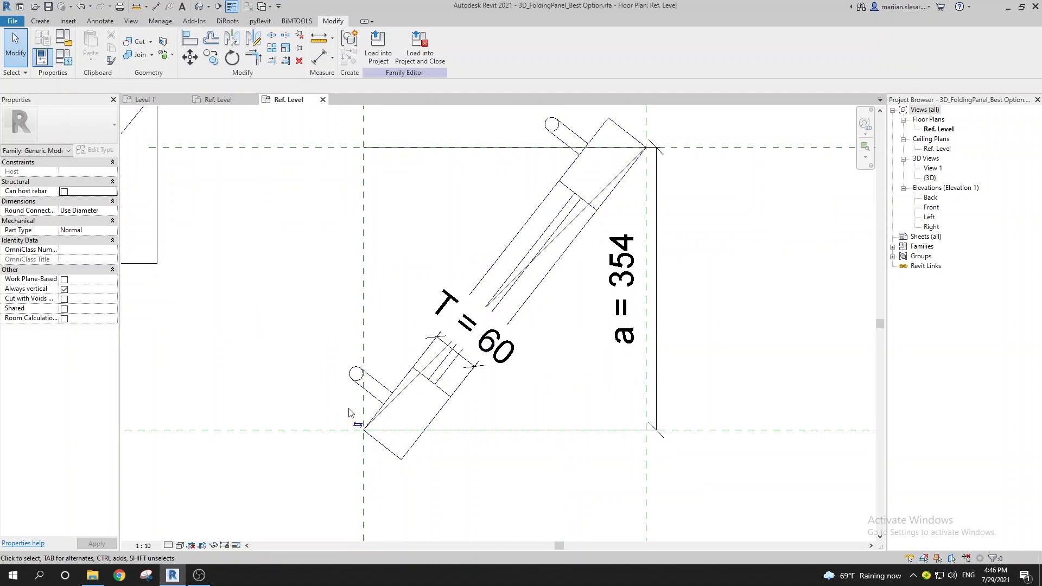
Step: Set the folding panel skeleton's Angle to 75° and apply it to flex the panel in plan
scroll(366, 451, "down", 3)
middle_click_drag(361, 432, 513, 429)
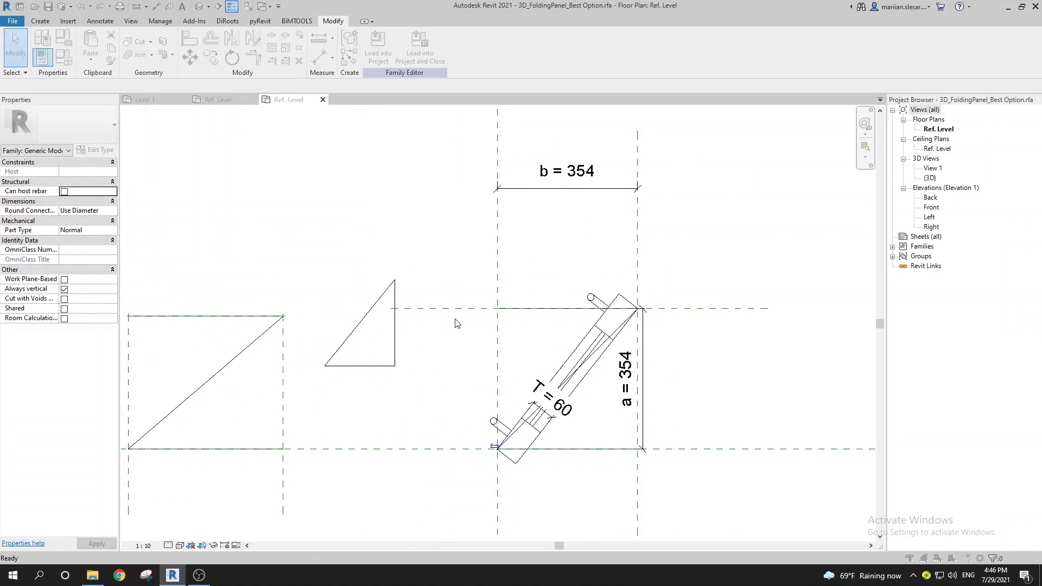
left_click(63, 57)
left_click(244, 135)
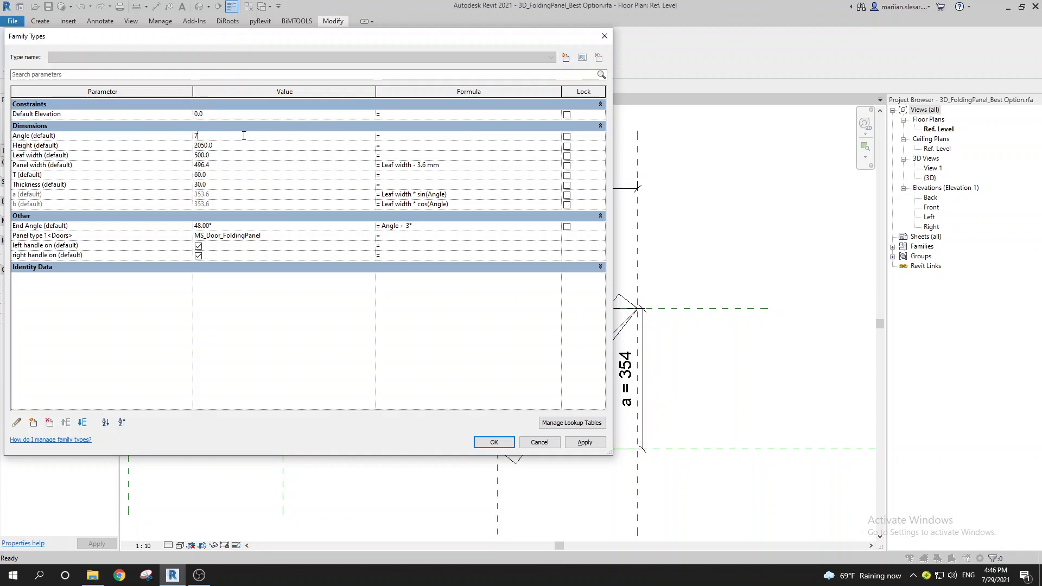
left_click(597, 445)
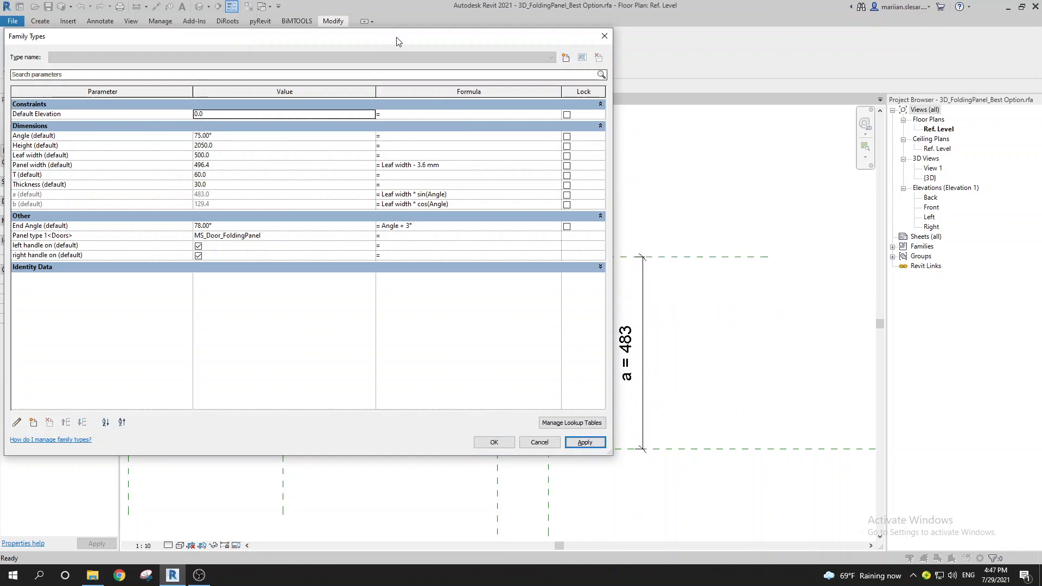
left_click_drag(396, 36, 101, 56)
left_click_drag(201, 57, 361, 36)
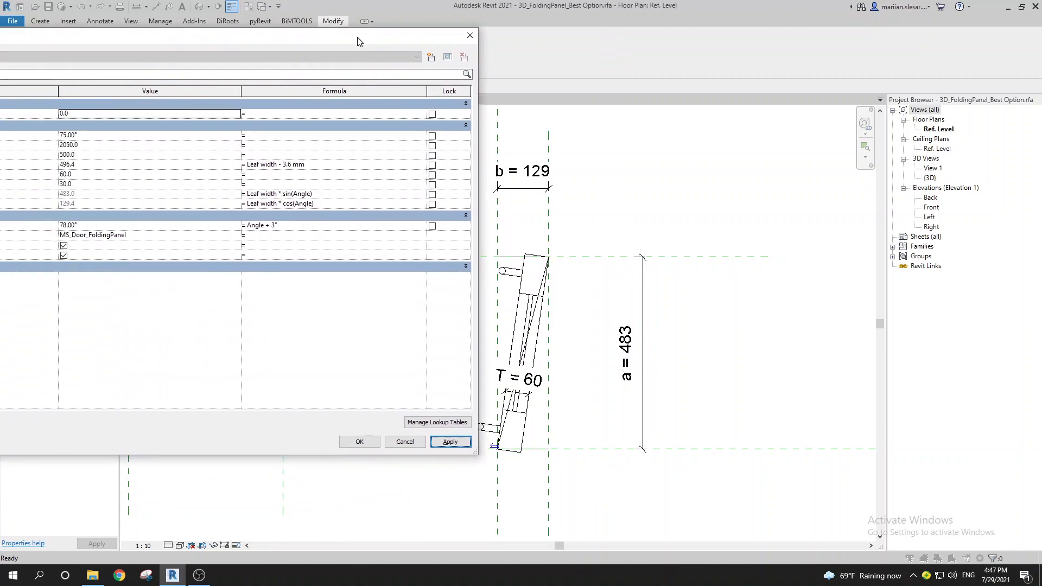
Step: Set the skeleton's End Angle to 20° and apply it to flex the panel
left_click(100, 227)
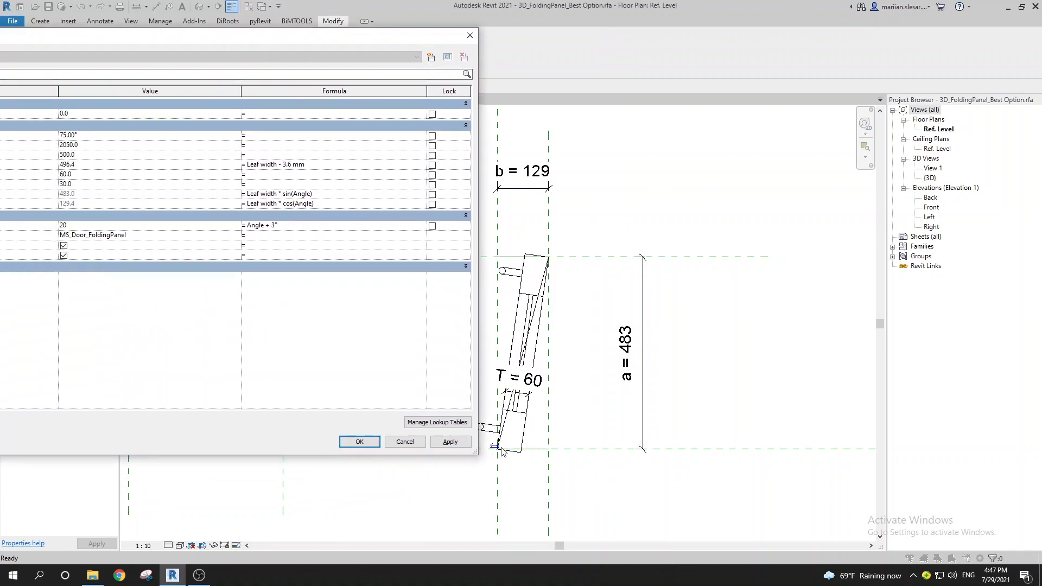
left_click(449, 442)
left_click(360, 442)
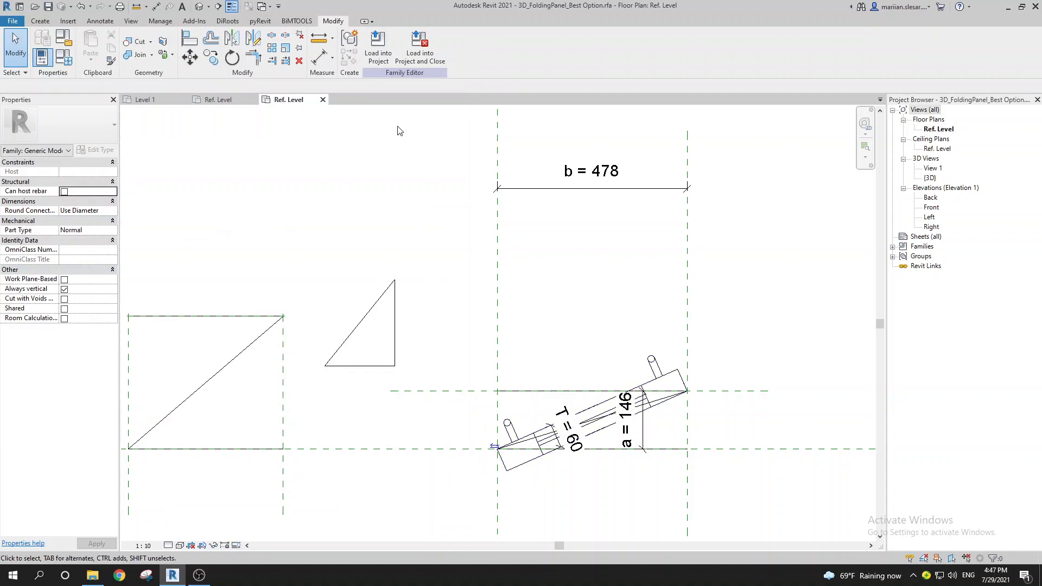
Step: Switch to the MS_CompleteFoldingDoor family's Ref. Level plan and examine the chain of folding panels and the text notes beside it
left_click(221, 101)
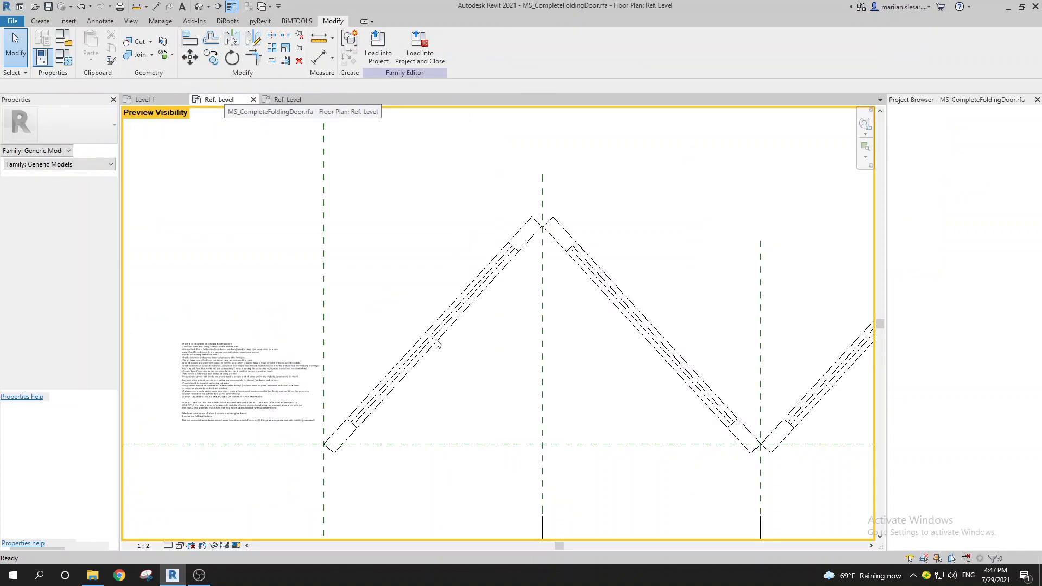
scroll(415, 358, "down", 2)
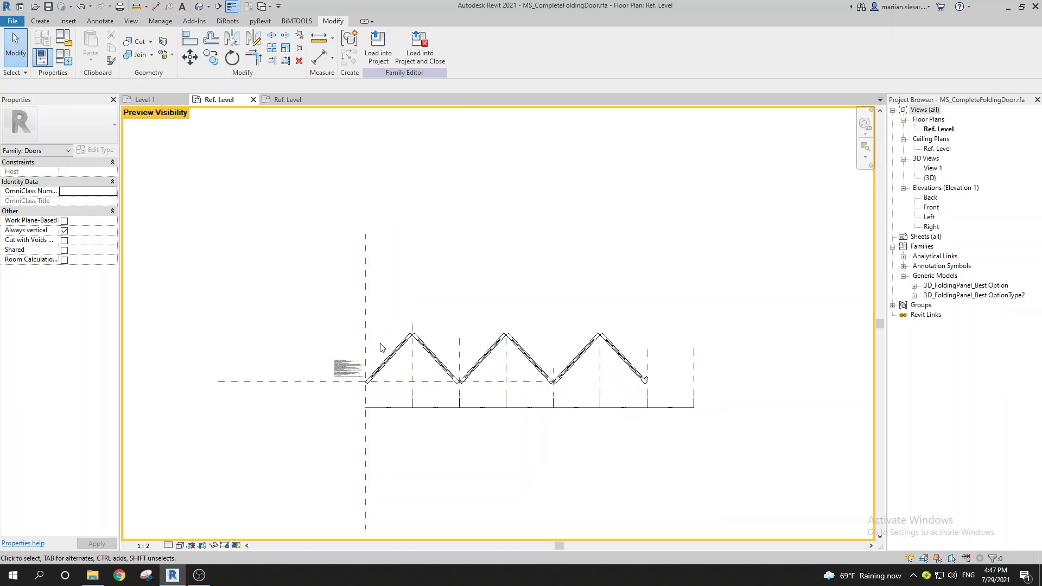
scroll(373, 398, "up", 3)
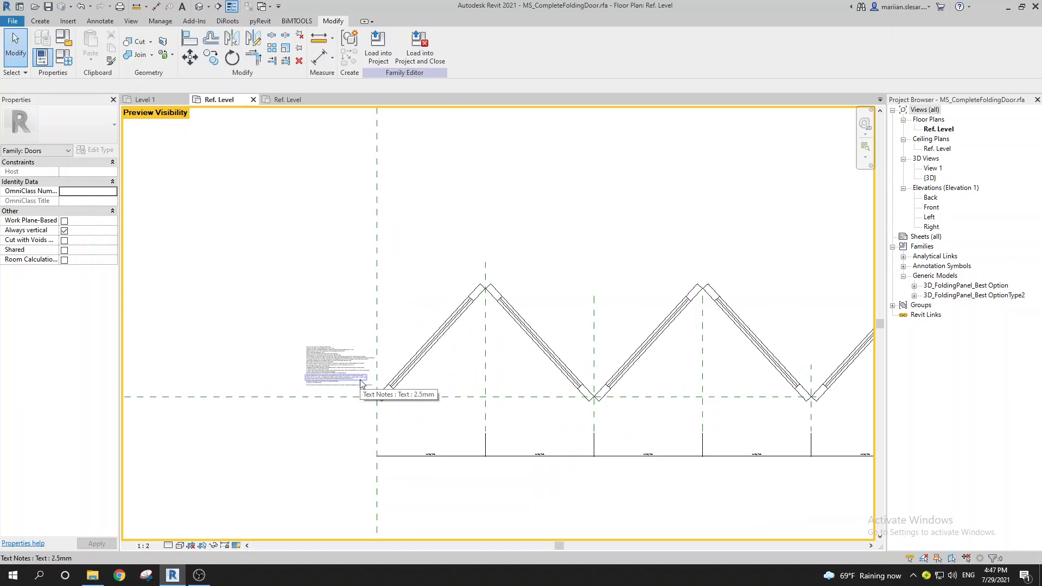
middle_click_drag(398, 418, 387, 412)
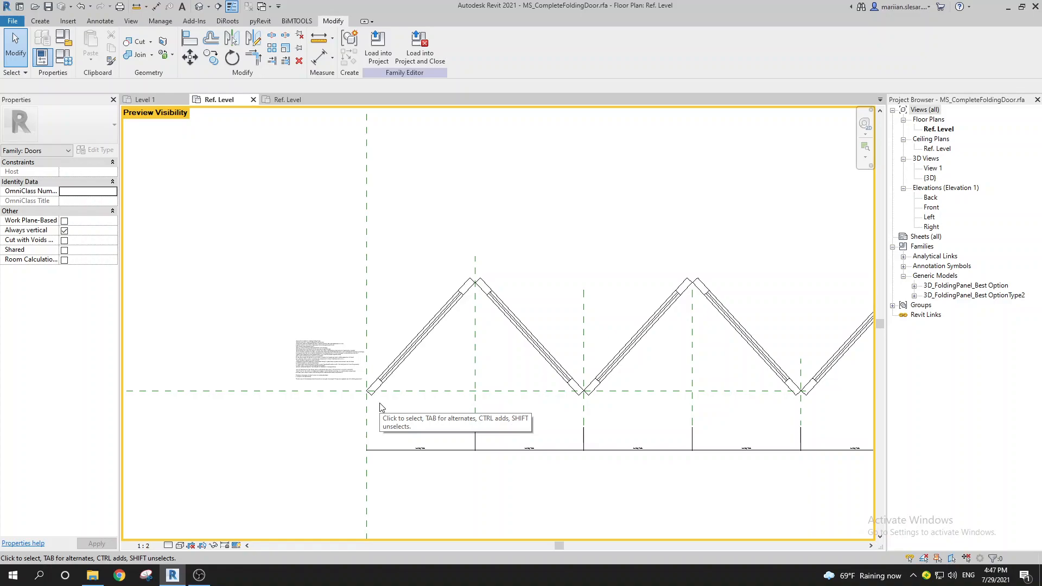
scroll(380, 408, "down", 2)
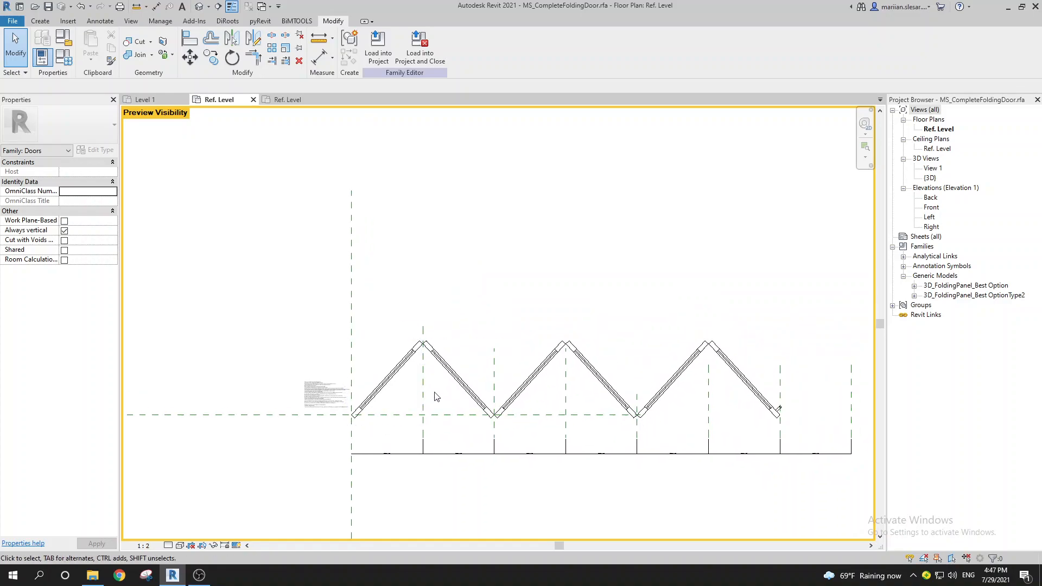
middle_click_drag(432, 395, 401, 397)
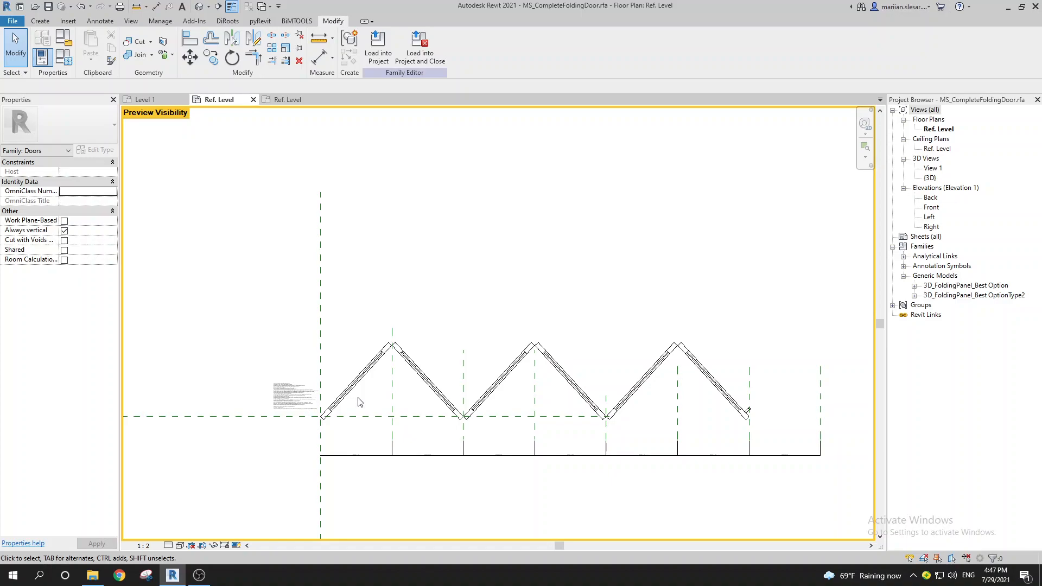
scroll(444, 404, "up", 1)
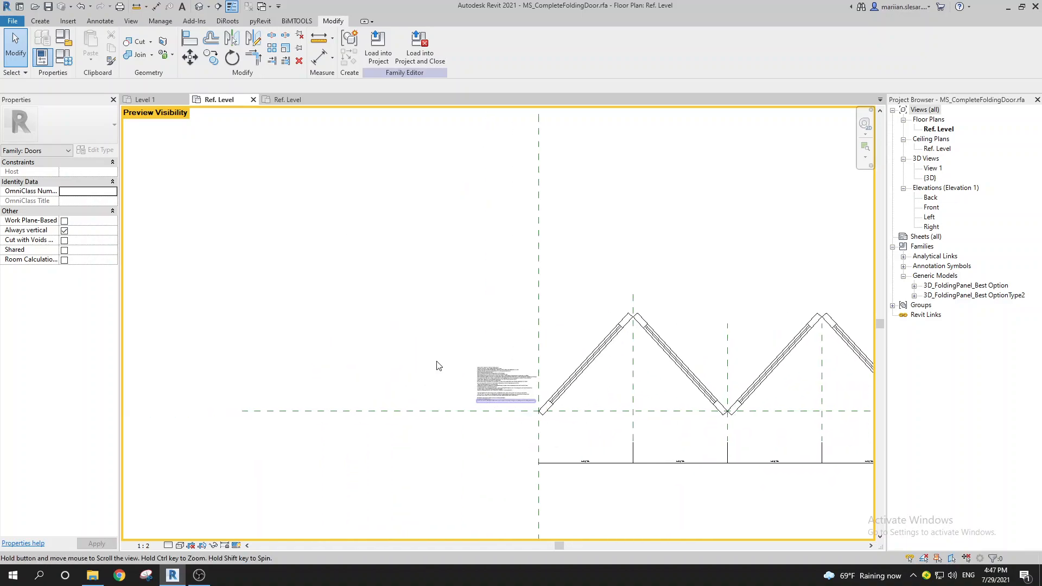
Step: Review the complete door's family parameters, and inspect the properties of the Count parameter without changing them
left_click(61, 57)
scroll(209, 282, "down", 5)
scroll(209, 282, "up", 4)
scroll(209, 282, "up", 1)
left_click(74, 352)
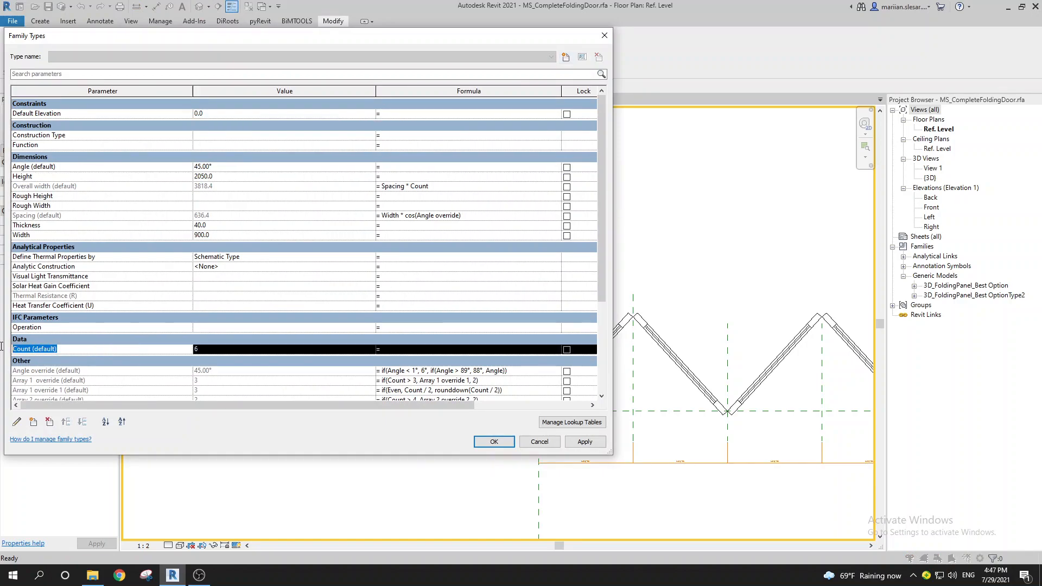
left_click(30, 341)
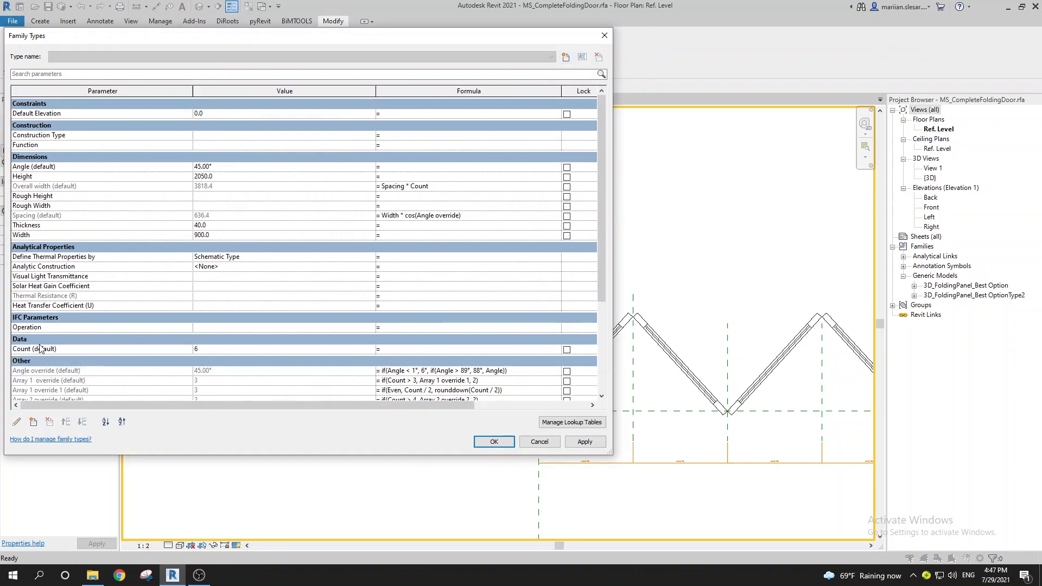
left_click_drag(32, 349, 2, 350)
left_click(16, 422)
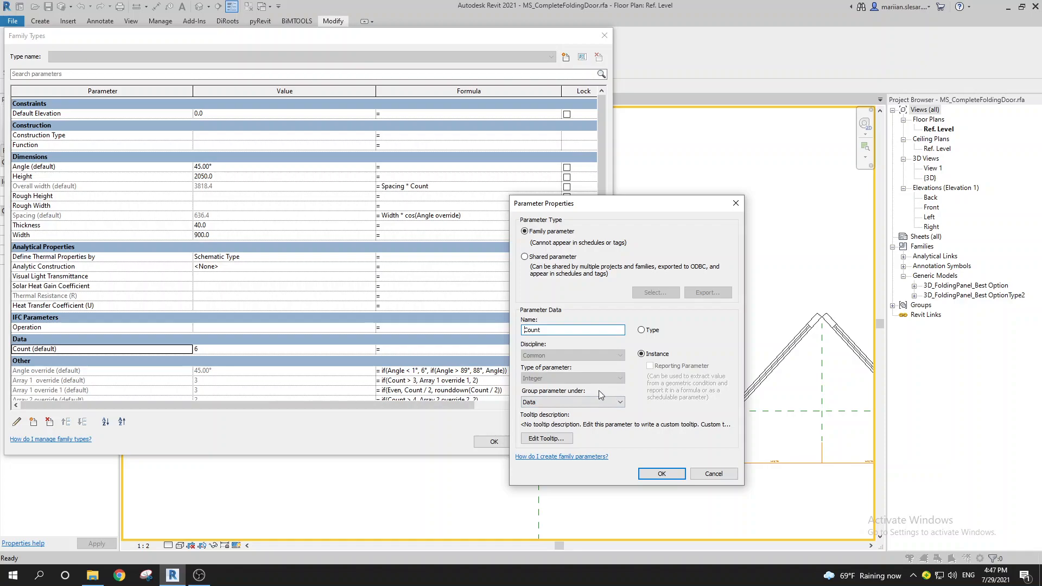
left_click(662, 473)
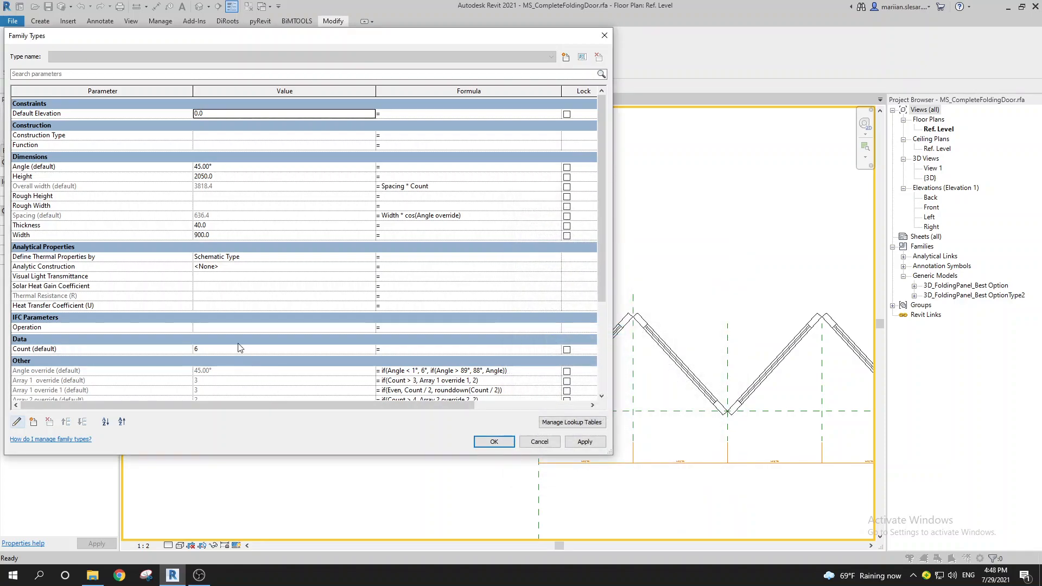
Step: Set the folding door's Count to 1 and apply it
left_click_drag(345, 42, 228, 47)
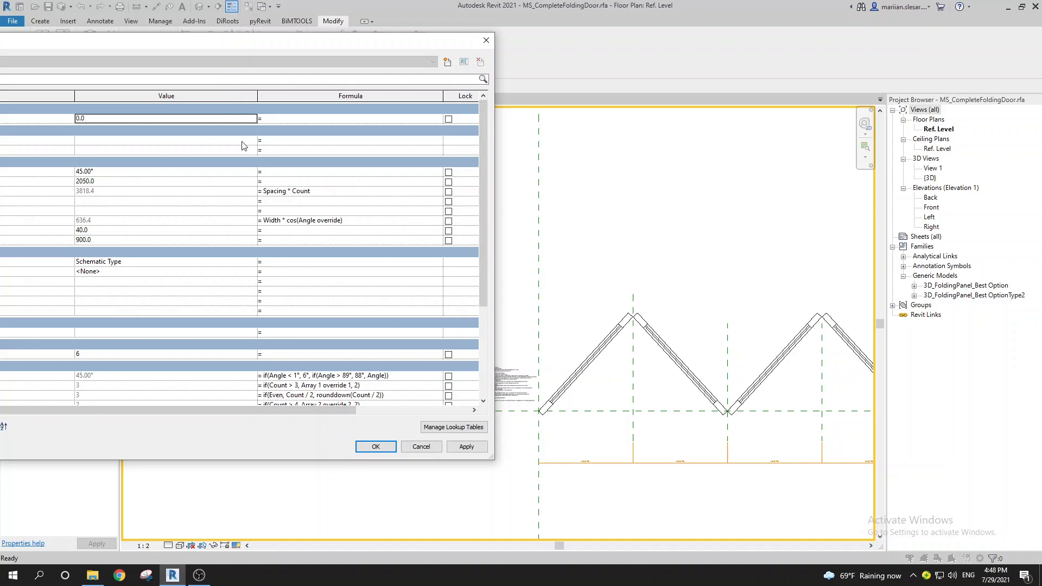
left_click(125, 355)
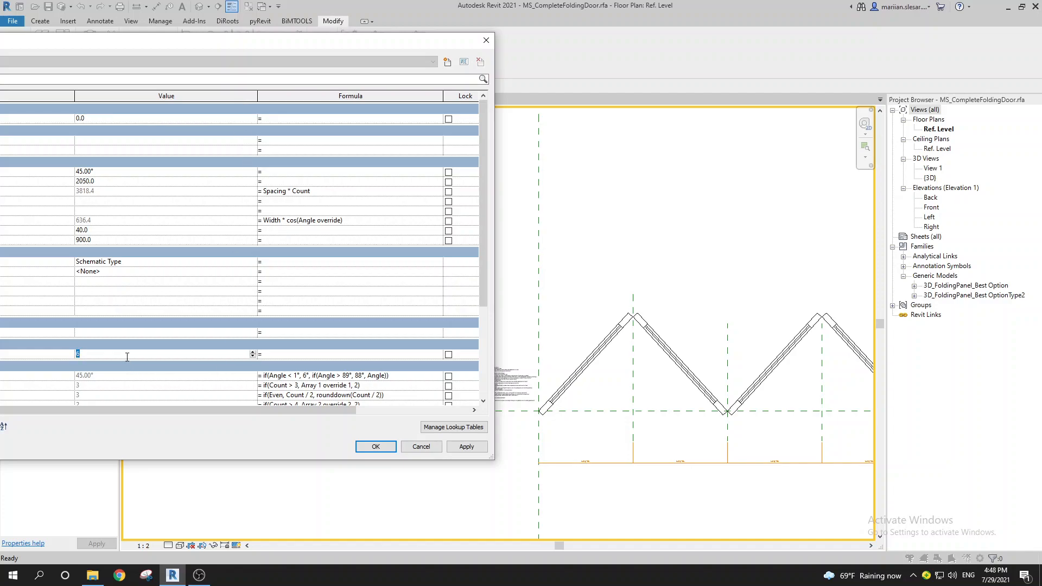
left_click(465, 447)
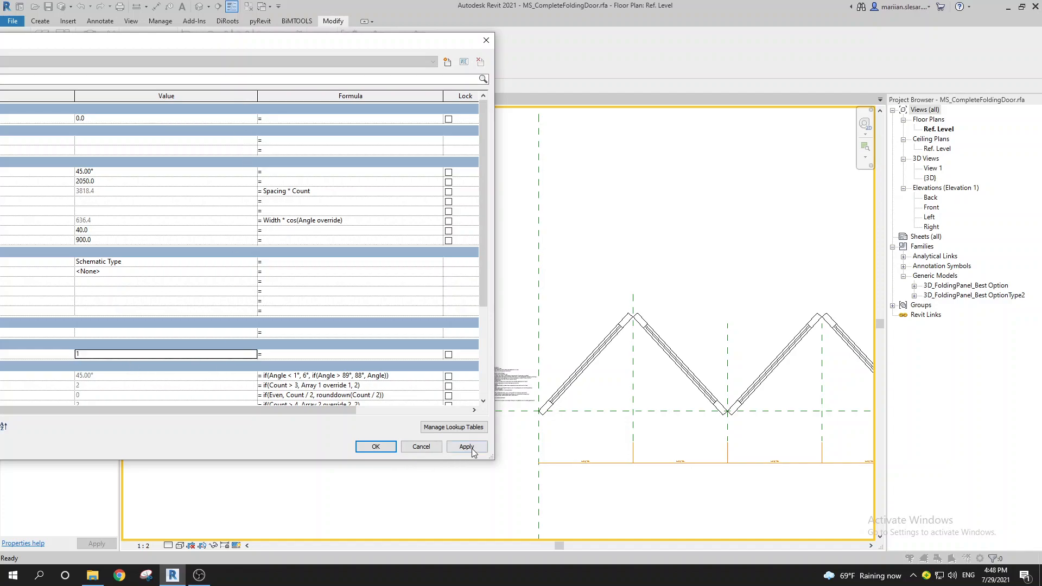
left_click(375, 447)
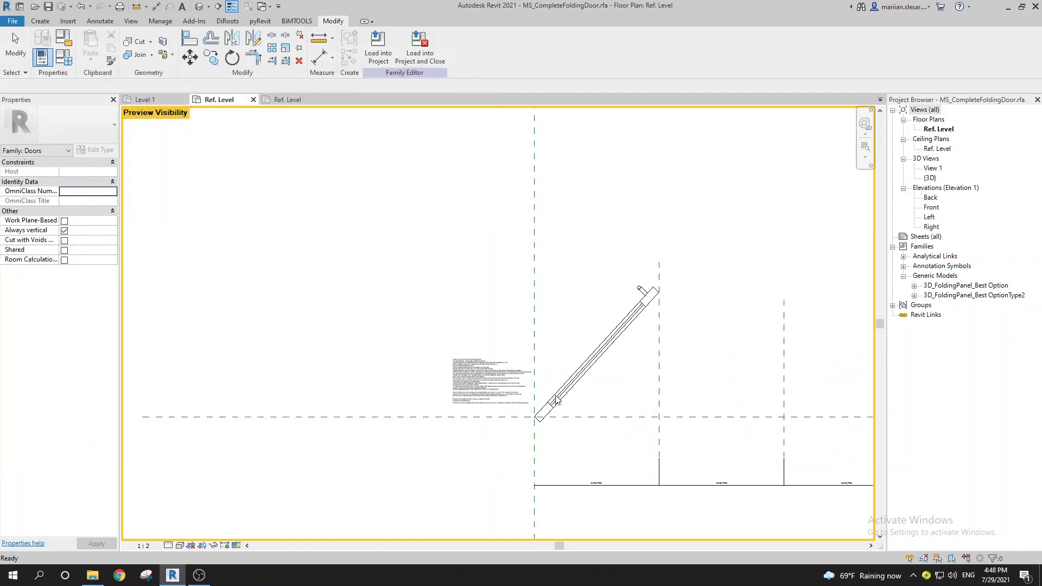
Step: Inspect which family parameter controls the single panel's Visible property, then close the association and deselect the panel
left_click(544, 413)
middle_click_drag(563, 437, 602, 445)
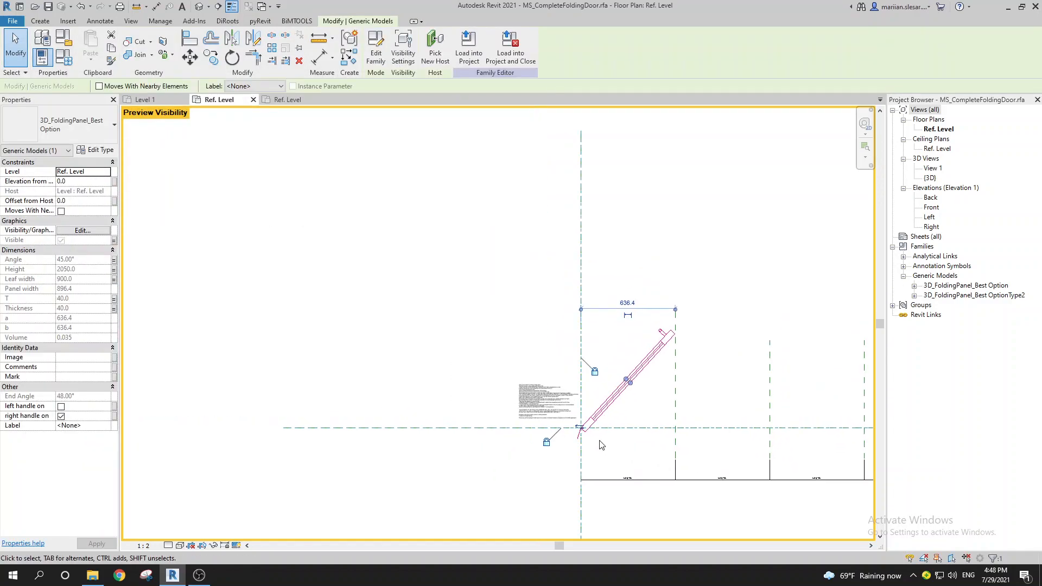
left_click(114, 240)
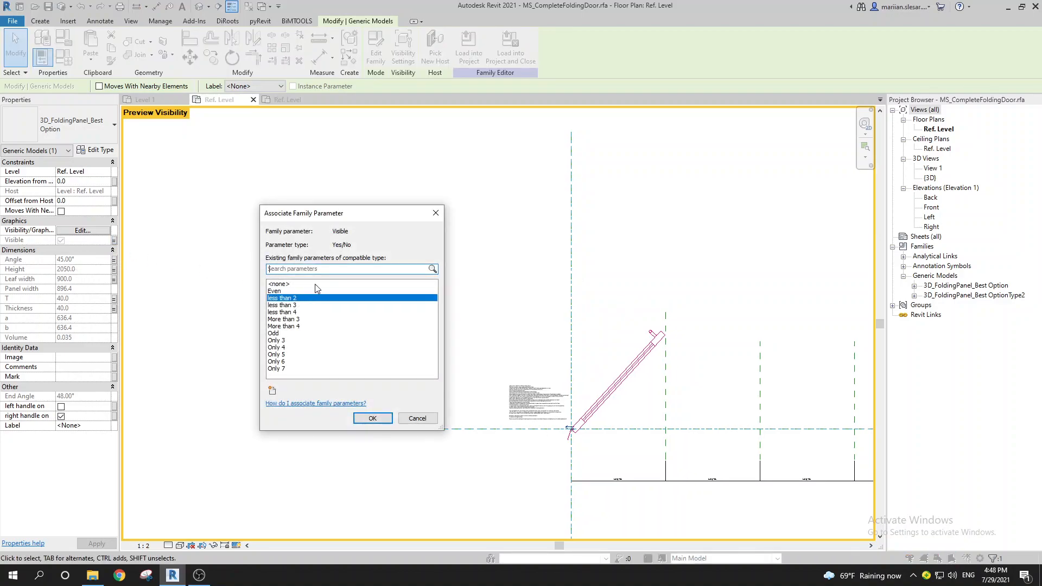
left_click(436, 213)
middle_click_drag(423, 303, 461, 306)
left_click(461, 308)
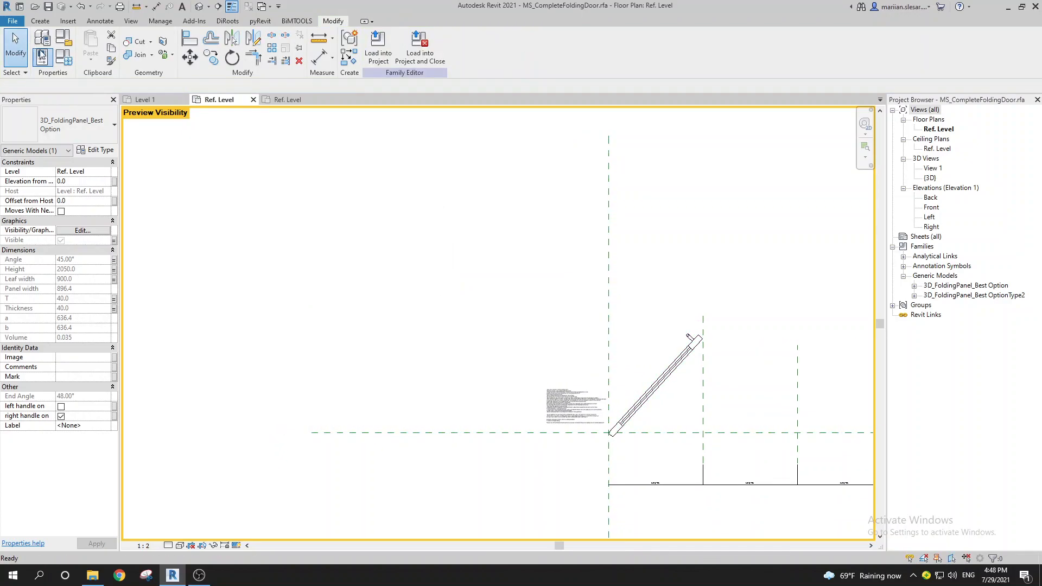
Step: Set the folding door's Count to 2 and apply it
left_click(40, 53)
scroll(235, 340, "down", 2)
double_click(216, 312)
type("2")
left_click(574, 447)
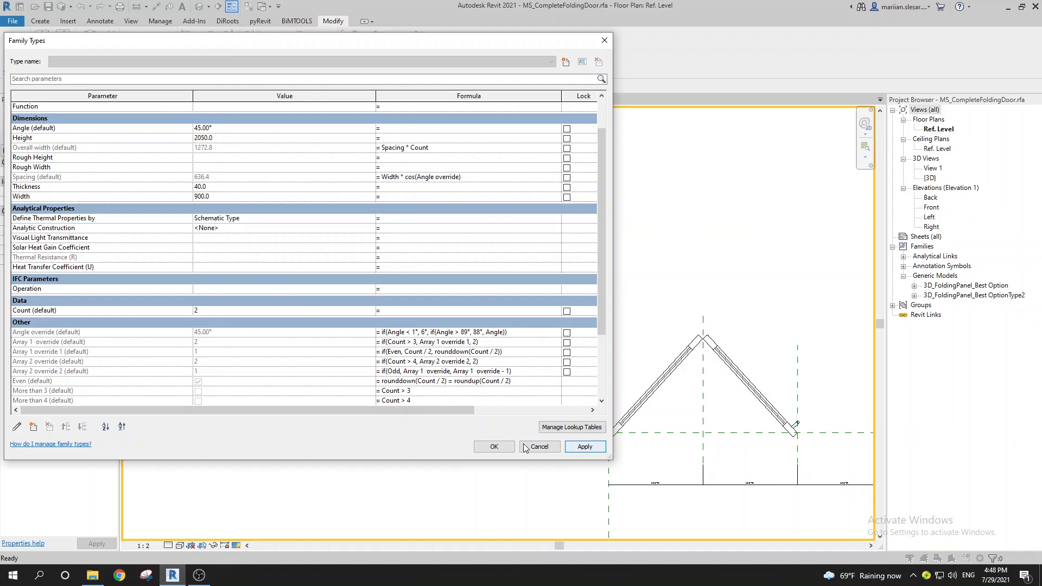
left_click(494, 447)
Step: Compare the two door panels and inspect which family parameter controls the second panel's Visible property
scroll(545, 388, "up", 2)
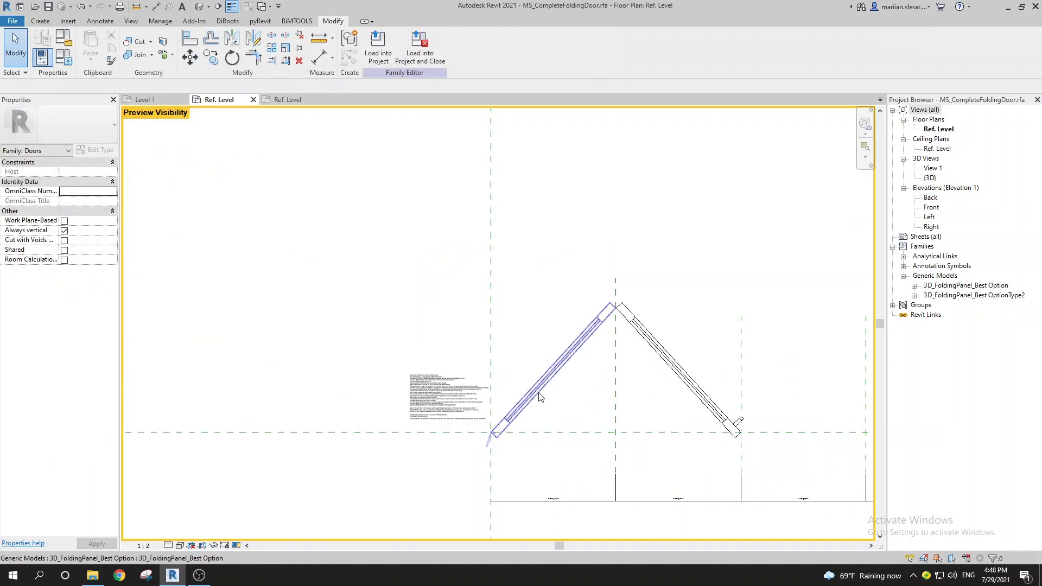
left_click(673, 367)
scroll(601, 384, "down", 1)
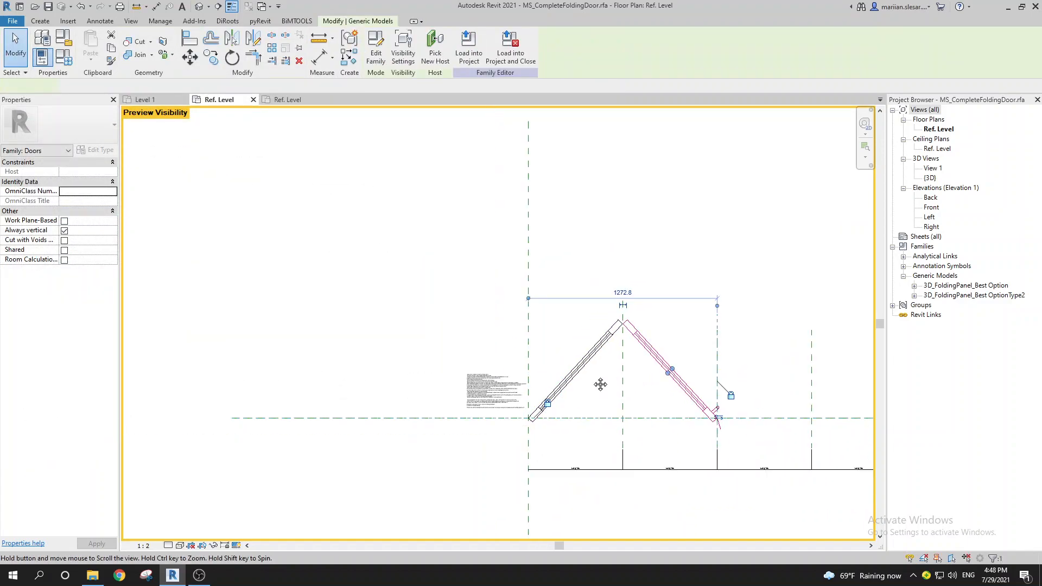
left_click(575, 404)
middle_click_drag(574, 400, 518, 390)
left_click(539, 356)
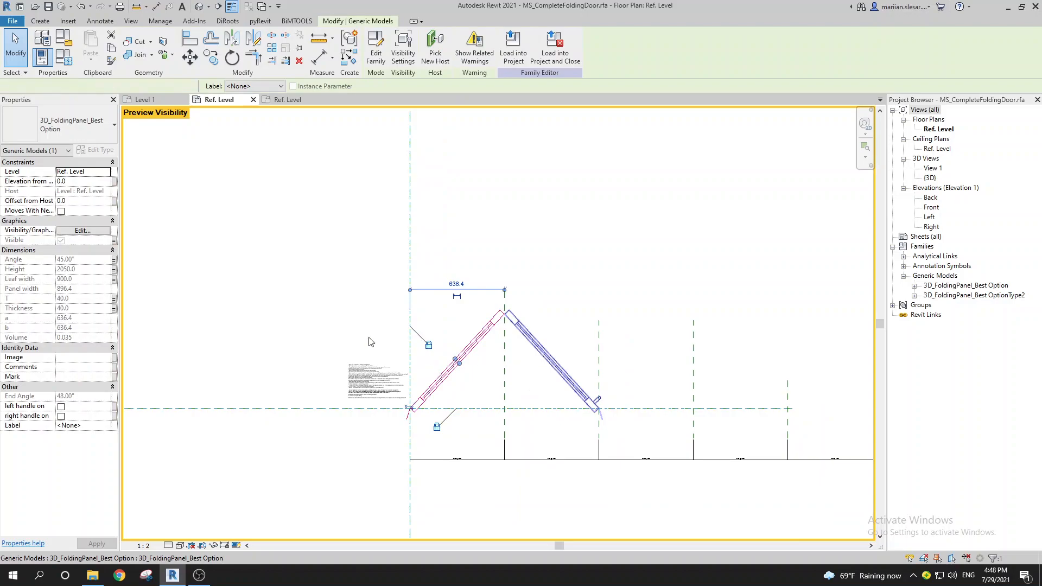
left_click(545, 353)
left_click(114, 240)
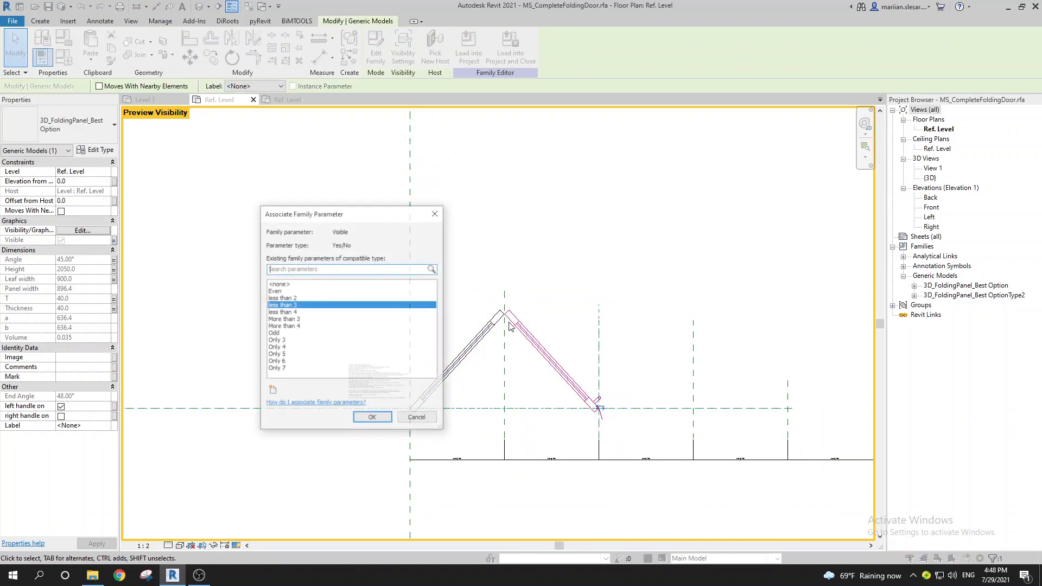
left_click(436, 213)
middle_click_drag(426, 296, 465, 310)
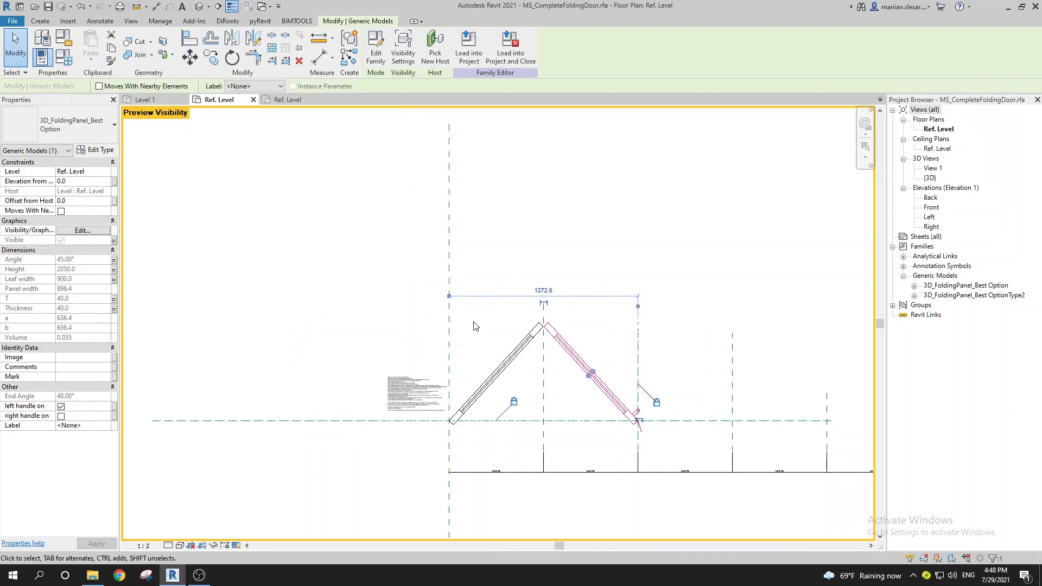
Step: Review the Count value and the Count-based visibility formulas in the door's family parameters, then close them
scroll(373, 347, "up", 3)
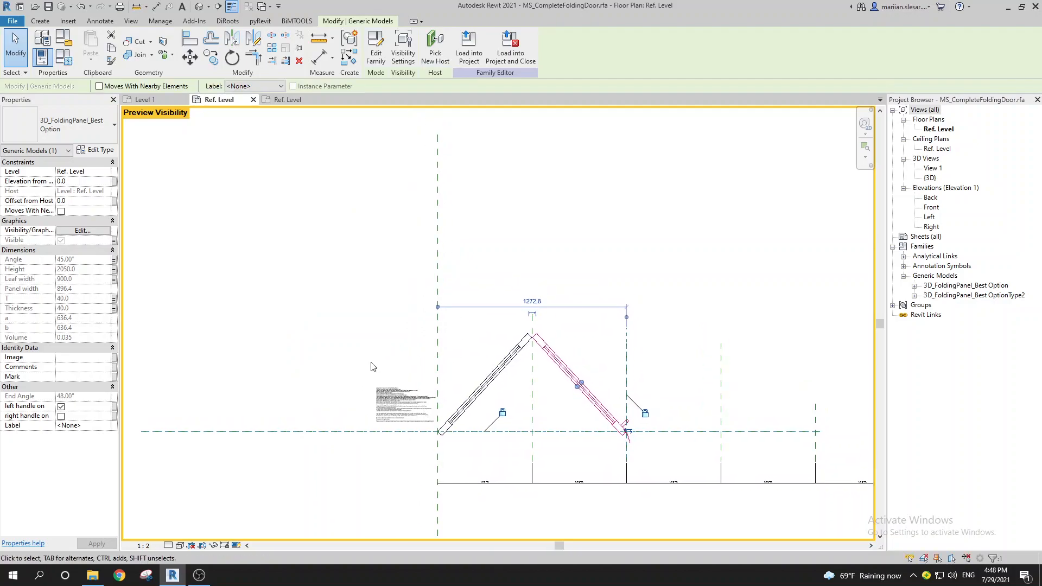
middle_click_drag(369, 359, 409, 363)
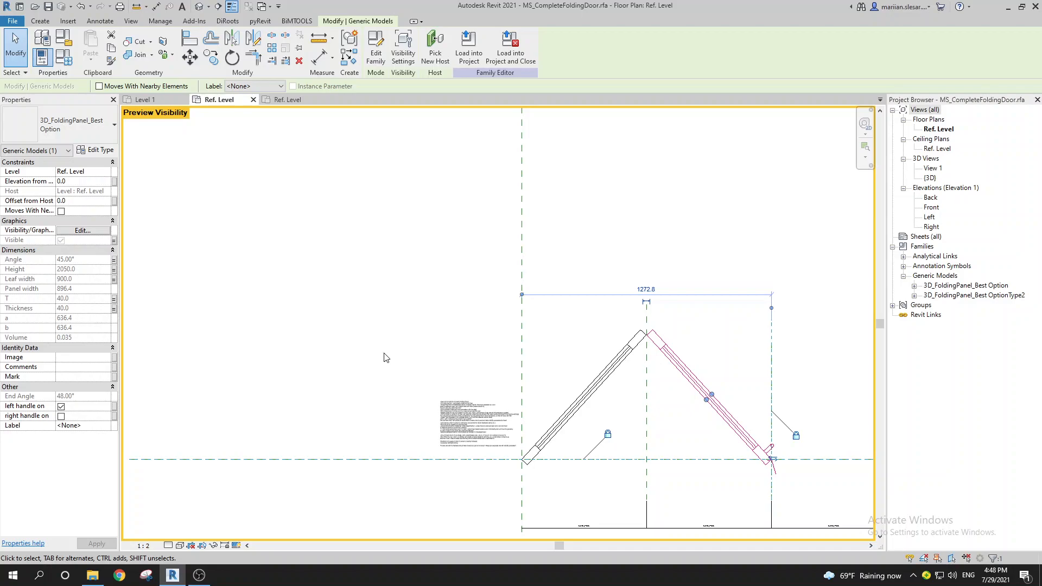
key("Escape")
key("f")
key("t")
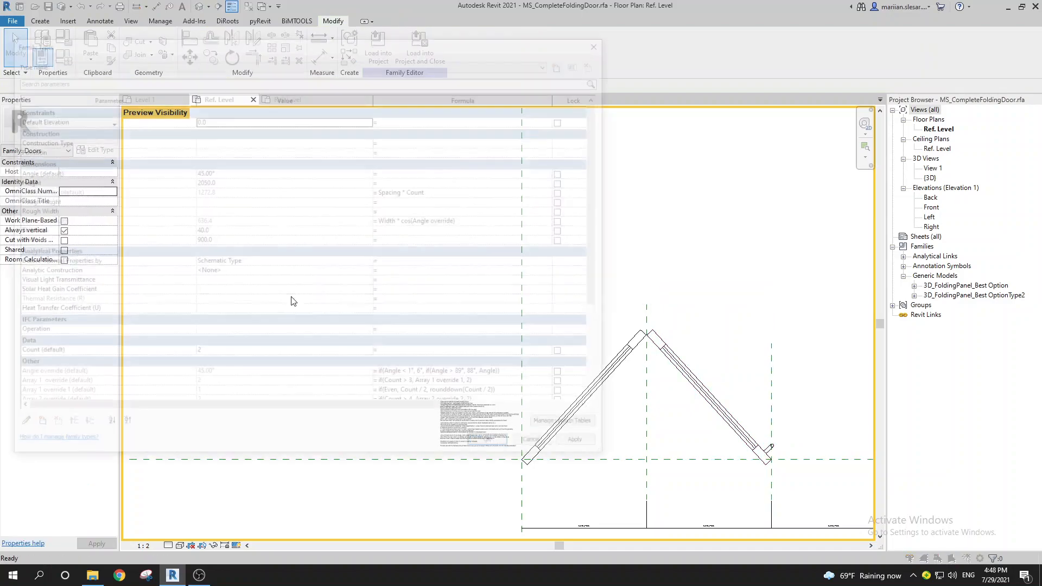
left_click(224, 354)
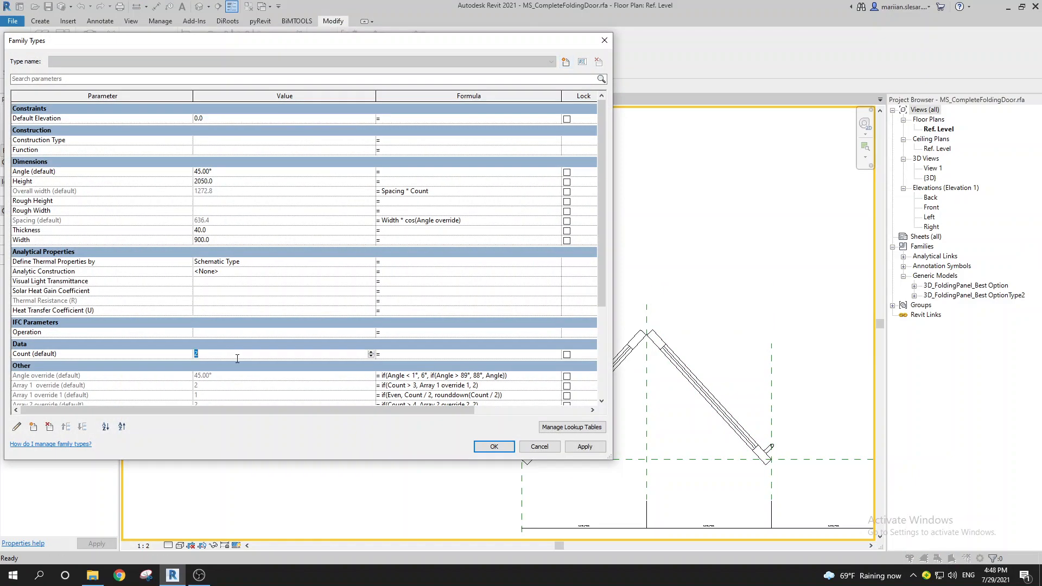
scroll(262, 393, "down", 2)
scroll(102, 346, "down", 3)
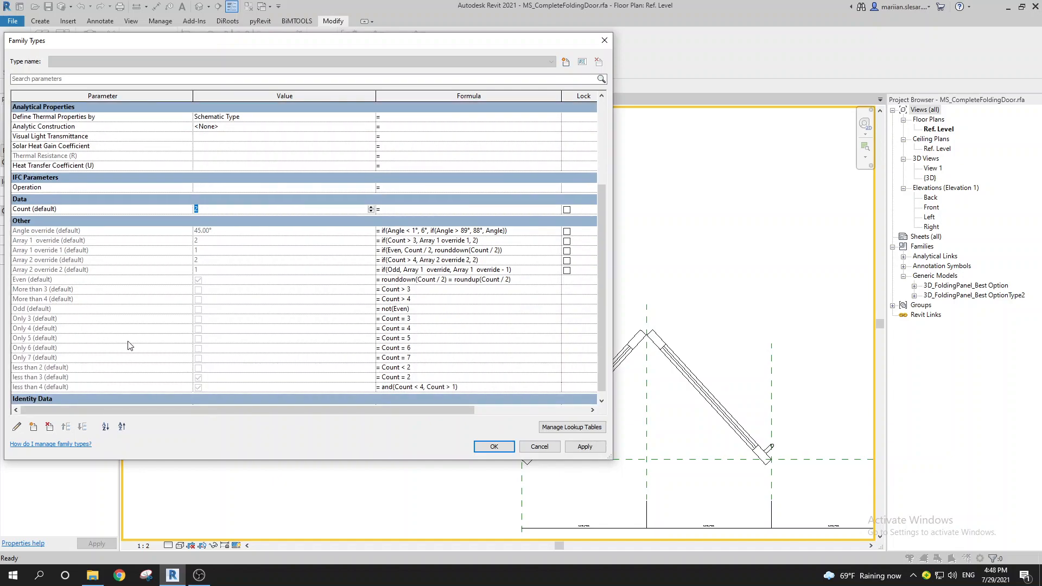
scroll(138, 347, "up", 1)
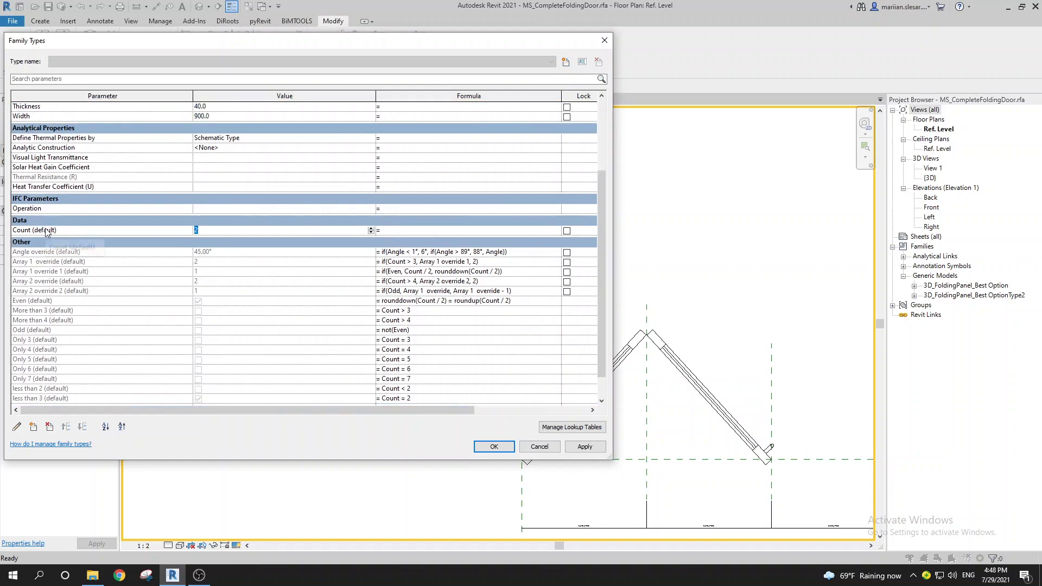
left_click(491, 449)
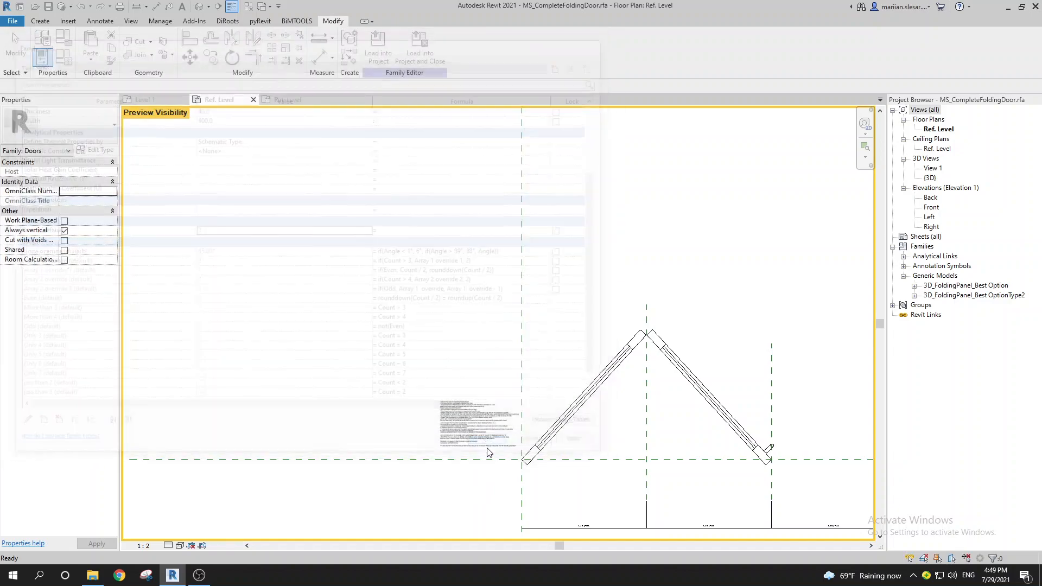
Step: Examine the handle at the free end of the second door panel and the panel's handle settings, then deselect it
middle_click_drag(640, 434, 503, 406)
mouse_move(596, 432)
middle_mouse_down()
mouse_move(536, 407)
mouse_move(534, 420)
middle_mouse_up()
scroll(562, 406, "up", 1)
scroll(561, 406, "up", 2)
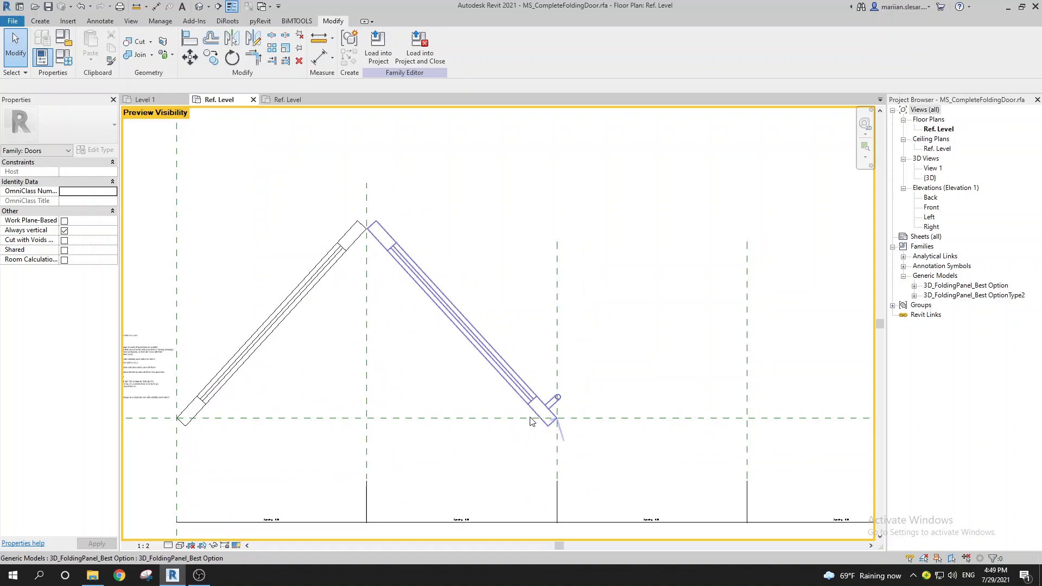
scroll(421, 378, "down", 2)
middle_click_drag(421, 379, 429, 384)
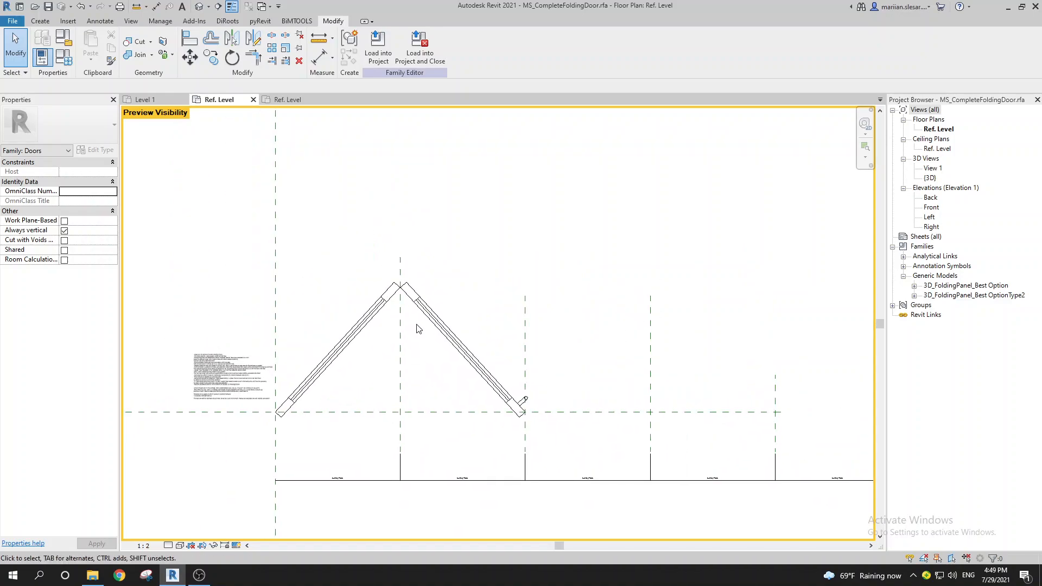
left_click(513, 406)
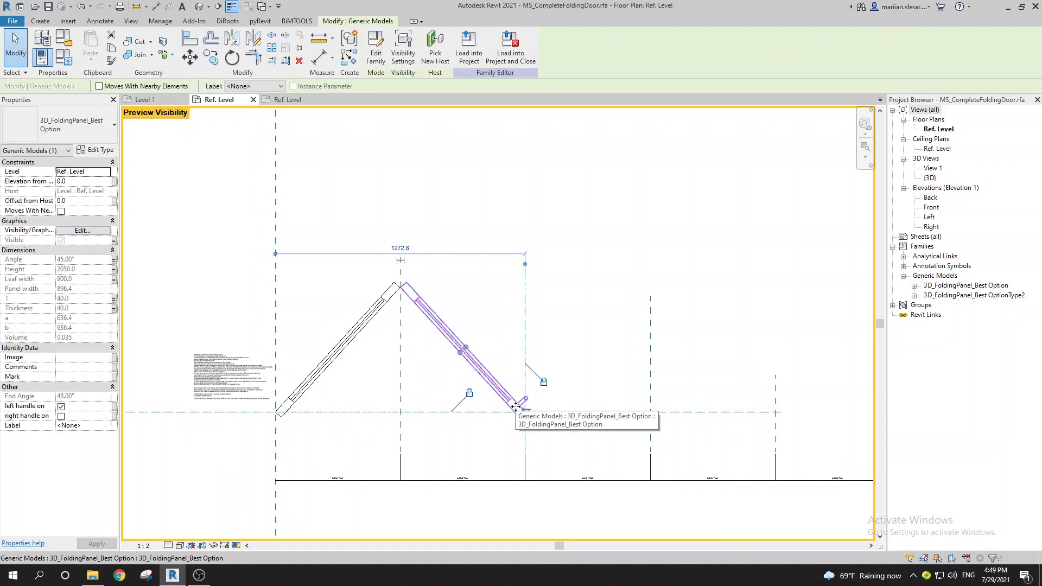
scroll(520, 412, "up", 2)
scroll(525, 395, "up", 2)
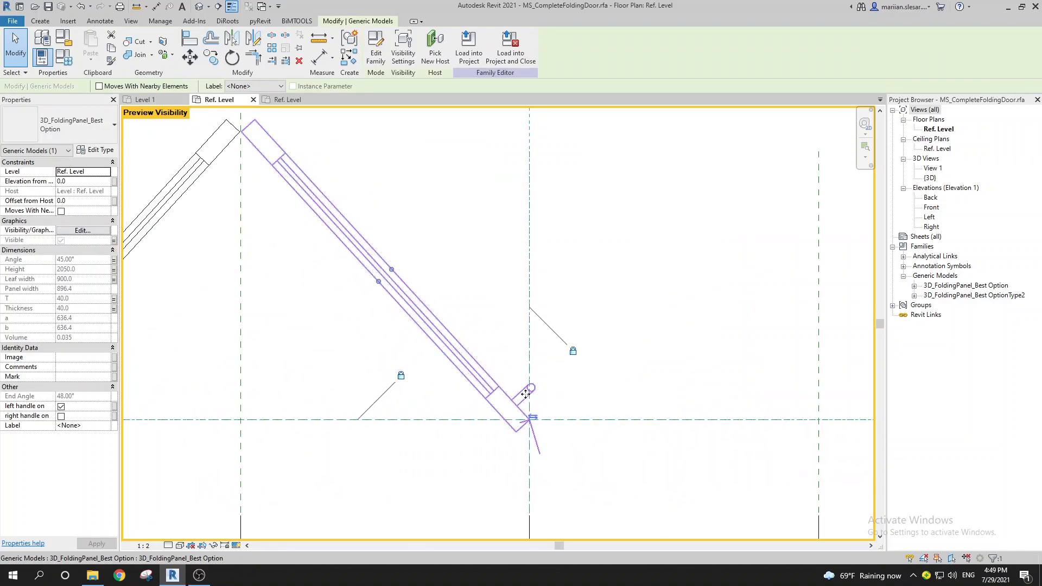
scroll(520, 399, "up", 2)
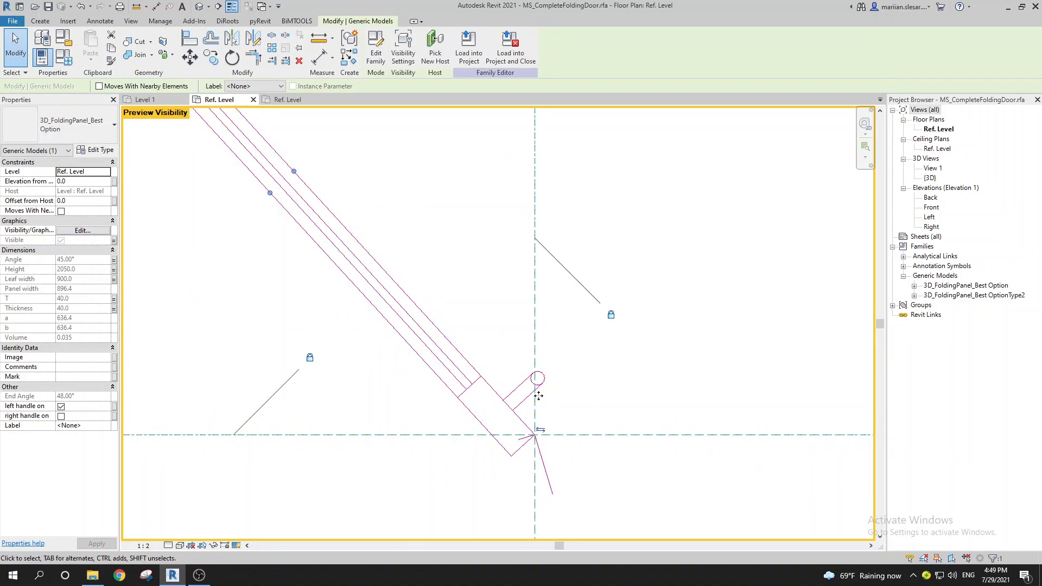
key("Escape")
scroll(407, 388, "down", 5)
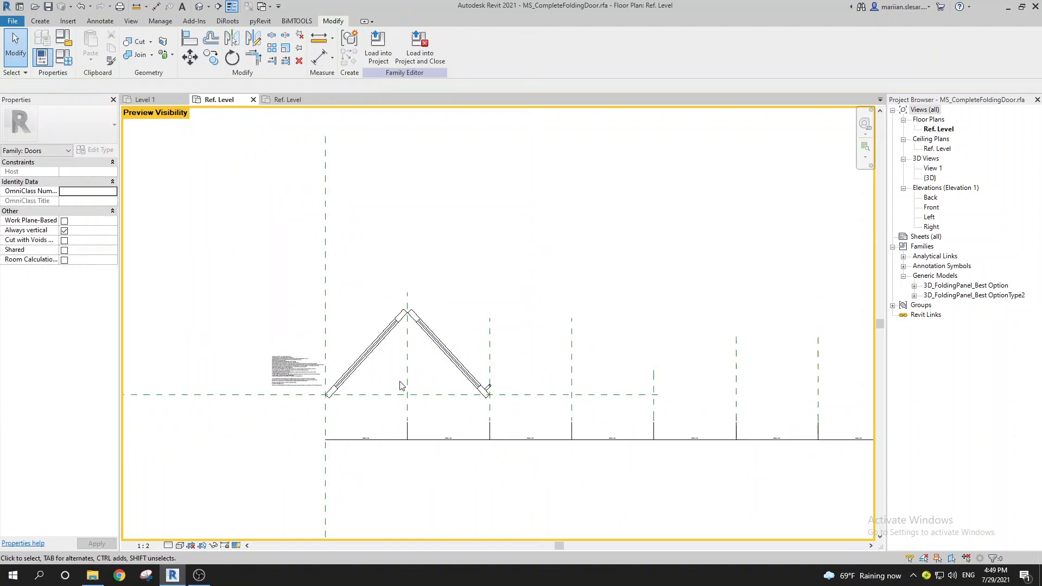
Step: Set the folding door's Count to 3 and apply it
scroll(378, 394, "up", 3)
middle_click_drag(512, 397, 378, 397)
middle_click_drag(302, 315, 430, 355)
scroll(431, 360, "down", 4)
left_click(63, 56)
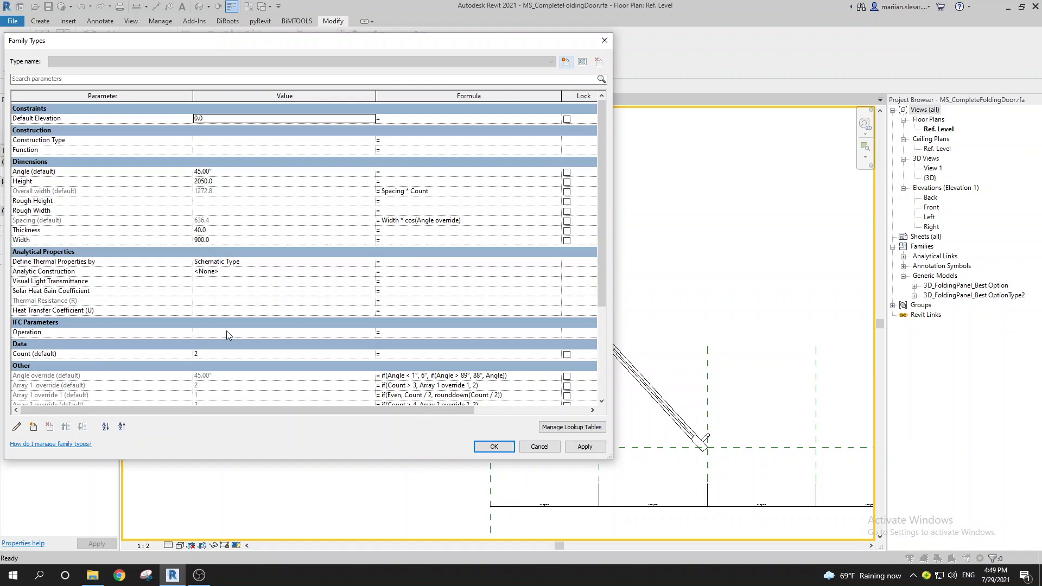
scroll(233, 354, "down", 1)
left_click(222, 313)
type("3")
left_click(585, 446)
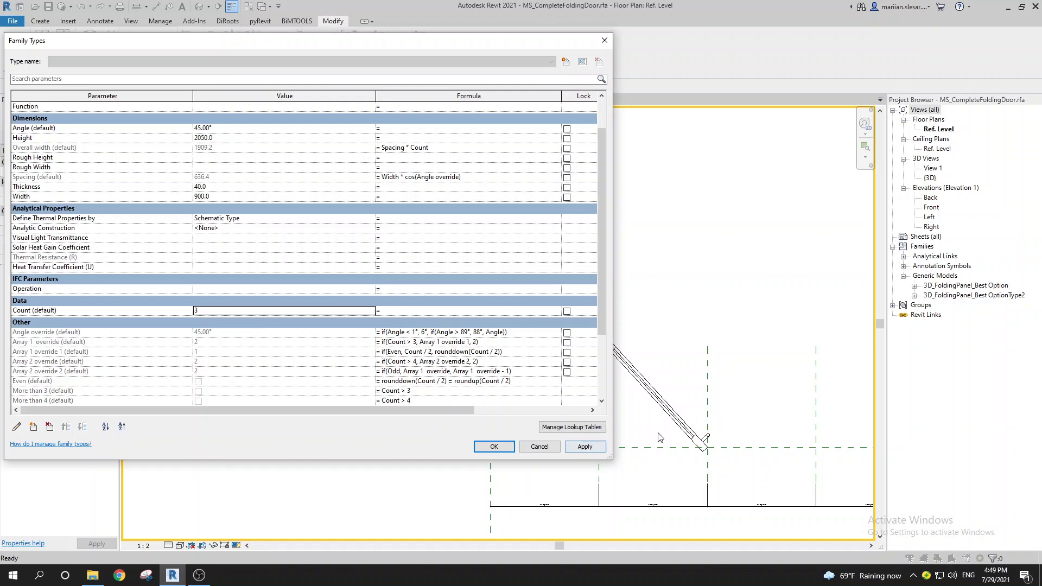
left_click(494, 446)
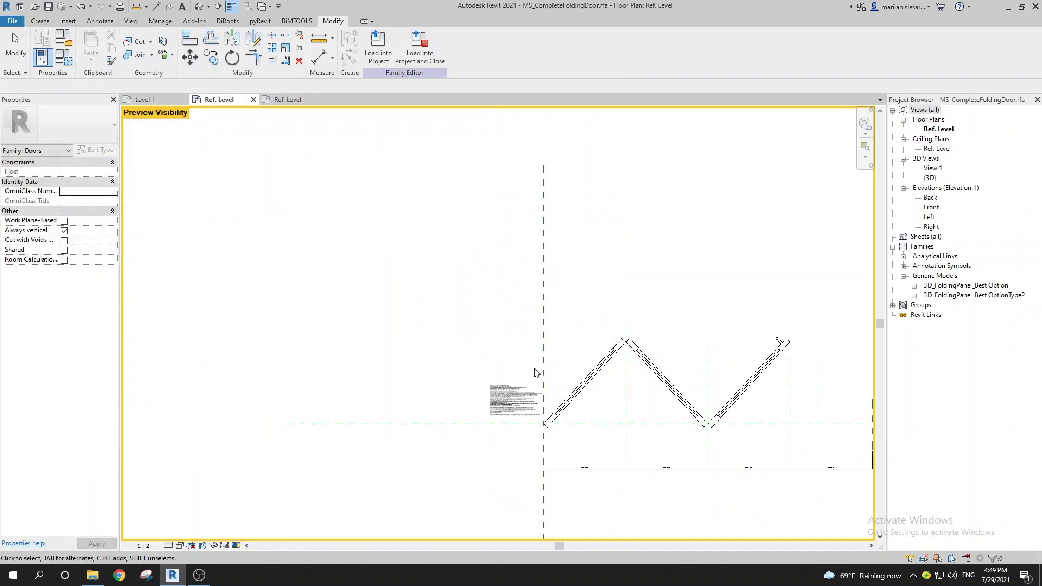
Step: Set the folding door's Count to 7 and apply it
middle_click_drag(648, 400, 408, 382)
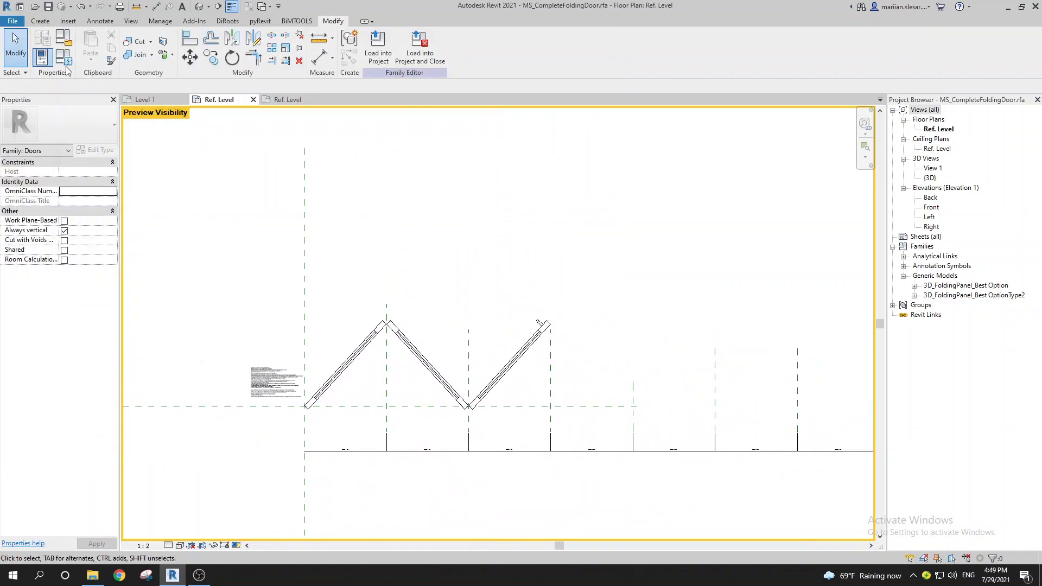
key("f")
key("t")
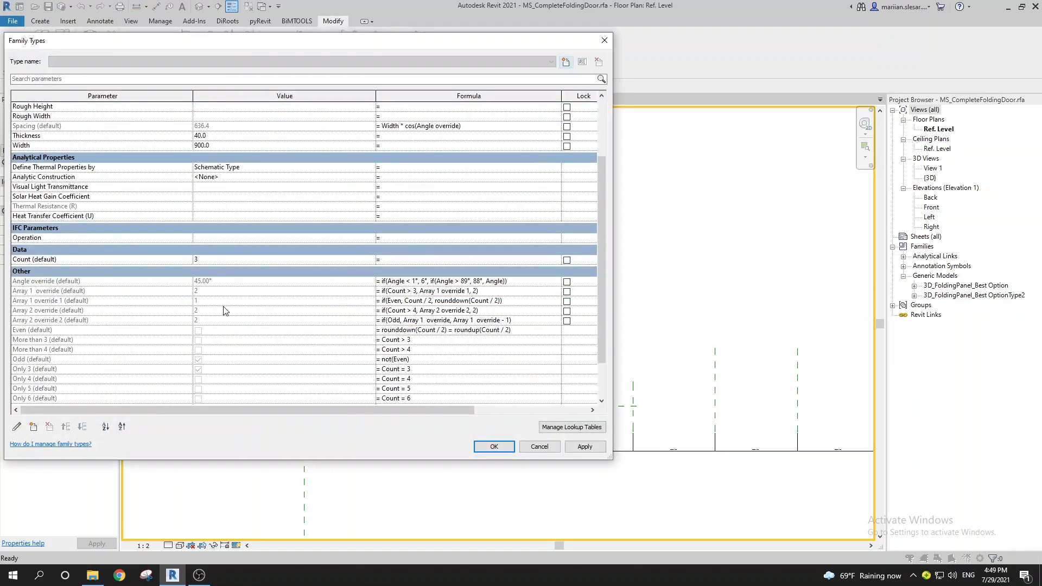
left_click(224, 259)
left_click(585, 447)
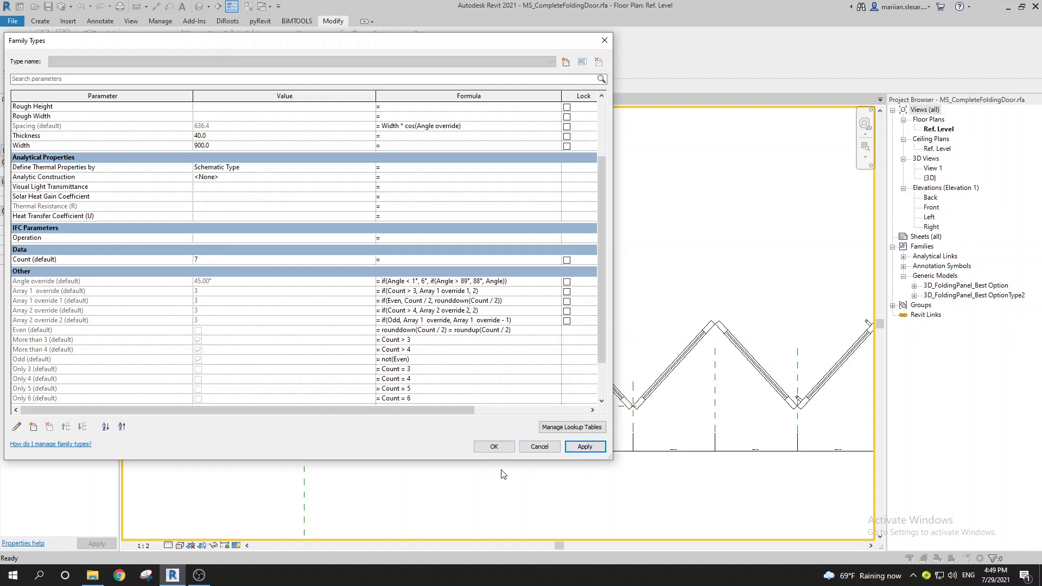
left_click(494, 447)
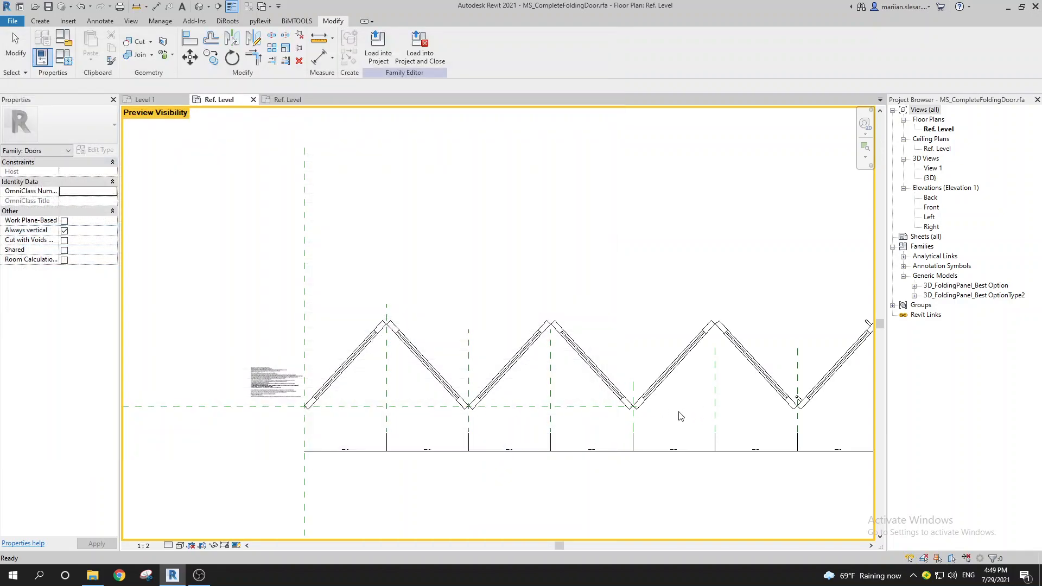
Step: Inspect which family parameter controls the Visible property of the panel inside the first array group, then leave group editing
scroll(612, 348, "down", 3)
middle_click_drag(612, 348, 500, 354)
scroll(682, 350, "up", 2)
middle_click_drag(263, 351, 458, 367)
scroll(458, 369, "up", 3)
left_click(378, 384)
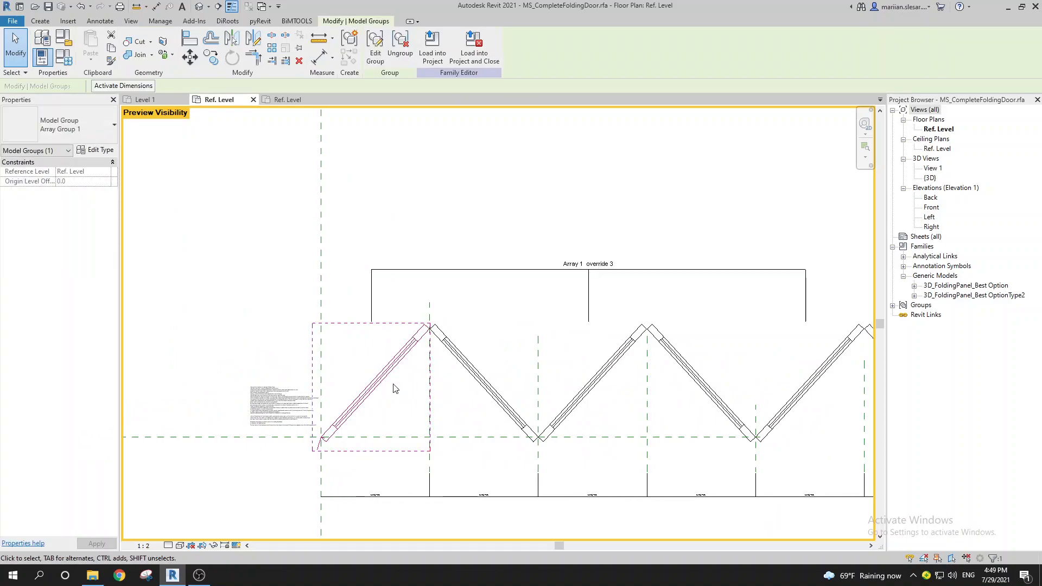
scroll(395, 399, "down", 2)
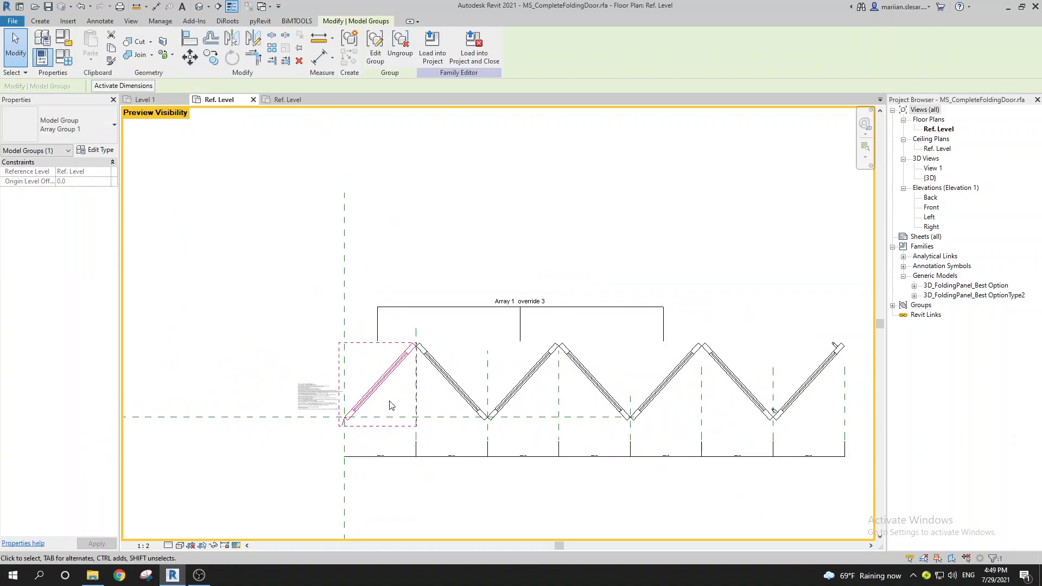
double_click(391, 388)
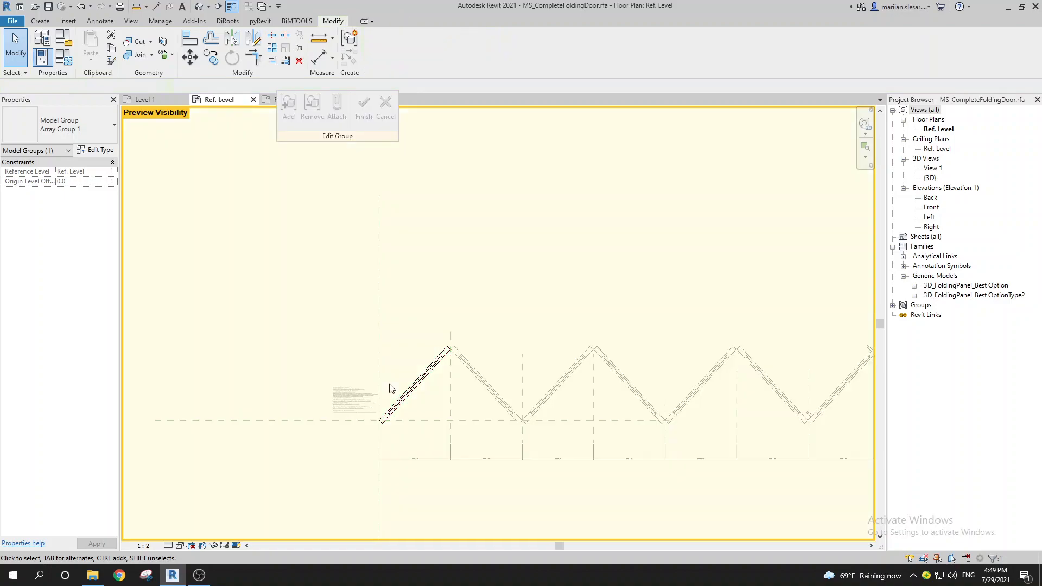
left_click(412, 388)
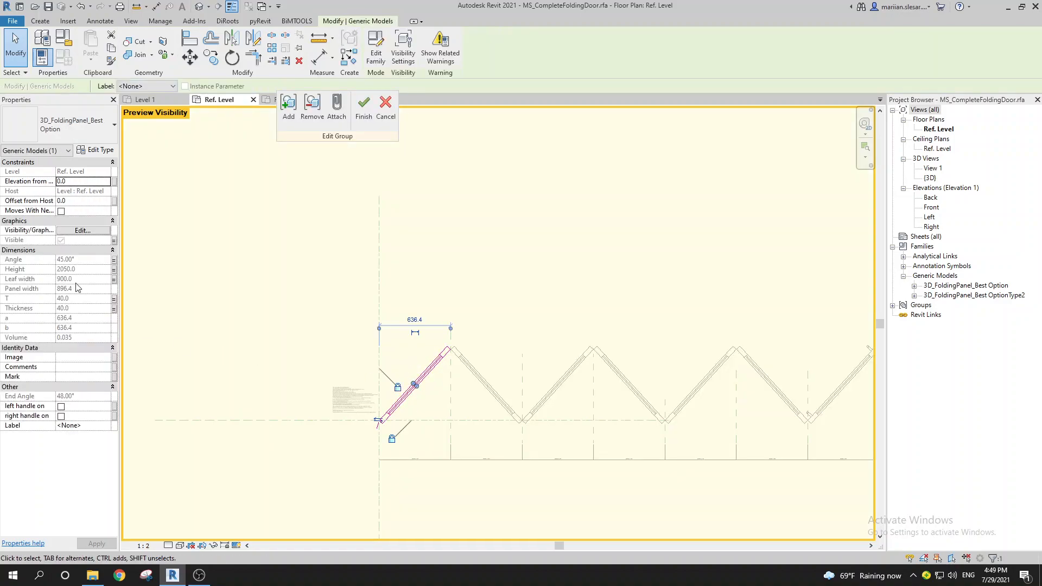
left_click(114, 240)
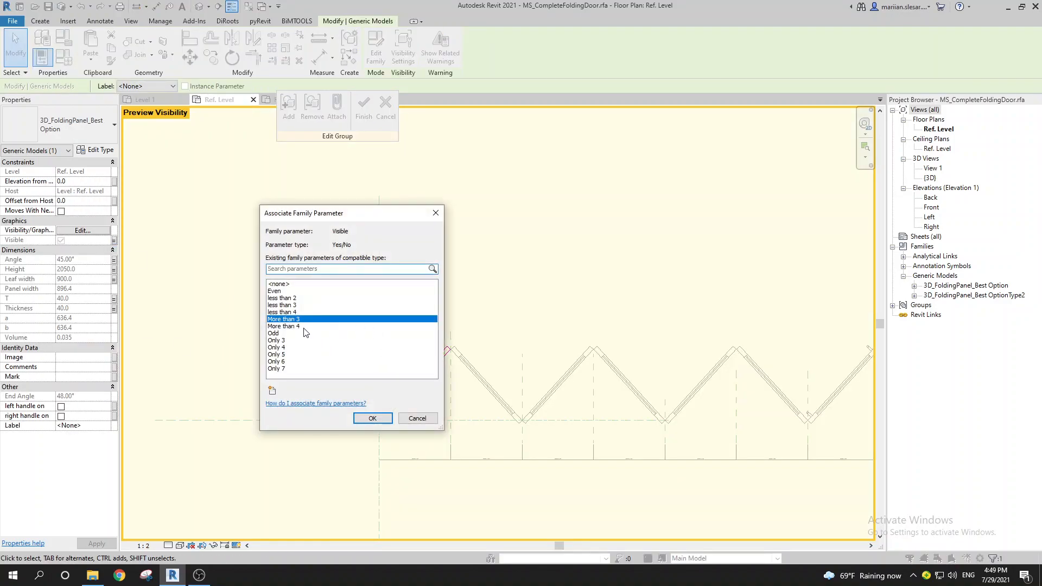
left_click(372, 418)
middle_click_drag(494, 354, 408, 364)
key("Escape")
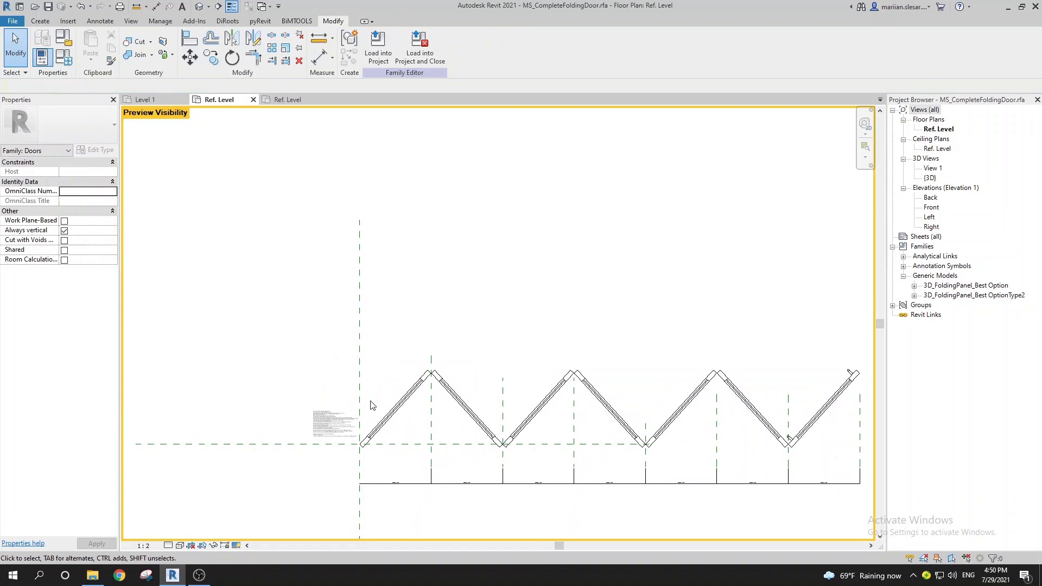
Step: Set the folding door's Count back to 1 and apply it
left_click(237, 546)
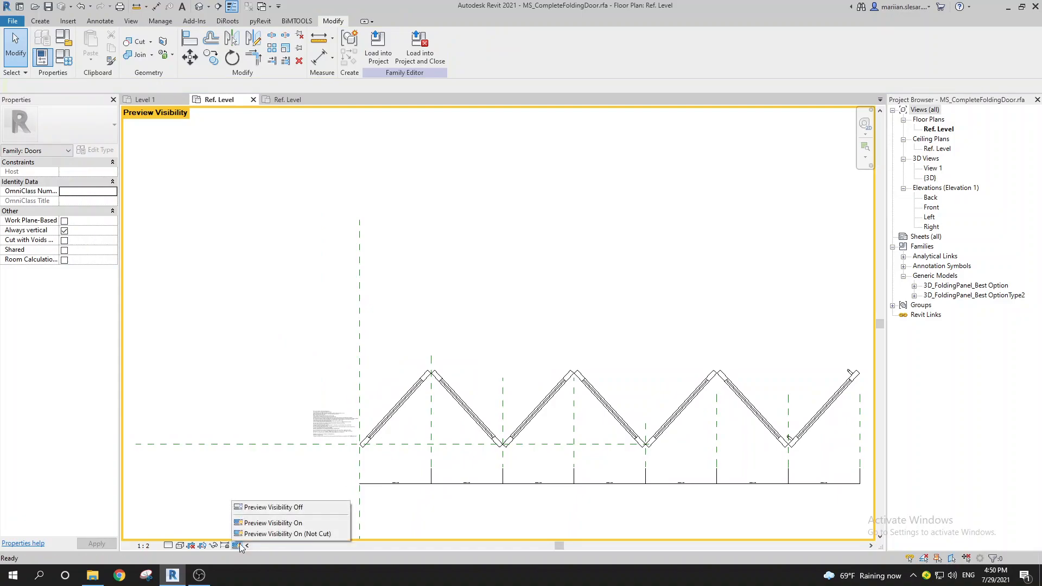
left_click(282, 388)
middle_click_drag(275, 349, 416, 361)
left_click(64, 56)
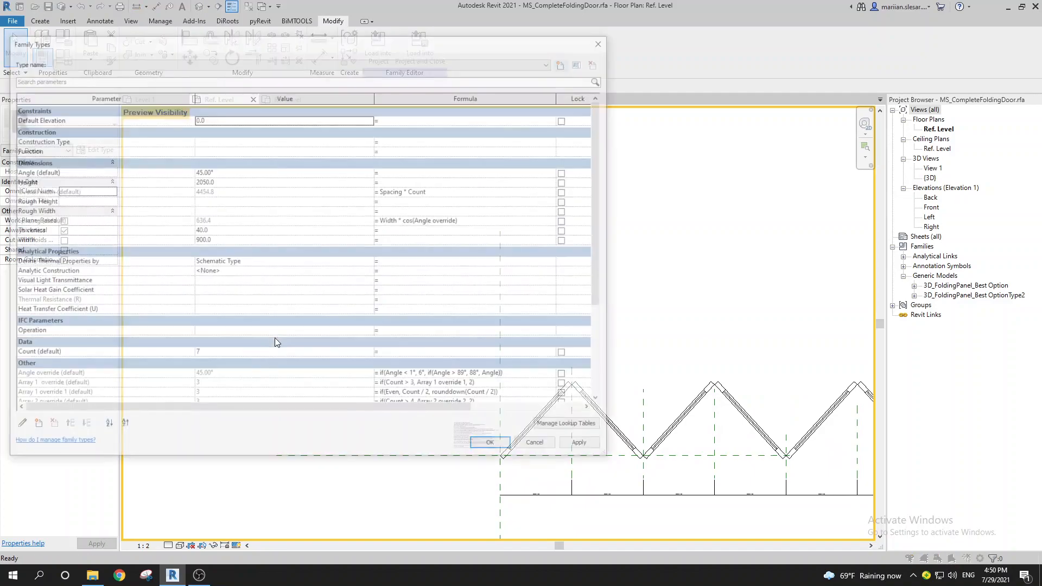
left_click(217, 354)
type("1")
left_click(584, 447)
left_click(492, 449)
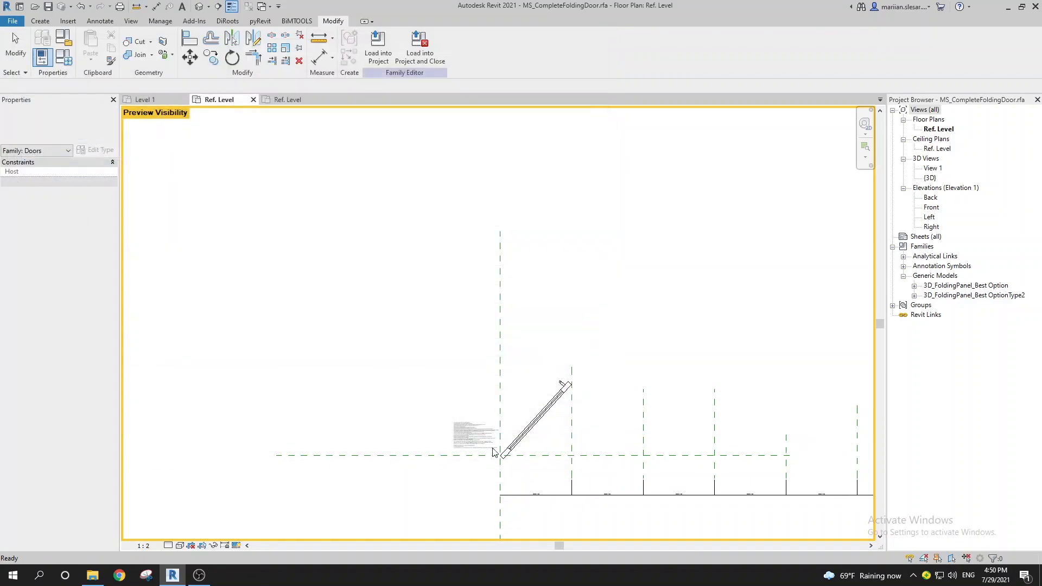
scroll(426, 426, "up", 2)
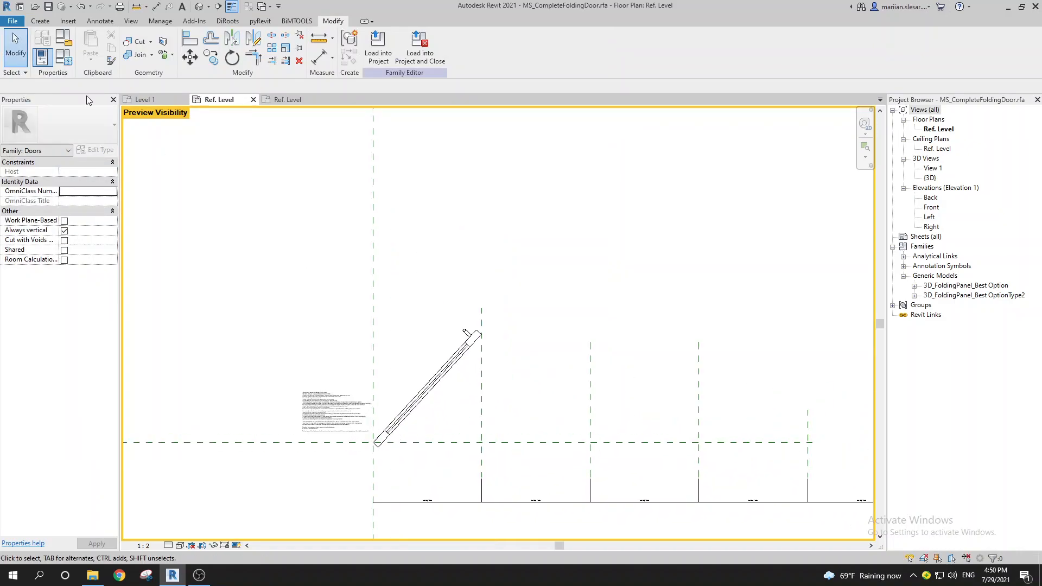
left_click(40, 22)
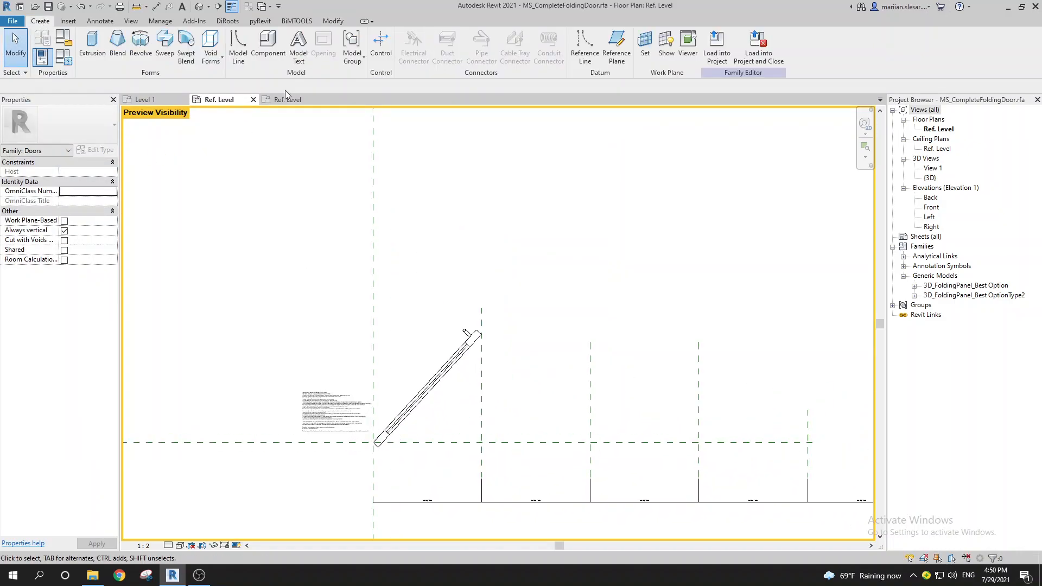
left_click(268, 46)
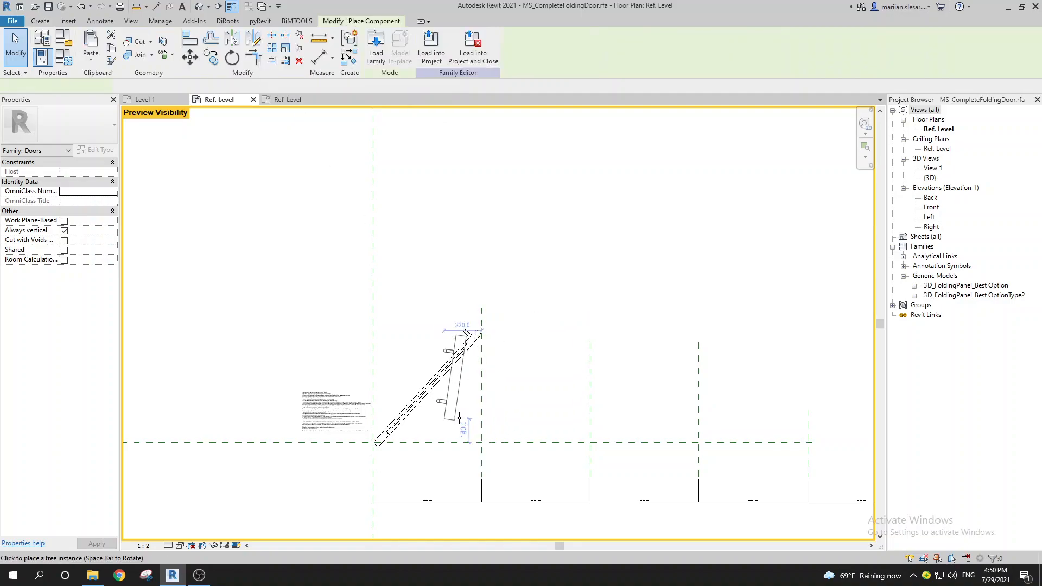
key("Escape")
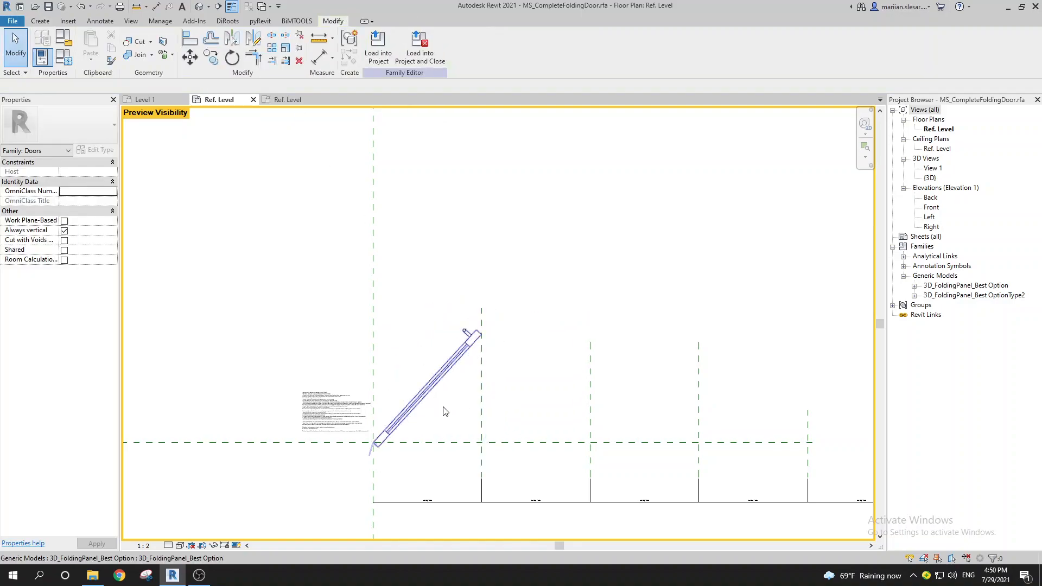
left_click(438, 404)
middle_click_drag(483, 431, 454, 433)
key("Escape")
Step: Place a free instance of the 3D_FoldingPanel_Best Option component beside the first panel and check its instance properties
key("Return")
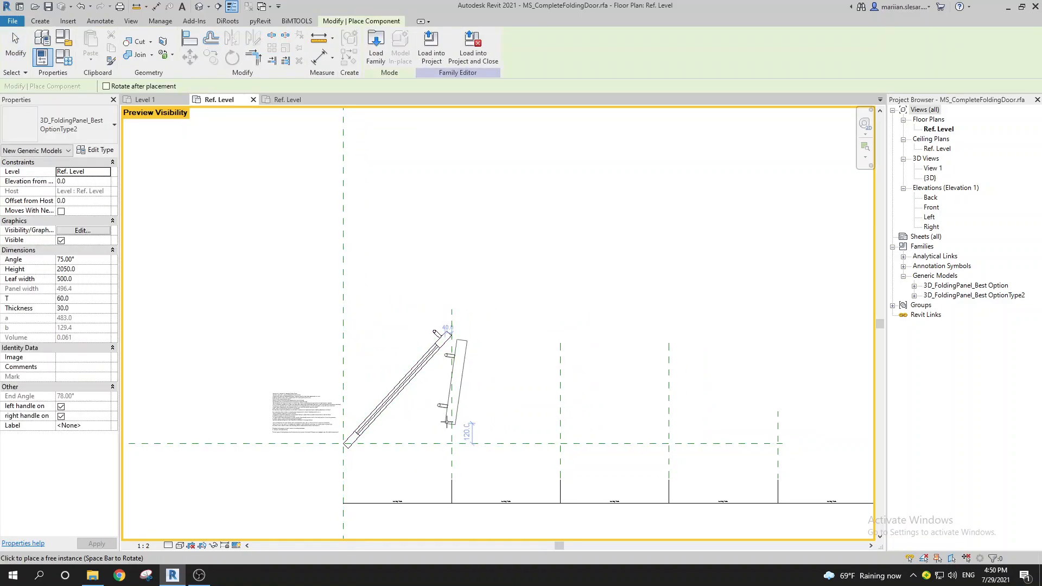
scroll(432, 433, "up", 1)
left_click(68, 124)
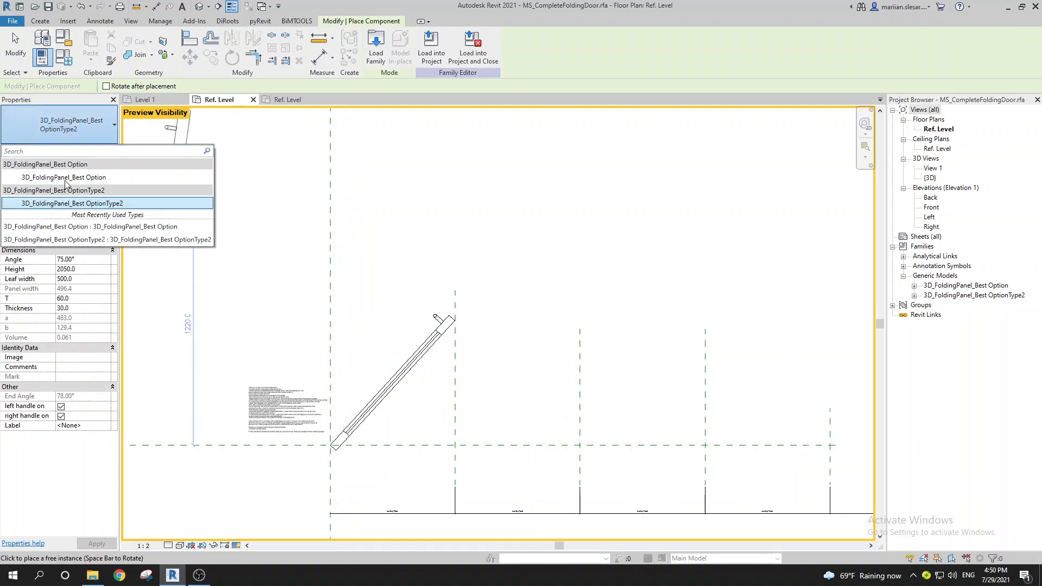
left_click(63, 177)
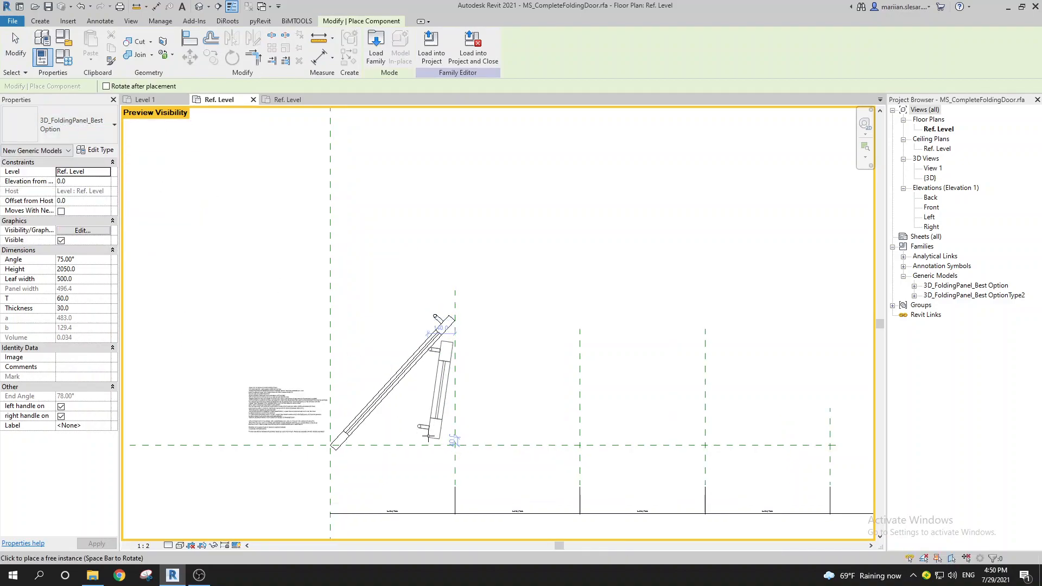
scroll(429, 436, "up", 2)
left_click(428, 436)
key("Escape")
key("Escape")
left_click(431, 426)
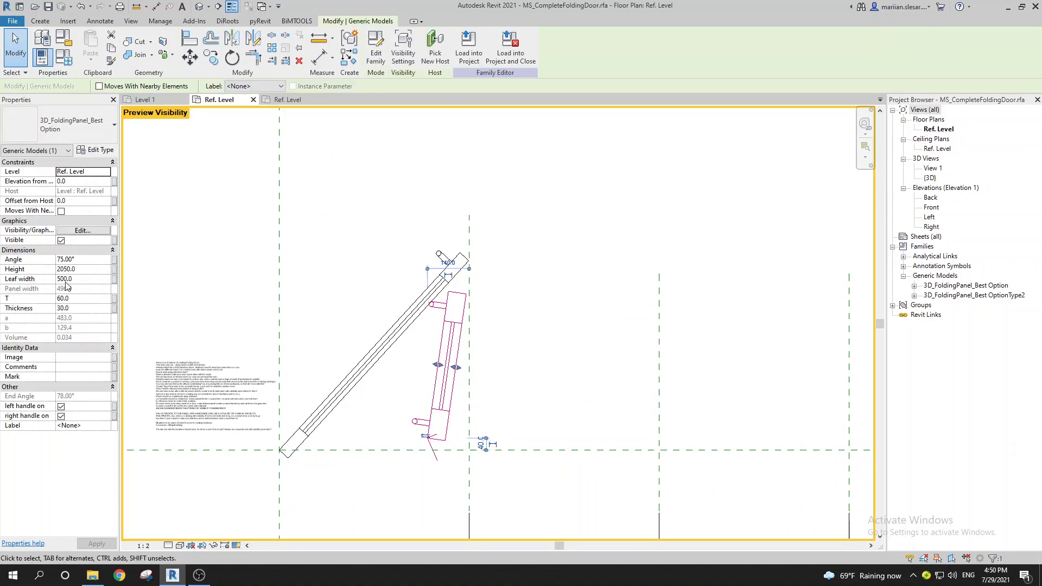
key("Escape")
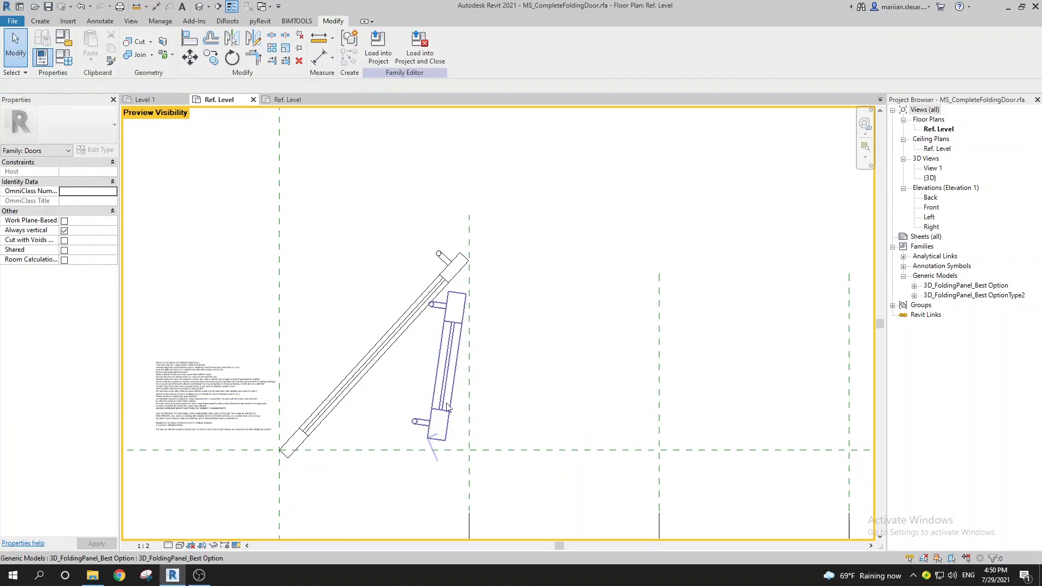
Step: Delete the loose 3D_FoldingPanel_Best Option instance standing beside the first panel
scroll(462, 427, "up", 1)
left_click(462, 427)
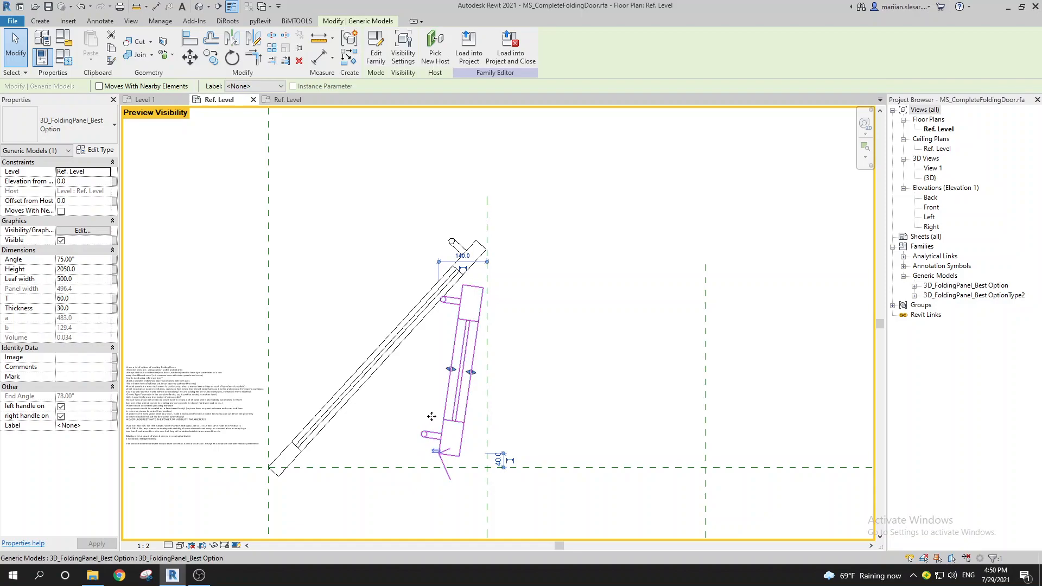
key("Delete")
scroll(384, 405, "down", 2)
Step: Inspect the first folding panel's handle settings and its locked alignment to the reference planes
middle_click_drag(385, 405, 418, 414)
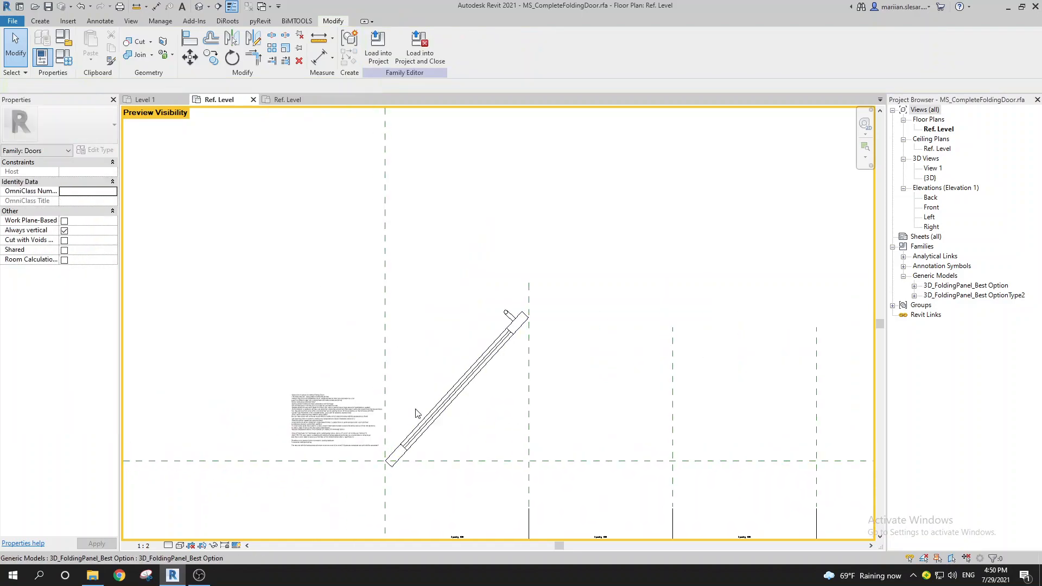
left_click(428, 421)
middle_click_drag(437, 336, 394, 343)
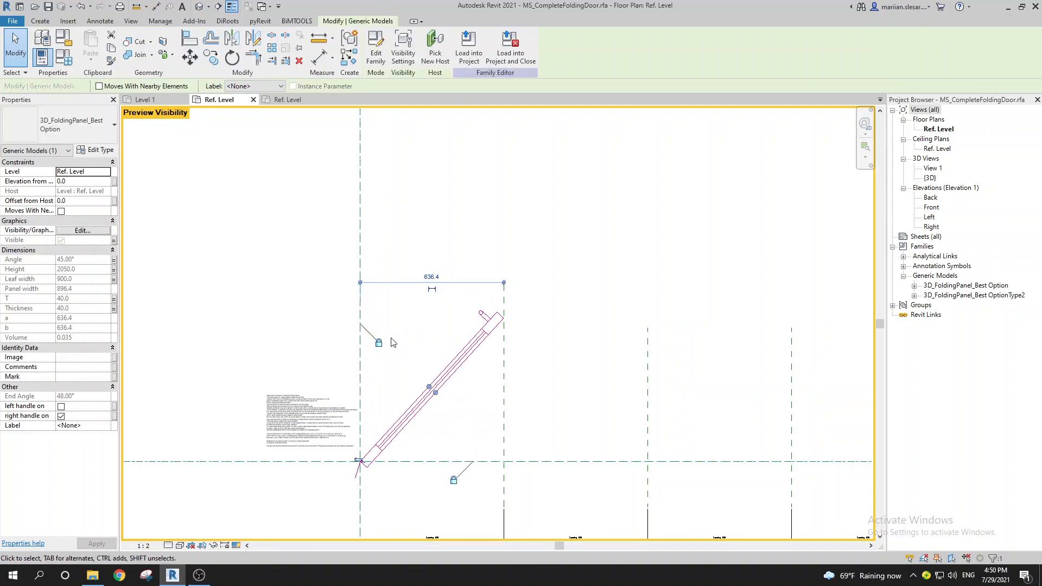
middle_click_drag(374, 403, 422, 396)
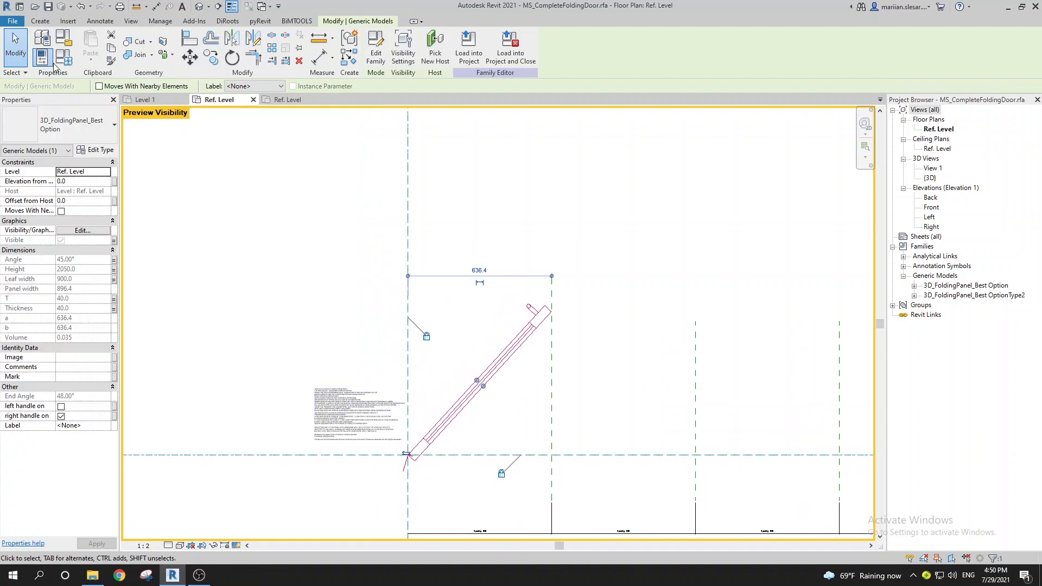
middle_click_drag(301, 324, 438, 342)
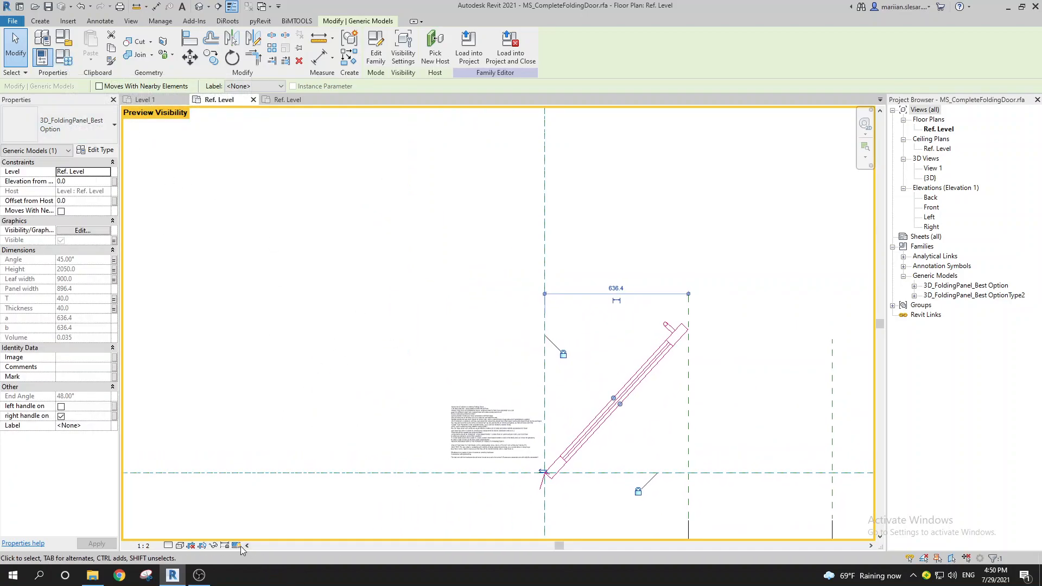
Step: Set the folding door's Count to 2 and accept the family parameter change
left_click(64, 57)
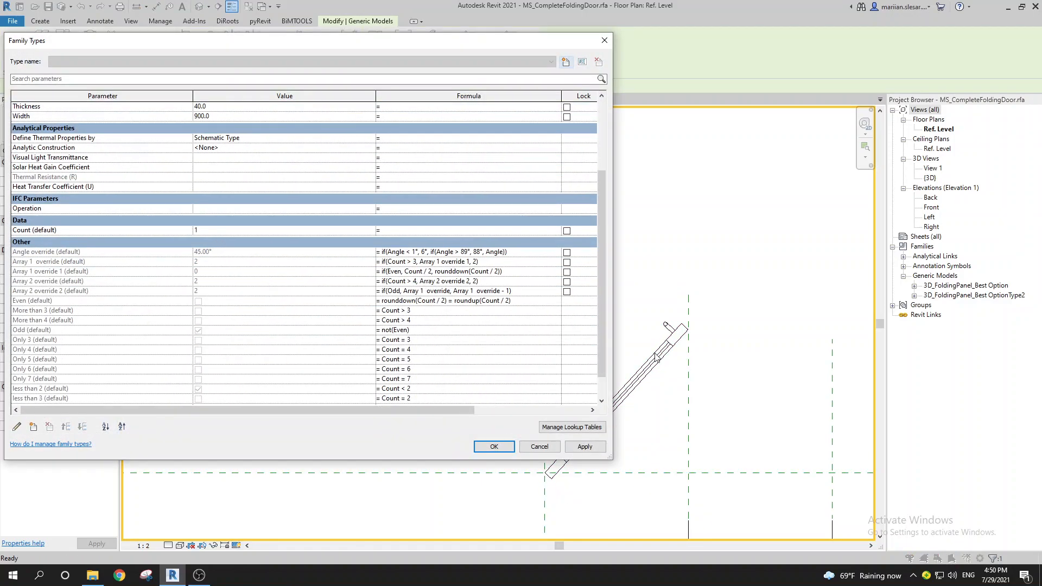
left_click(208, 231)
type("2")
left_click(596, 450)
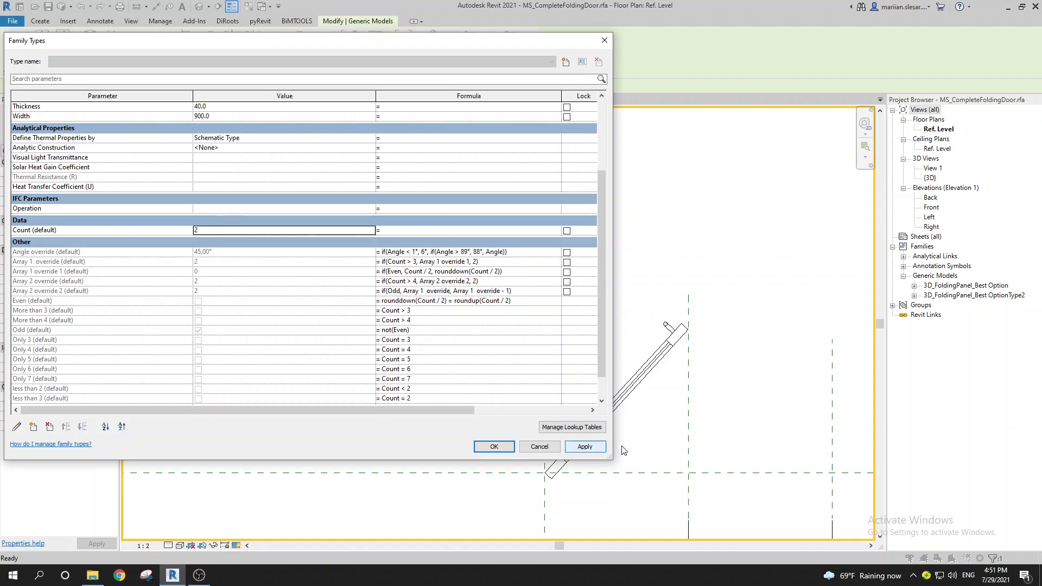
left_click(494, 447)
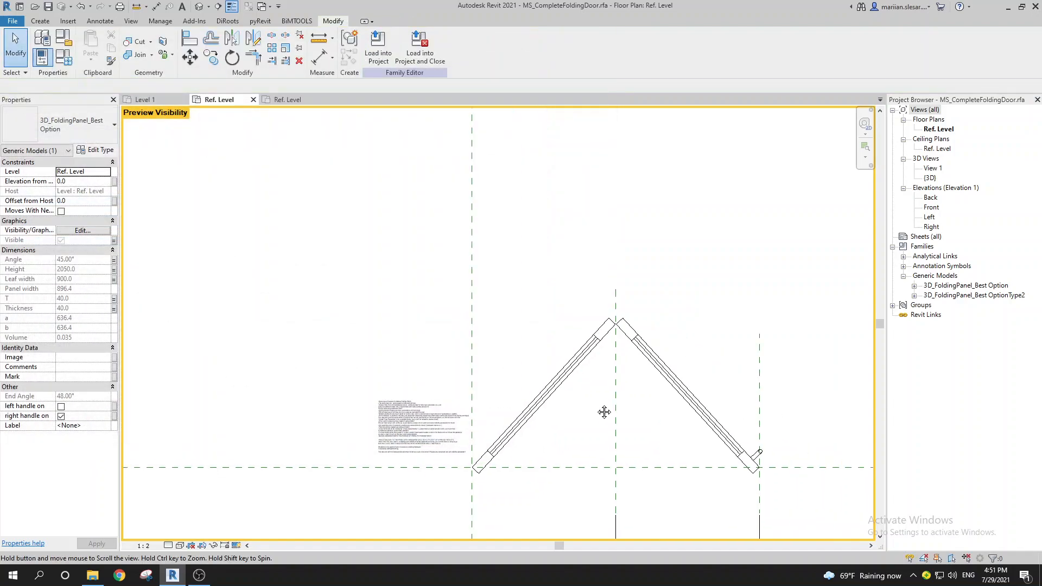
Step: Check the left and right handle settings of the first panel in the two-panel arrangement
middle_click_drag(607, 411, 499, 421)
left_click(559, 321)
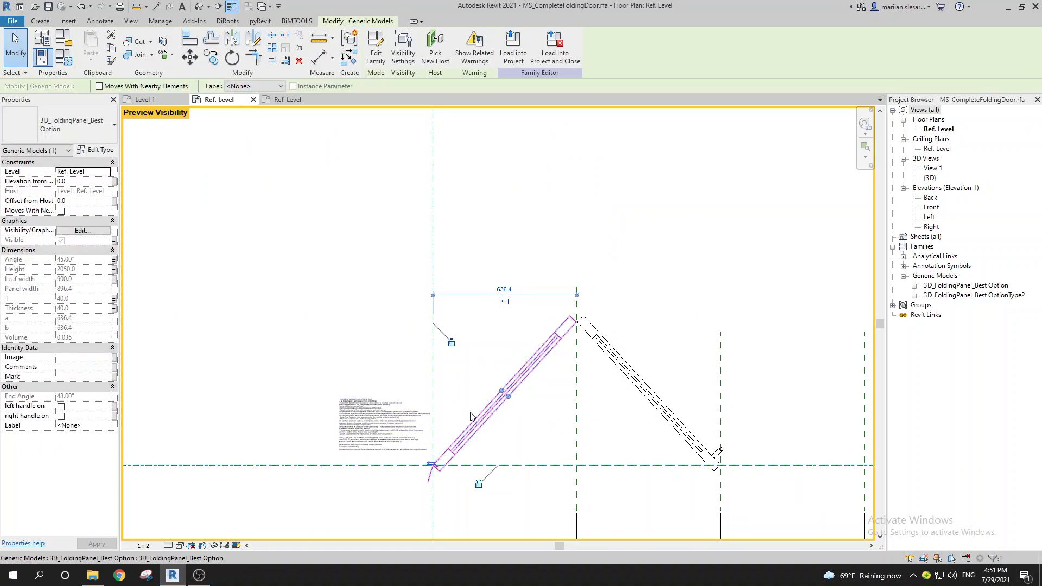
middle_click_drag(461, 418, 548, 416)
Step: Set the folding door's Count back to 1 and apply it
left_click(69, 64)
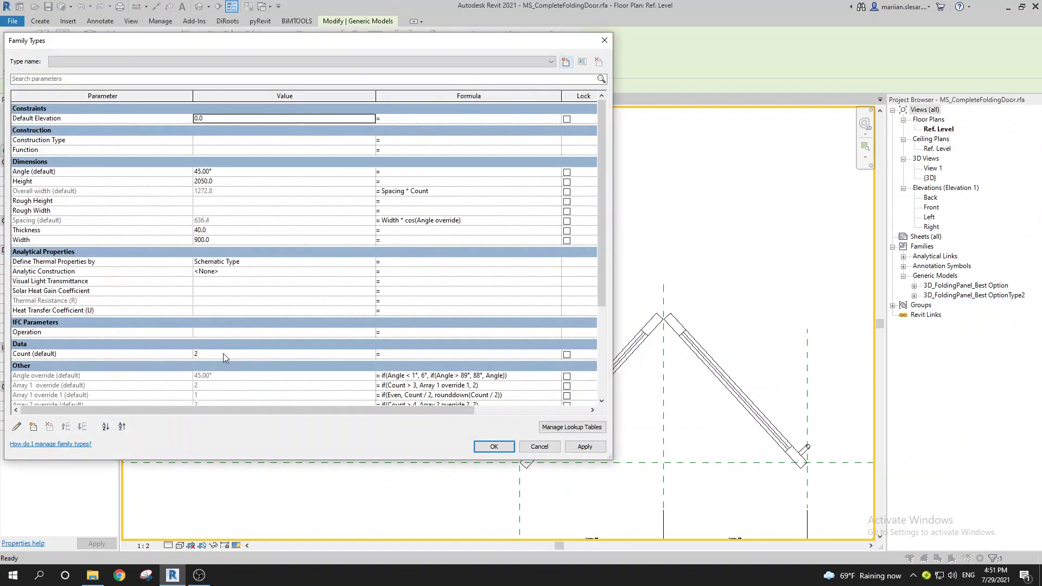
type("1")
key("Return")
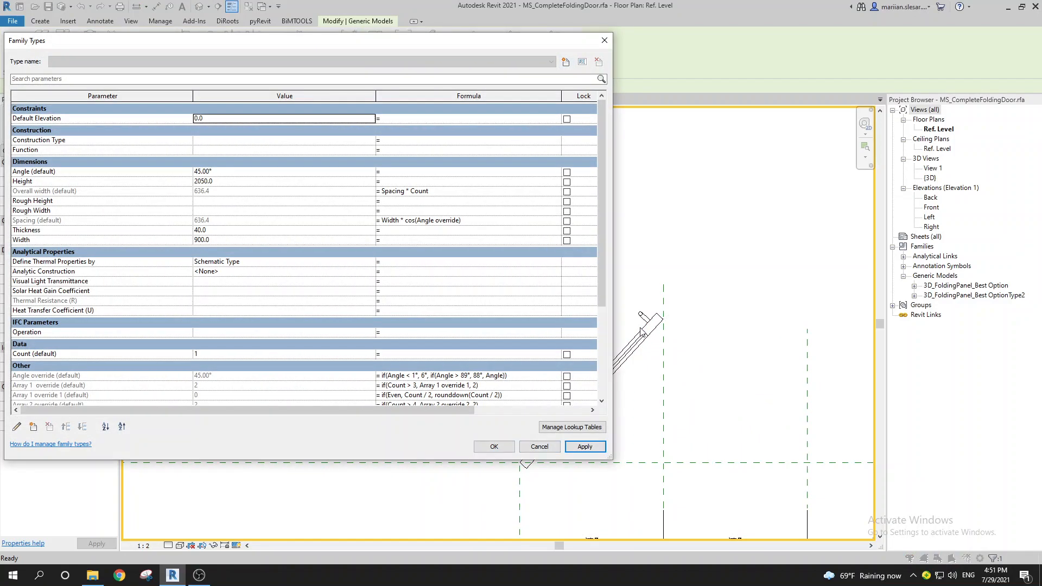
Step: Set the folding door's Count to 2 again and apply it
left_click(220, 355)
type("2")
left_click(585, 446)
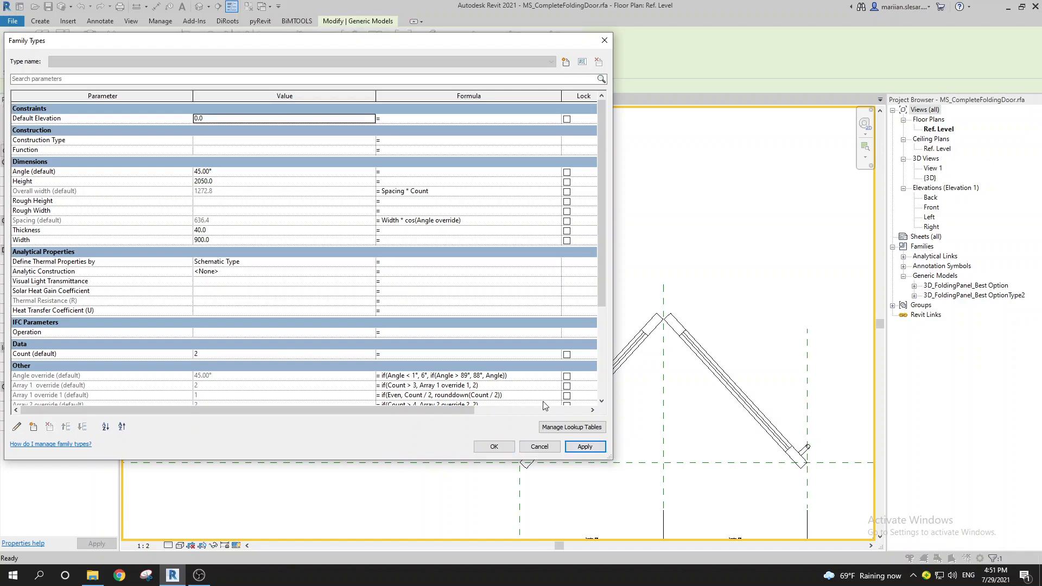
Step: Set the folding door's Count to 3, apply it and accept the family parameters
left_click(211, 354)
type("3")
left_click(578, 448)
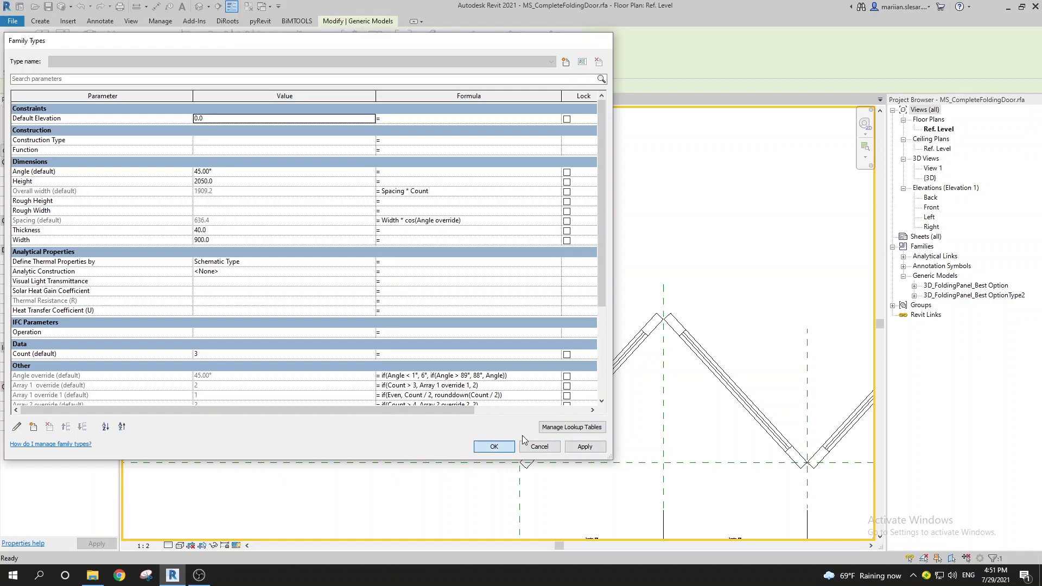
left_click(494, 447)
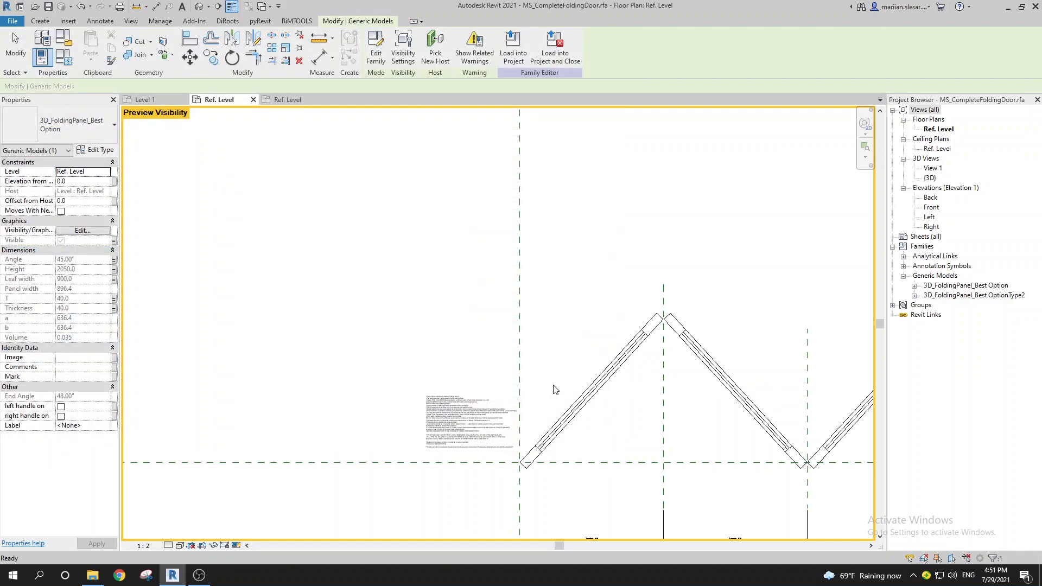
Step: Examine the three-panel arrangement in plan, focusing on the last panel that carries the handle
scroll(551, 396, "down", 3)
scroll(577, 372, "up", 2)
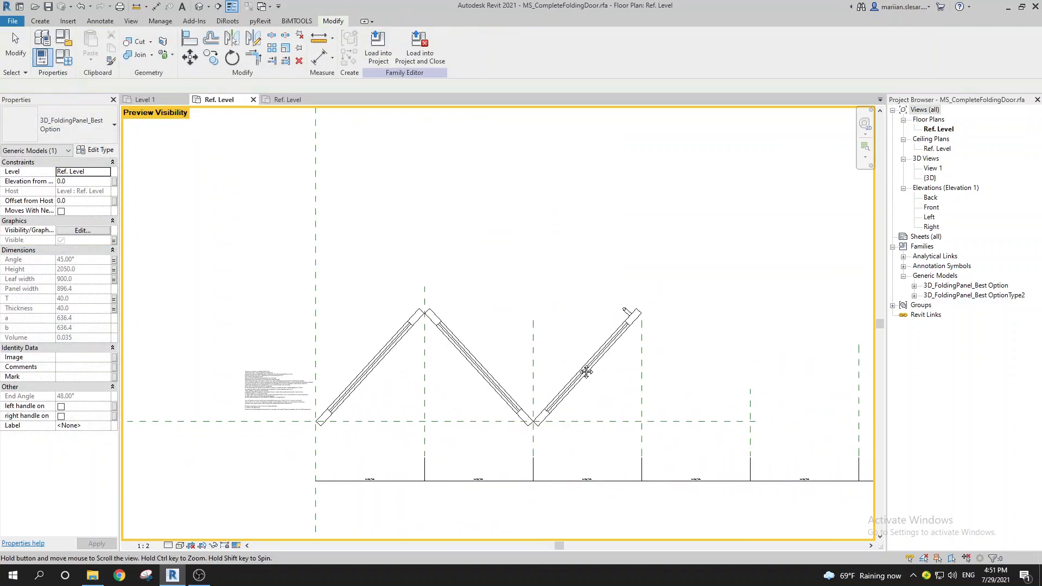
scroll(608, 326, "up", 2)
left_click(622, 374)
middle_click_drag(577, 416, 627, 403)
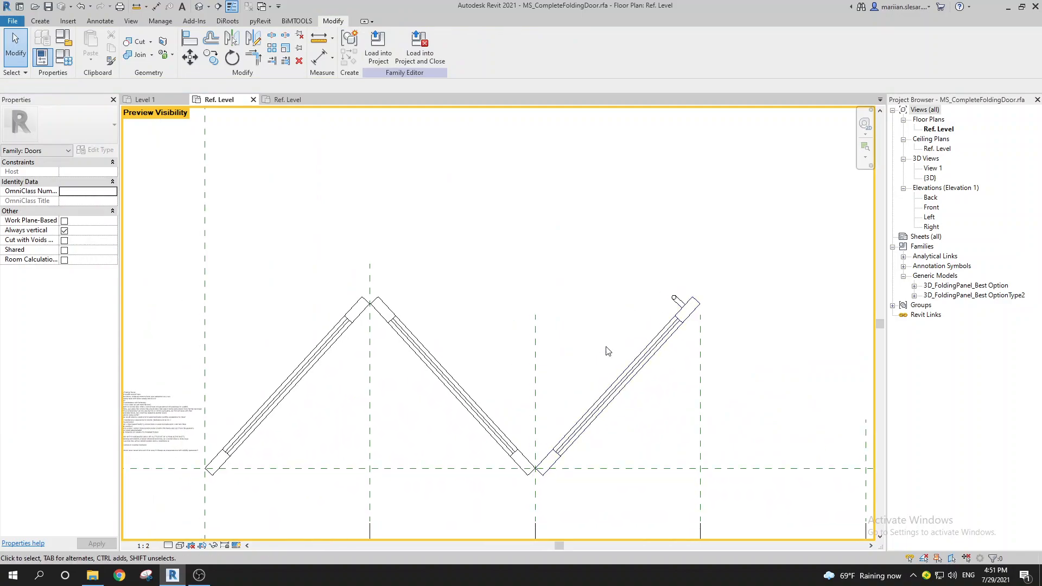
scroll(675, 301, "down", 2)
middle_click_drag(364, 398, 442, 415)
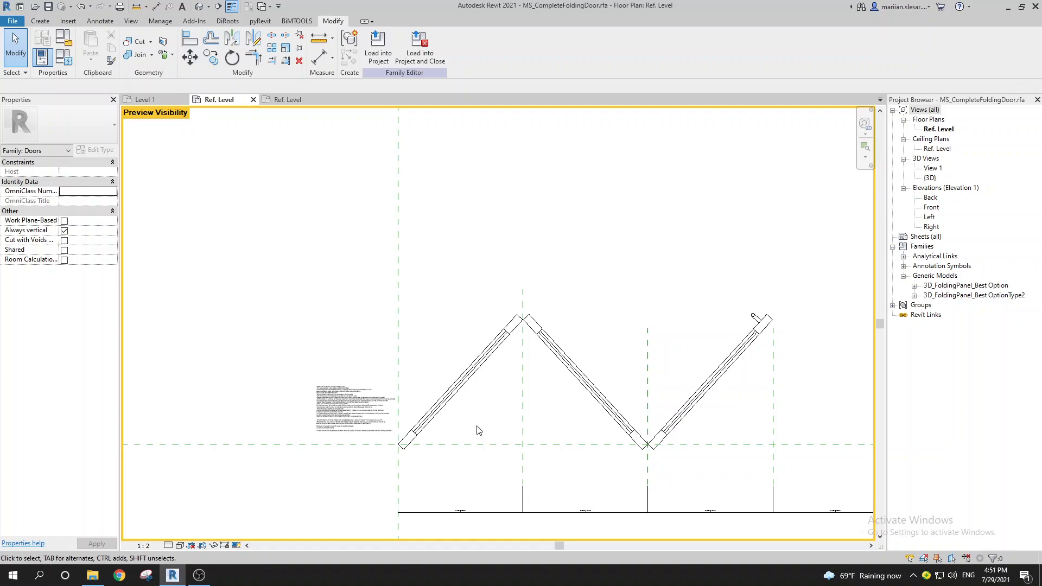
Step: Read the text notes on folding door creation and hardware placed beside the first panel
scroll(317, 427, "up", 3)
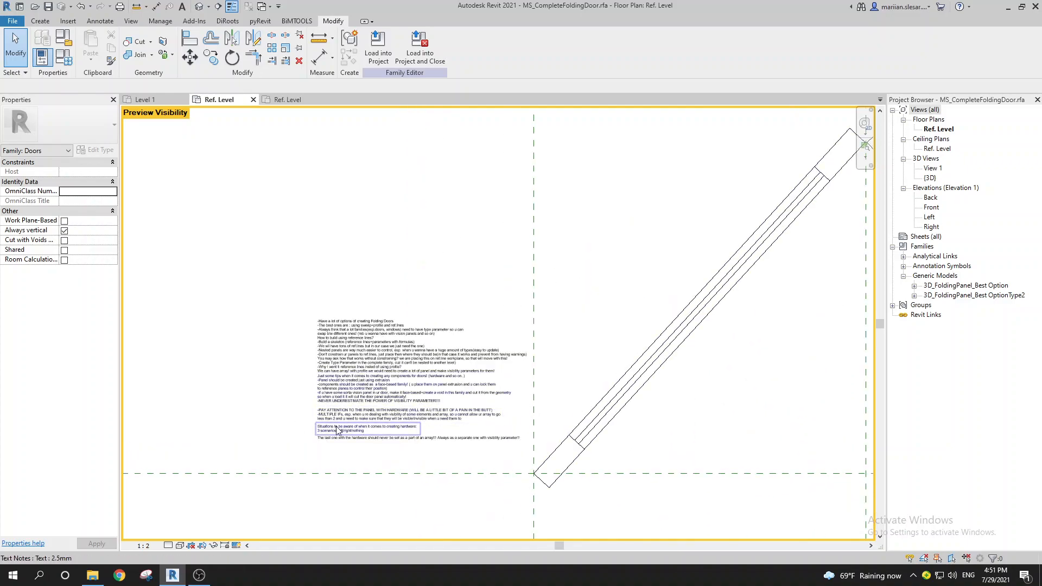
scroll(326, 433, "up", 4)
middle_click_drag(446, 378, 437, 392)
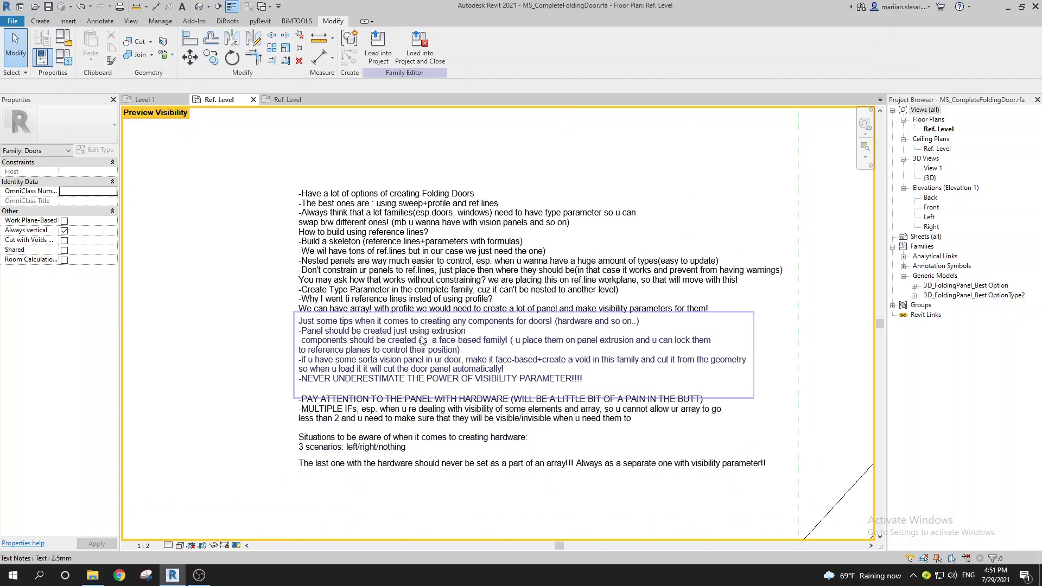
middle_click_drag(336, 250, 312, 272)
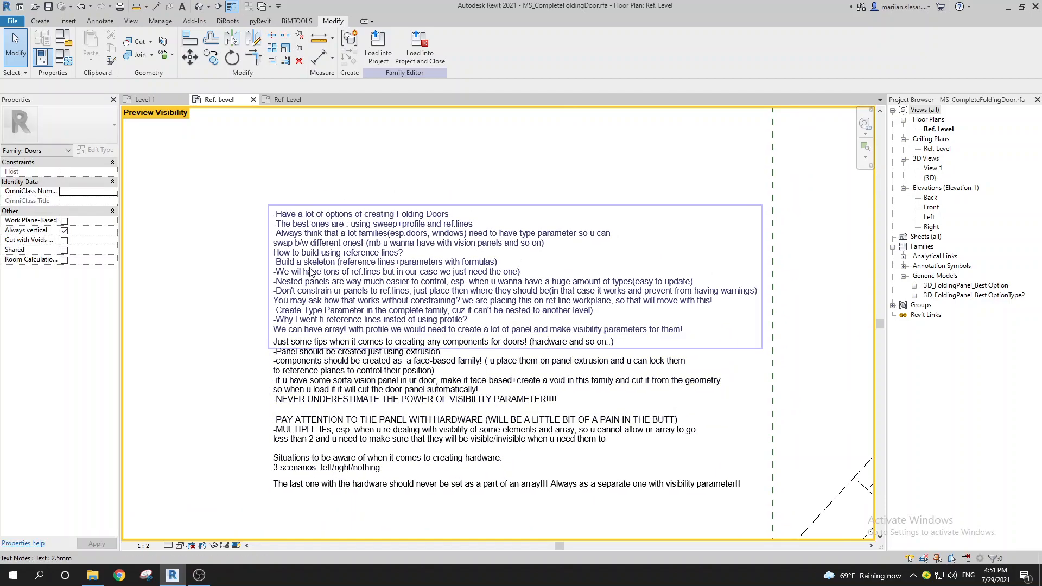
scroll(321, 268, "up", 2)
Step: Highlight the note lines about building a skeleton with reference lines, leave the text unedited, and review the remaining notes
left_click(352, 259)
left_click_drag(562, 261, 297, 251)
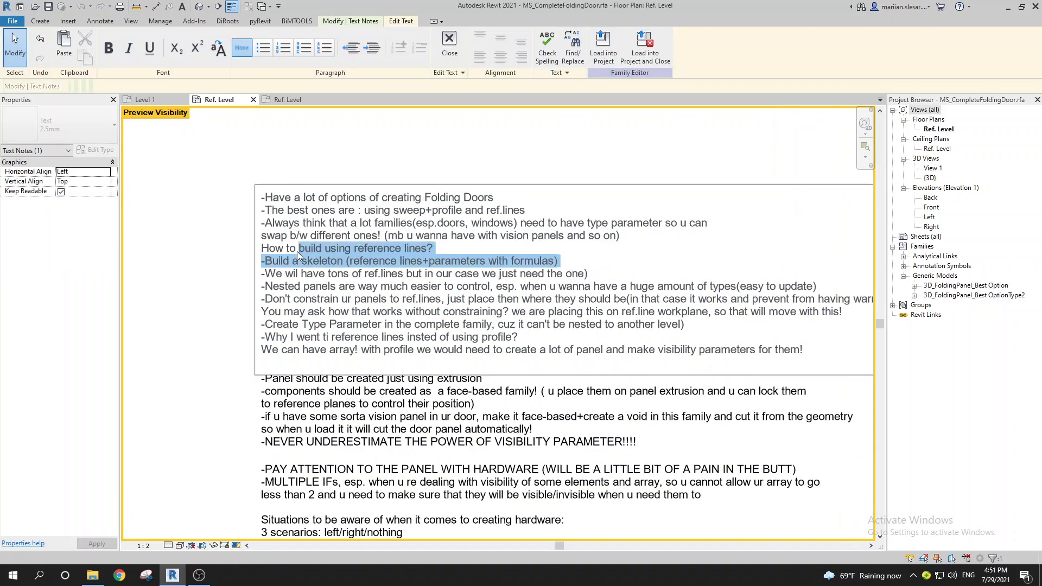
left_click(195, 313)
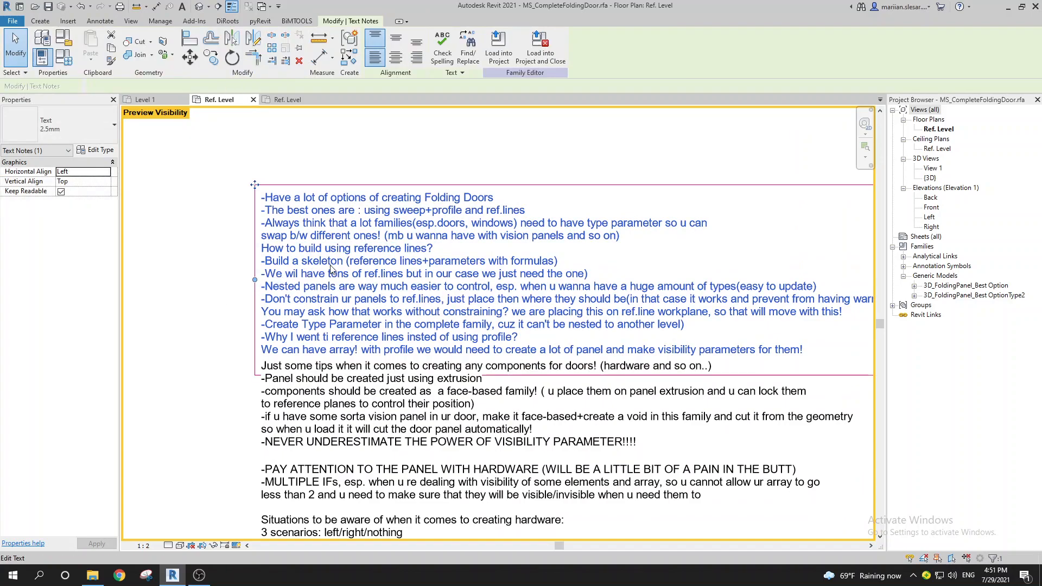
left_click_drag(396, 294, 367, 299)
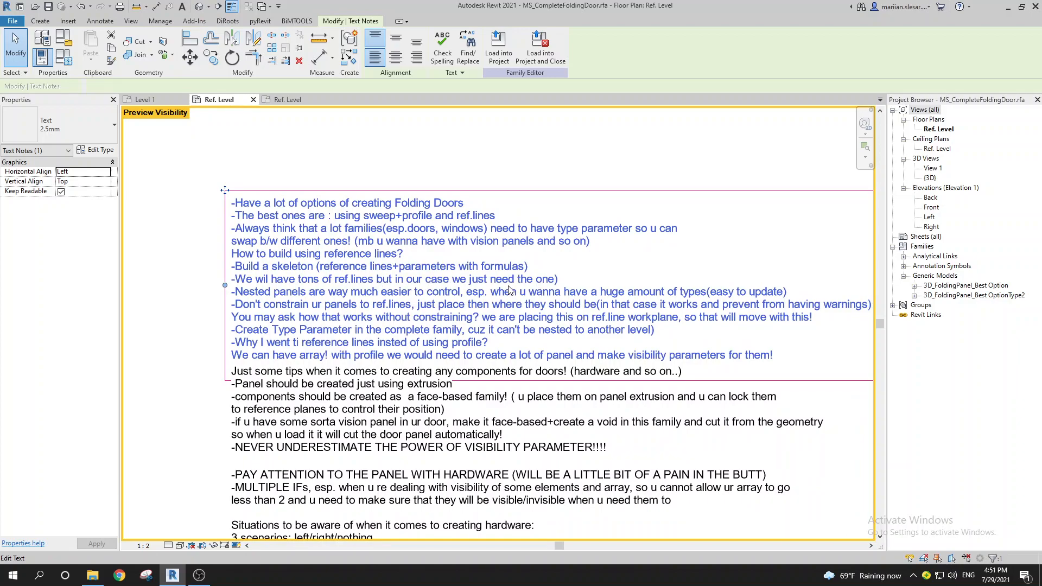
left_click_drag(473, 311, 490, 297)
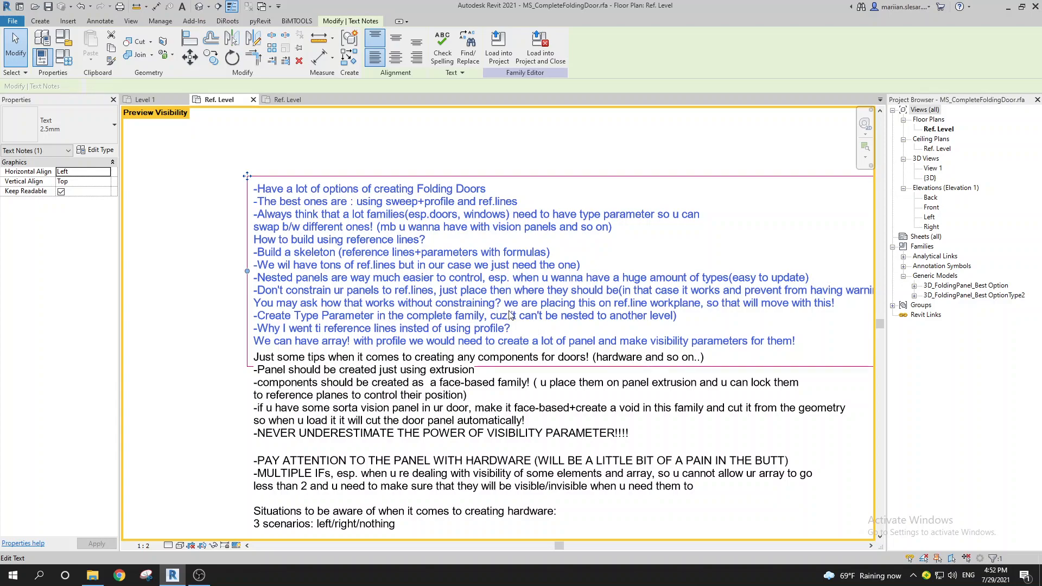
scroll(510, 314, "down", 5)
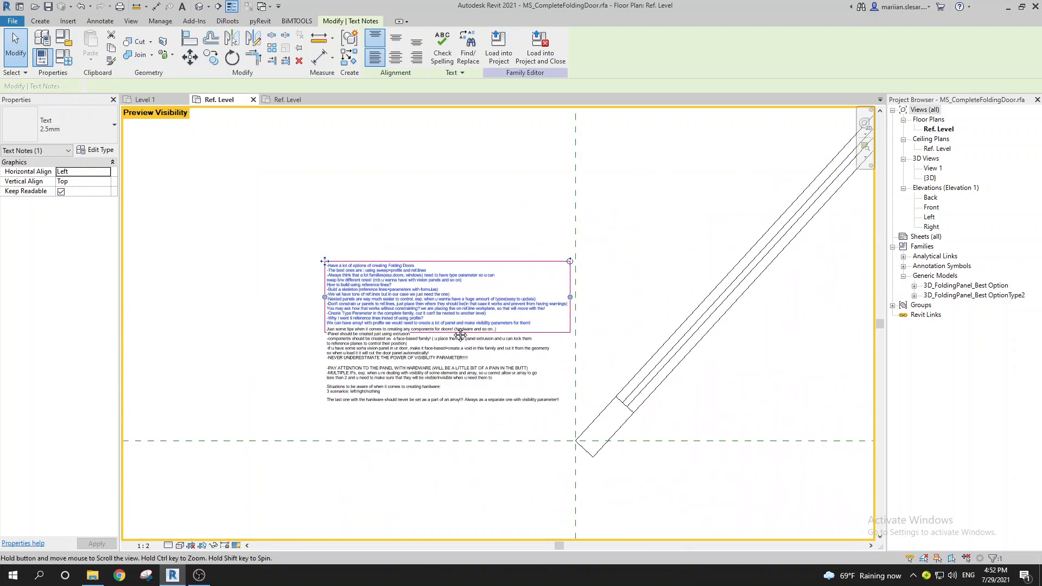
middle_click_drag(416, 292, 481, 341)
key("Escape")
scroll(384, 328, "up", 2)
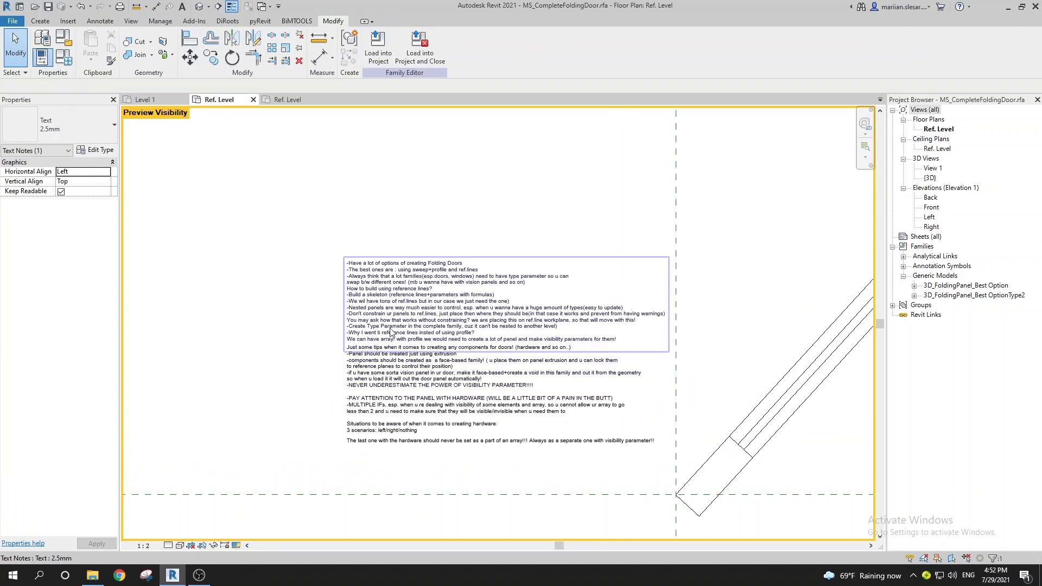
Step: Review the text notes beside the first panel in the family plan, covering reference lines, door components and hardware
scroll(384, 328, "down", 1)
scroll(418, 327, "up", 1)
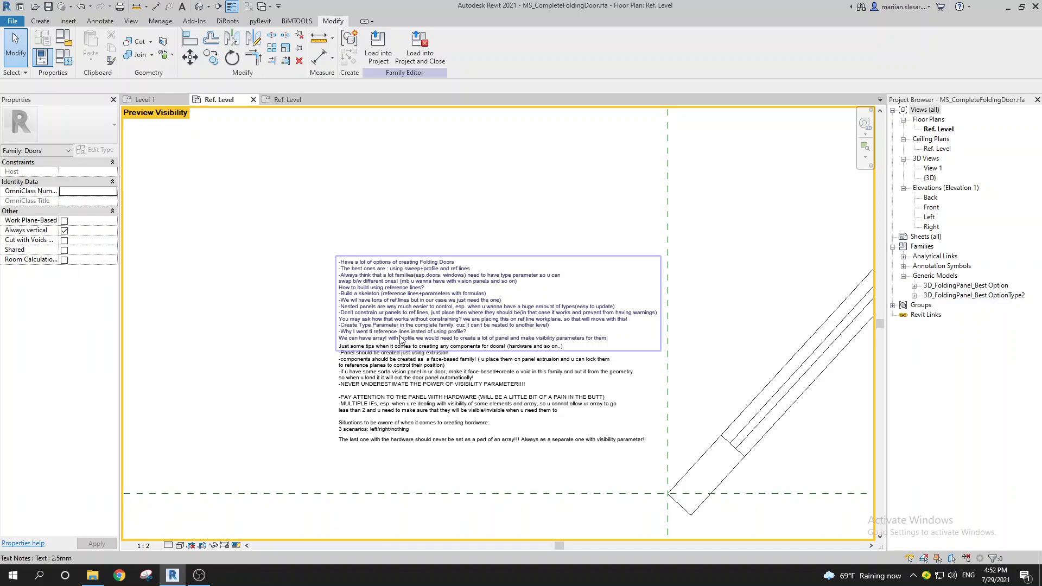
scroll(423, 350, "down", 1)
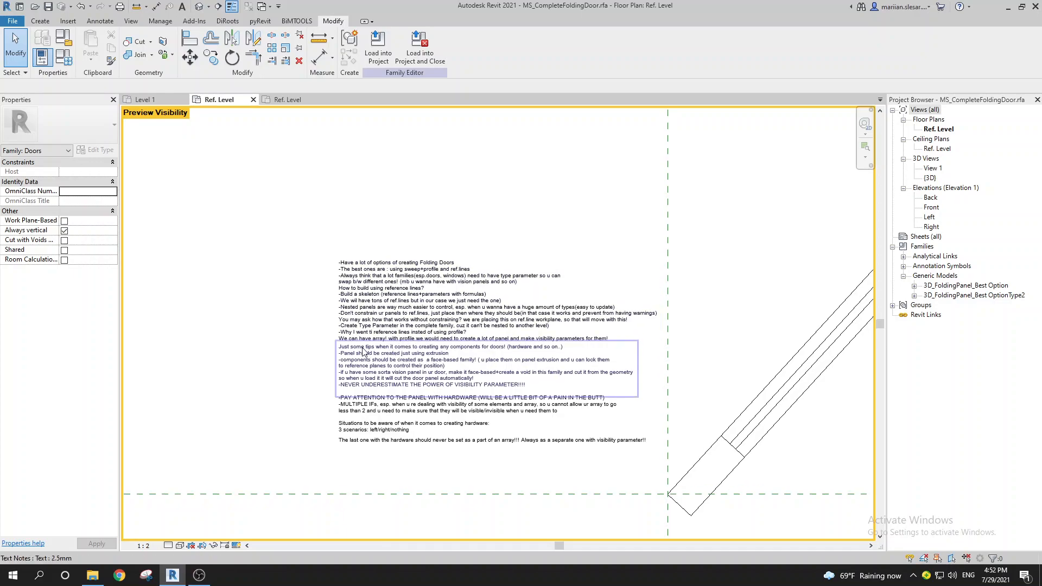
scroll(462, 358, "up", 1)
scroll(485, 364, "down", 1)
middle_click_drag(486, 365, 362, 356)
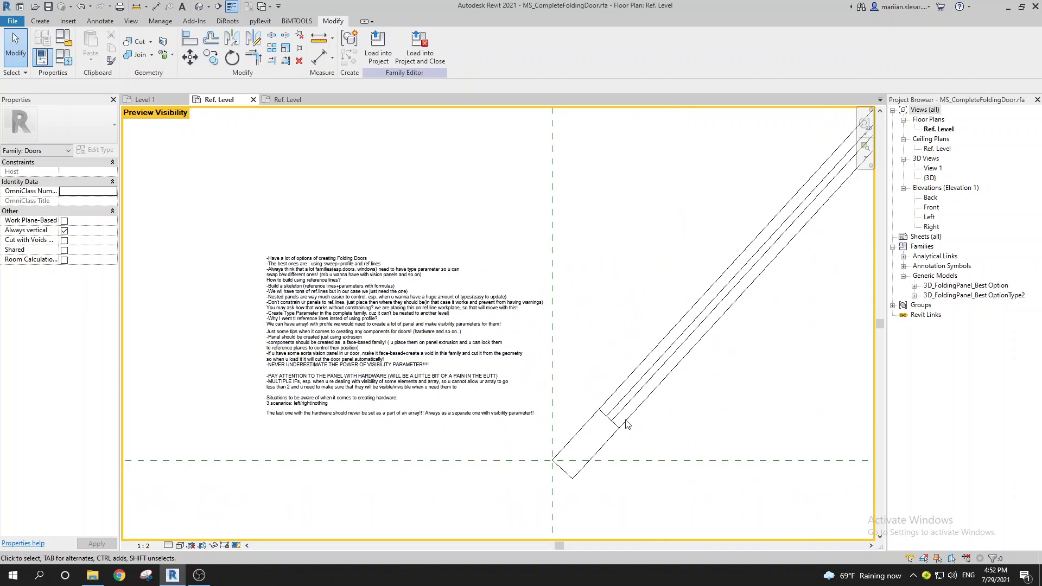
scroll(481, 313, "down", 2)
middle_click_drag(481, 313, 515, 311)
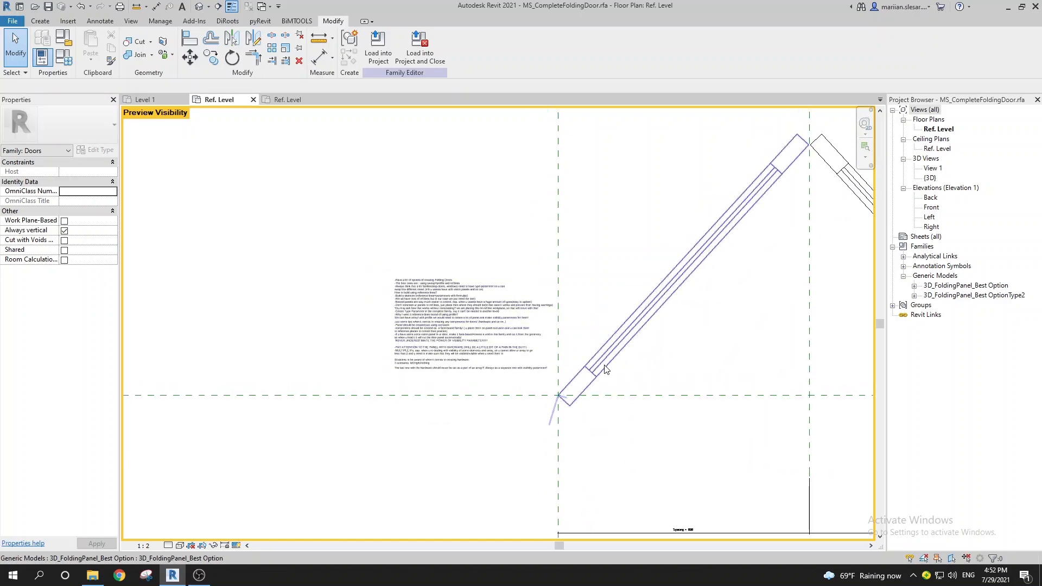
scroll(407, 299, "up", 2)
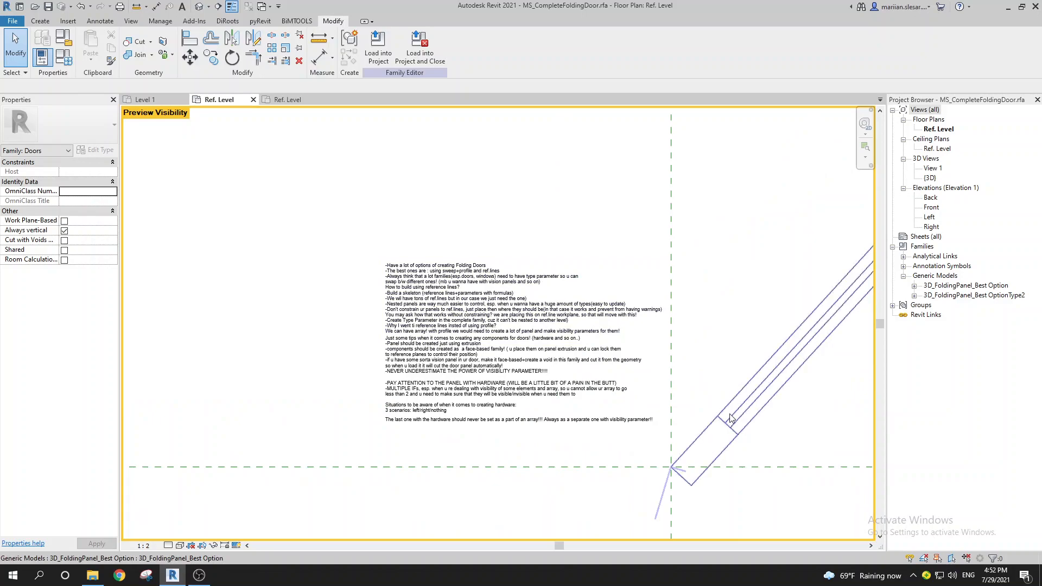
middle_click_drag(437, 327, 416, 339)
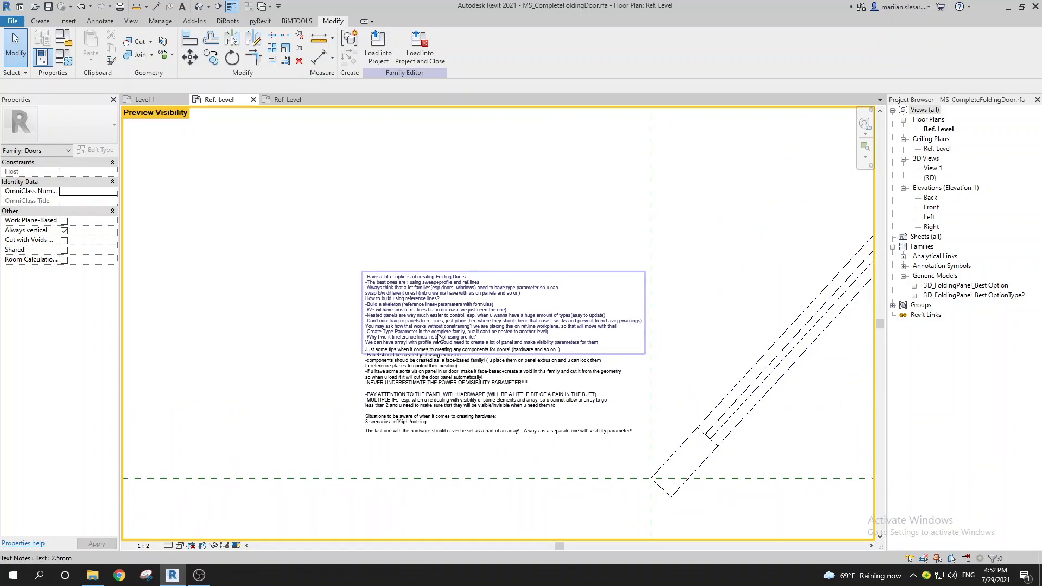
scroll(405, 332, "up", 3)
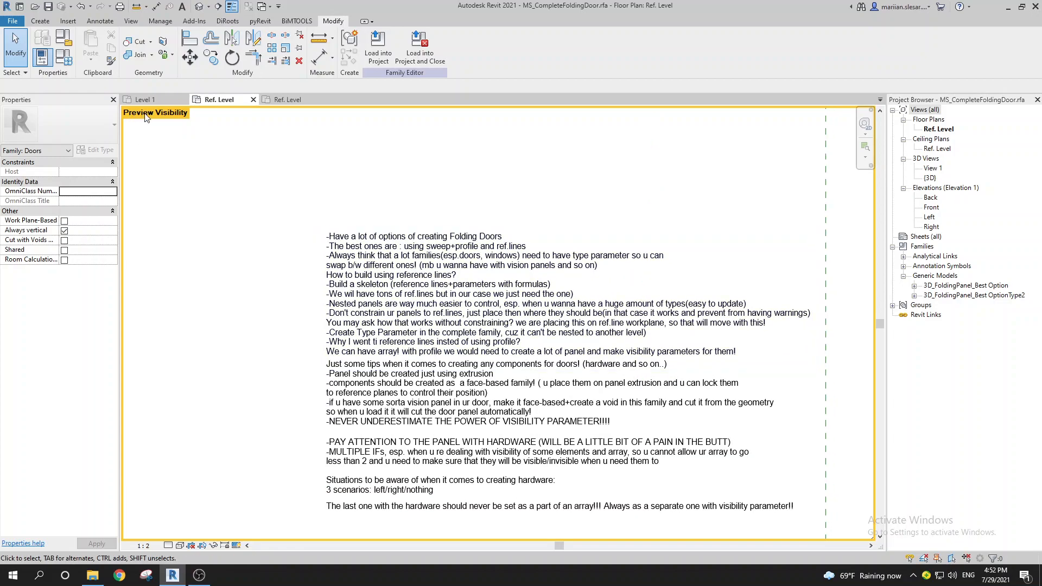
Step: Switch to the project's Level 1 plan and read the highlighted tips on creating door components as extrusions and face-based families
left_click(144, 99)
scroll(285, 350, "up", 3)
scroll(347, 255, "down", 3)
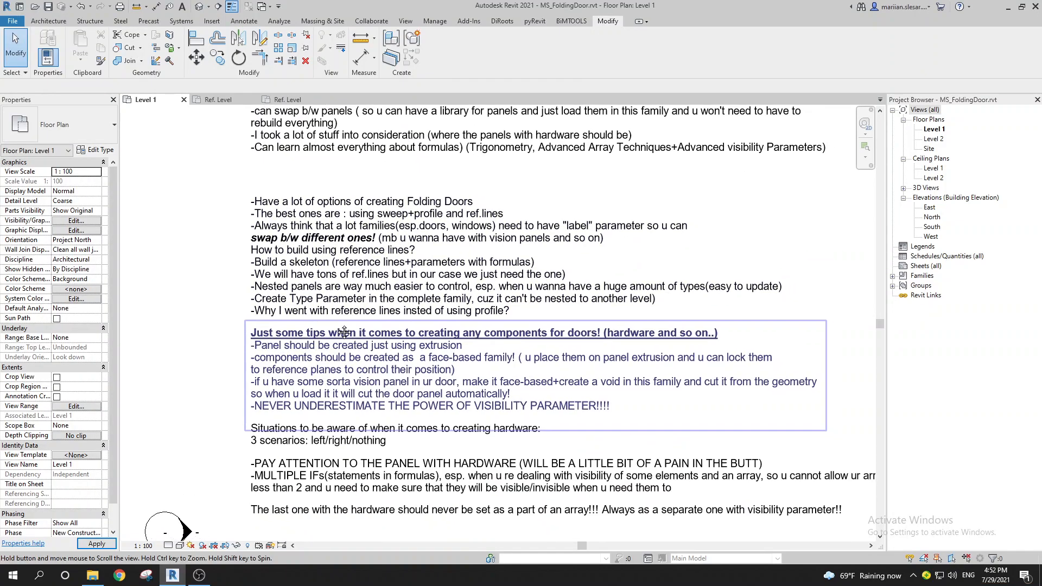
scroll(296, 288, "down", 3)
scroll(303, 337, "up", 2)
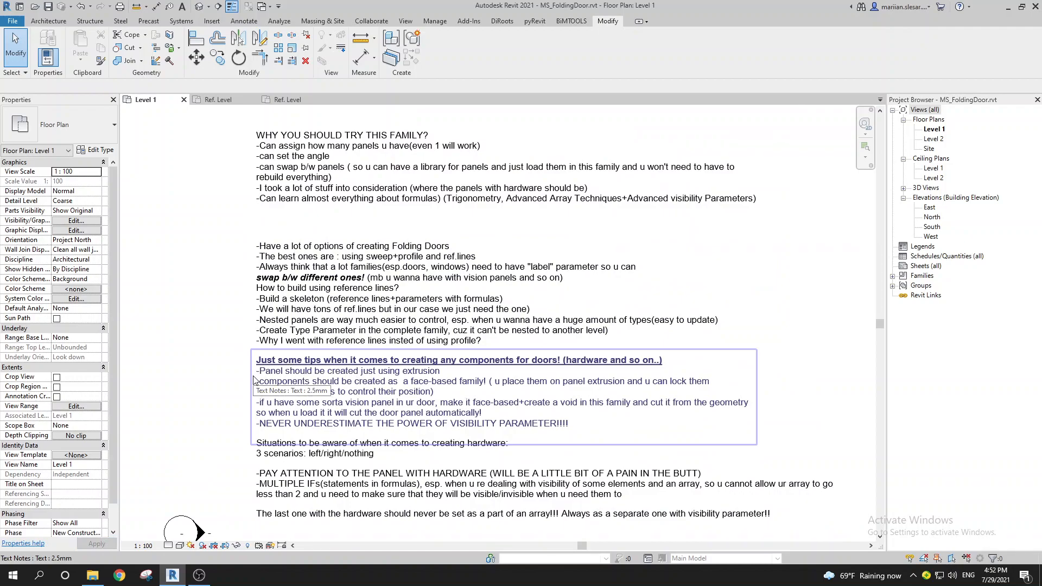
middle_click_drag(323, 411, 320, 366)
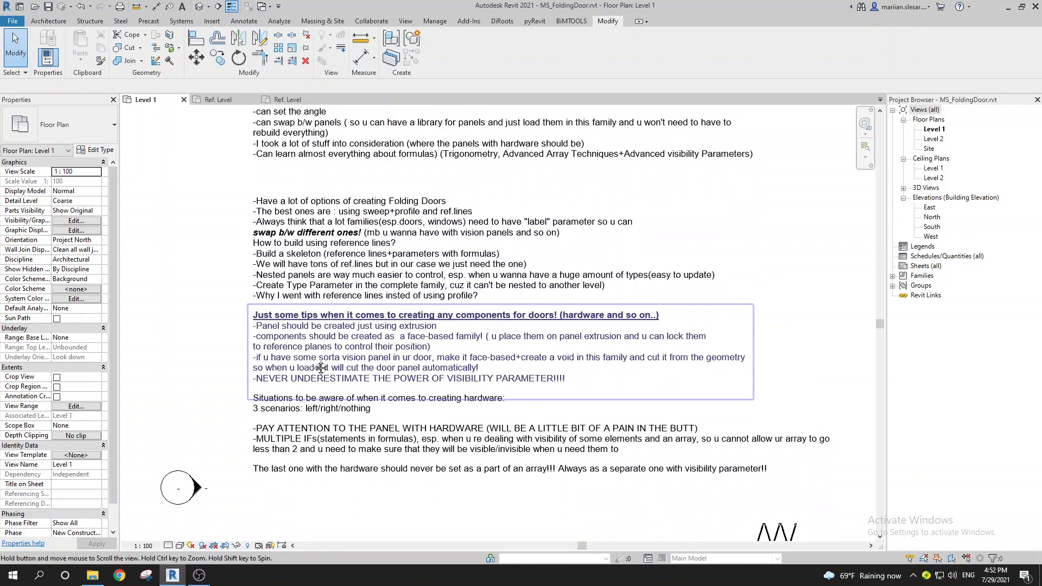
scroll(279, 332, "up", 1)
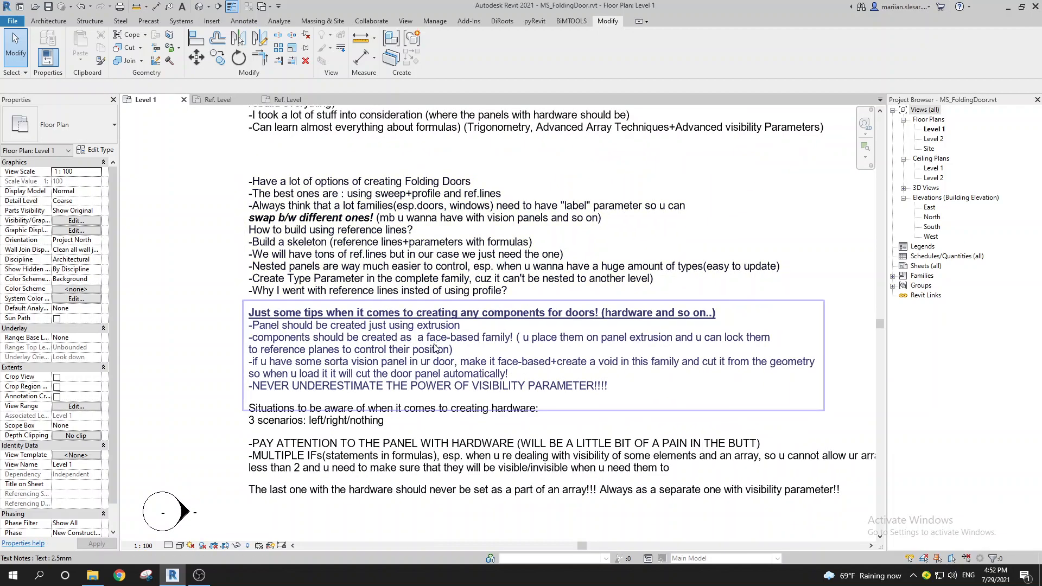
left_click(253, 311)
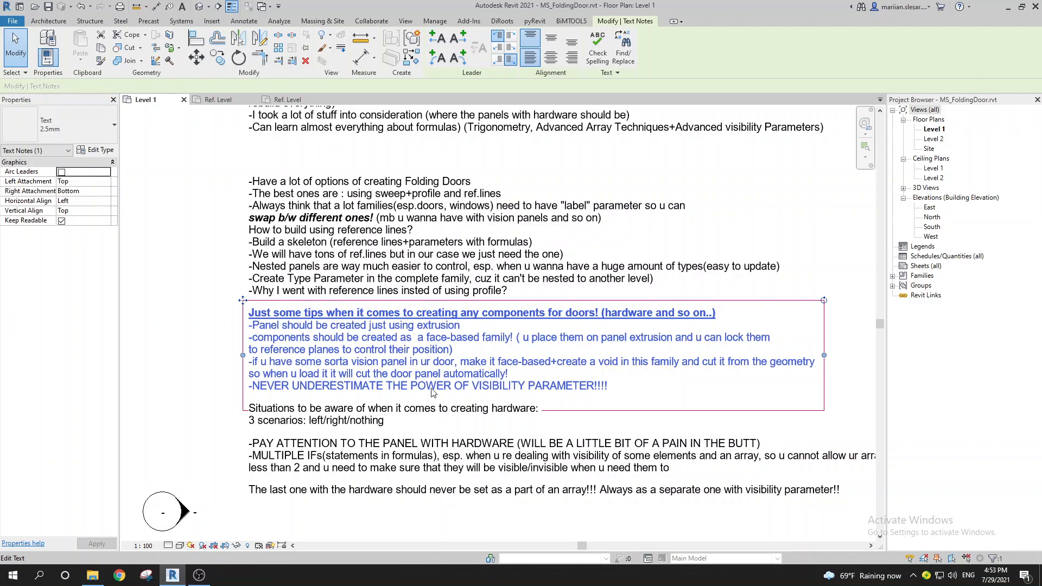
middle_click_drag(433, 393, 423, 391)
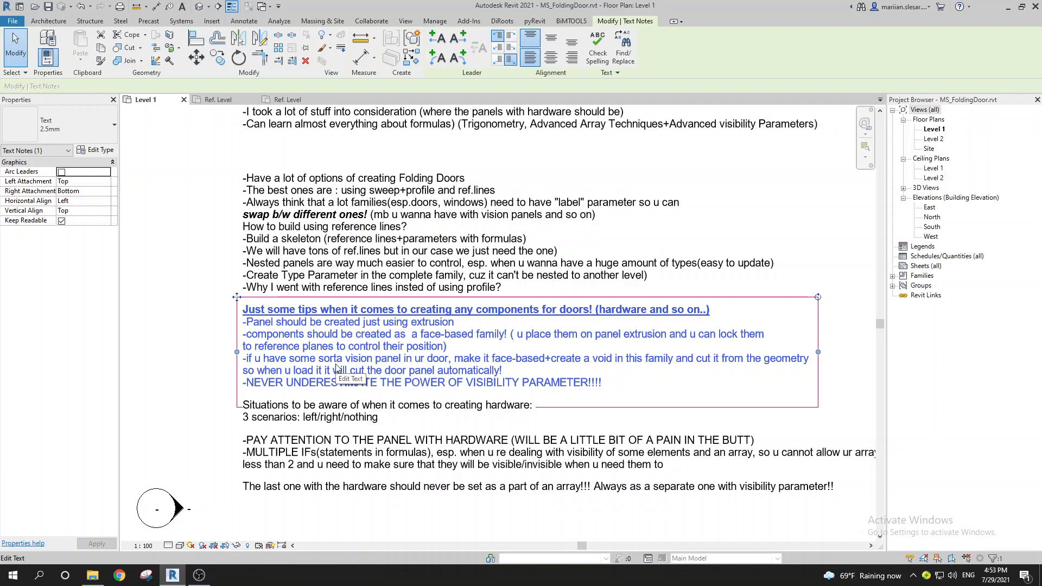
middle_click_drag(348, 376, 343, 375)
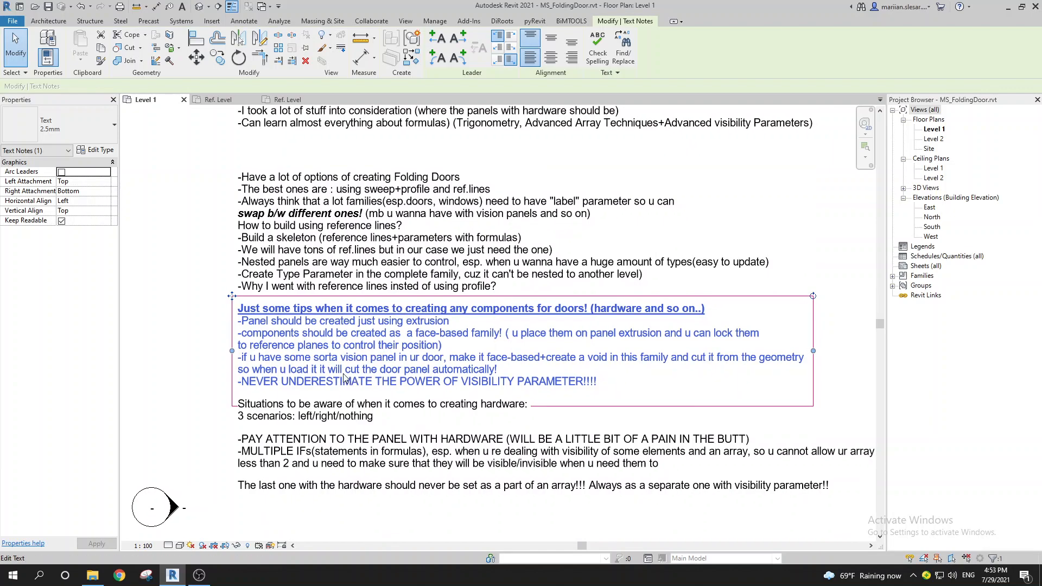
Step: Select and read the note about the hardware panel and multiple IF statements, leaving its text unedited
middle_click_drag(543, 470, 520, 460)
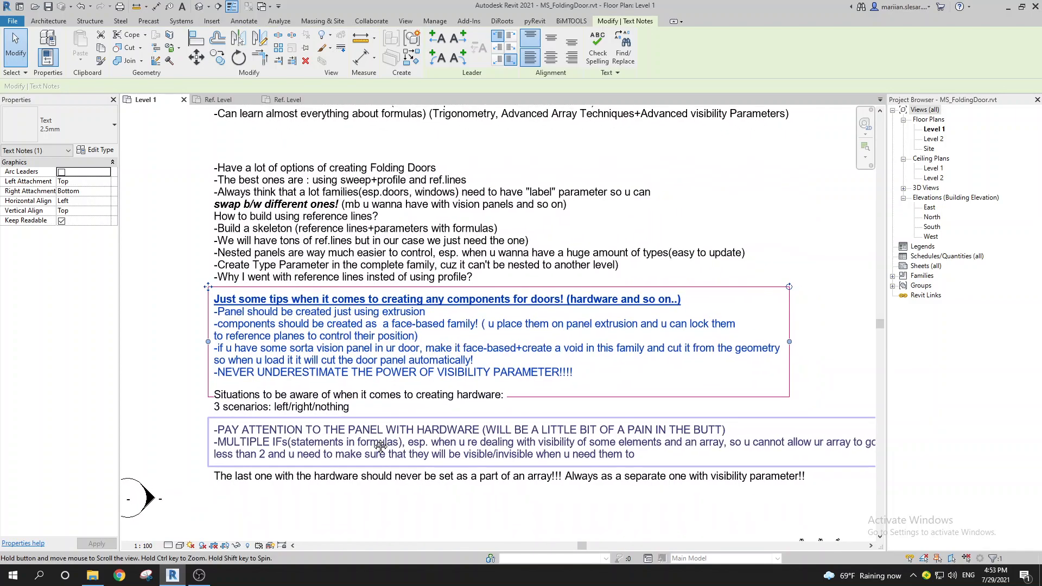
left_click(520, 461)
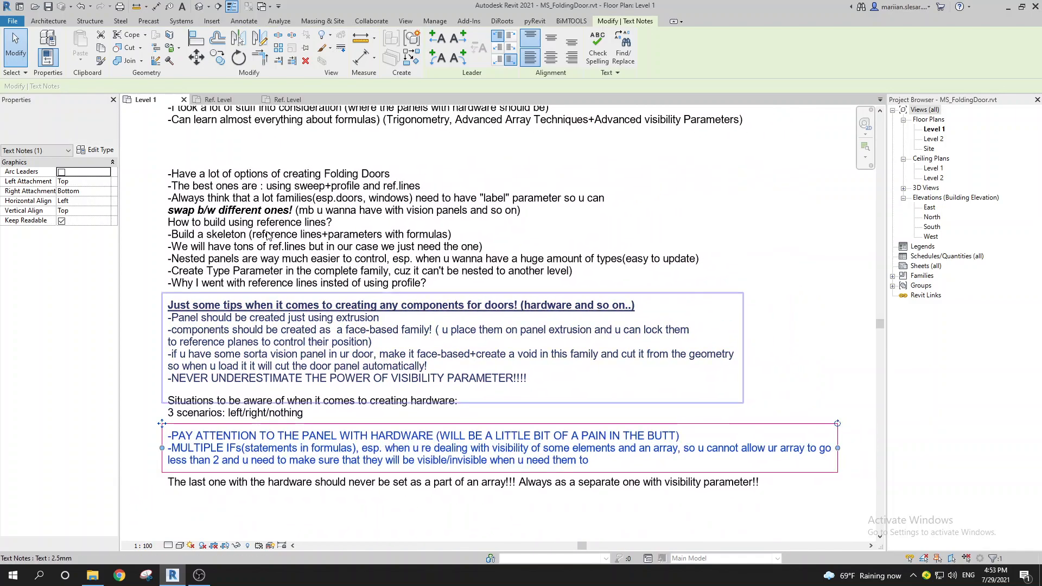
scroll(272, 278, "down", 2)
middle_click_drag(272, 279, 277, 271)
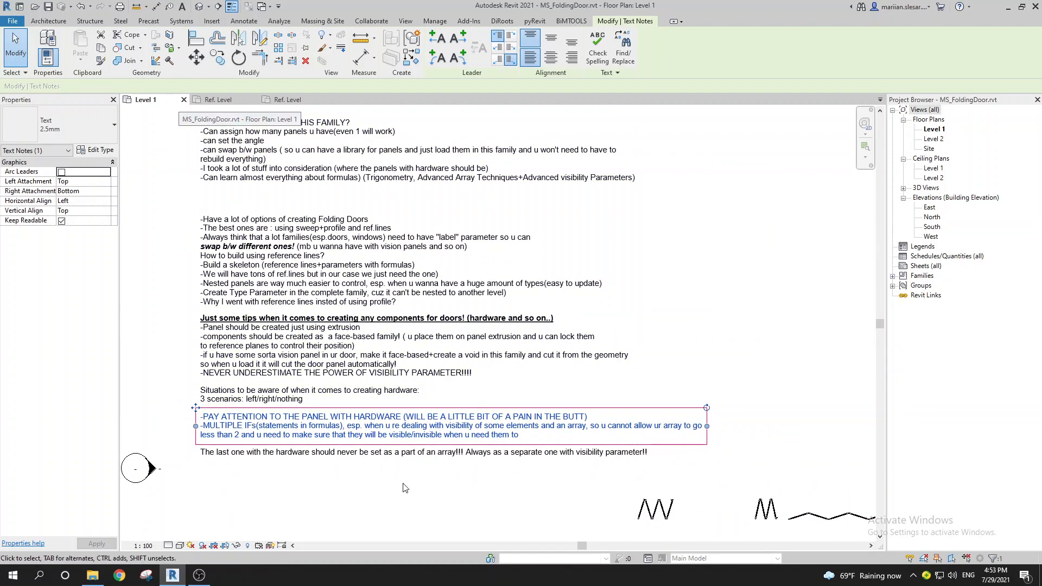
scroll(270, 471, "up", 2)
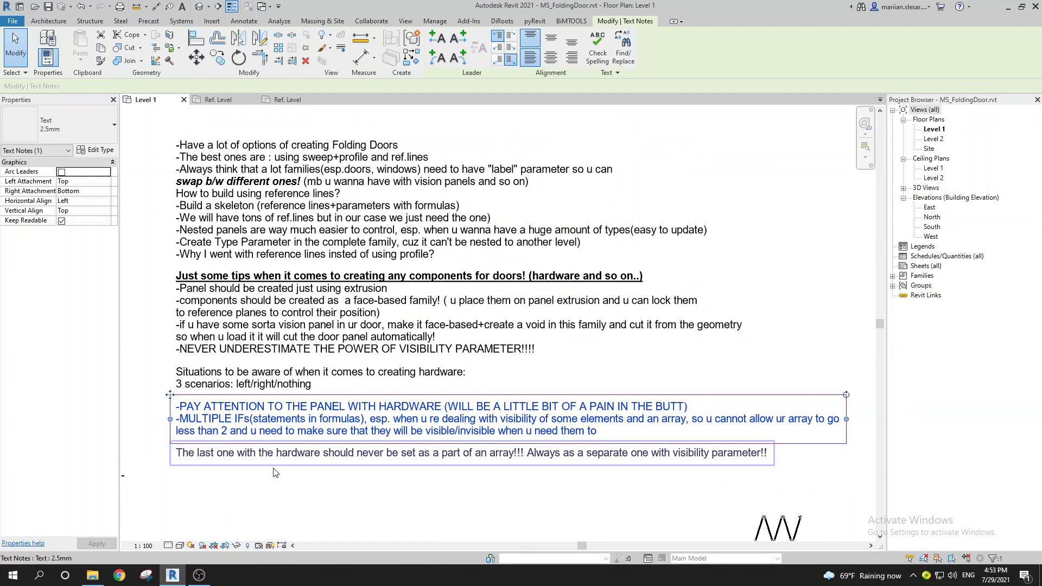
double_click(217, 431)
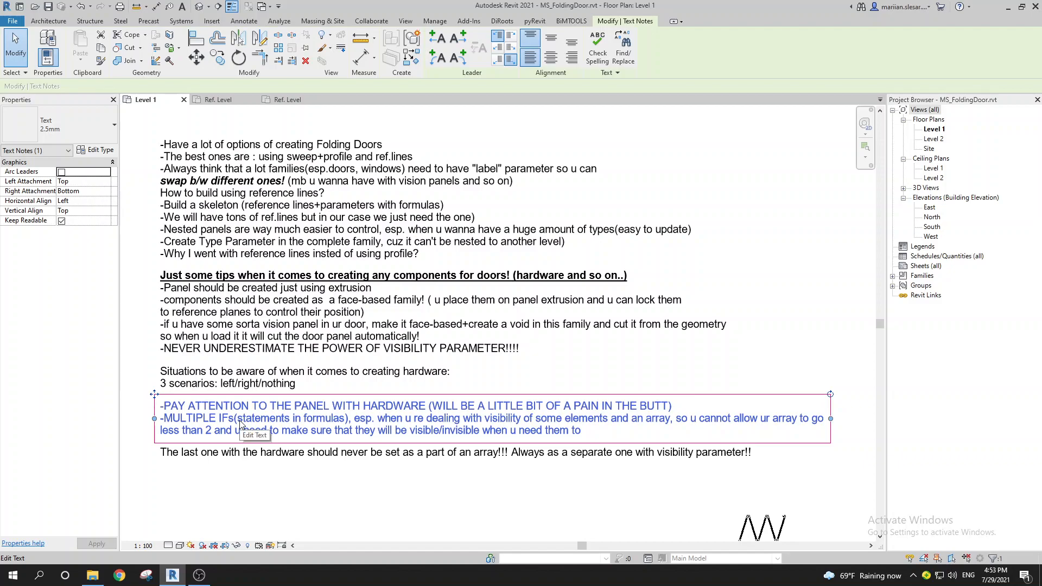
middle_click_drag(212, 463, 282, 446)
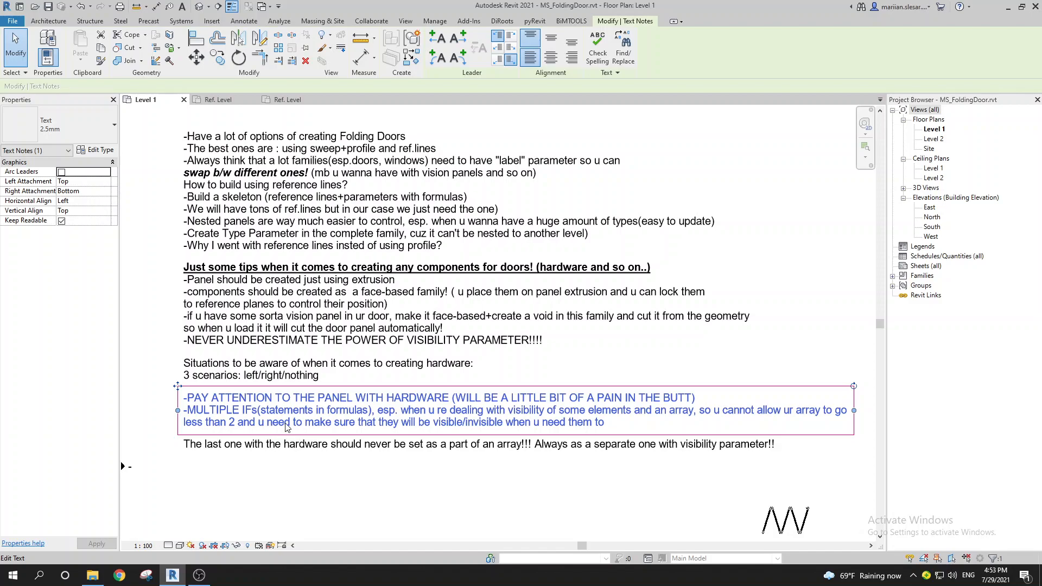
Step: Return to the MS_CompleteFoldingDoor family's Ref. Level plan and examine how the first panels meet
left_click(220, 102)
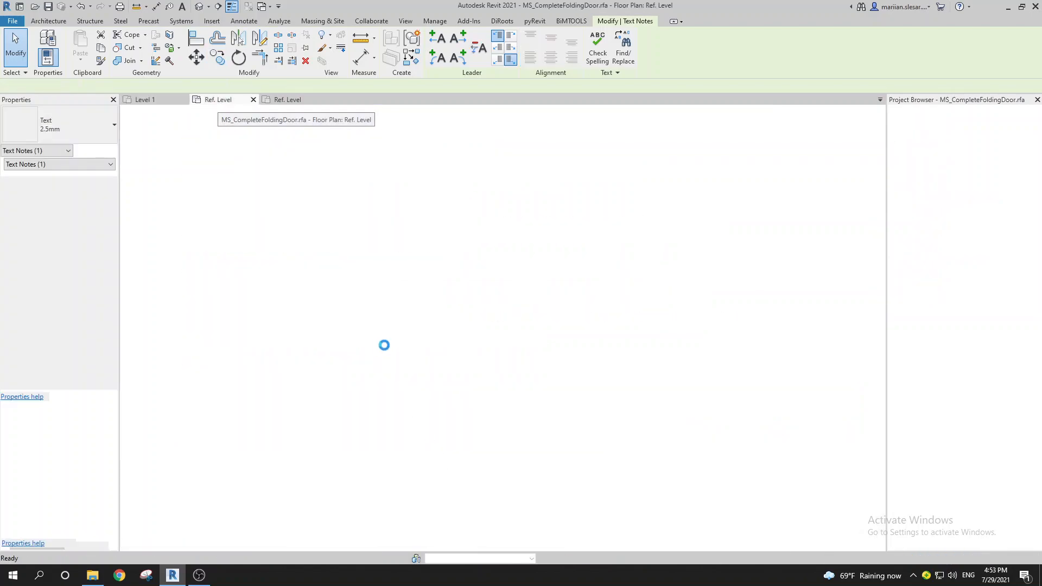
left_click(284, 100)
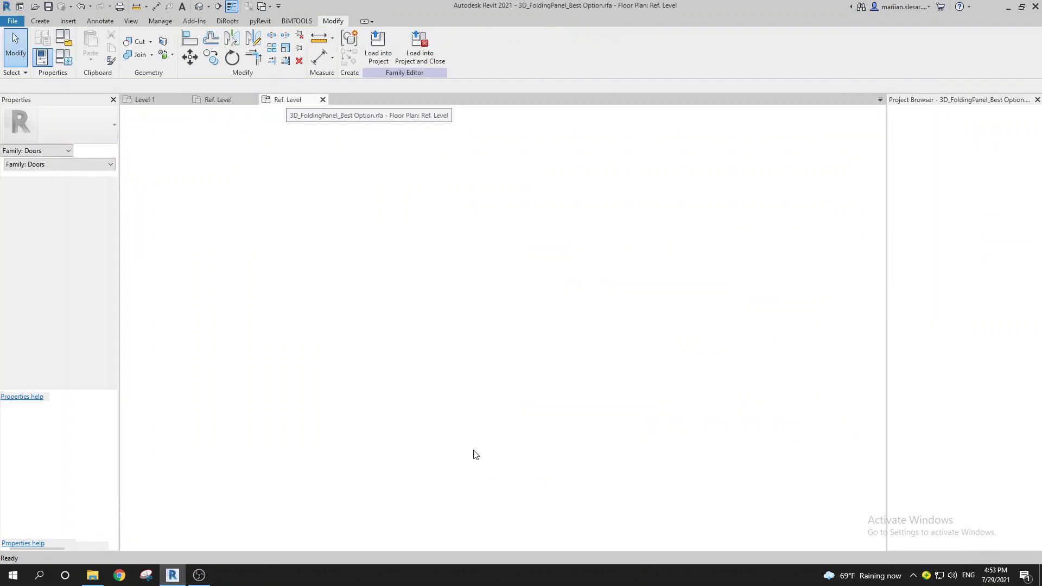
left_click(219, 105)
scroll(411, 410, "down", 2)
middle_click_drag(626, 447, 312, 372)
scroll(548, 328, "down", 3)
middle_click_drag(546, 349, 444, 502)
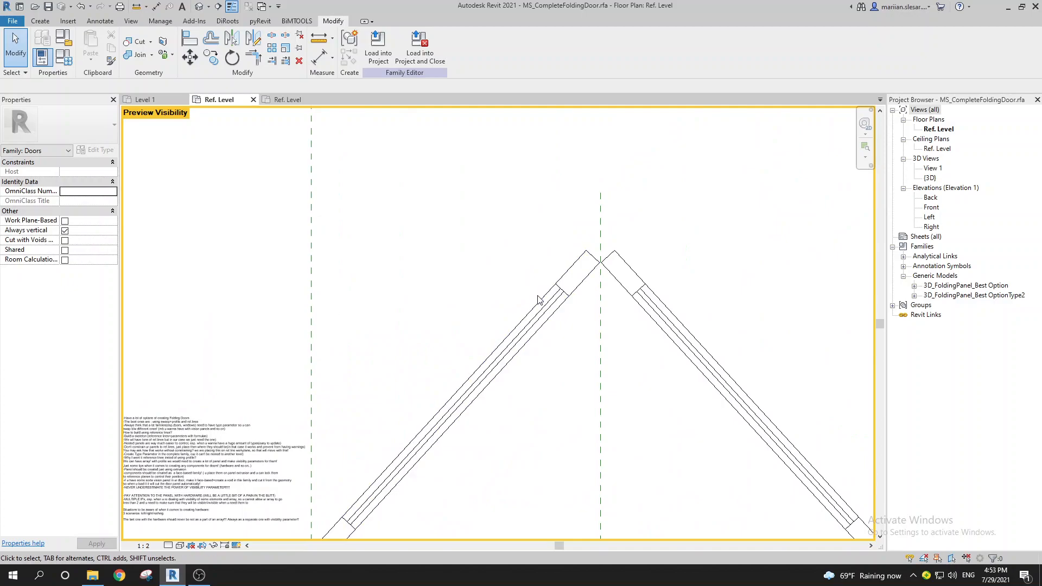
scroll(492, 402, "down", 2)
middle_click_drag(492, 403, 586, 350)
scroll(597, 333, "down", 1)
Step: Review the Count-based array and visibility formulas in the family parameters, then close them without changes
left_click(145, 102)
scroll(424, 335, "down", 5)
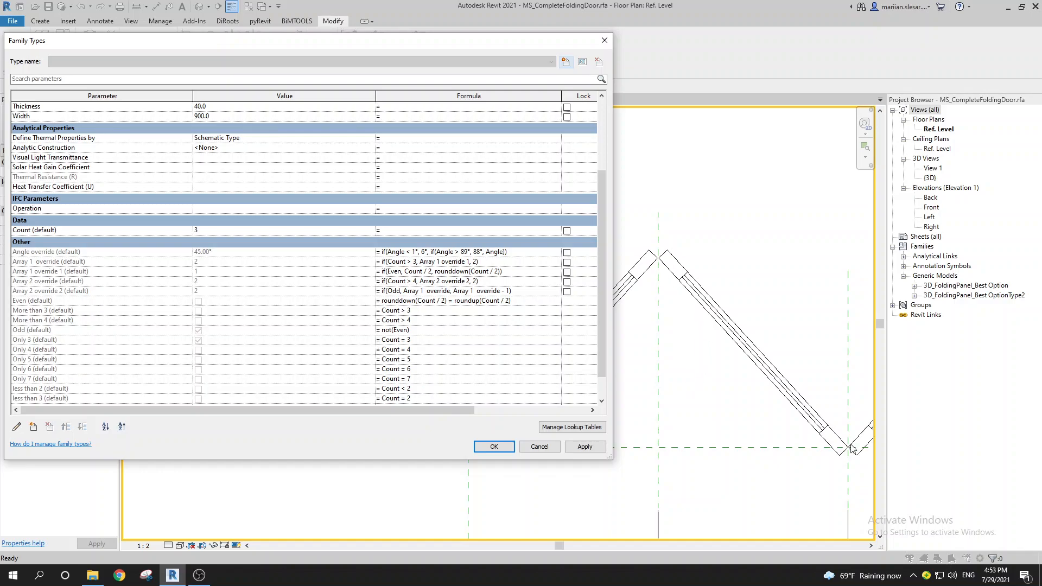
left_click(494, 447)
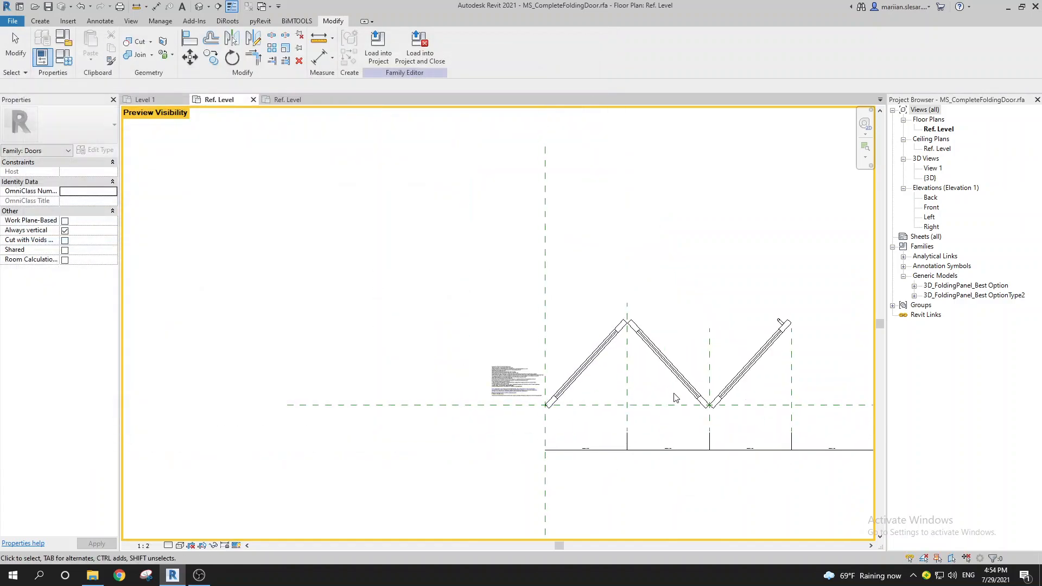
Step: Set the folding door's Count to 4 in the family parameters and accept it
middle_click_drag(676, 375, 555, 367)
scroll(556, 363, "up", 2)
scroll(445, 342, "down", 2)
middle_click_drag(489, 362, 388, 360)
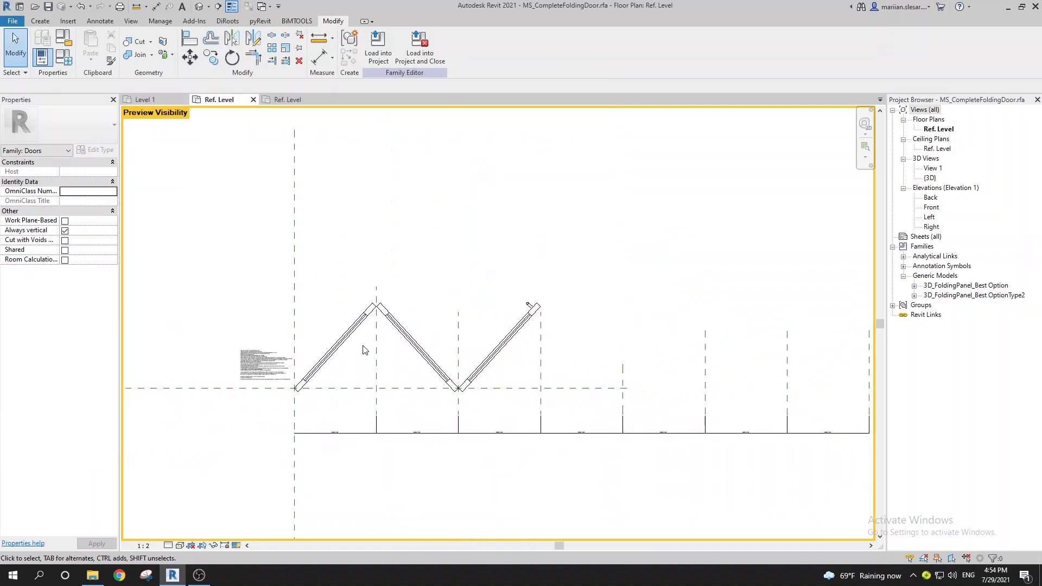
left_click(64, 57)
left_click(231, 353)
type("4")
left_click(500, 449)
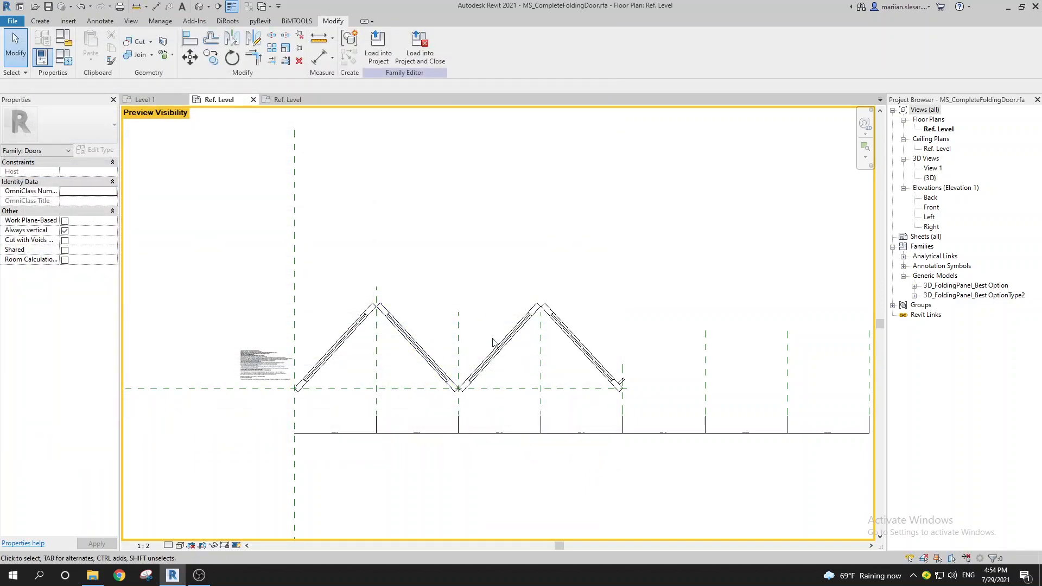
Step: Select the first panel's group to inspect its array label and extent, then clear the selection
left_click(353, 330)
middle_click_drag(457, 394, 537, 444)
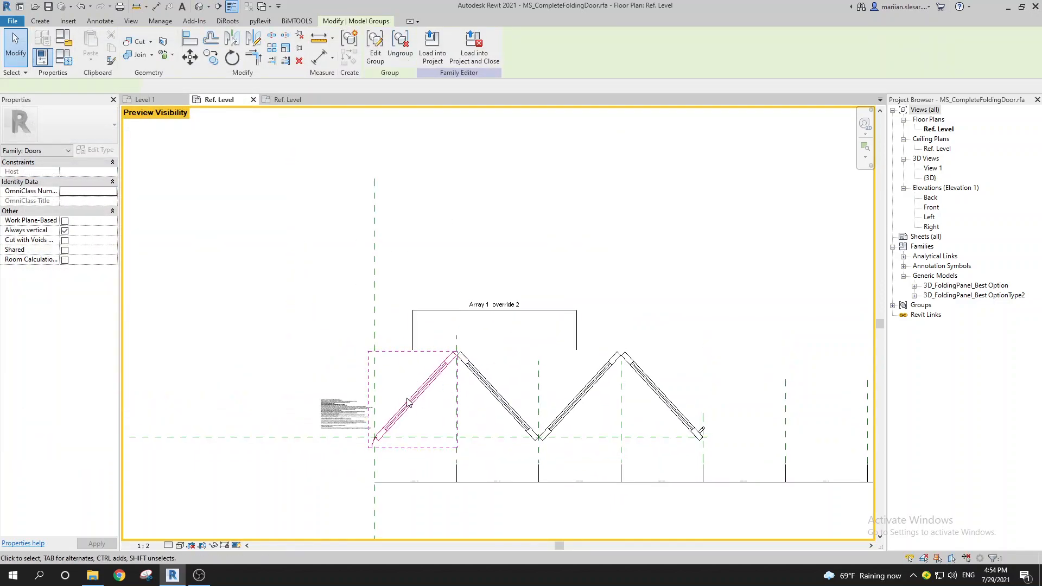
scroll(407, 403, "up", 1)
key("Escape")
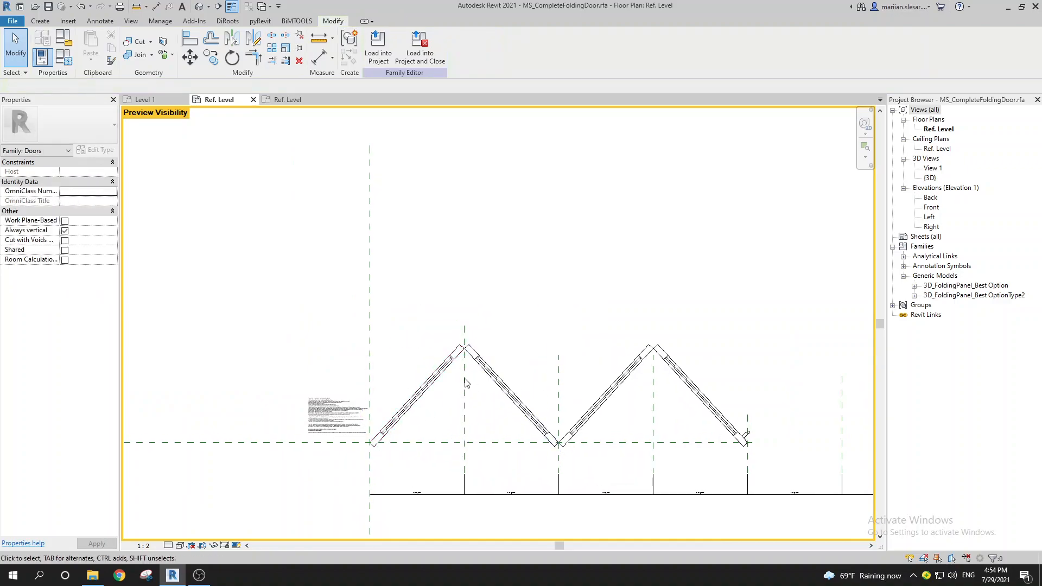
scroll(475, 381, "down", 2)
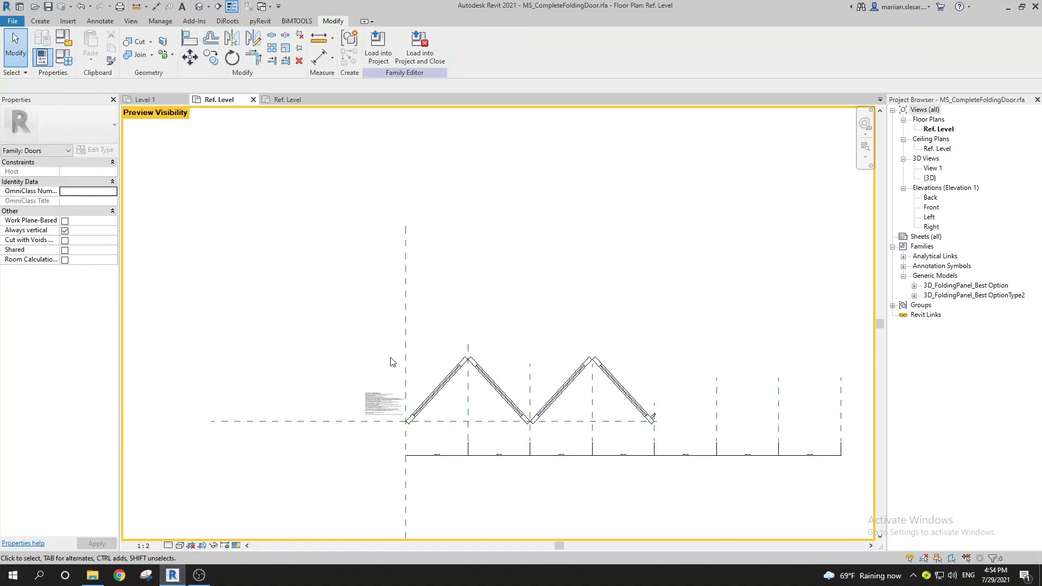
Step: Select the first panel's array group and compare it with the Count and array override parameters, changing nothing
left_click(484, 360)
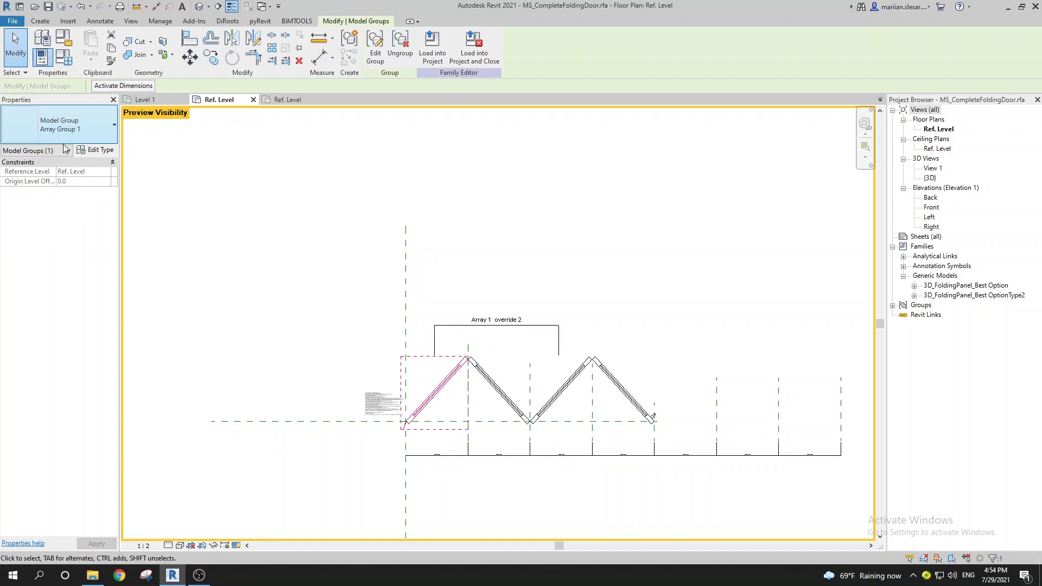
left_click(68, 61)
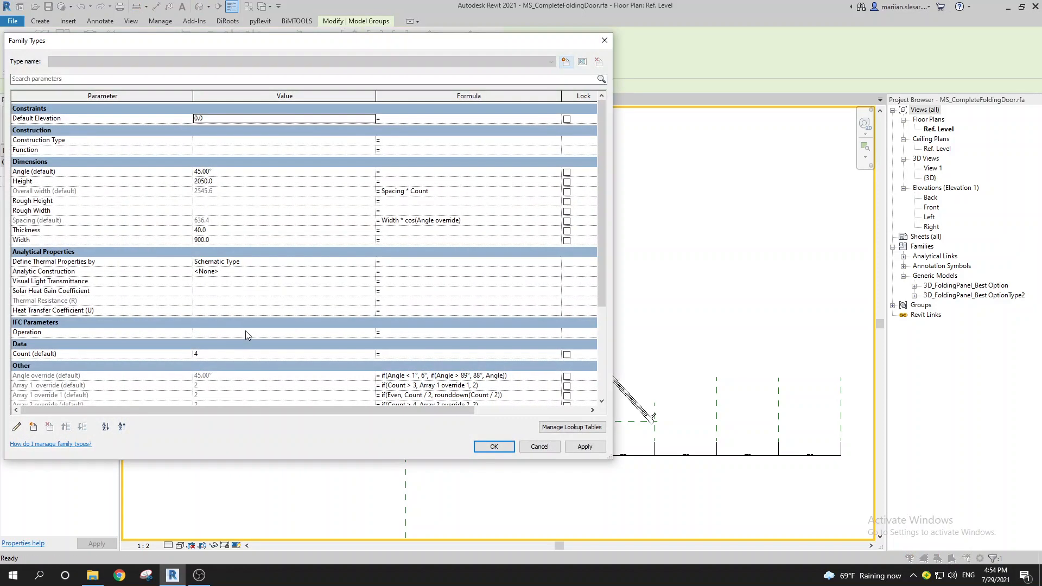
left_click_drag(467, 48, 921, 82)
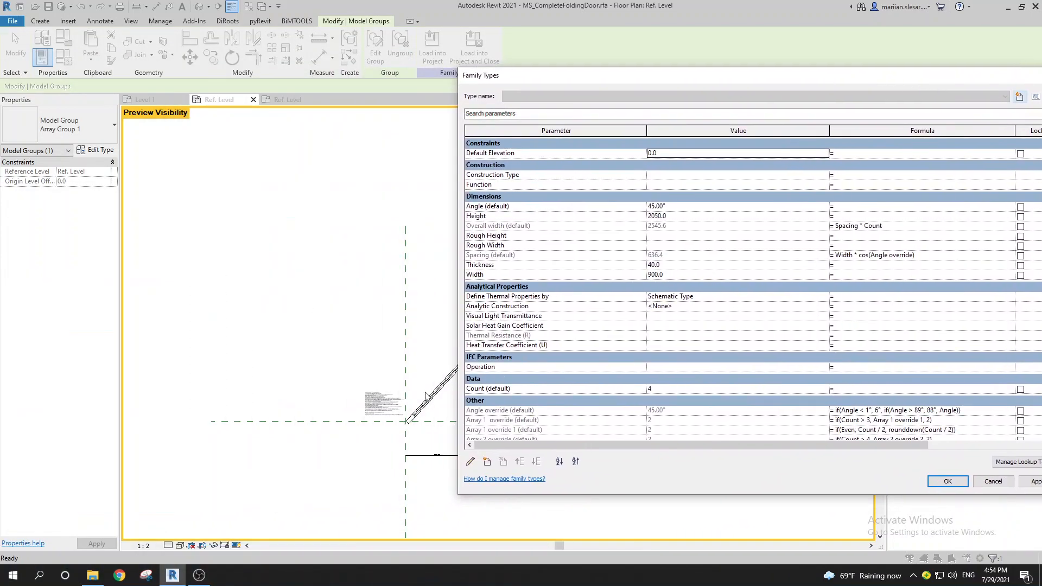
left_click_drag(605, 76, 473, 299)
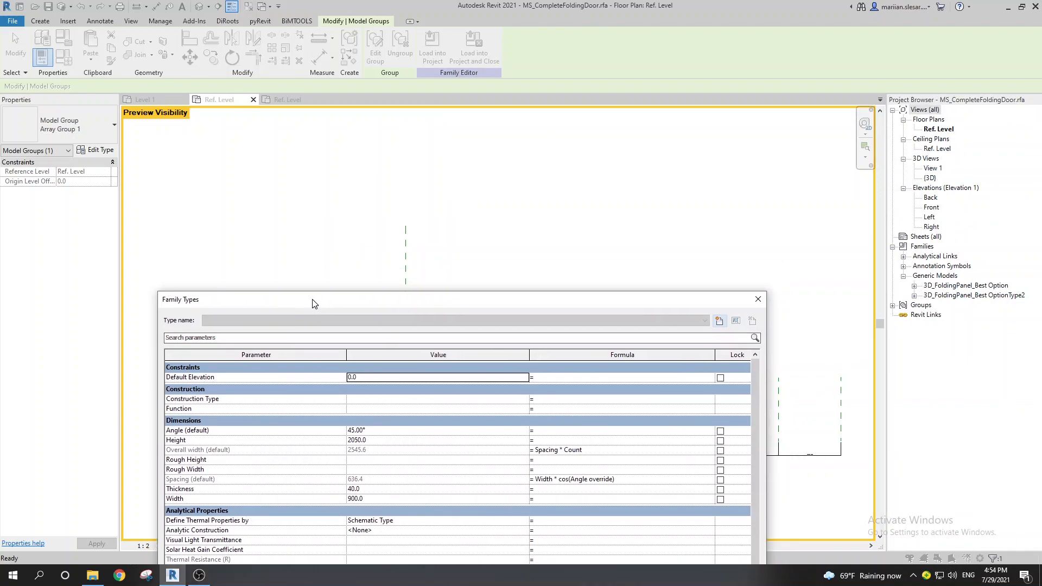
left_click(757, 300)
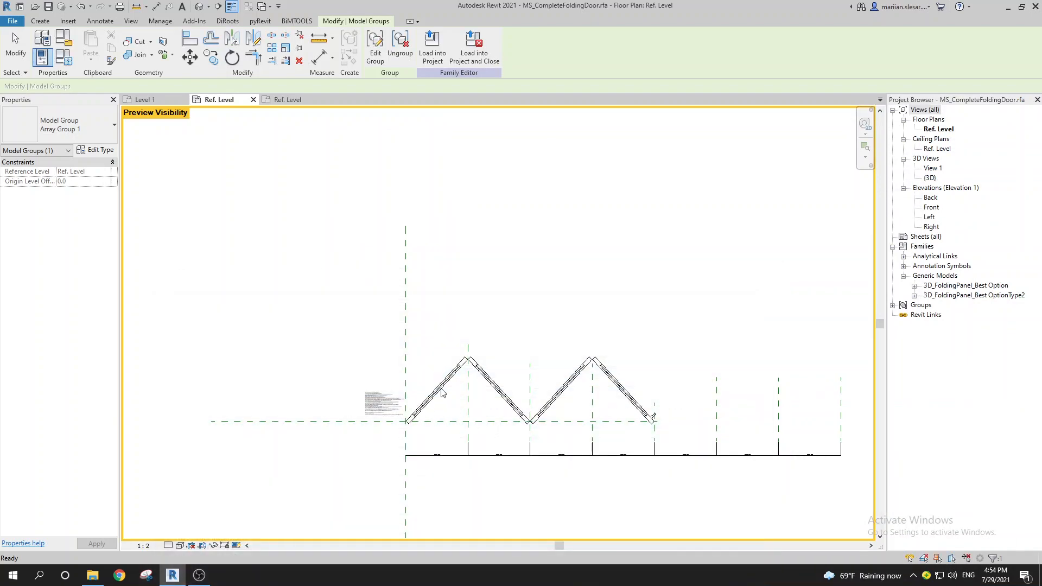
Step: Clear the selection and examine the Array 1 override and Array 1 override 1 parameters in the family parameters
key("Escape")
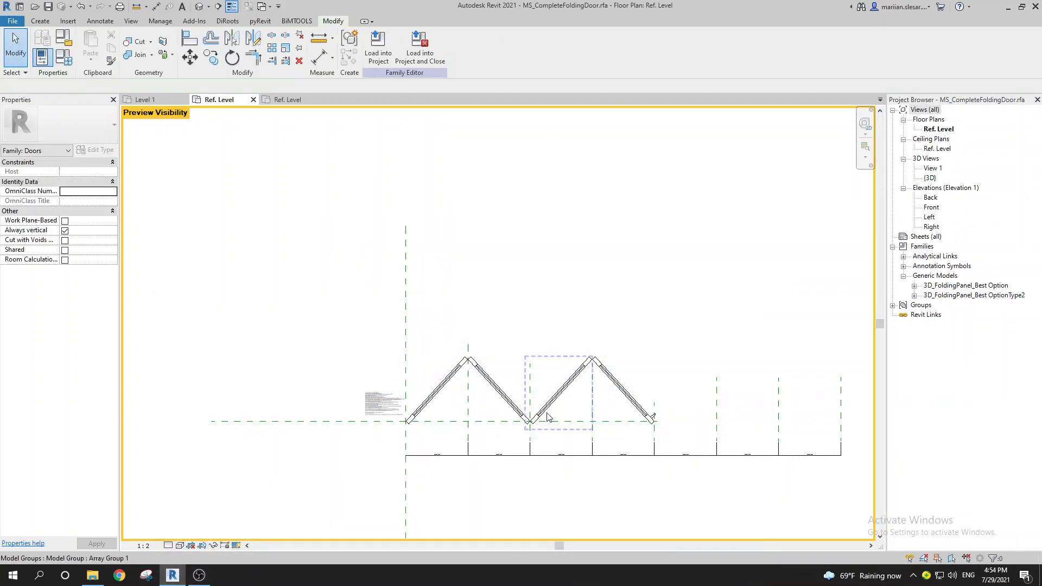
key("f")
key("t")
scroll(288, 353, "down", 4)
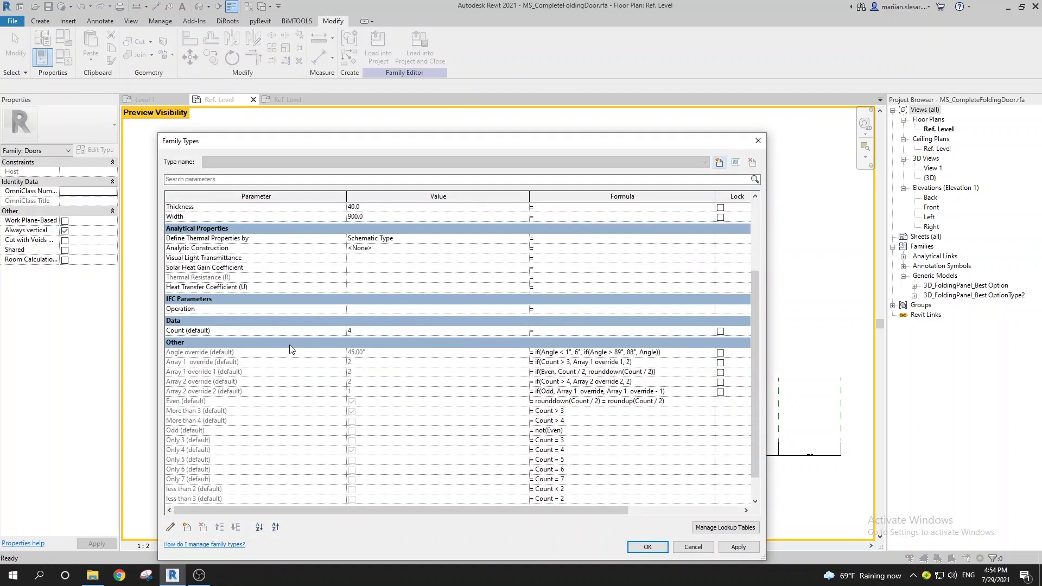
left_click(259, 364)
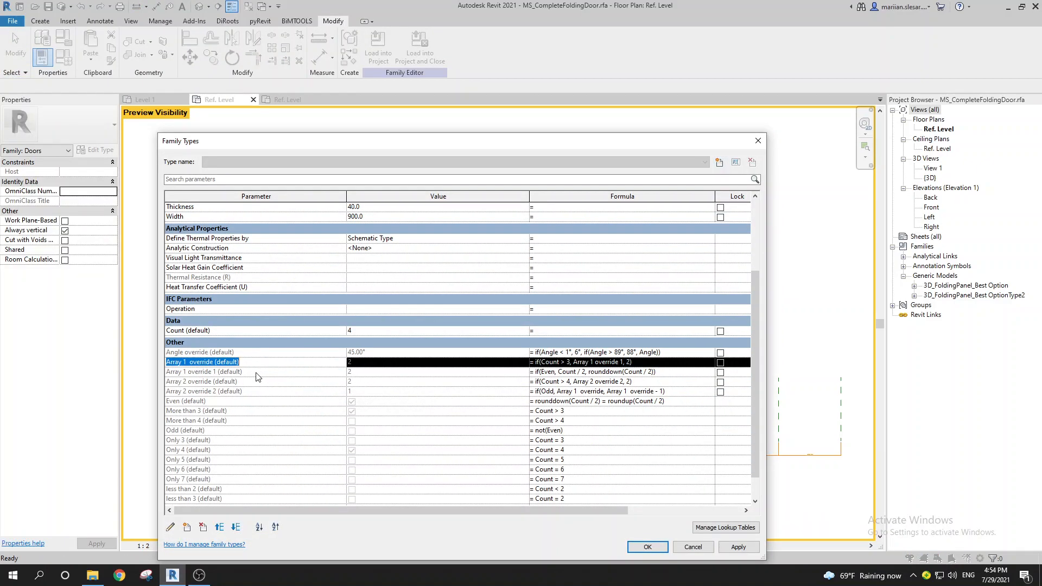
left_click(261, 373)
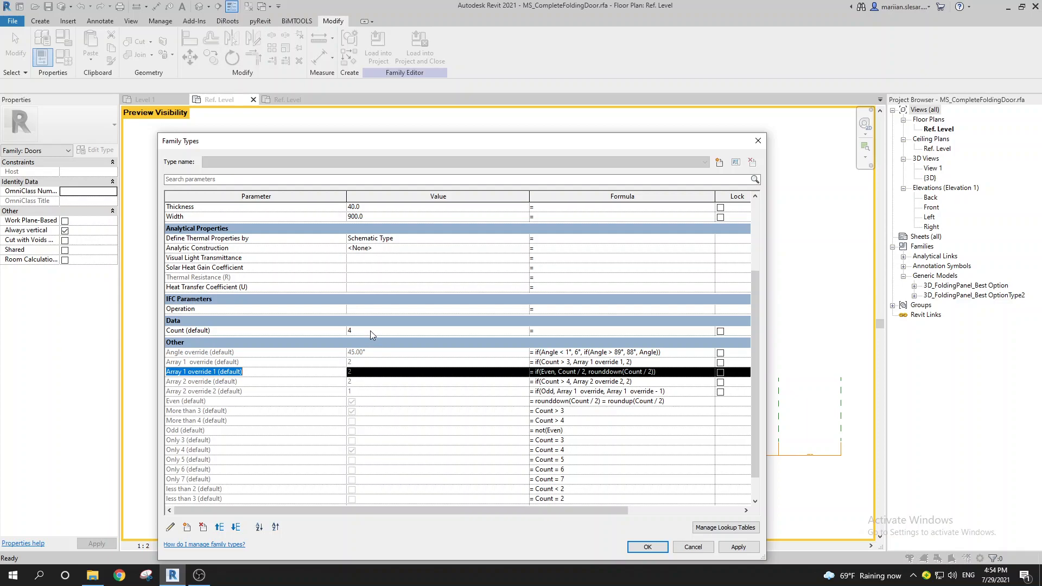
Step: Examine the rounddown and roundup formula of the Even parameter and compare it with the Odd parameter
left_click(561, 401)
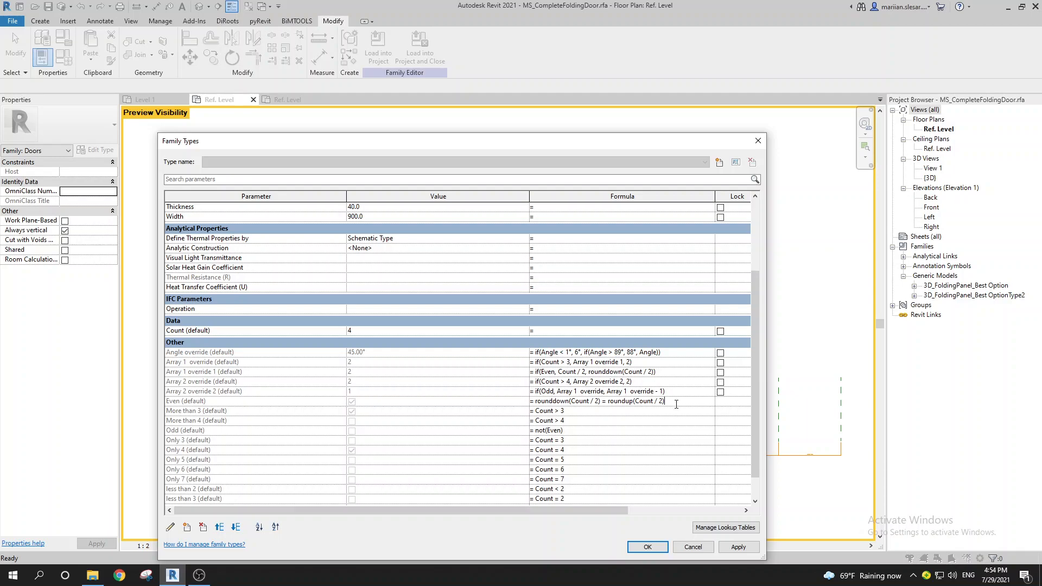
left_click_drag(676, 404, 531, 406)
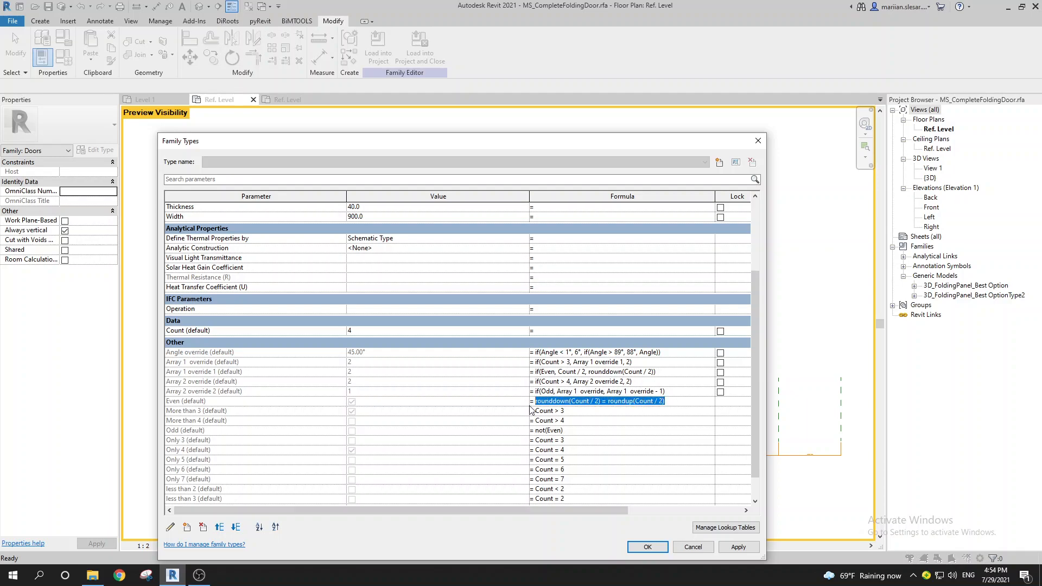
scroll(580, 428, "up", 1)
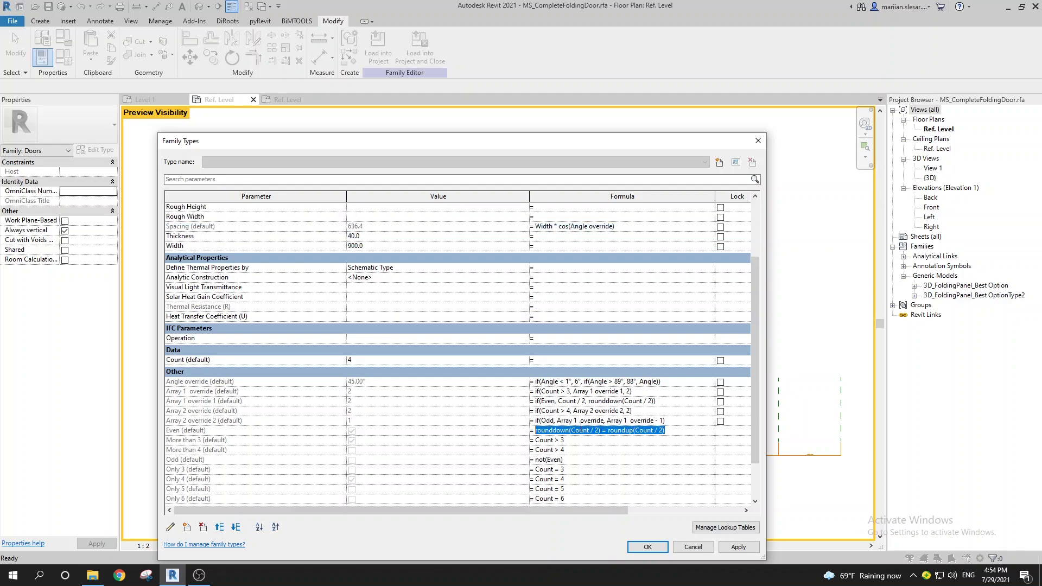
left_click_drag(666, 431, 541, 435)
left_click(205, 437)
left_click(205, 435)
left_click(202, 460)
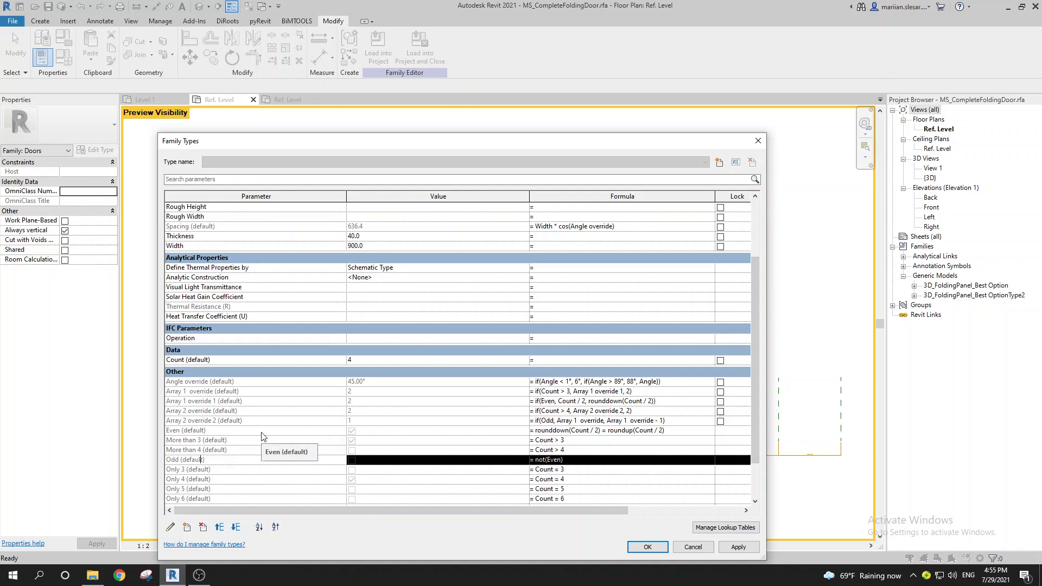
Step: Trace the Array 1 override 1 formula through its Count / 2 and rounddown(Count / 2) branches
left_click(591, 390)
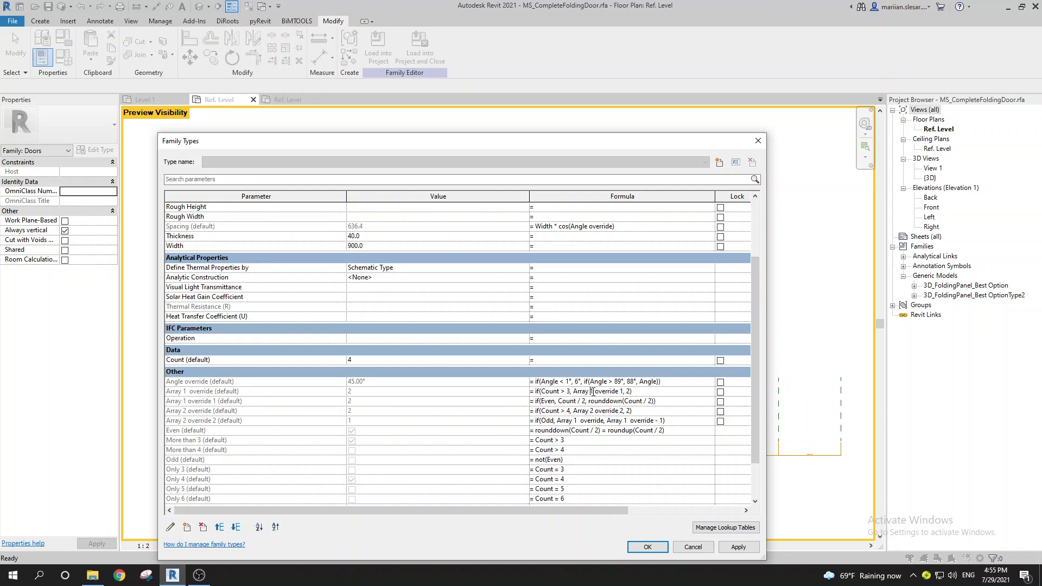
left_click(591, 405)
left_click(555, 402)
left_click_drag(586, 401, 556, 401)
left_click(615, 403)
left_click_drag(593, 403, 624, 402)
left_click(663, 403)
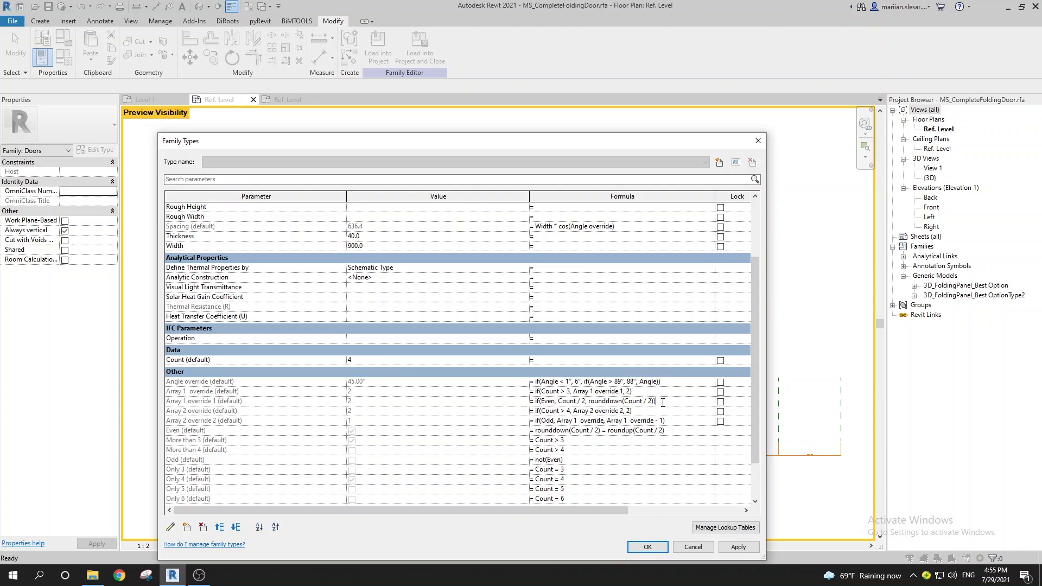
Step: Try Count values of 5, 6 and 7 in turn to test how the array override parameters respond
left_click(363, 360)
type("5")
key("Return")
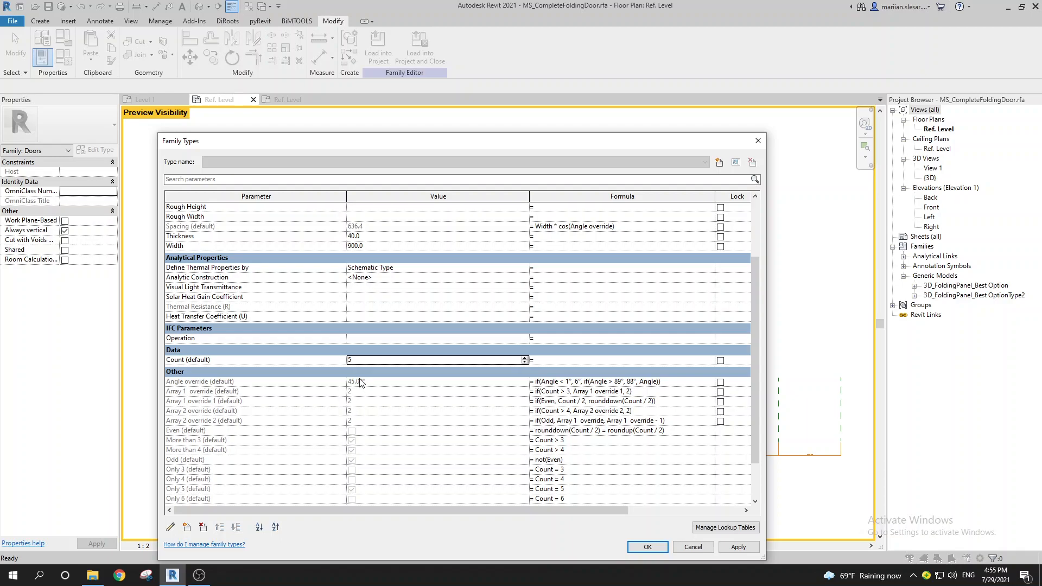
double_click(367, 360)
type("6")
key("Return")
double_click(363, 360)
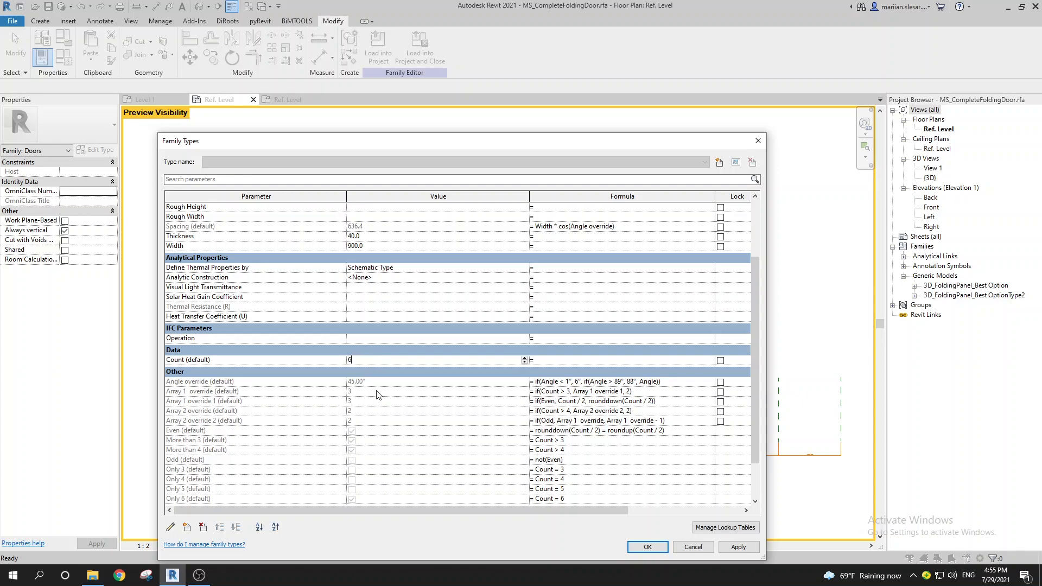
type("7")
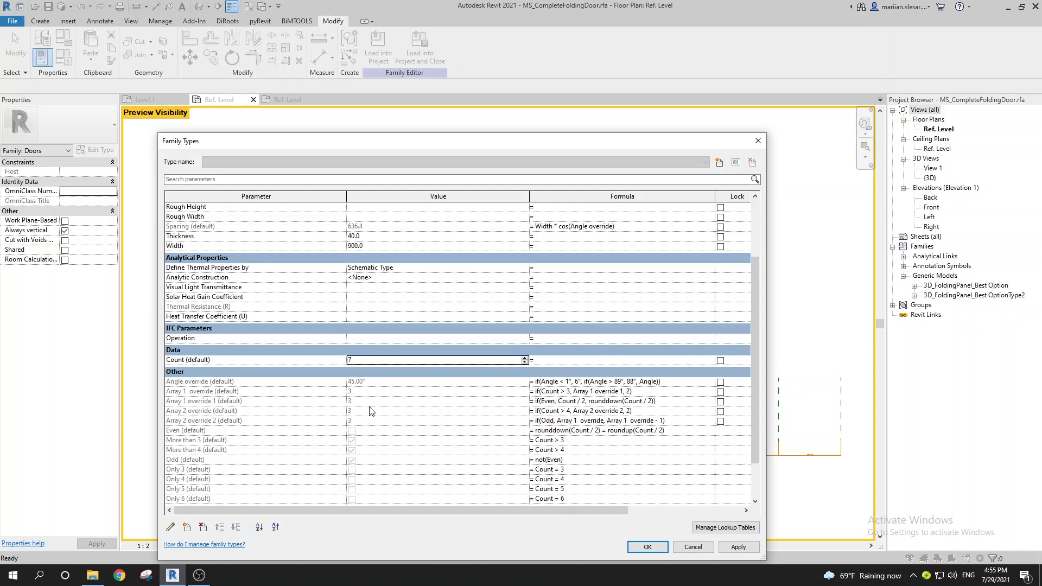
Step: Set Count to 3, check the Array 1 override formulas against that value, and accept the family parameters
double_click(375, 361)
type("3")
left_click(570, 403)
left_click(580, 402)
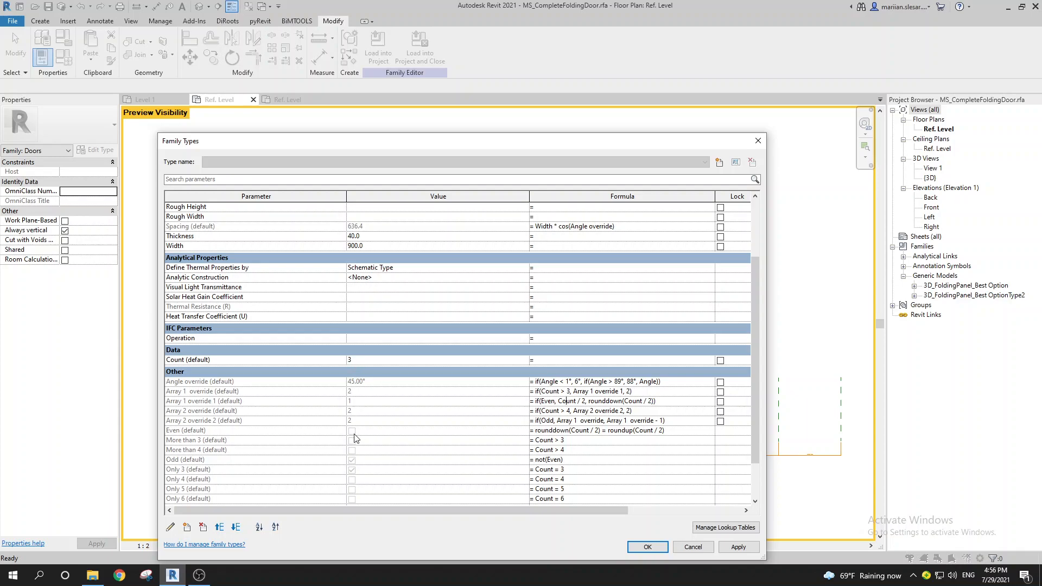
left_click_drag(563, 401, 583, 401)
left_click_drag(656, 401, 590, 403)
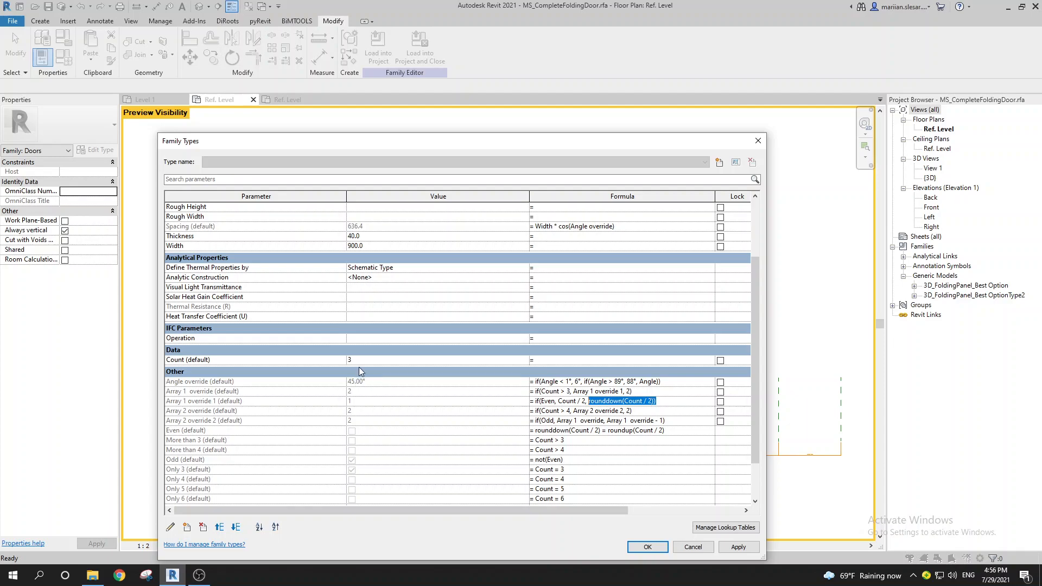
left_click(592, 401)
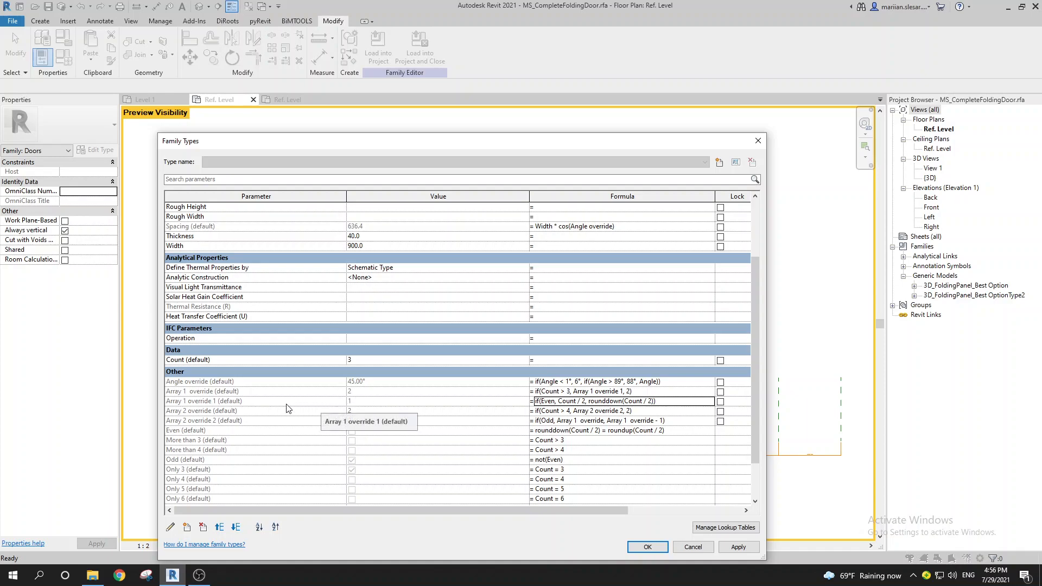
left_click(210, 392)
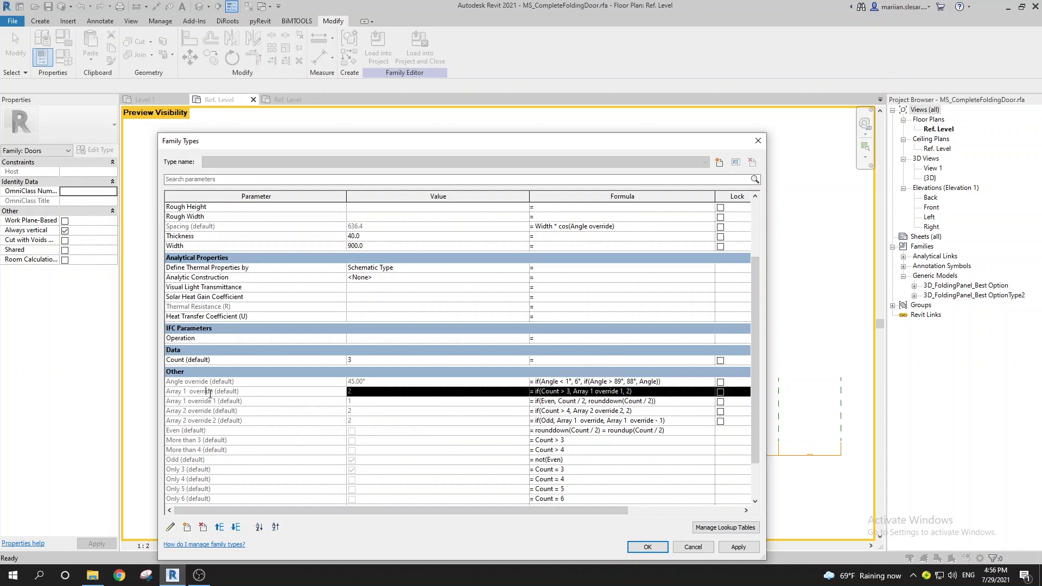
left_click_drag(214, 392, 113, 391)
left_click(648, 546)
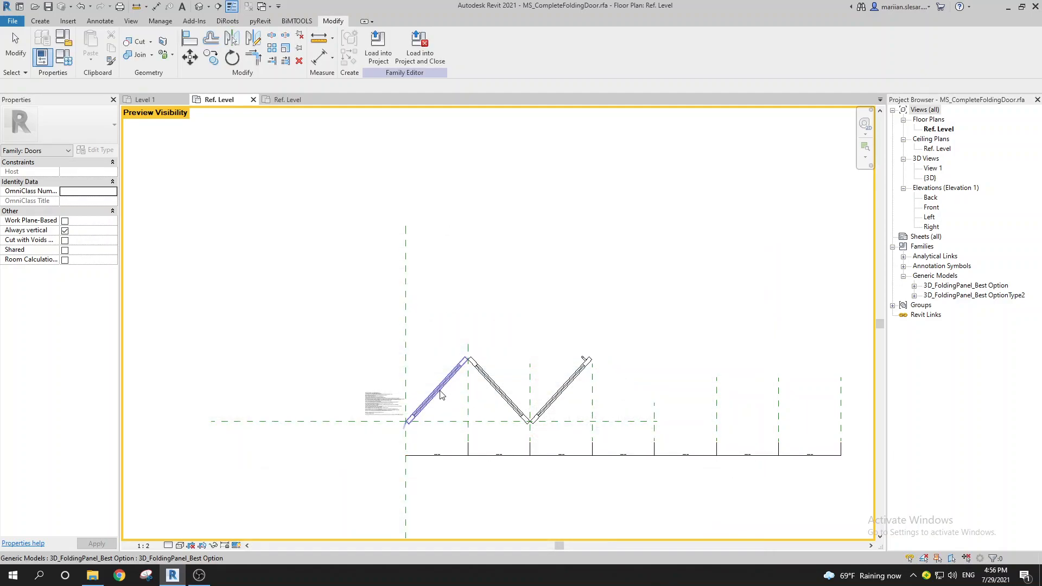
Step: Set the folding door's Count to 4 in the family parameters and accept it
left_click(440, 394)
left_click(64, 56)
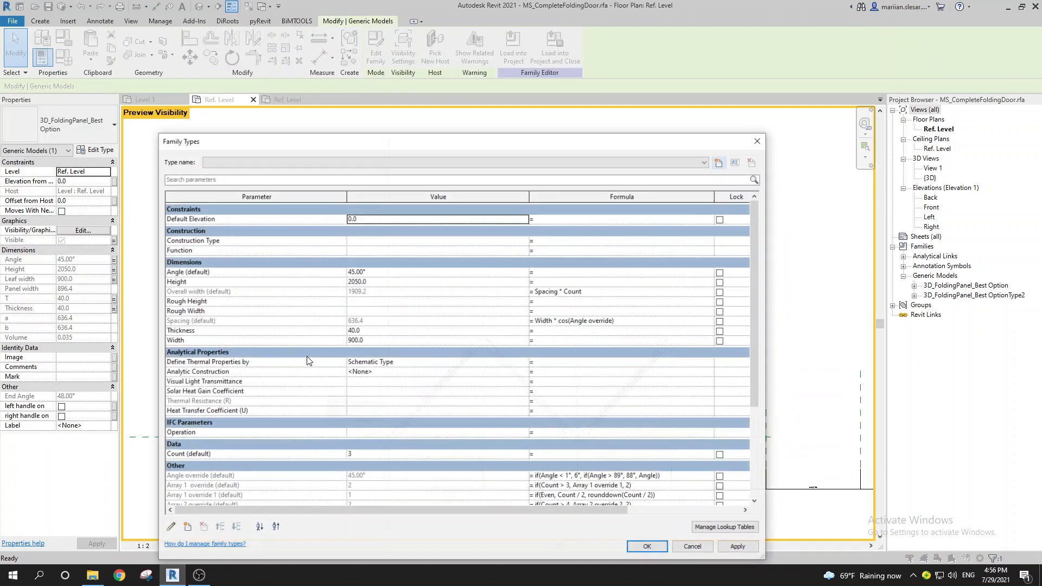
left_click(437, 454)
type("4")
left_click(636, 545)
Step: Select the first panel's array group and inspect its array label and extent
left_click(425, 404)
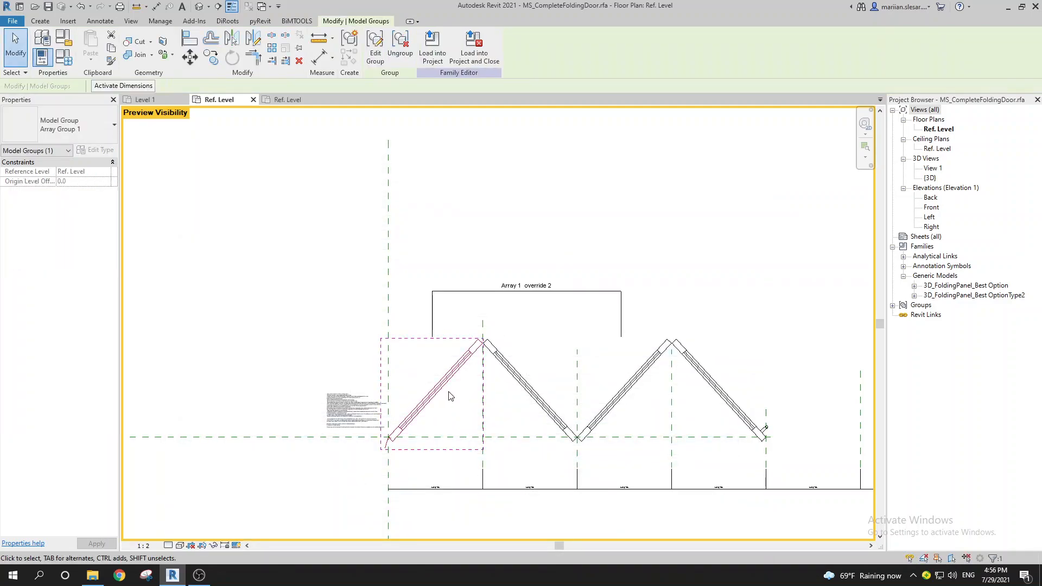
scroll(542, 303, "up", 1)
scroll(534, 312, "down", 1)
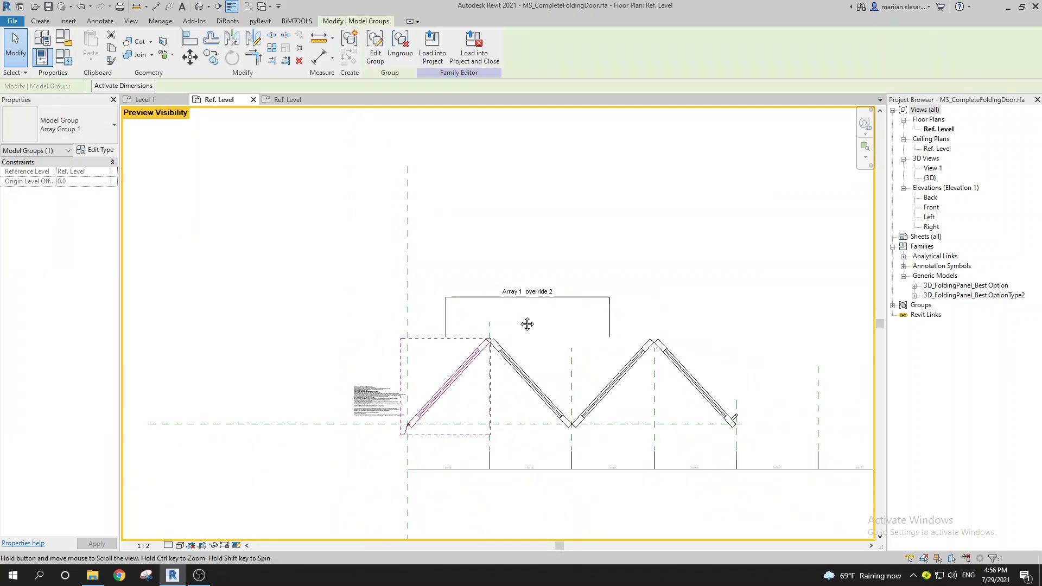
scroll(505, 312, "down", 1)
scroll(494, 311, "down", 2)
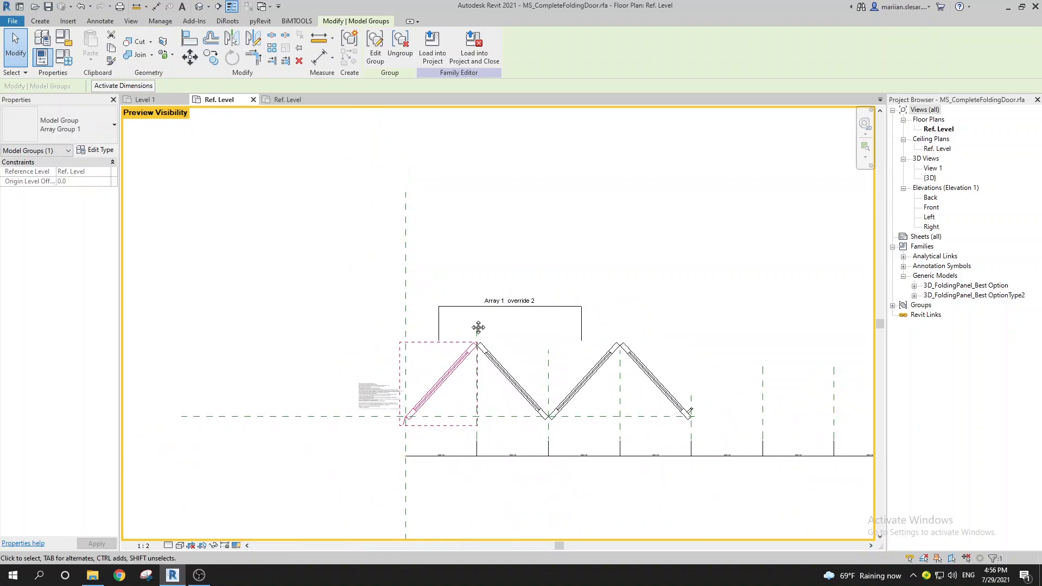
scroll(546, 304, "up", 1)
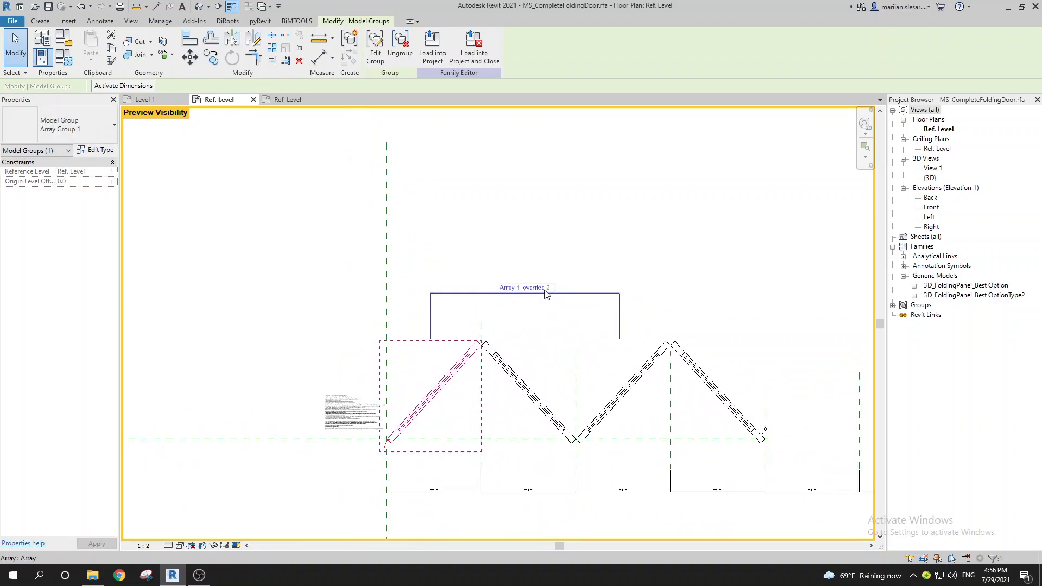
scroll(545, 300, "up", 1)
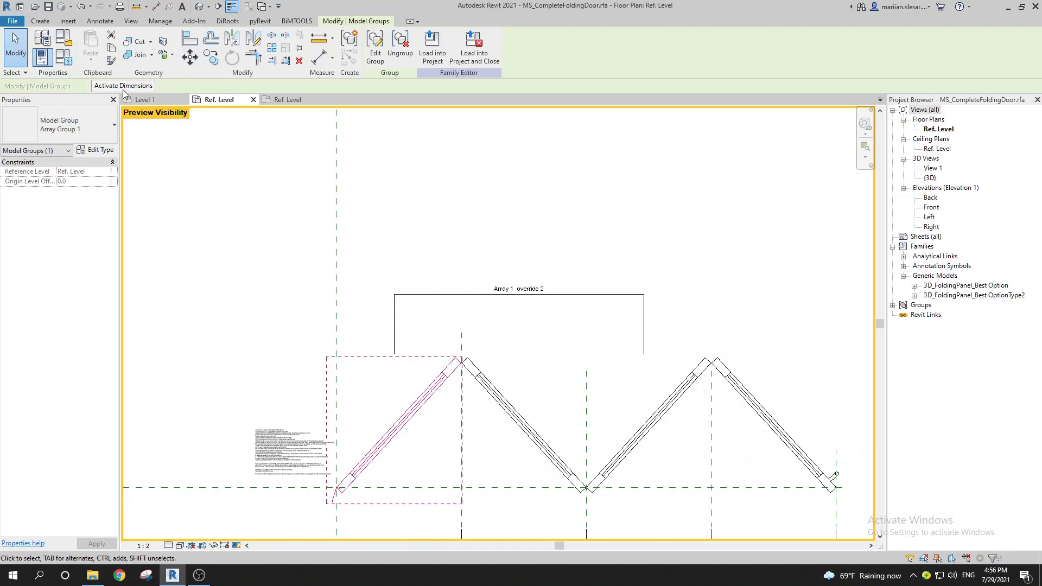
Step: Examine the Array 1 override formula and the Array 1 override 1 parameter it refers to in the family parameters
left_click(63, 56)
scroll(272, 414, "down", 1)
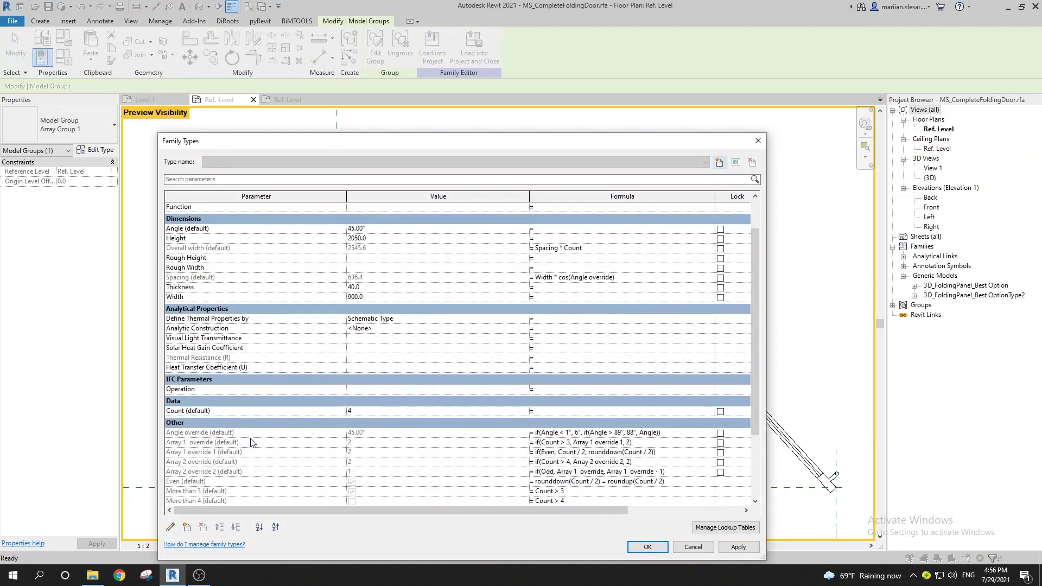
left_click(238, 443)
left_click_drag(238, 443, 159, 444)
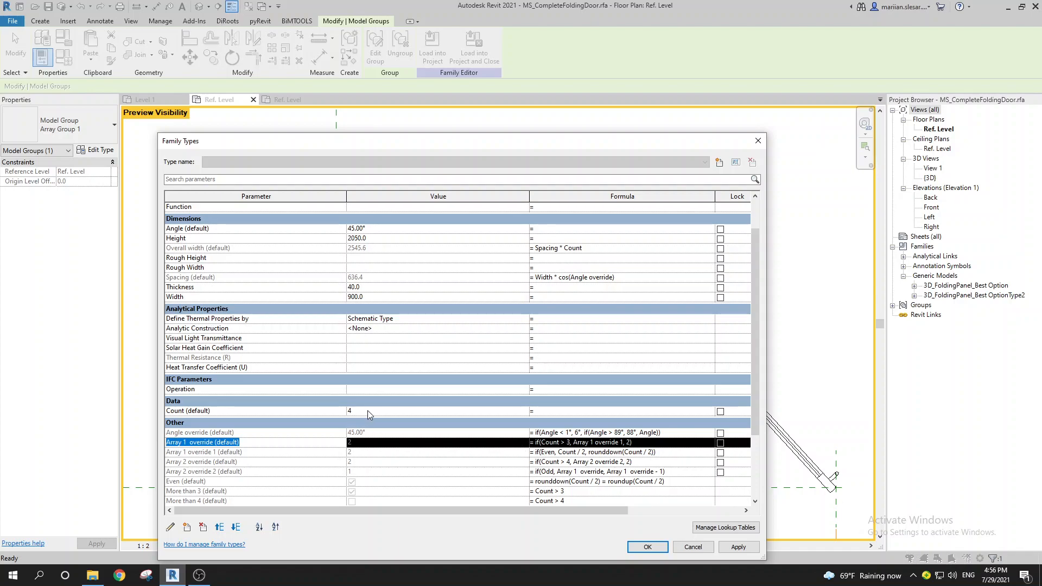
left_click(567, 443)
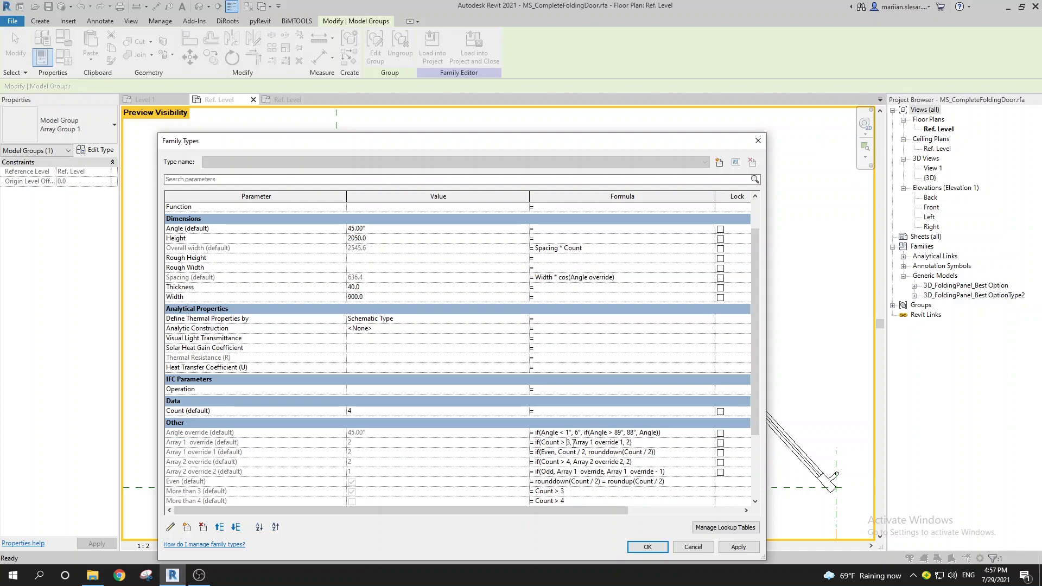
left_click(243, 455)
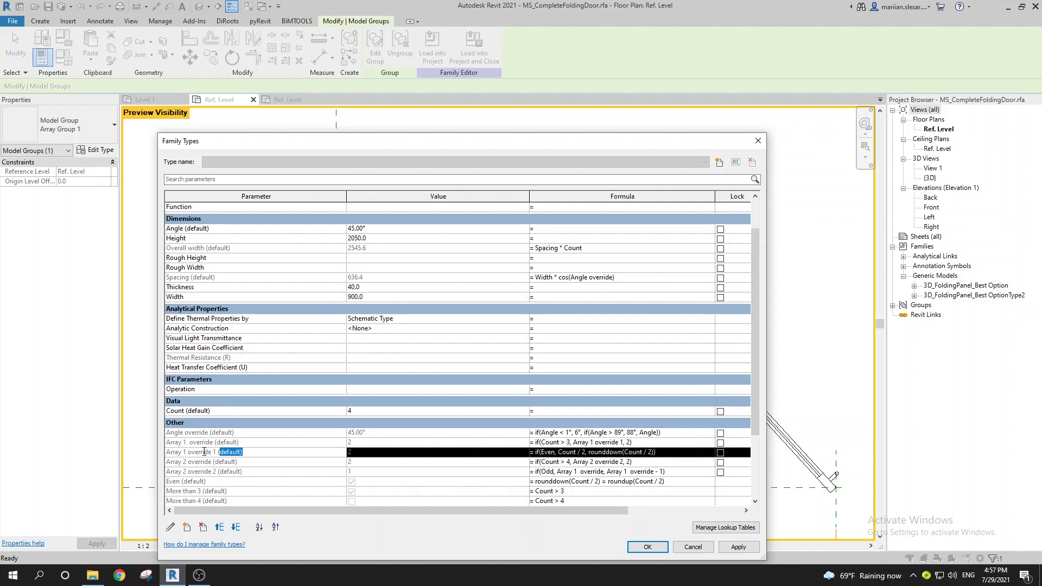
Step: Set Count to 3, check the Count > 3 condition of the Array 1 override formula, and accept the parameters
left_click(369, 410)
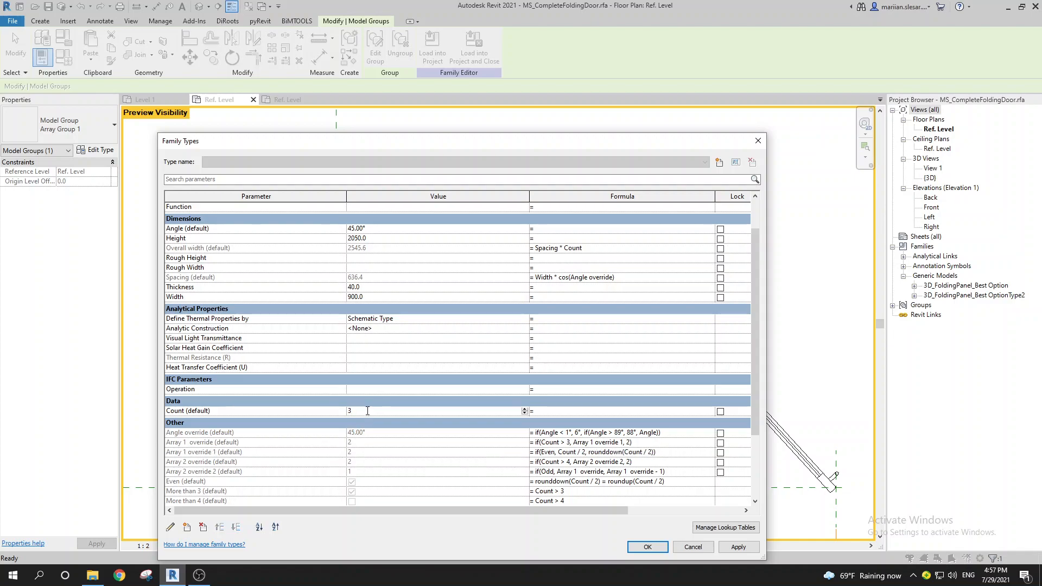
left_click(409, 462)
left_click_drag(571, 443, 541, 442)
left_click(627, 443)
left_click(388, 447)
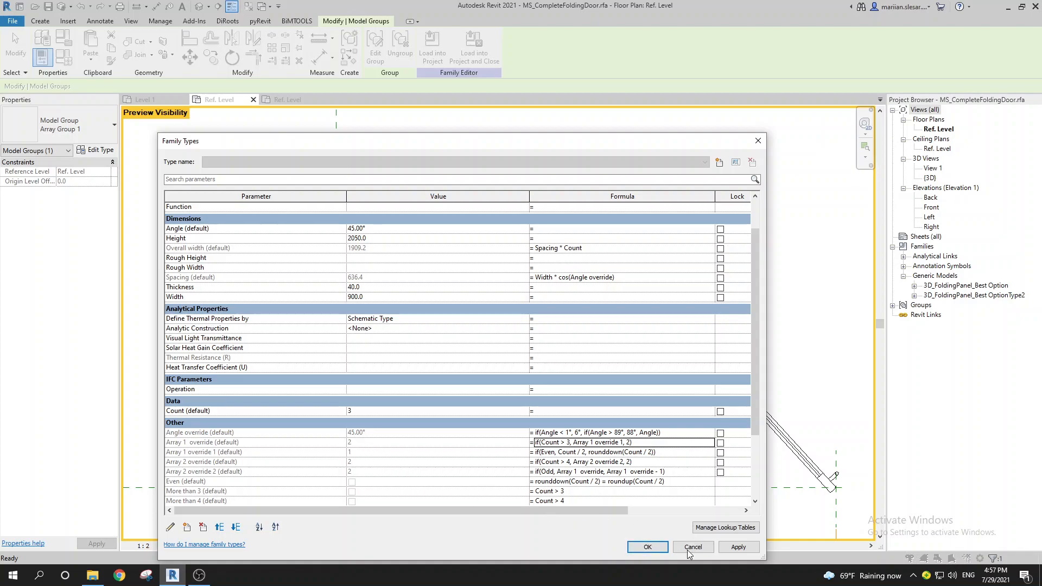
left_click(653, 549)
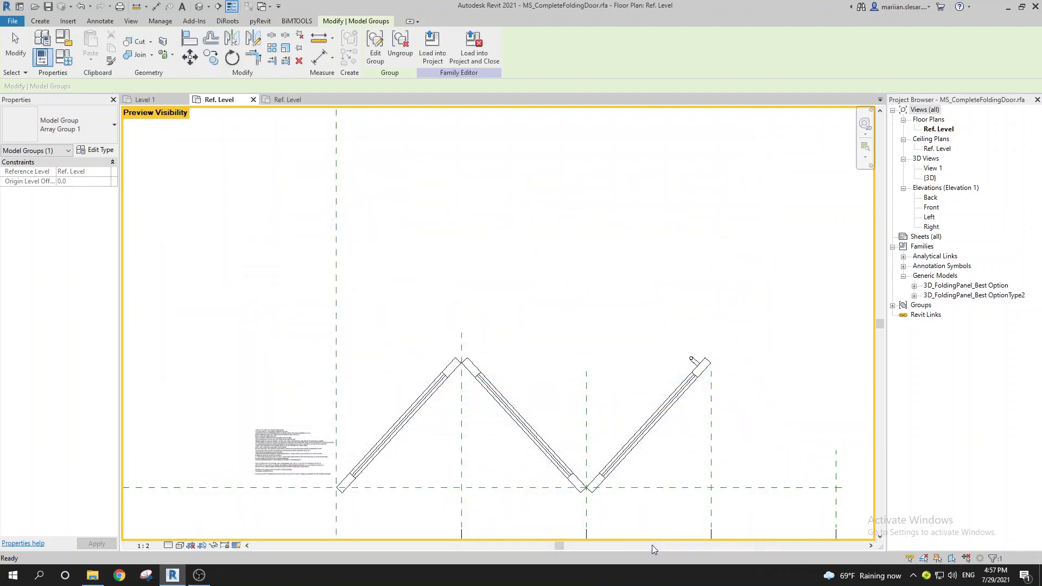
Step: Select the first panel in the plan to inspect its spacing and constraints, then clear the selection
middle_click_drag(421, 411, 399, 409)
left_click(348, 390)
middle_click_drag(424, 501, 497, 485)
middle_click_drag(379, 471, 467, 468)
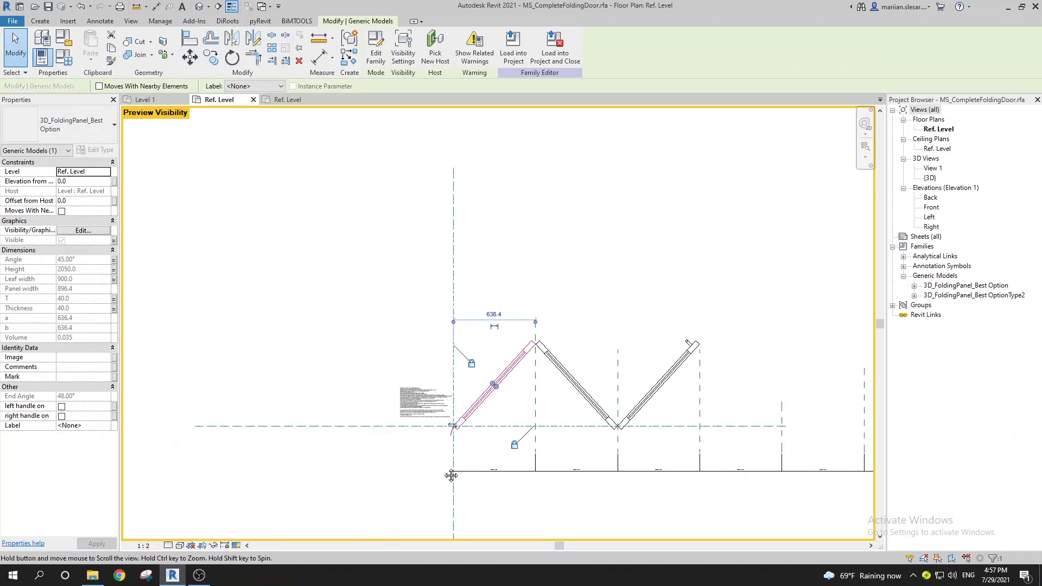
left_click(251, 289)
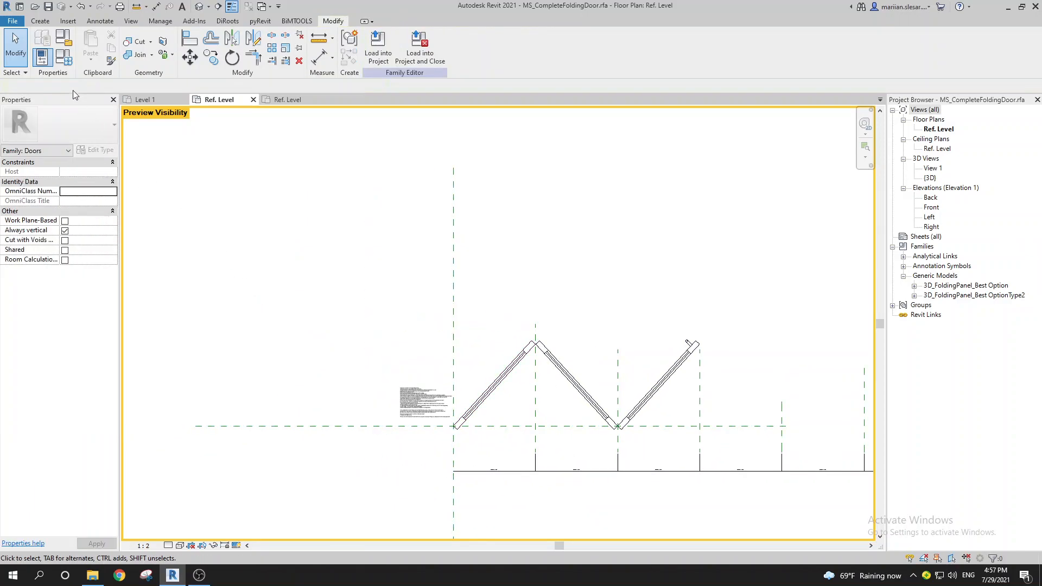
Step: Set the folding door's Count back to 4, accept it, and select the first panel's array group
left_click(64, 58)
scroll(347, 388, "down", 3)
left_click(364, 389)
type("4")
key("Return")
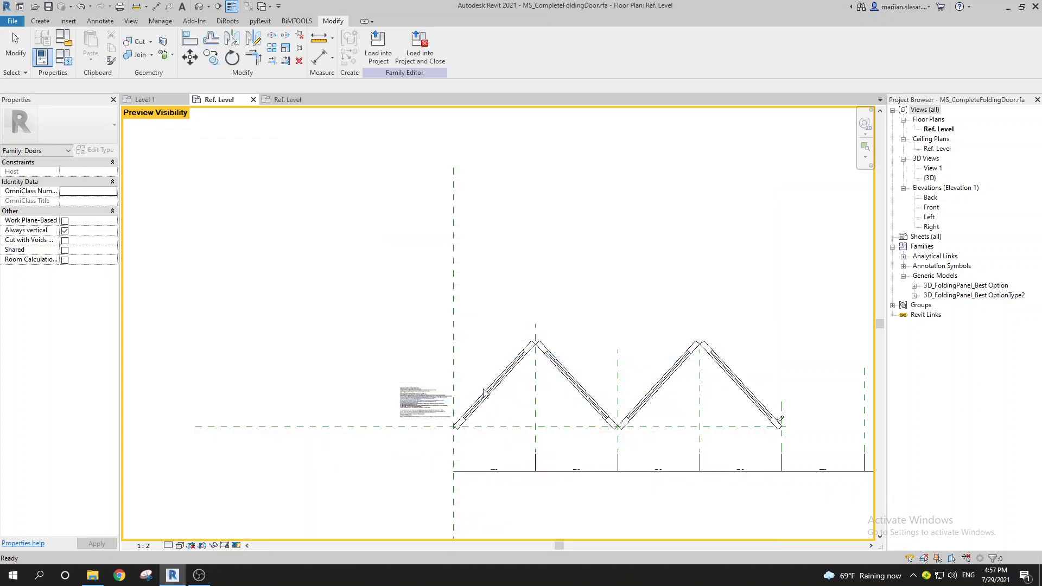
left_click(445, 417)
middle_click_drag(554, 429, 563, 421)
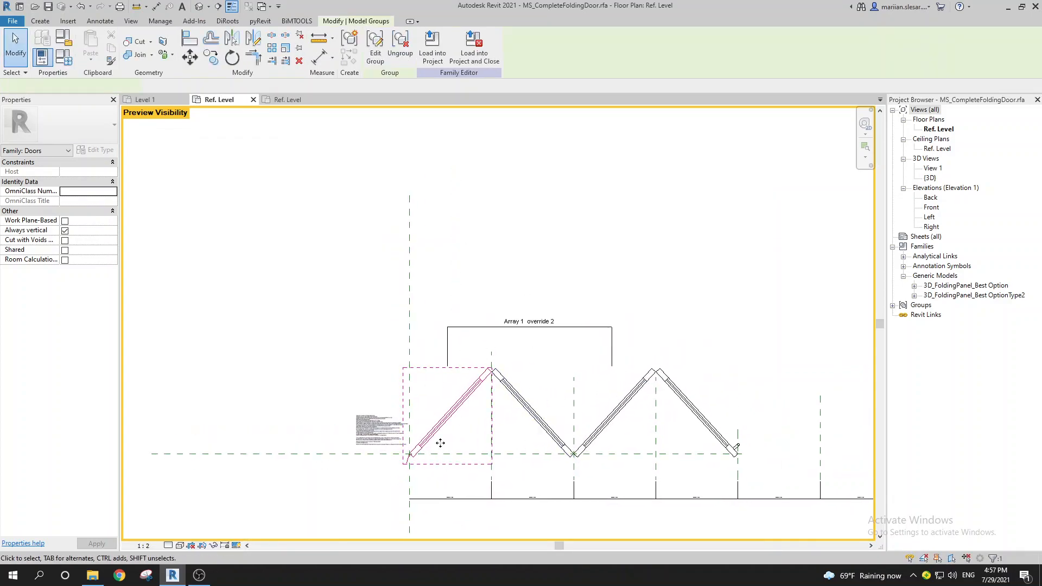
Step: Check which family parameter controls the first panel's visibility inside its array group, then finish editing the group
left_click(379, 57)
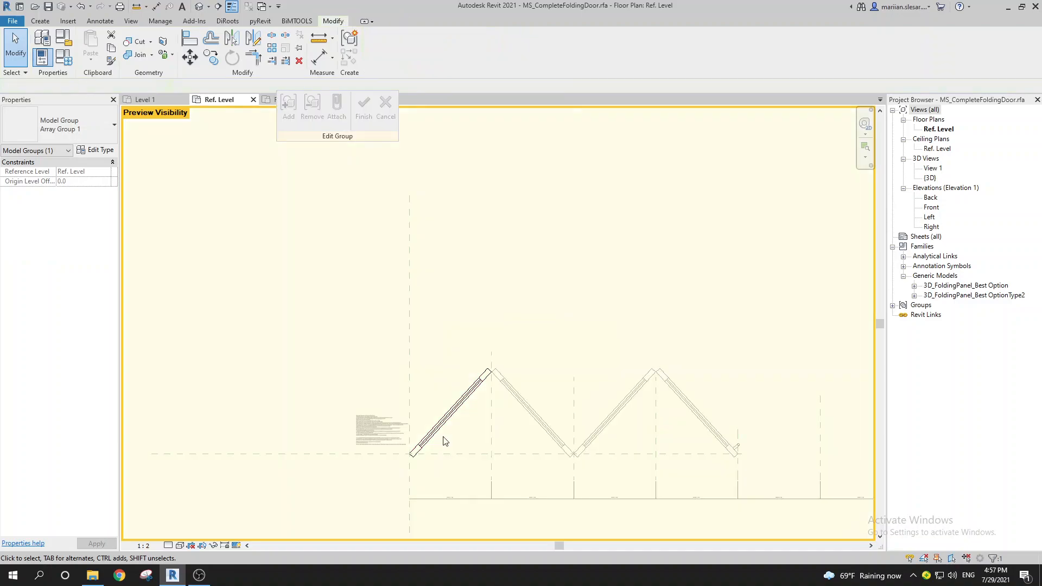
left_click(448, 413)
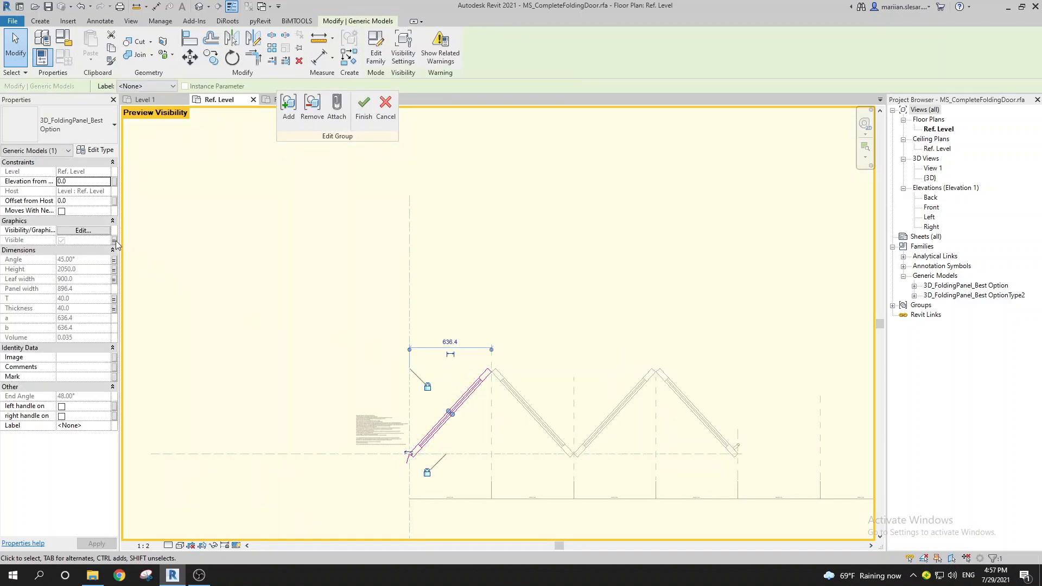
left_click(116, 241)
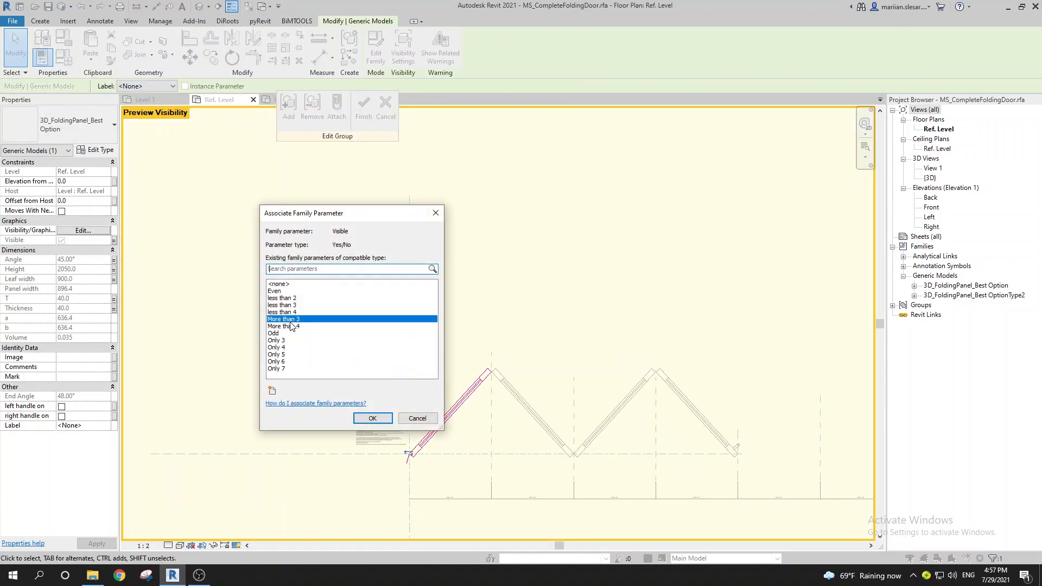
left_click(372, 418)
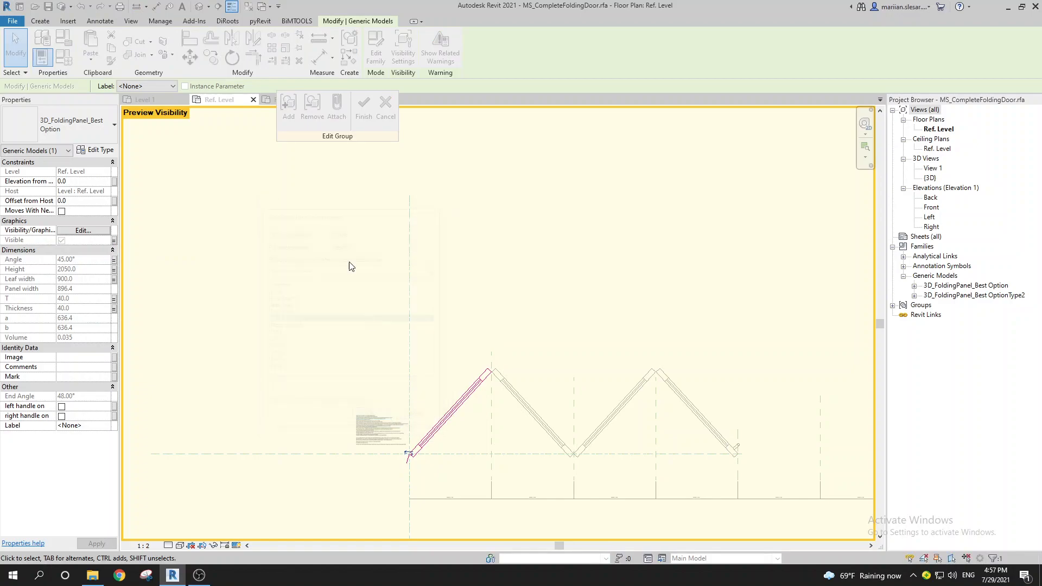
left_click(364, 106)
key("Escape")
Step: Examine the formula of the More than 3 parameter in the family parameters
left_click(42, 60)
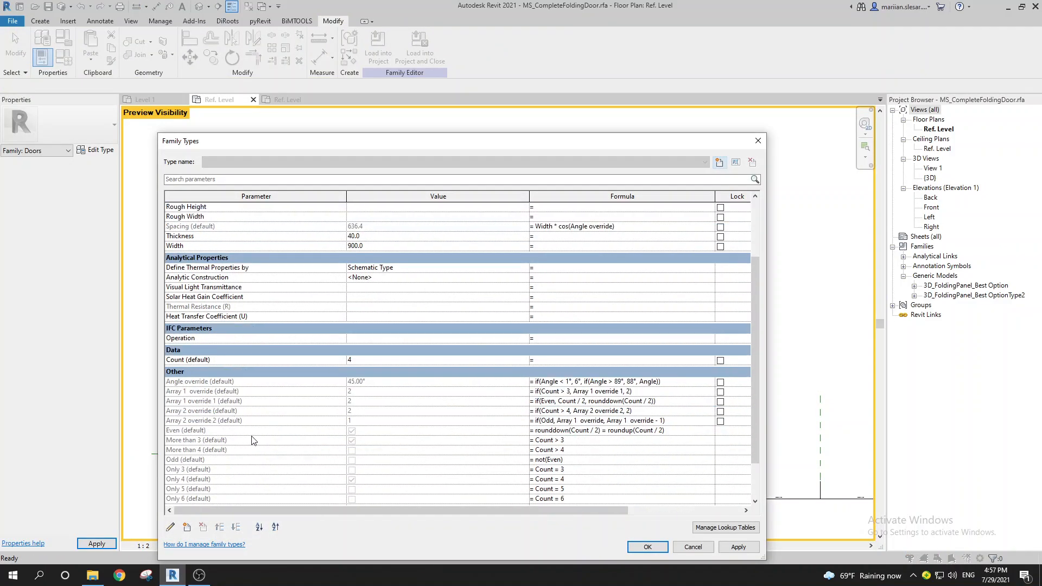
left_click(318, 445)
left_click(580, 442)
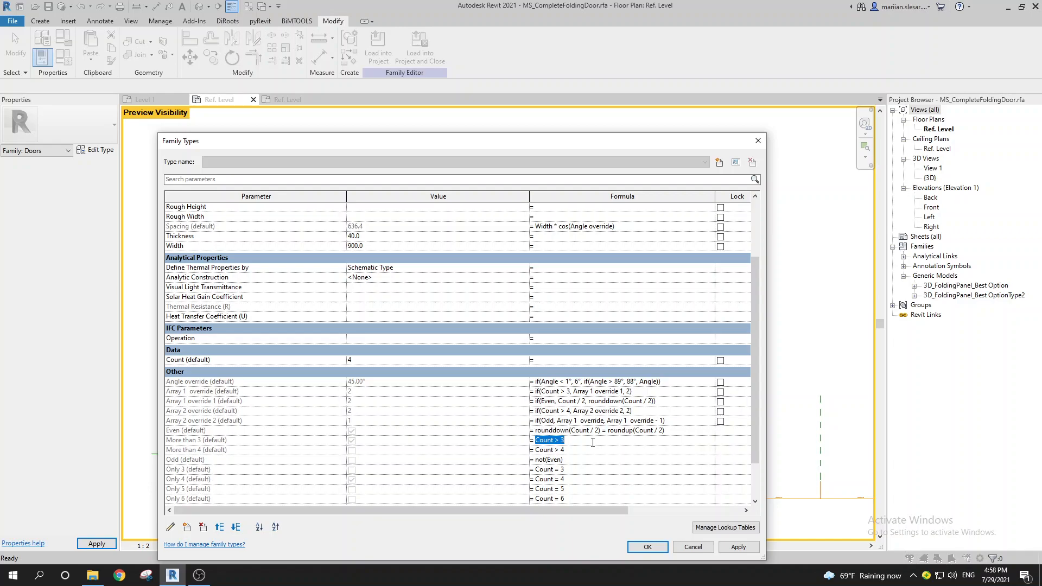
Step: Set the folding door's Count to 3, review the Count-based visibility conditions, and accept the parameters
left_click(387, 359)
type("3")
left_click(589, 441)
scroll(610, 451, "down", 2)
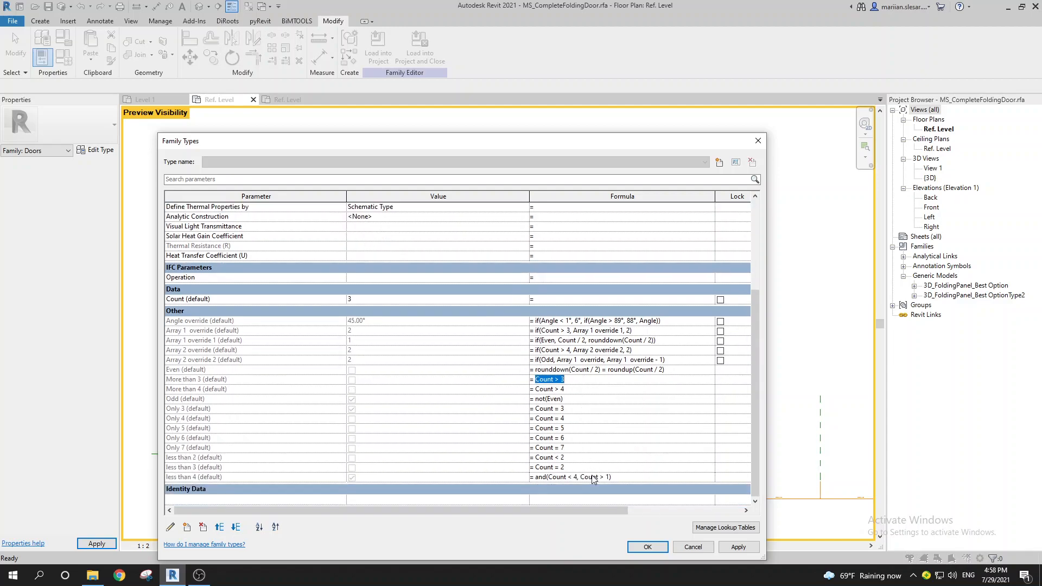
scroll(576, 476, "up", 5)
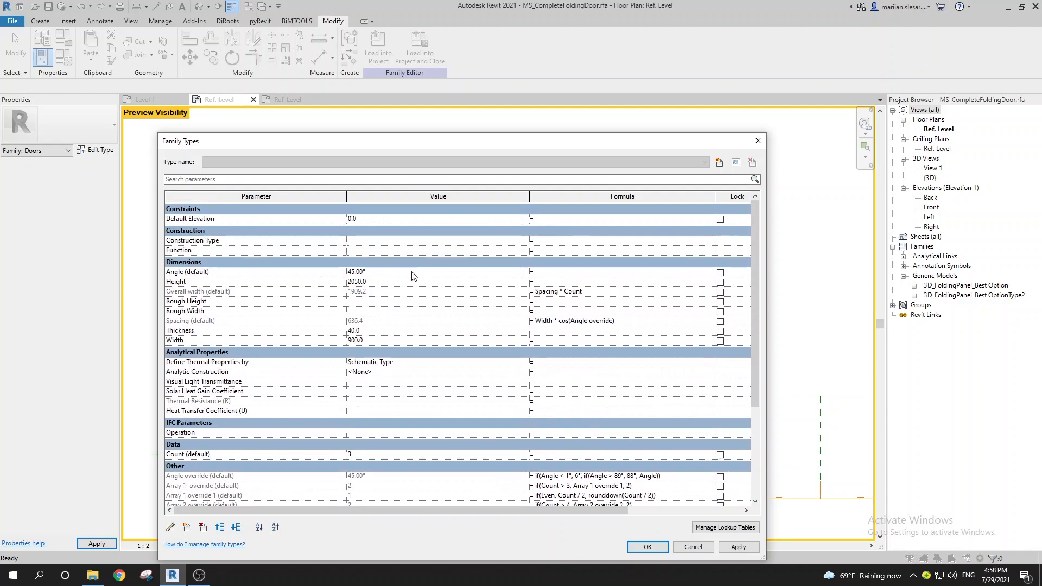
scroll(602, 477, "down", 5)
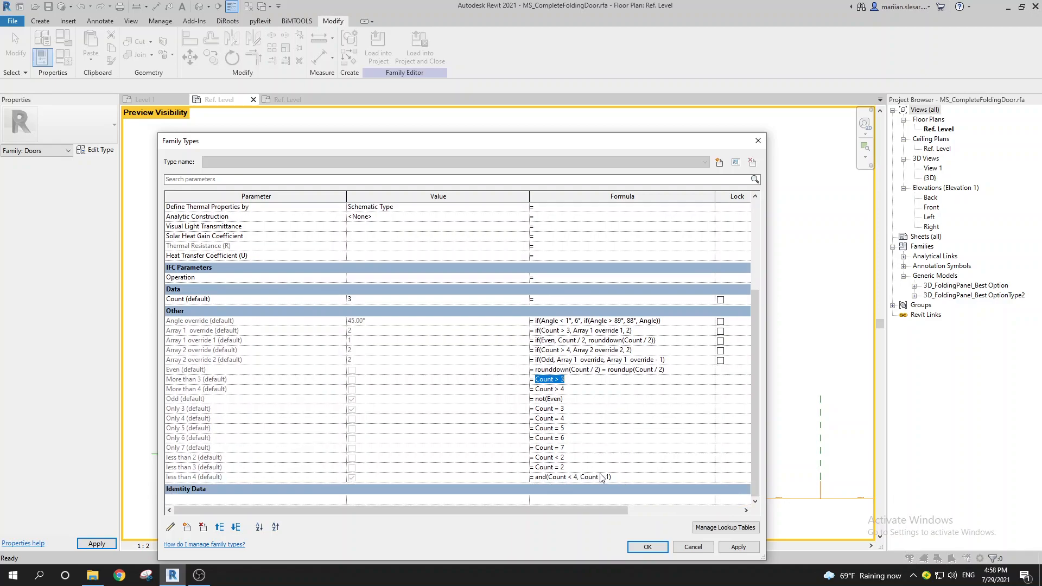
left_click(651, 547)
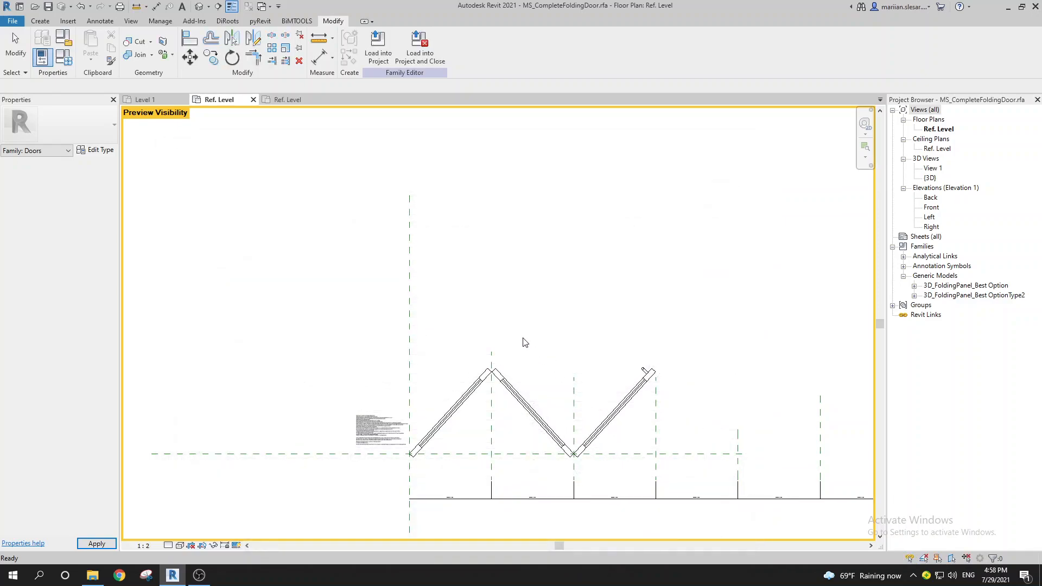
Step: Examine the folding panels and the end handle in the family's floor plan
scroll(462, 425, "up", 5)
scroll(389, 465, "down", 5)
middle_click_drag(600, 418, 365, 451)
scroll(454, 481, "down", 3)
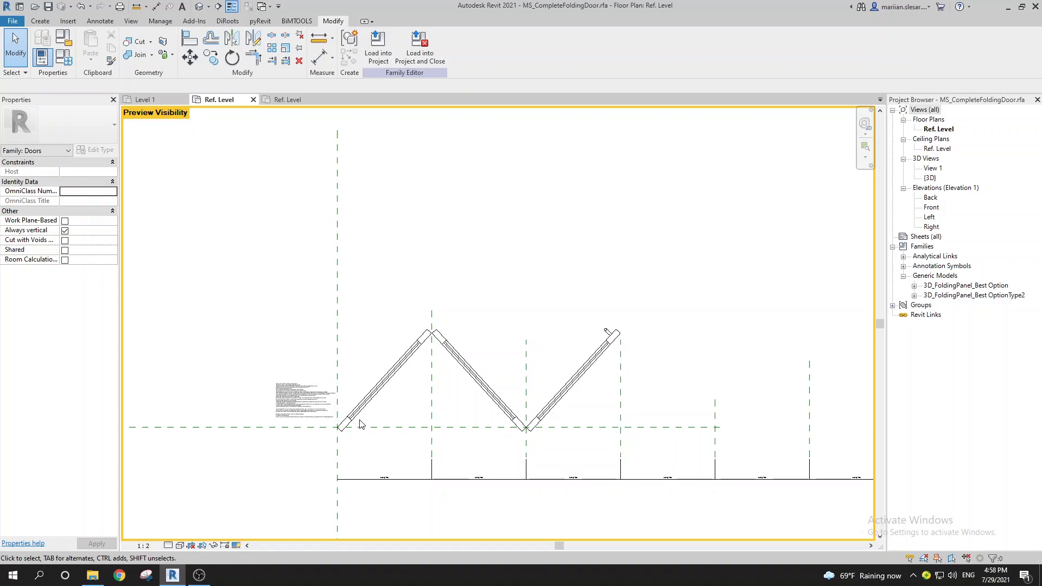
scroll(359, 423, "up", 2)
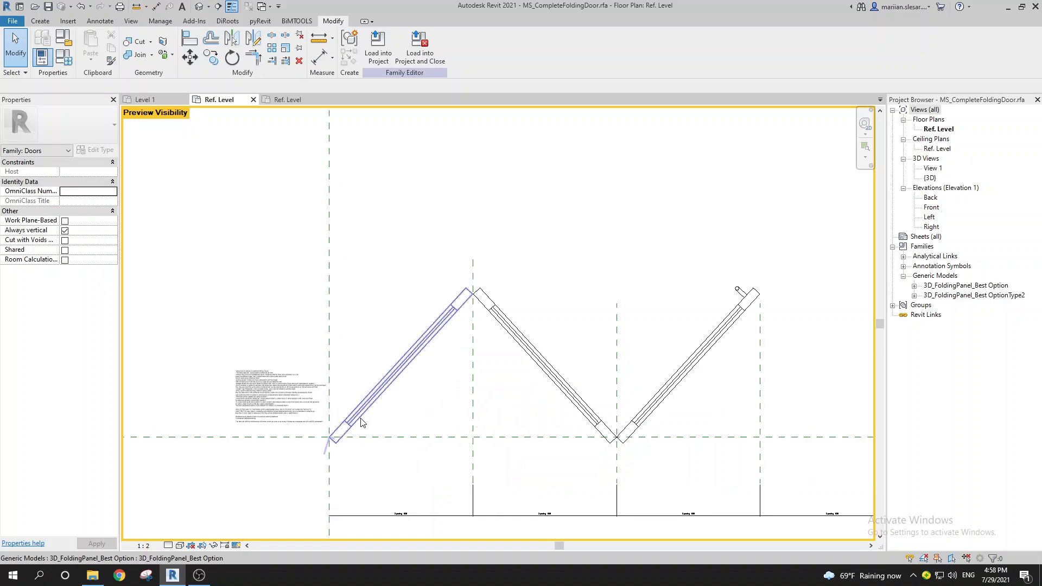
scroll(369, 424, "down", 2)
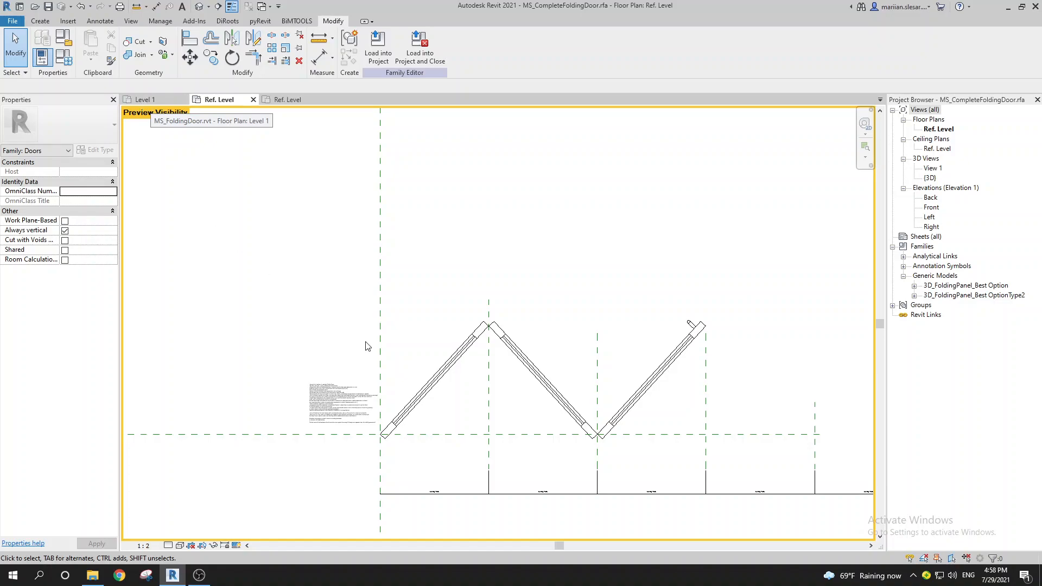
scroll(365, 347, "up", 1)
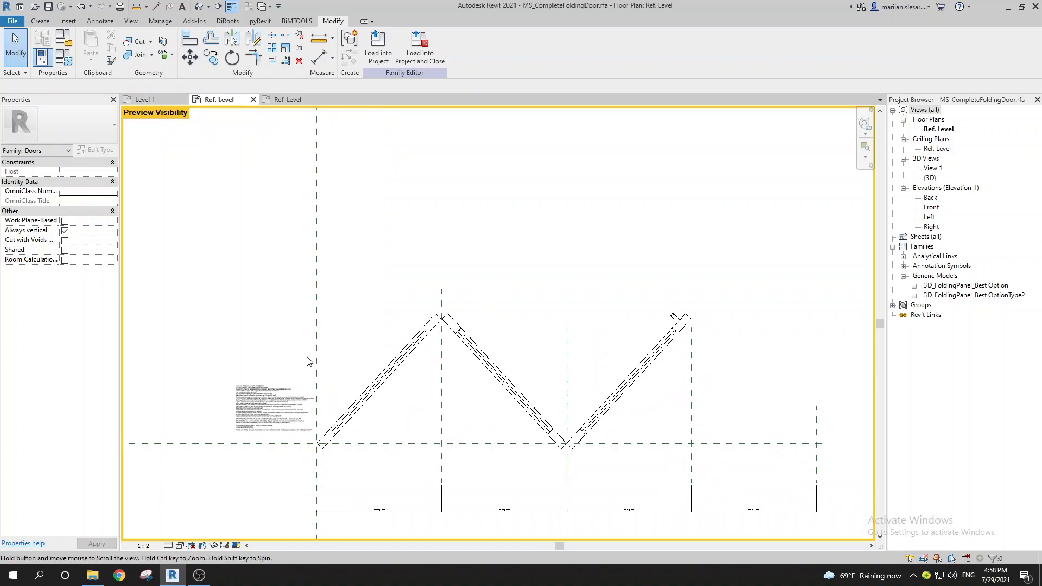
Step: Switch to the MS_FoldingDoor project and open its 3D view showing the placed folding doors
left_click(148, 101)
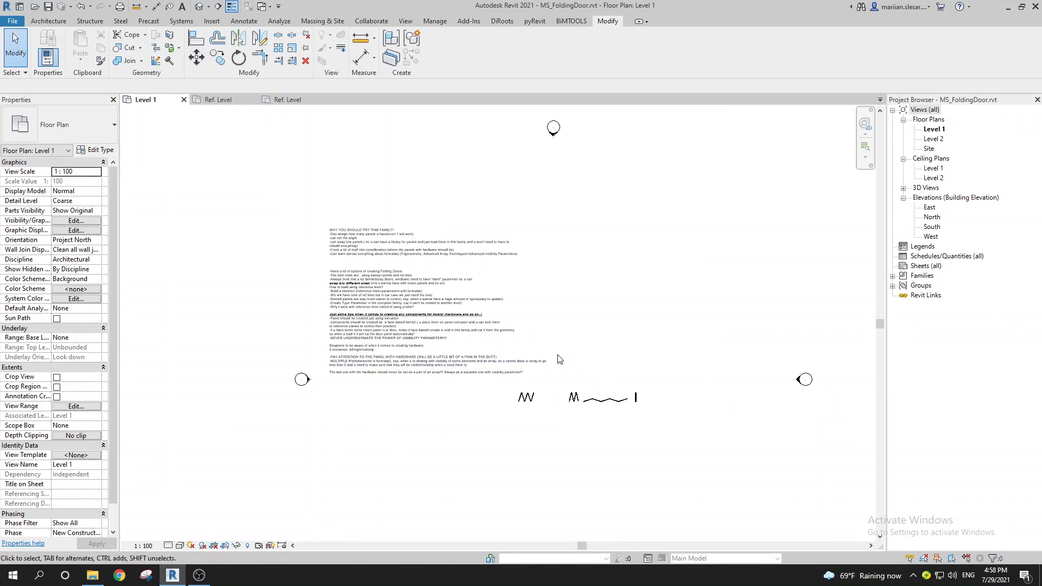
key("3")
key("d")
scroll(585, 365, "down", 3)
middle_click_drag(584, 380, 624, 375, "shift")
Step: Set the Angle of the five-panel folding door standing apart at the far end of the row to 20°
left_click(677, 308)
middle_click_drag(690, 331, 649, 349, "shift")
left_click(91, 268)
type("20")
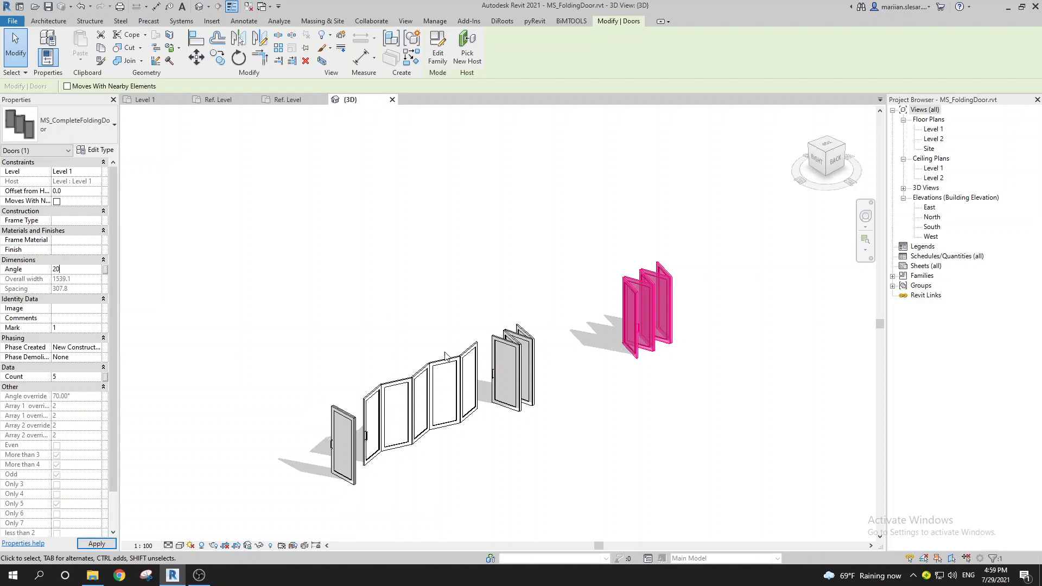
mouse_move(534, 365)
middle_mouse_down("shift")
mouse_move(541, 385)
mouse_move(516, 360)
middle_mouse_up("shift")
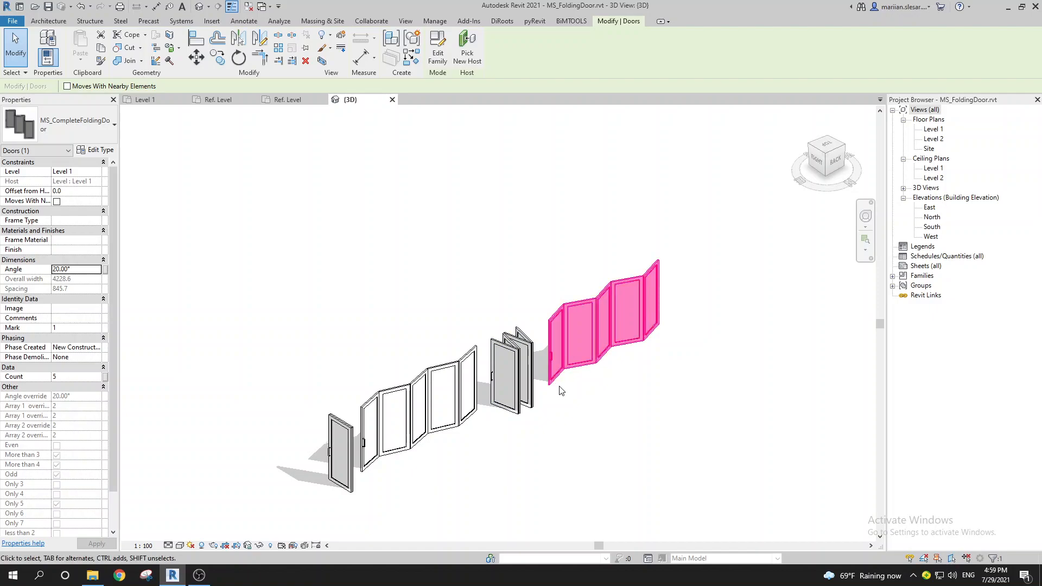
mouse_move(270, 371)
middle_mouse_down("shift")
mouse_move(289, 373)
mouse_move(279, 371)
middle_mouse_up("shift")
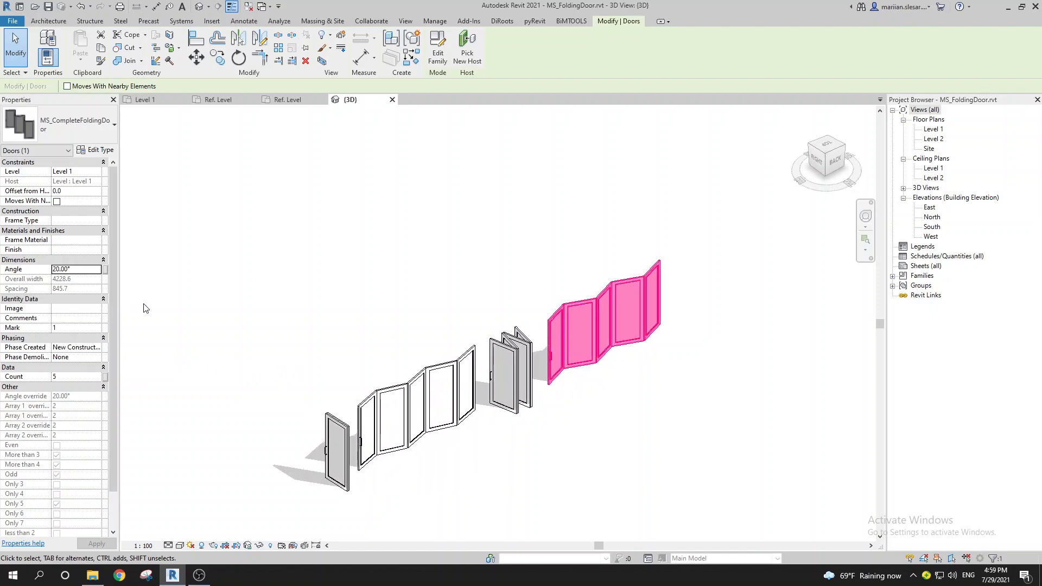
middle_click_drag(199, 320, 236, 329, "shift")
Step: Set the same folding door's Count to 1 and clear the selection
left_click(71, 376)
type("2")
key("BackSpace")
type("1")
scroll(649, 324, "up", 2)
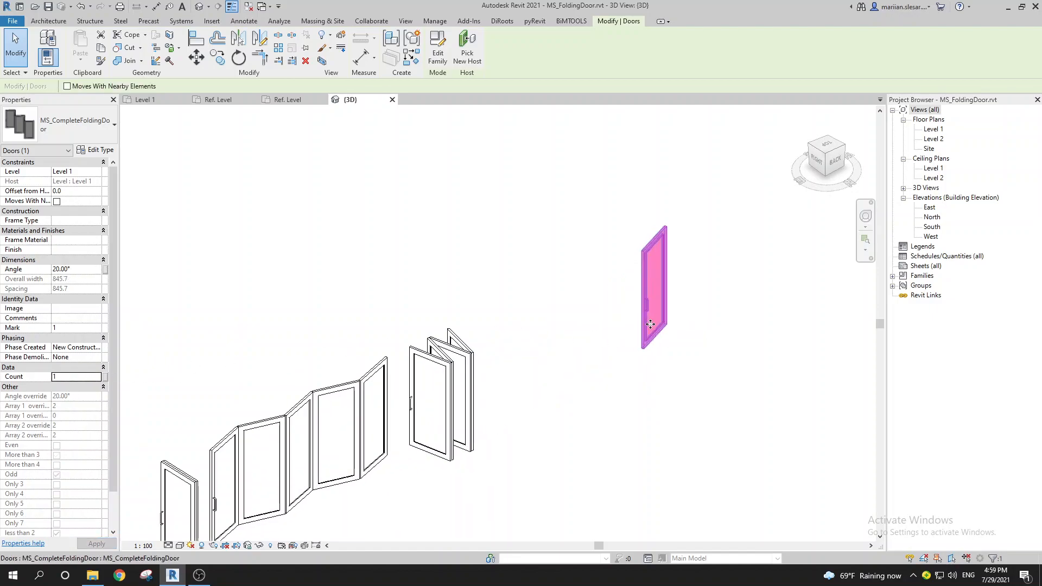
key("Escape")
Step: Select the far single-panel door to inspect its properties, then clear the selection
left_click(650, 342)
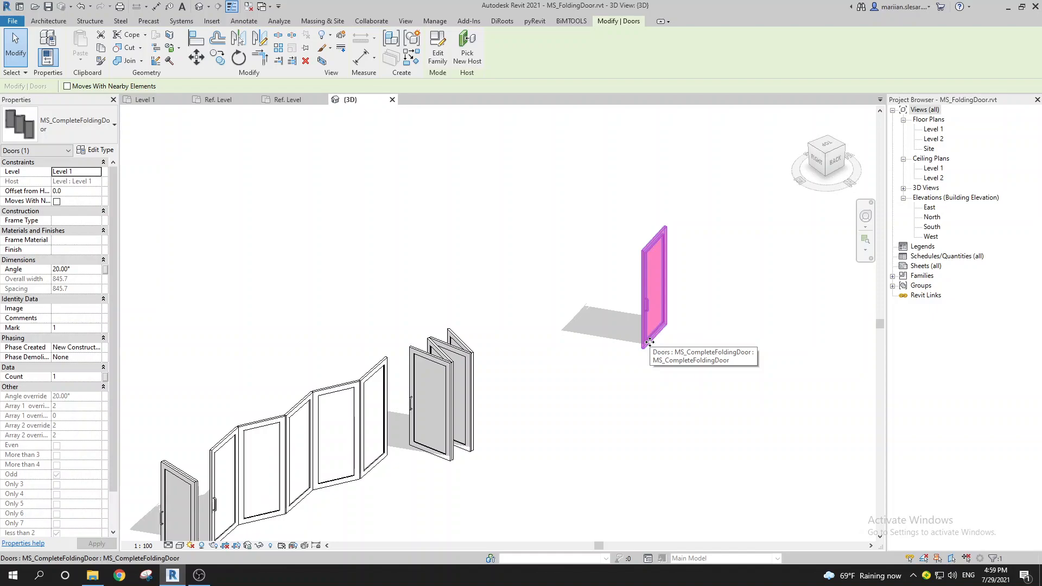
scroll(414, 324, "down", 2)
middle_click_drag(437, 379, 512, 372)
key("Escape")
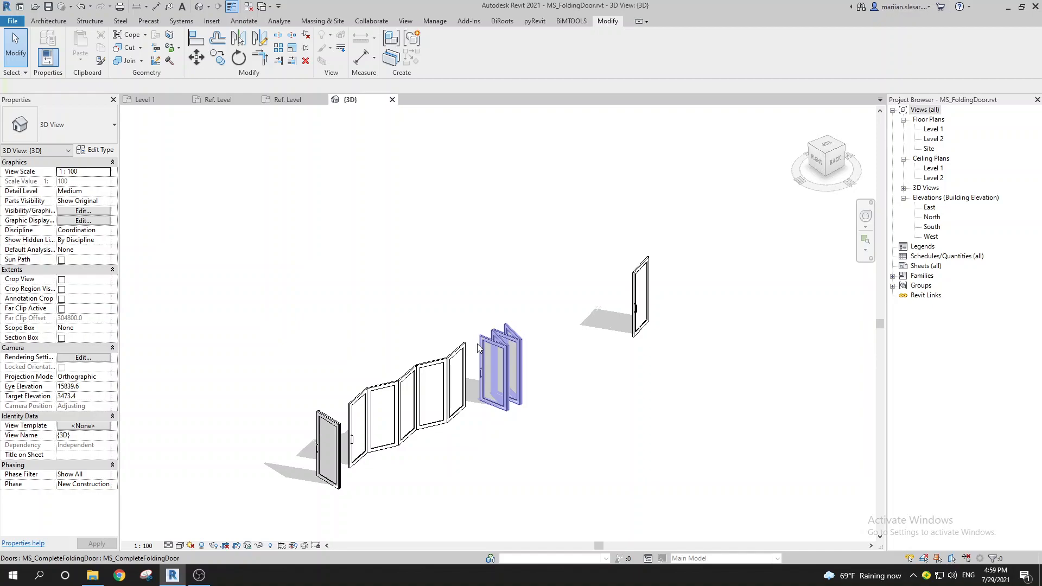
middle_click_drag(478, 347, 434, 273, "shift")
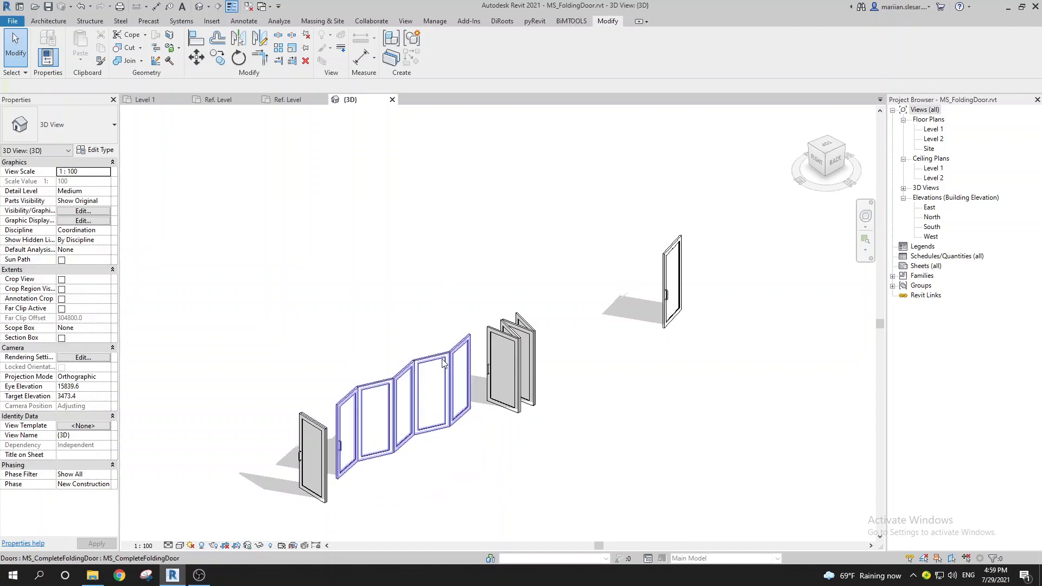
scroll(378, 331, "down", 2)
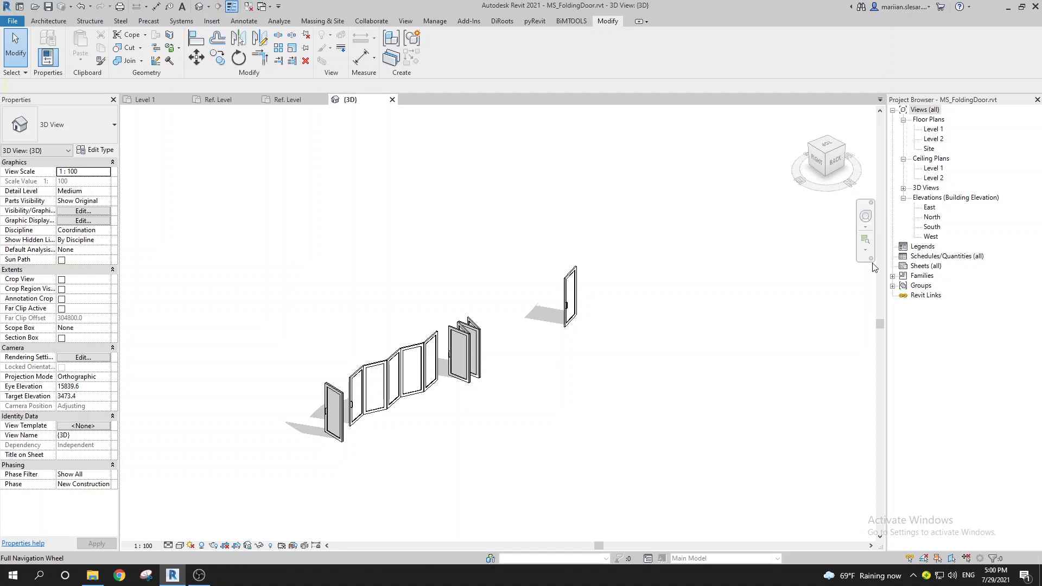
middle_click_drag(501, 434, 547, 434)
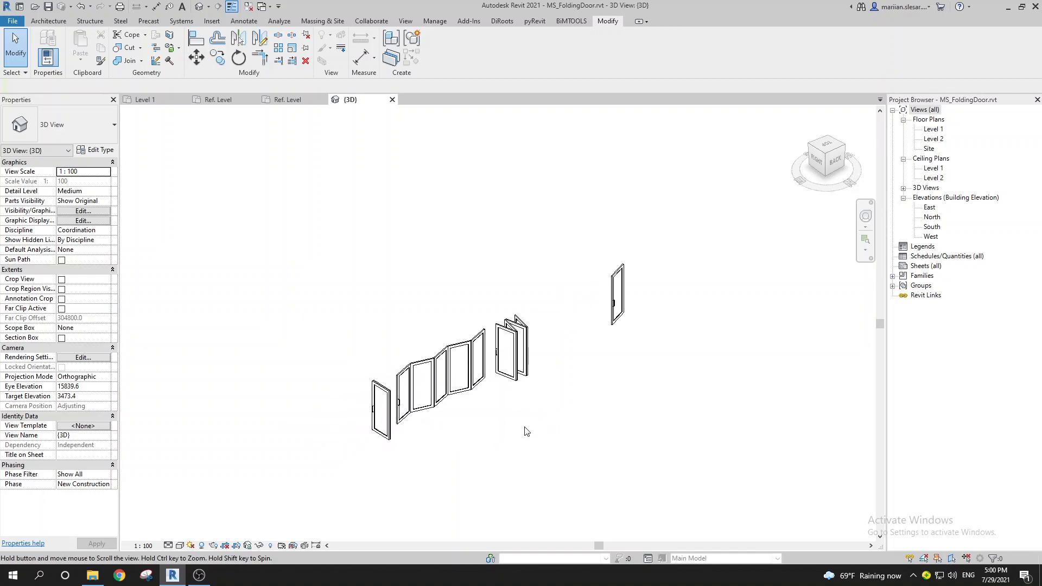
scroll(397, 436, "up", 1)
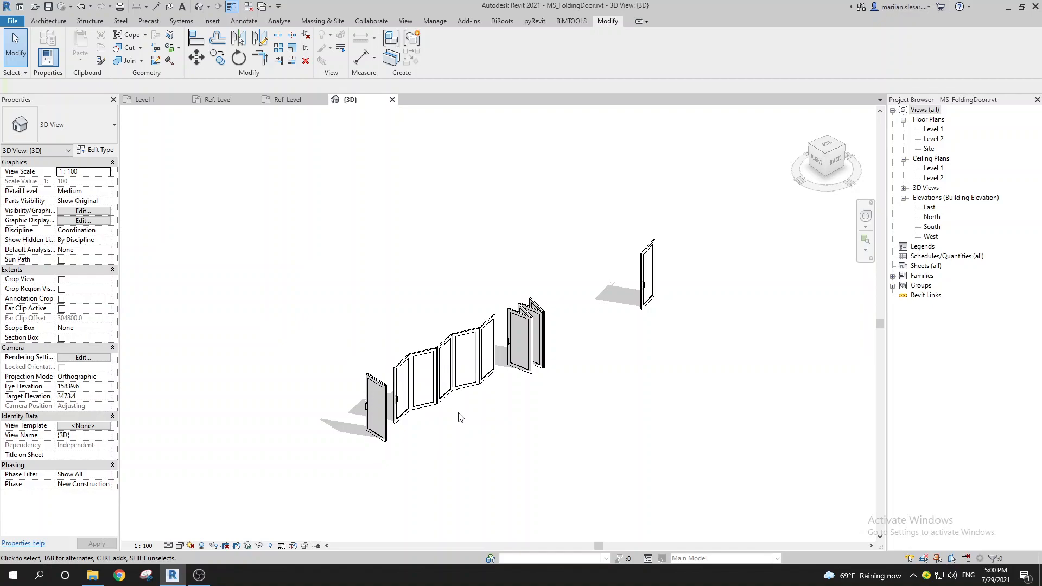
middle_click_drag(550, 363, 540, 372)
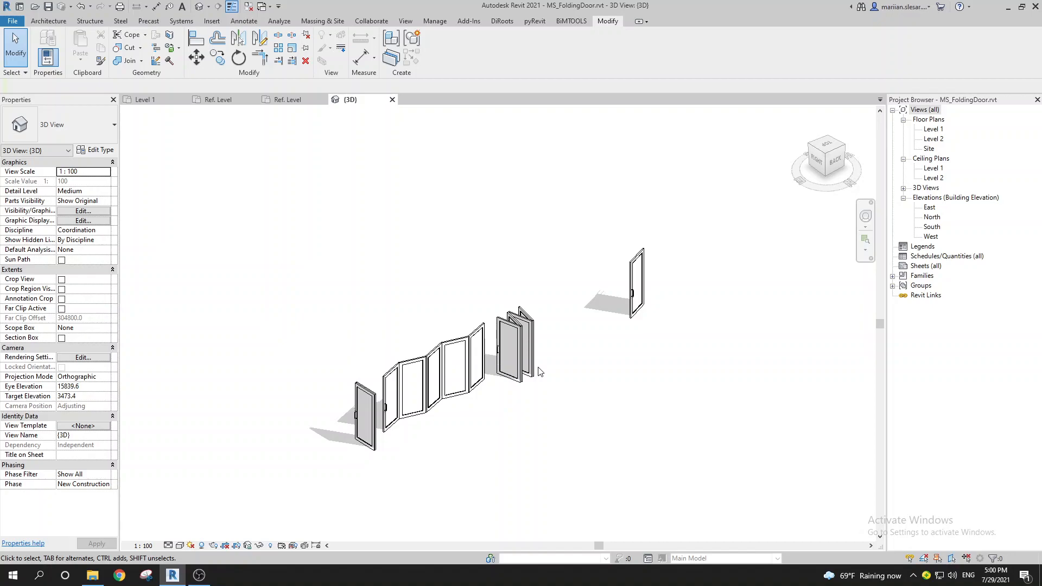
scroll(614, 341, "up", 1)
middle_click_drag(614, 340, 582, 352)
middle_click_drag(476, 341, 481, 314)
scroll(475, 311, "down", 1)
middle_click_drag(412, 290, 445, 300)
scroll(441, 299, "up", 1)
scroll(393, 270, "down", 1)
middle_click_drag(391, 272, 371, 289)
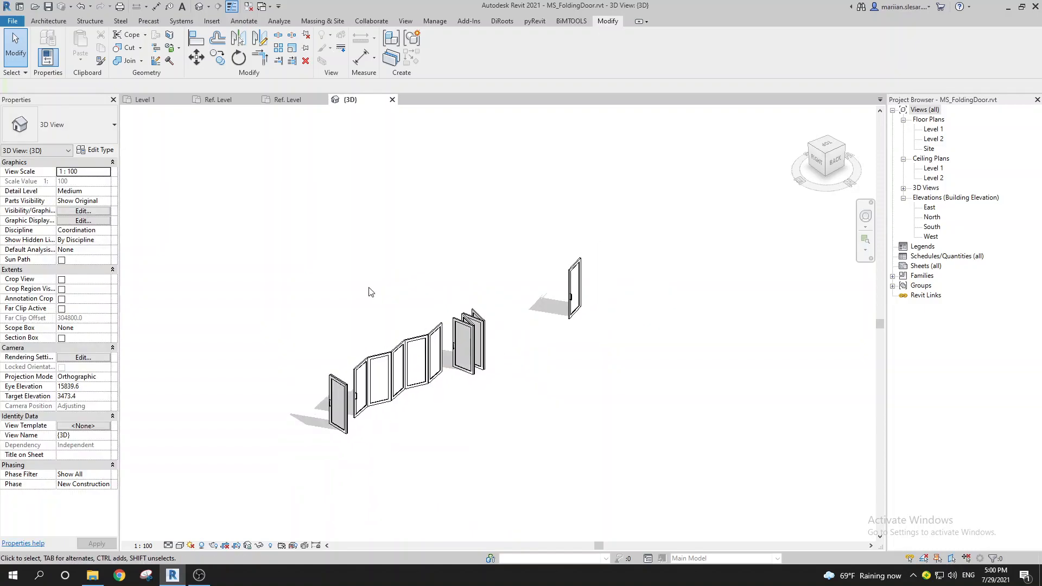
scroll(380, 343, "up", 1)
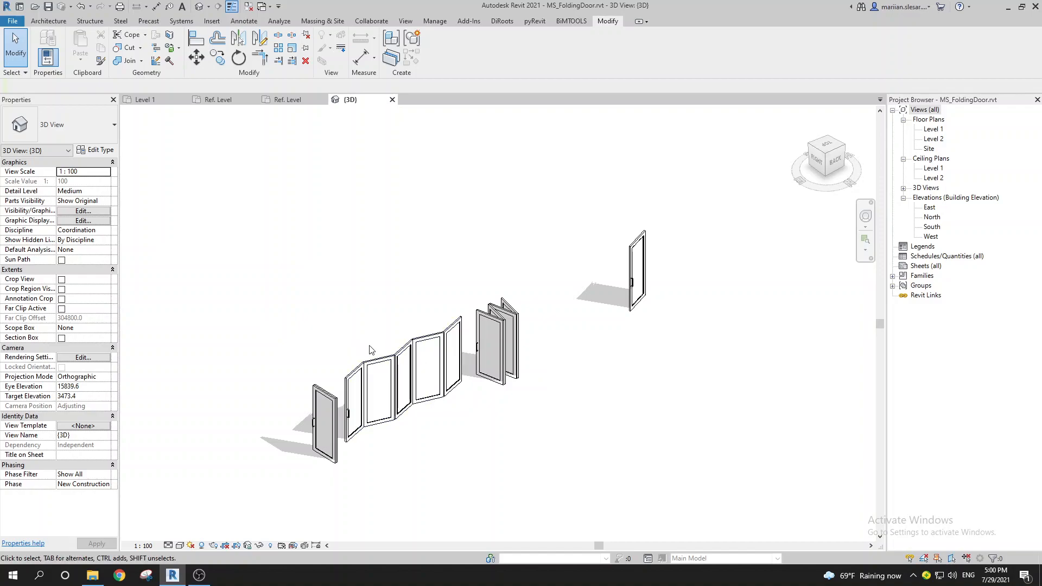
scroll(371, 349, "down", 1)
scroll(337, 321, "up", 1)
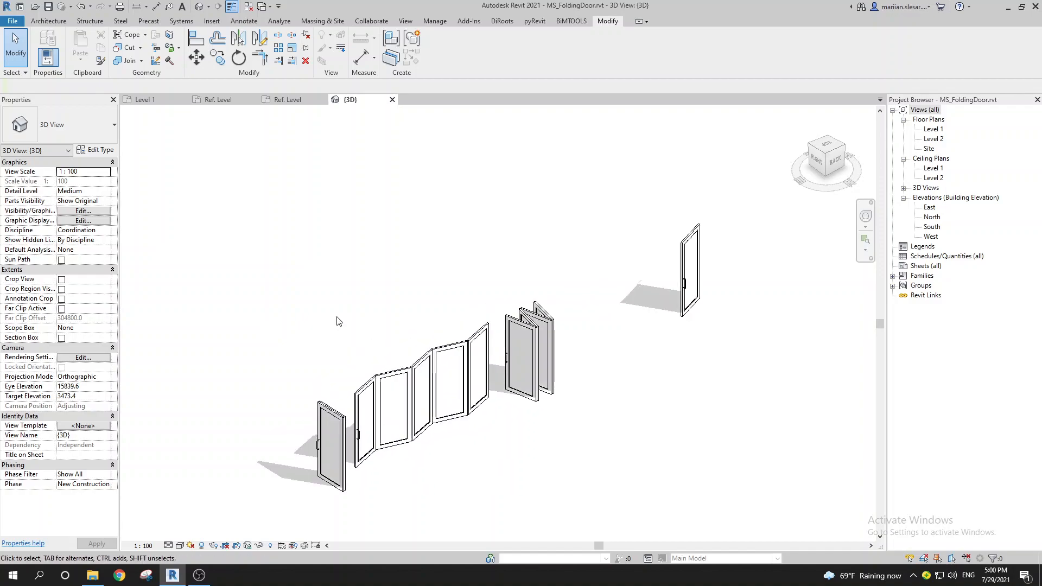